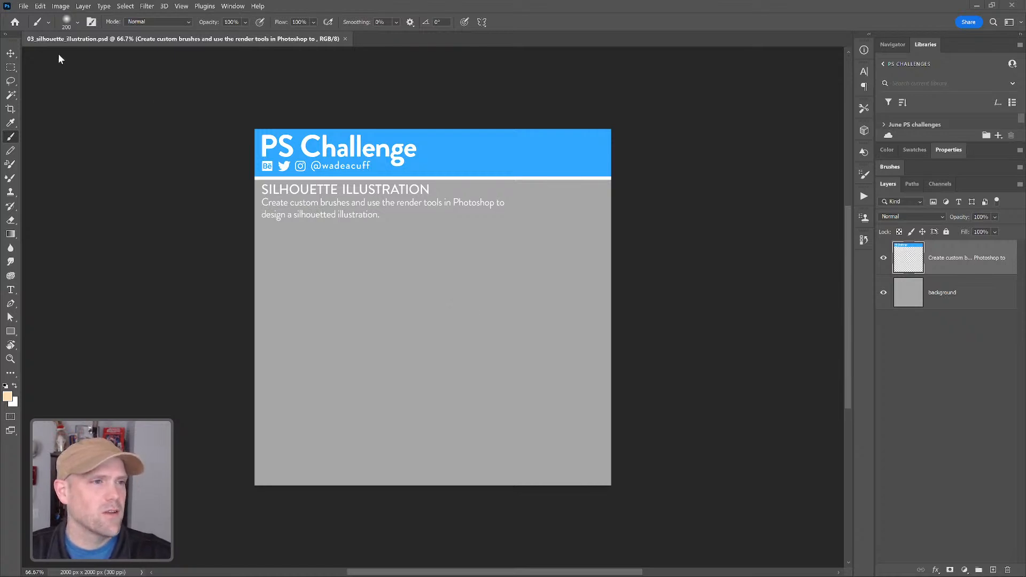
Create a new 12 x 8 inch document at 300 pixels/inch in 16-bit RGB with the custom grey background.
{"action": "left_click", "coordinate": [25, 7]}
{"action": "left_click", "coordinate": [30, 16]}
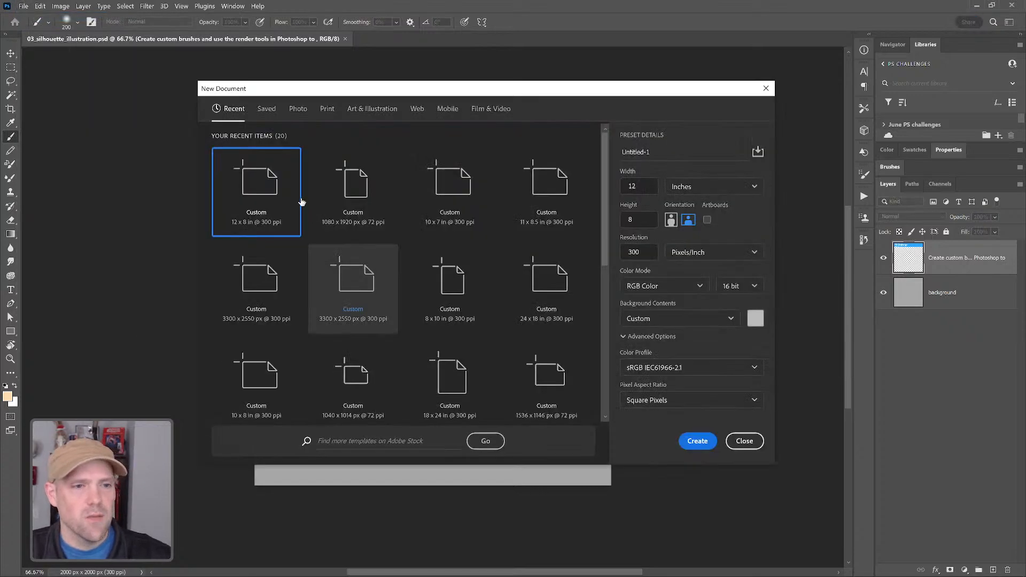
{"action": "left_click", "coordinate": [704, 441]}
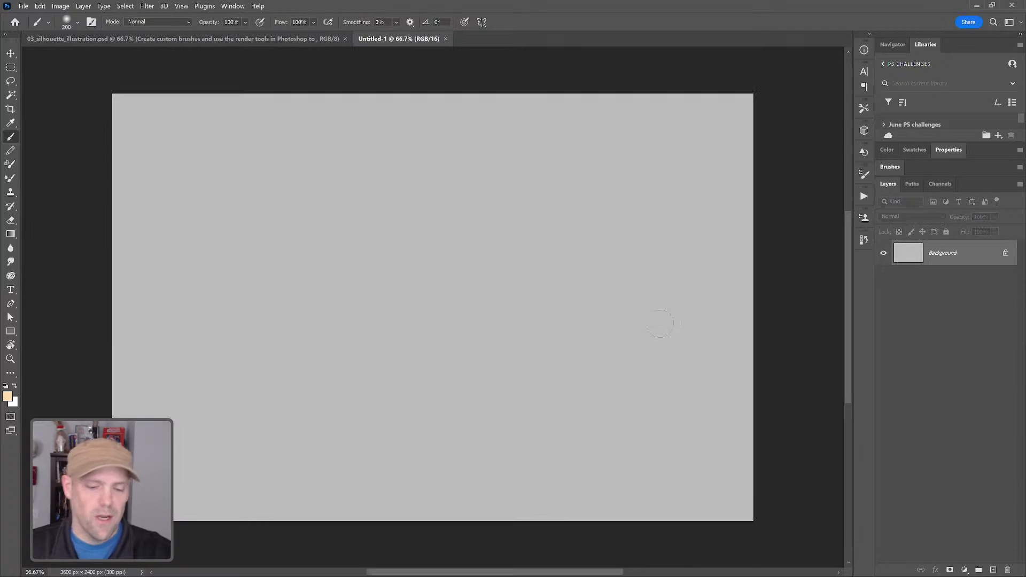
Add an empty layer, convert the Background into the regular layer "Layer 0", and make Layer 1 active again.
{"action": "left_click_drag", "start_coordinate": [570, 294], "coordinate": [612, 279]}
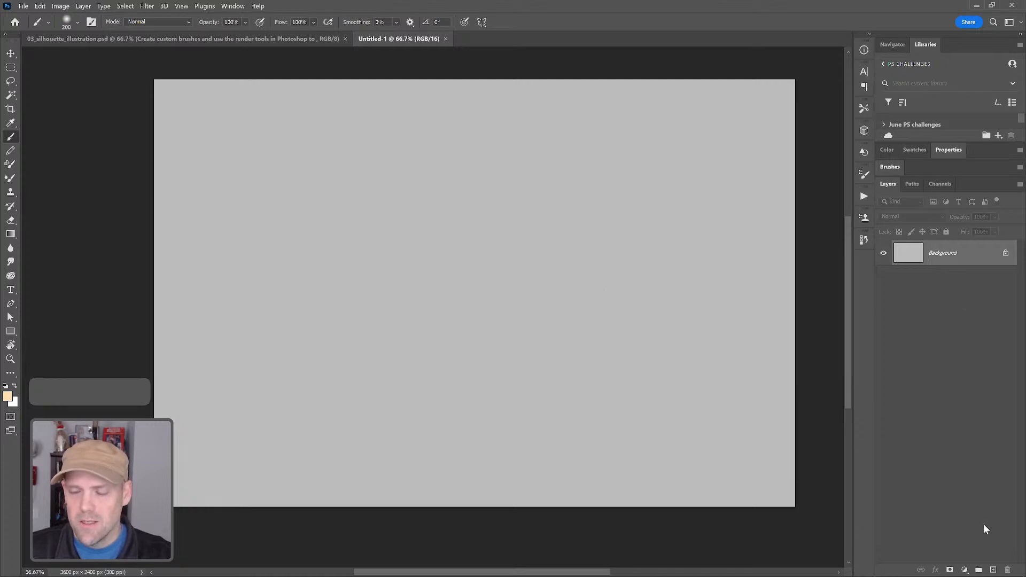
{"action": "left_click", "coordinate": [992, 570]}
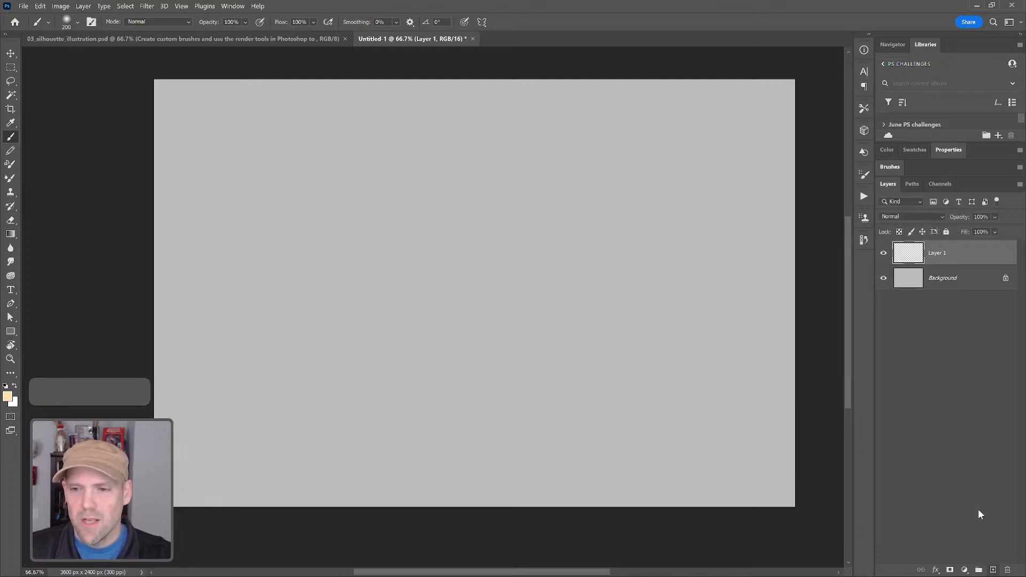
{"action": "double_click", "coordinate": [943, 278]}
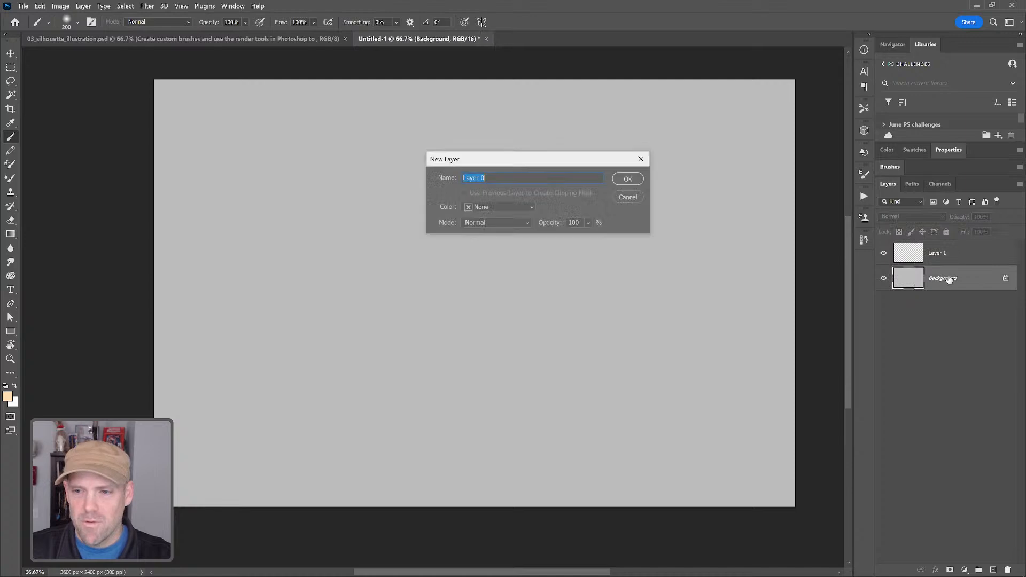
{"action": "key", "text": "Return"}
{"action": "left_click", "coordinate": [954, 260]}
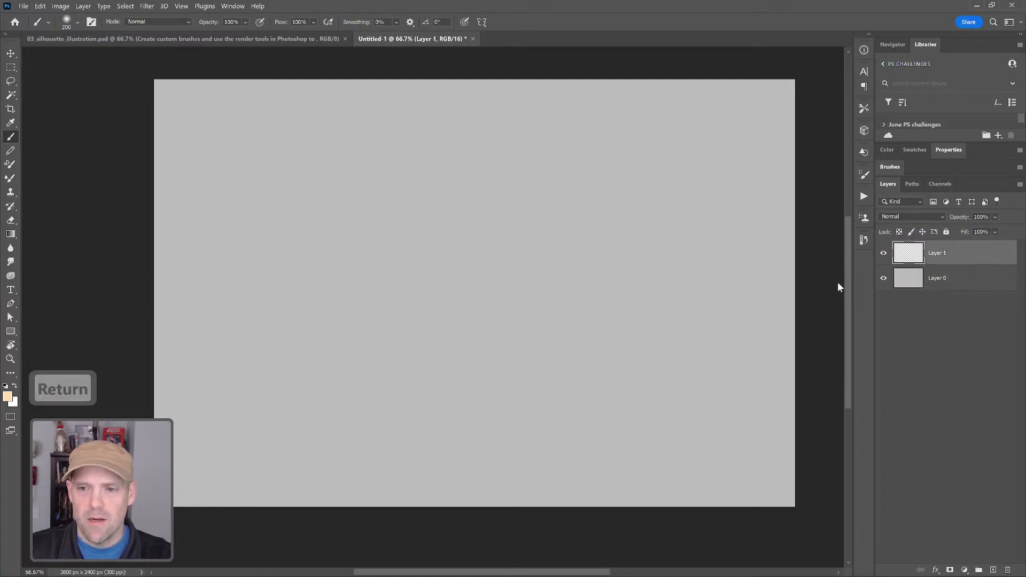
Try outlining a freehand Lasso shape on the upper part of the canvas, filling it with black and deselecting it.
{"action": "key", "text": "l"}
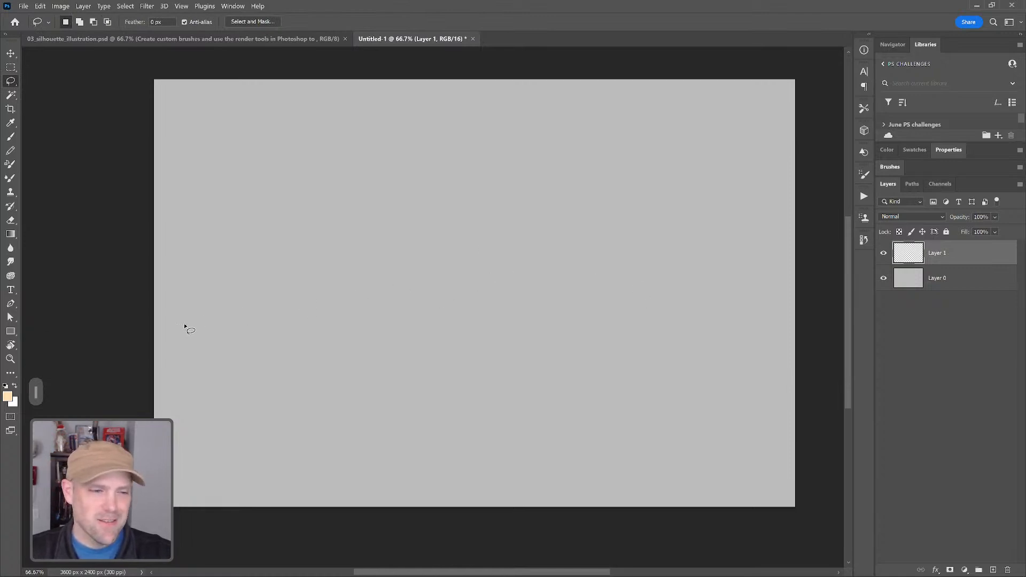
{"action": "mouse_move", "coordinate": [139, 334]}
{"action": "left_mouse_down"}
{"action": "mouse_move", "coordinate": [253, 308]}
{"action": "mouse_move", "coordinate": [450, 344]}
{"action": "mouse_move", "coordinate": [226, 367]}
{"action": "mouse_move", "coordinate": [184, 348]}
{"action": "left_mouse_up"}
{"action": "mouse_move", "coordinate": [567, 230]}
{"action": "left_mouse_down"}
{"action": "mouse_move", "coordinate": [502, 290]}
{"action": "mouse_move", "coordinate": [541, 192]}
{"action": "mouse_move", "coordinate": [505, 204]}
{"action": "left_mouse_up"}
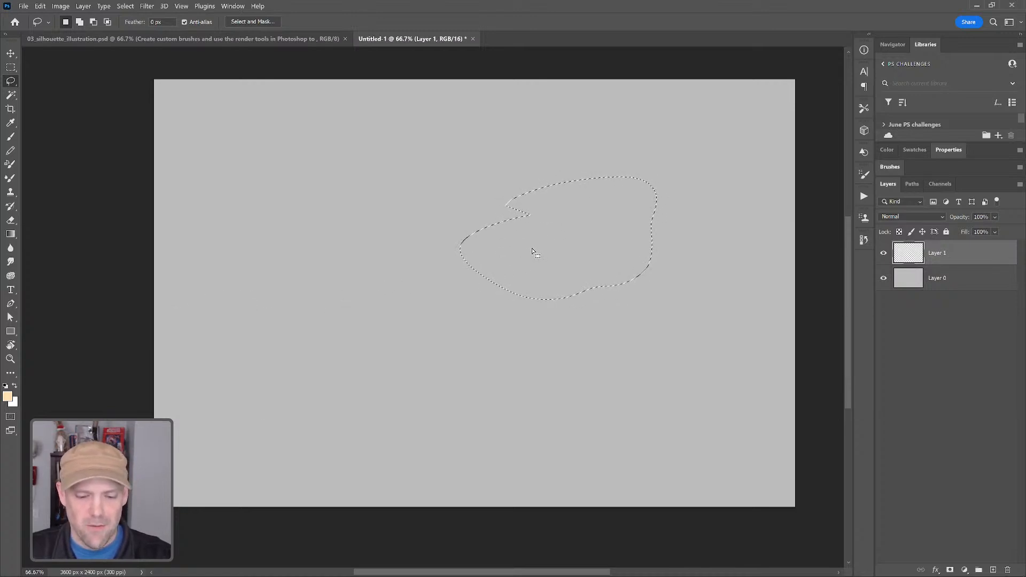
{"action": "key", "text": "shift"}
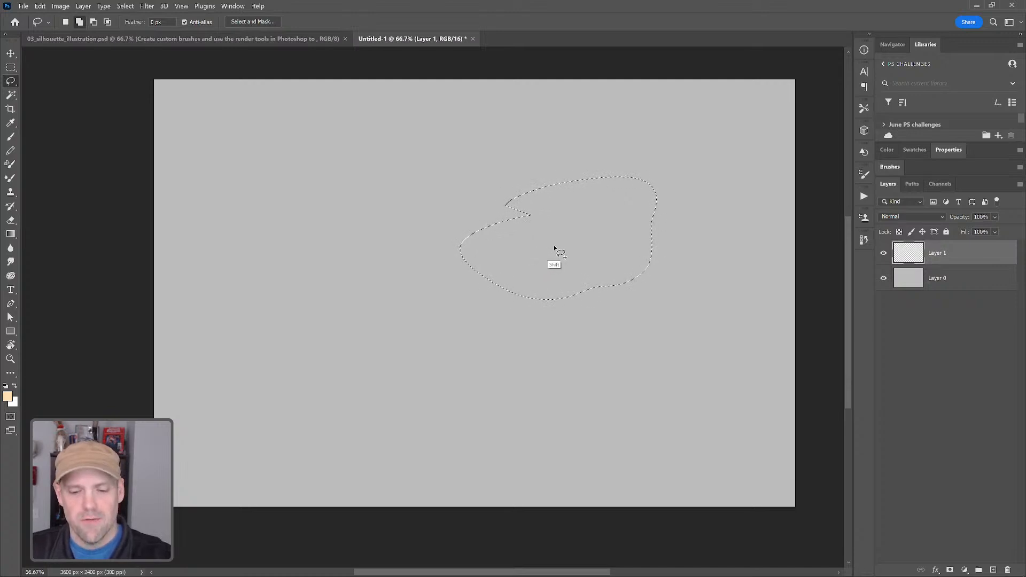
{"action": "key", "text": "shift+F5"}
{"action": "left_click", "coordinate": [755, 111]}
{"action": "left_click", "coordinate": [739, 193]}
{"action": "left_click", "coordinate": [810, 114]}
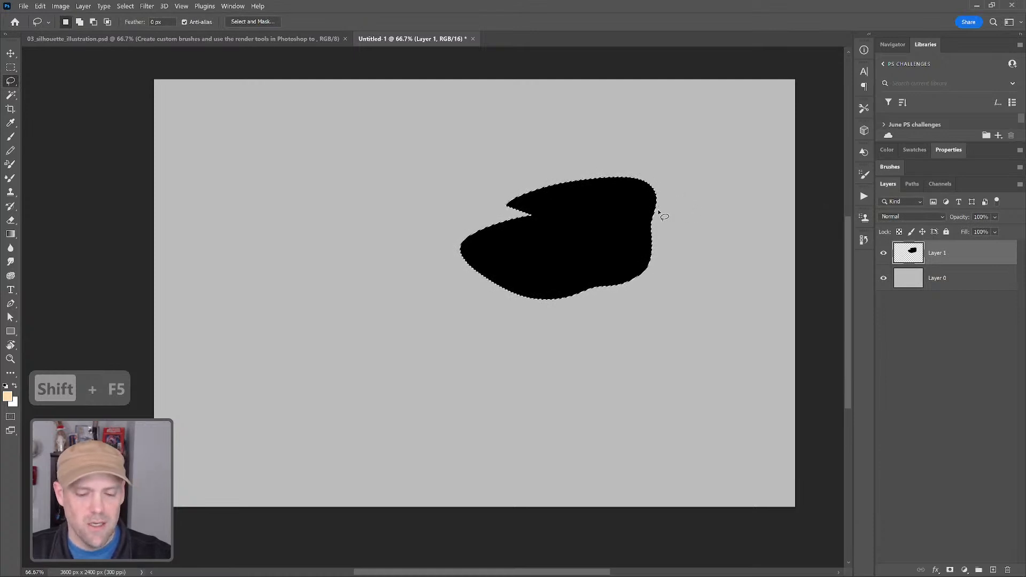
{"action": "key", "text": "ctrl+d"}
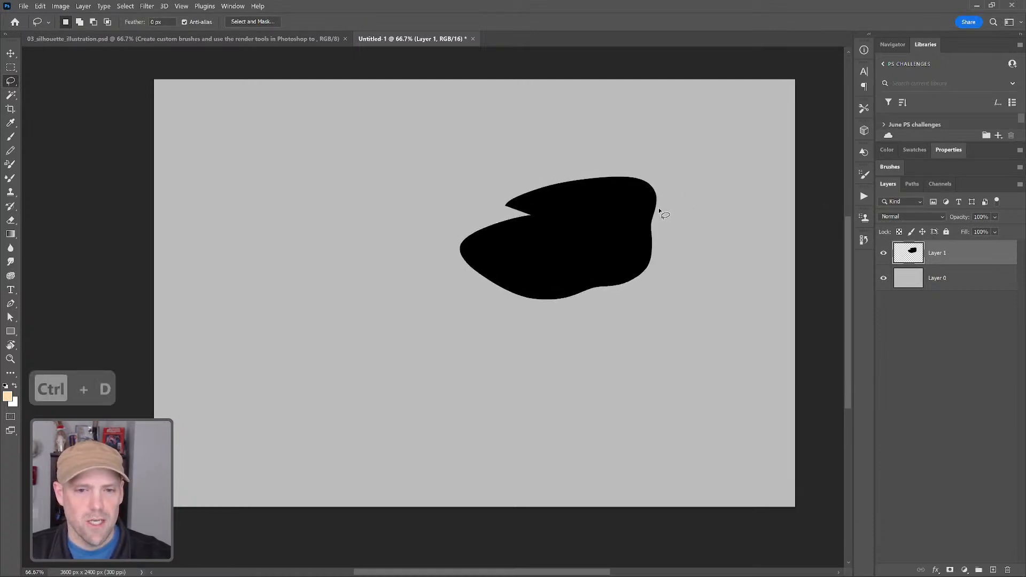
Undo the black fill of the freehand shape and clear the selection.
{"action": "key", "text": "ctrl+z"}
{"action": "key", "text": "ctrl+z"}
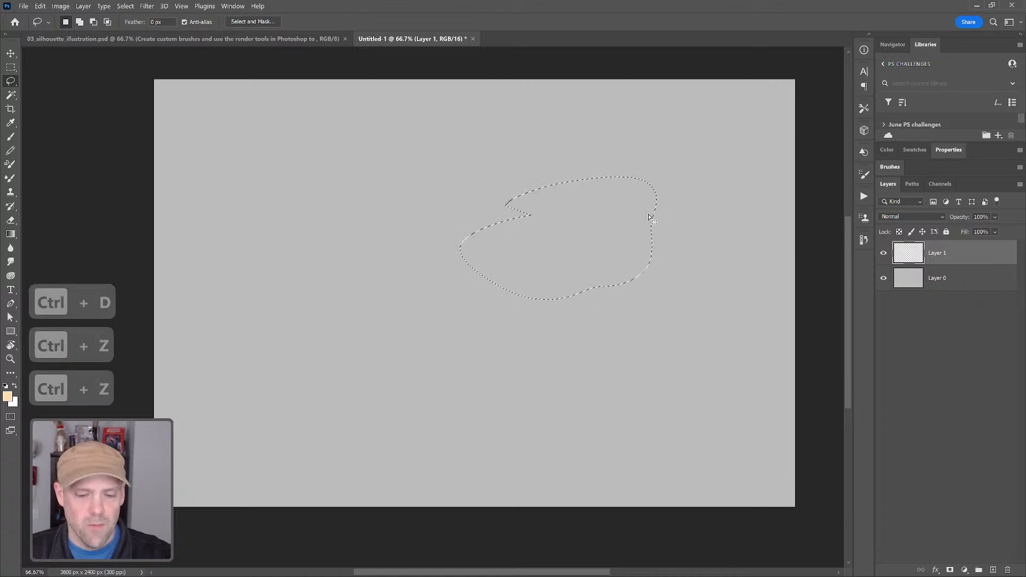
{"action": "key", "text": "ctrl+d"}
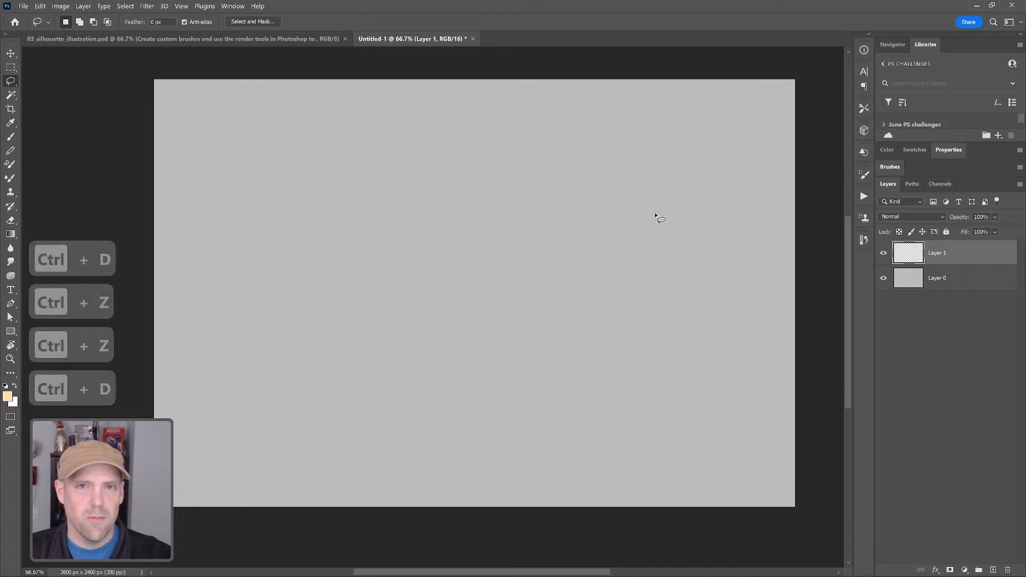
Reset to default colours, lasso the lower canvas under an uneven slope rising to the right, fill it with black, and deselect.
{"action": "left_click", "coordinate": [5, 385]}
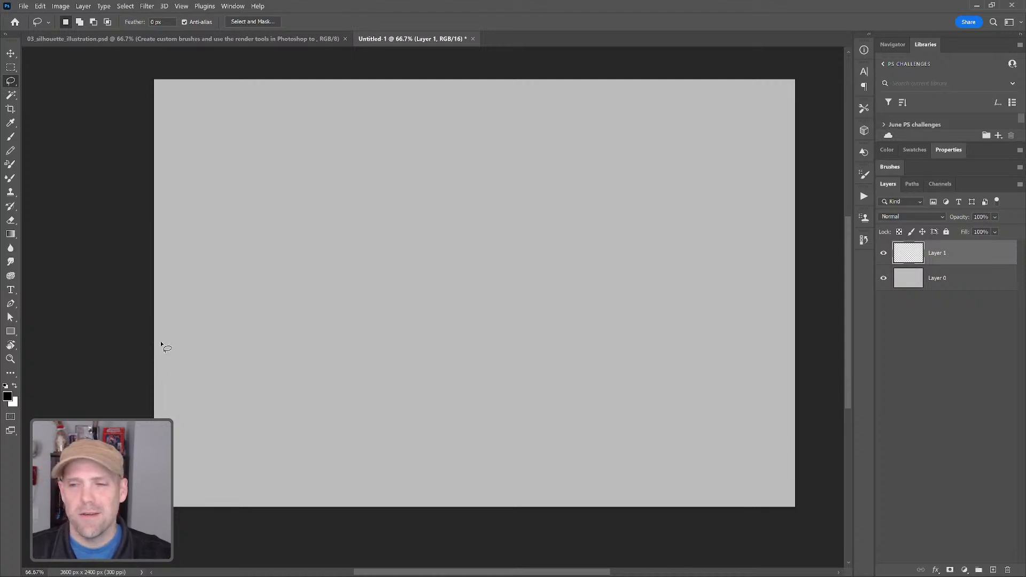
{"action": "mouse_move", "coordinate": [128, 354]}
{"action": "left_mouse_down"}
{"action": "mouse_move", "coordinate": [819, 263]}
{"action": "mouse_move", "coordinate": [828, 520]}
{"action": "mouse_move", "coordinate": [584, 542]}
{"action": "mouse_move", "coordinate": [134, 540]}
{"action": "left_mouse_up"}
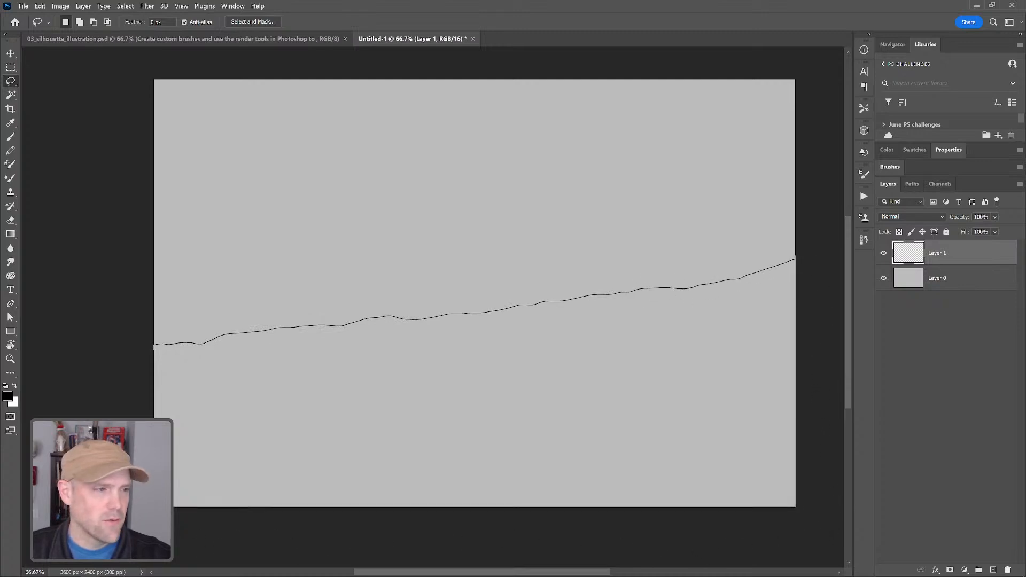
{"action": "mouse_move", "coordinate": [113, 422]}
{"action": "left_mouse_down"}
{"action": "mouse_move", "coordinate": [138, 360]}
{"action": "mouse_move", "coordinate": [155, 349]}
{"action": "left_mouse_up"}
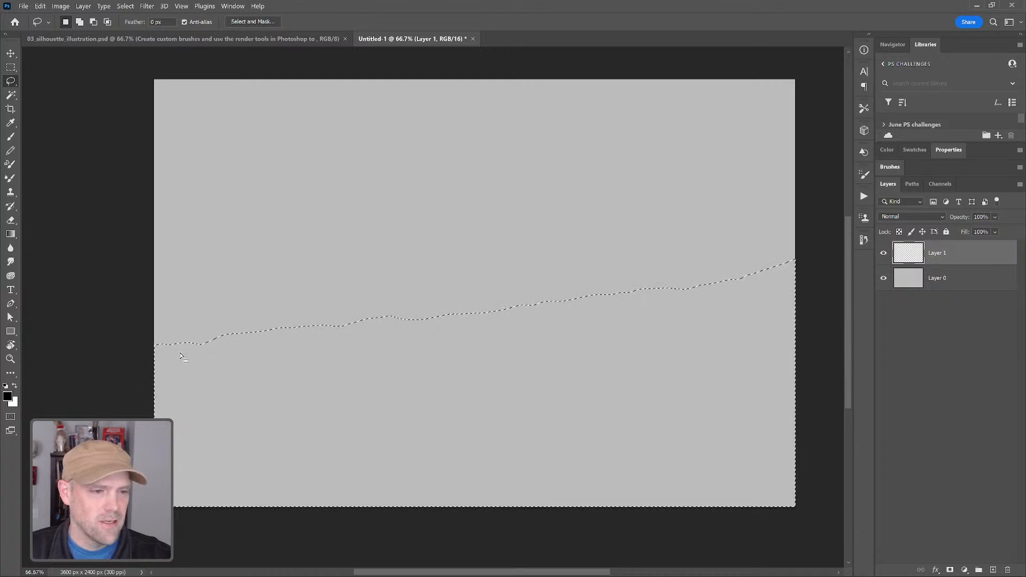
{"action": "key", "text": "alt+BackSpace"}
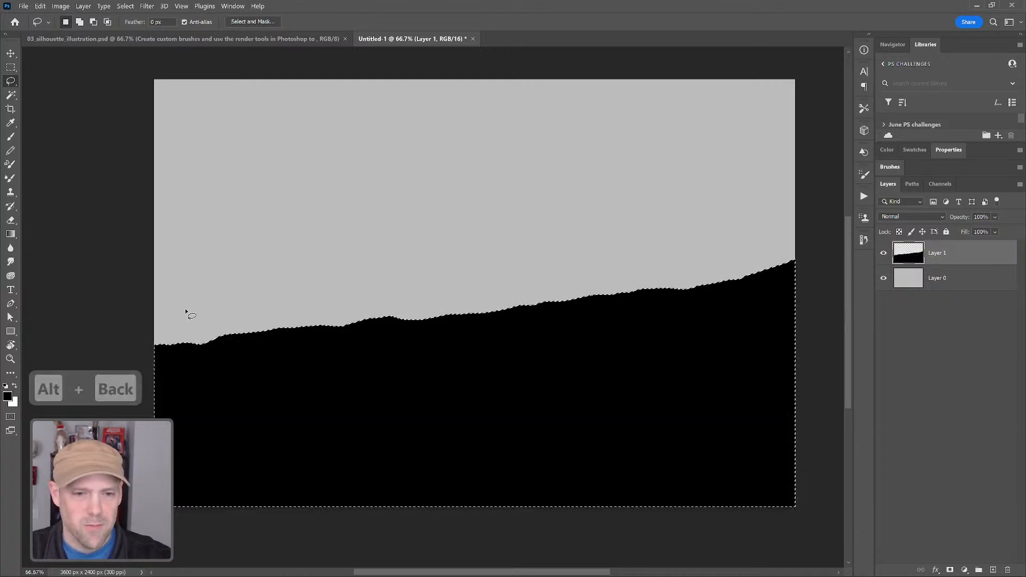
{"action": "left_click", "coordinate": [903, 342]}
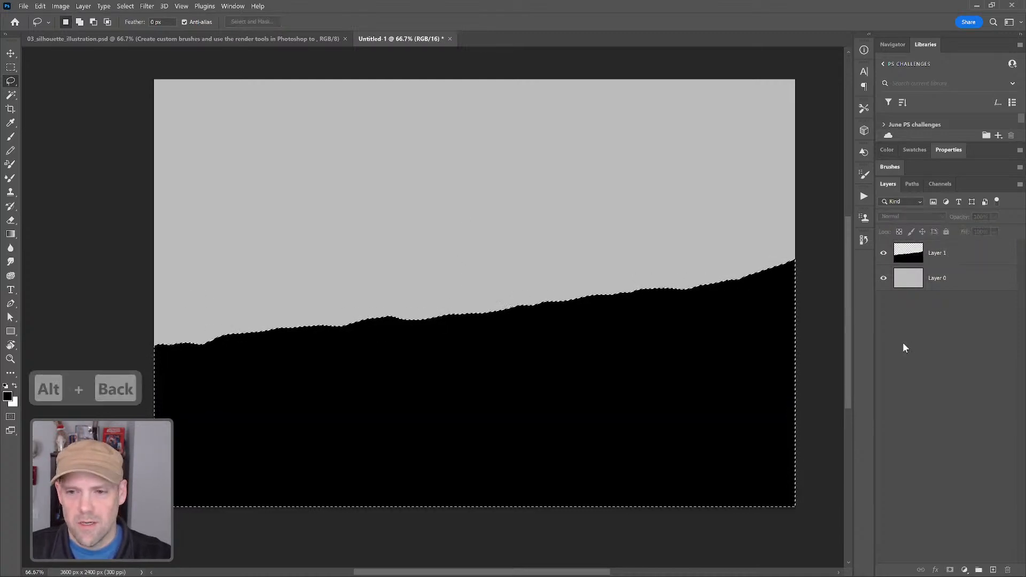
{"action": "key", "text": "ctrl+d"}
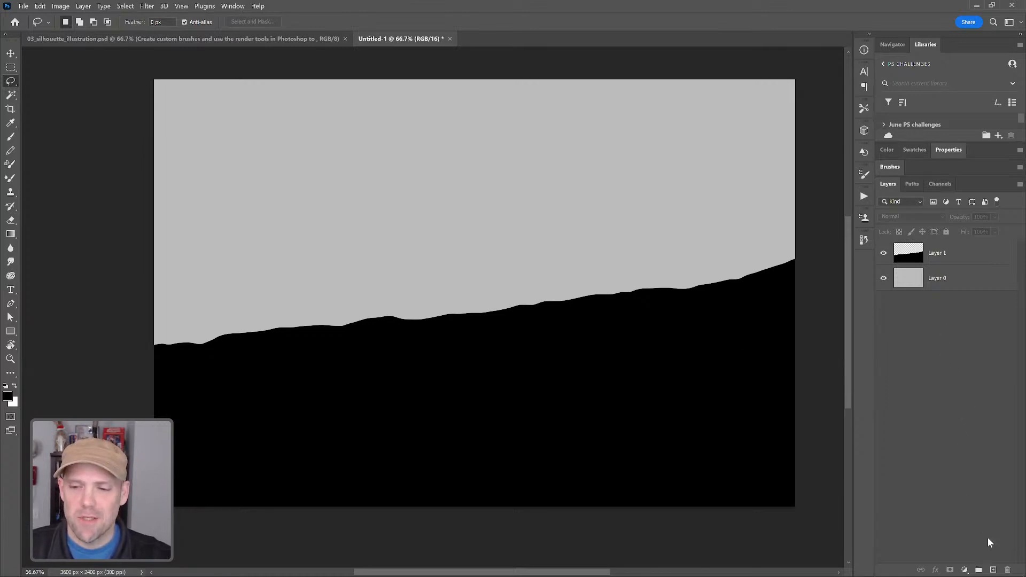
Rename Layer 1, which holds the black ground shape, as "foreground".
{"action": "left_click", "coordinate": [937, 256]}
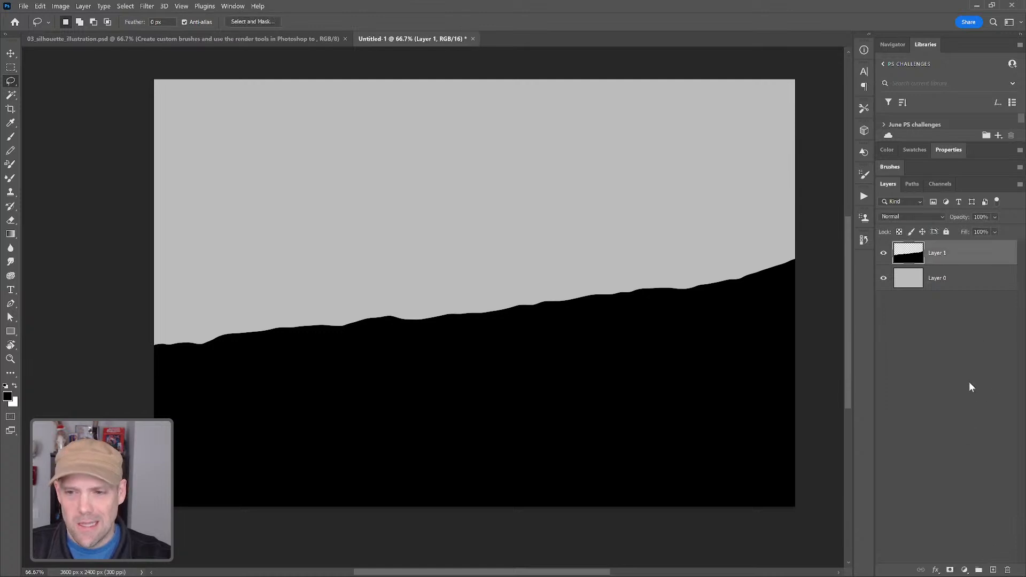
{"action": "double_click", "coordinate": [932, 253]}
{"action": "type", "text": "f"}
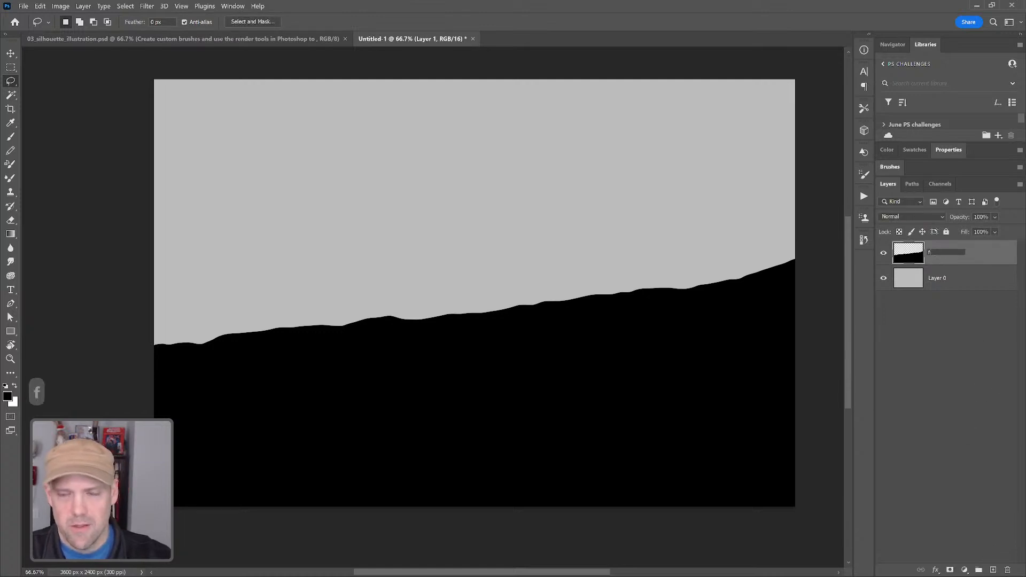
{"action": "type", "text": "oreground"}
{"action": "key", "text": "Return"}
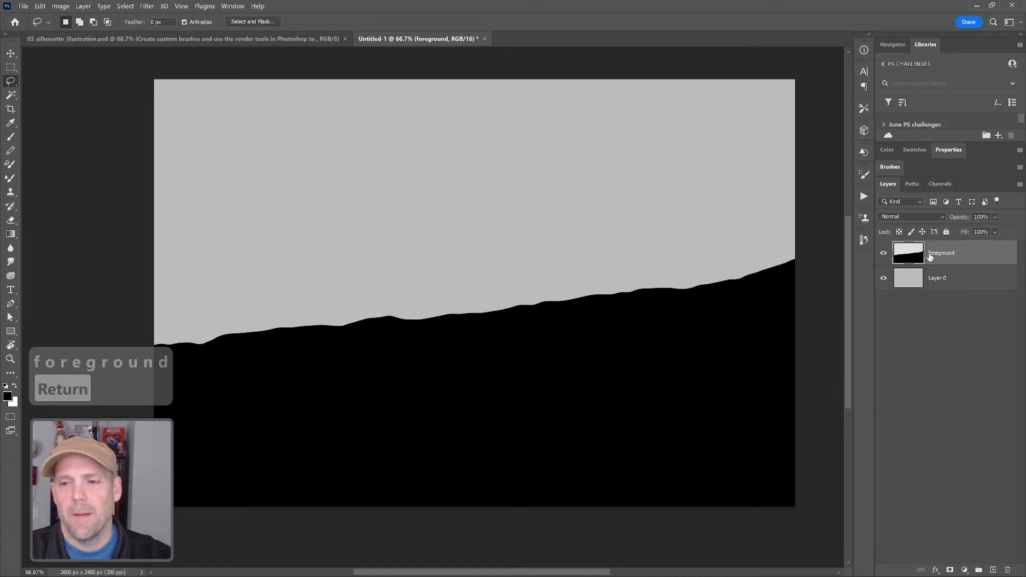
Add one empty layer above the foreground layer, undoing the extra duplicate addition.
{"action": "left_click", "coordinate": [992, 570]}
{"action": "left_click", "coordinate": [992, 570]}
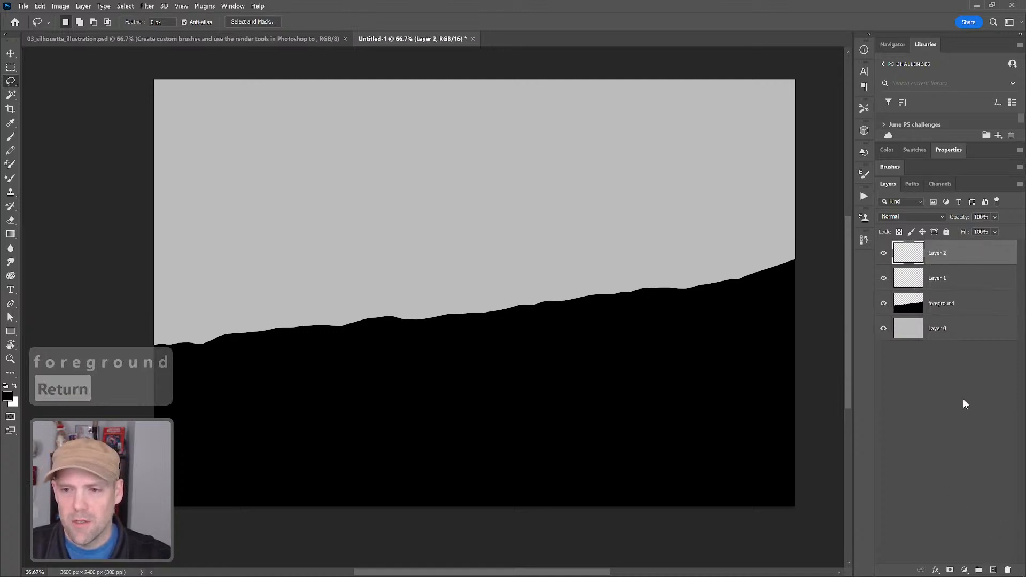
{"action": "key", "text": "ctrl+z"}
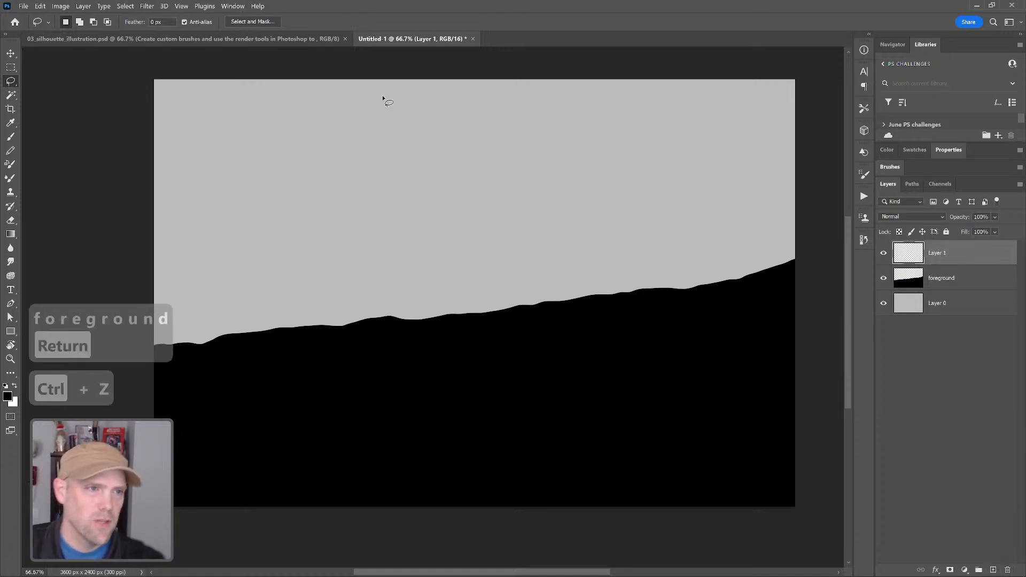
Open the Tree render filter on the new empty layer.
{"action": "left_click", "coordinate": [147, 6]}
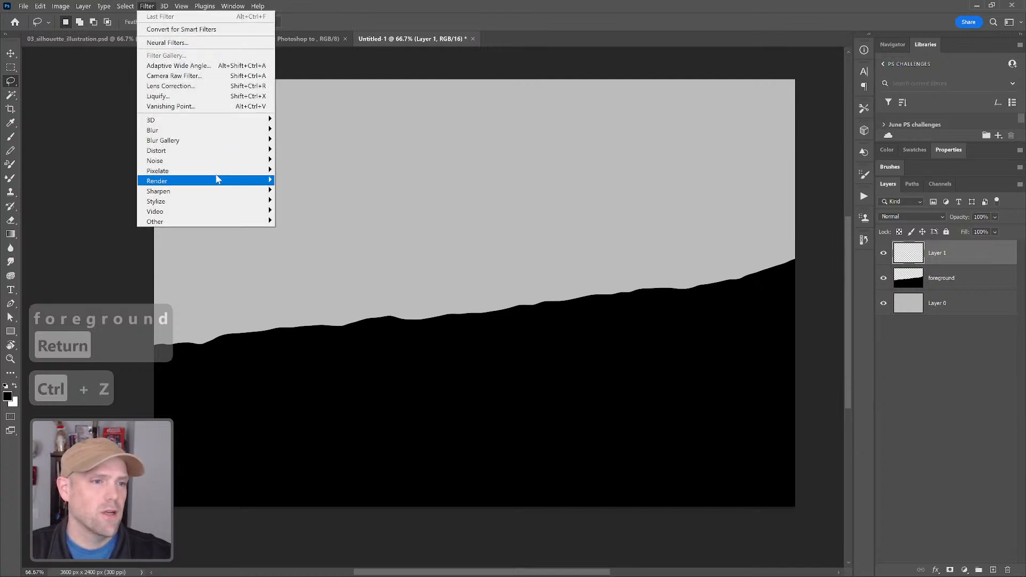
{"action": "mouse_move", "coordinate": [219, 183]}
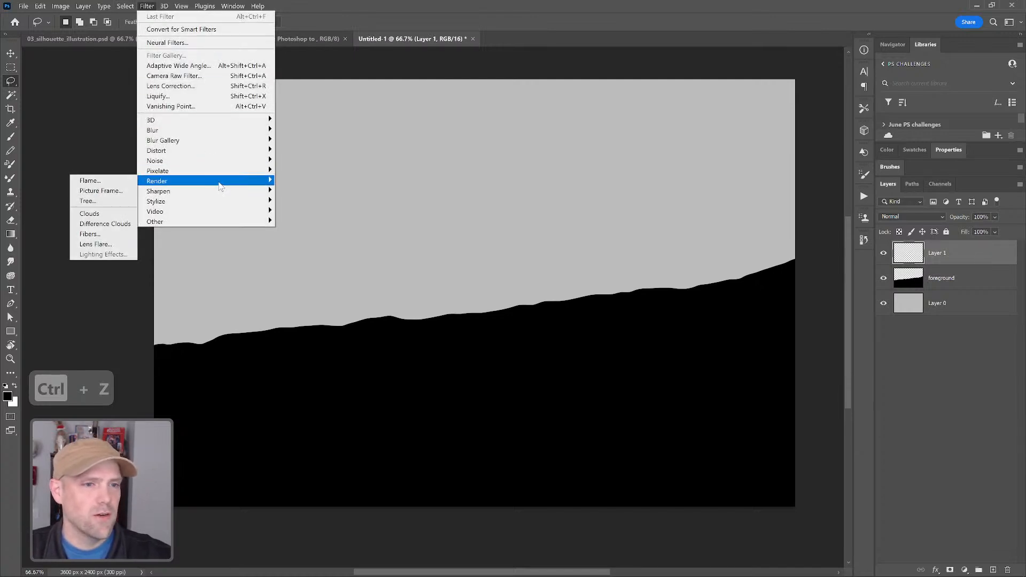
{"action": "left_click", "coordinate": [120, 203]}
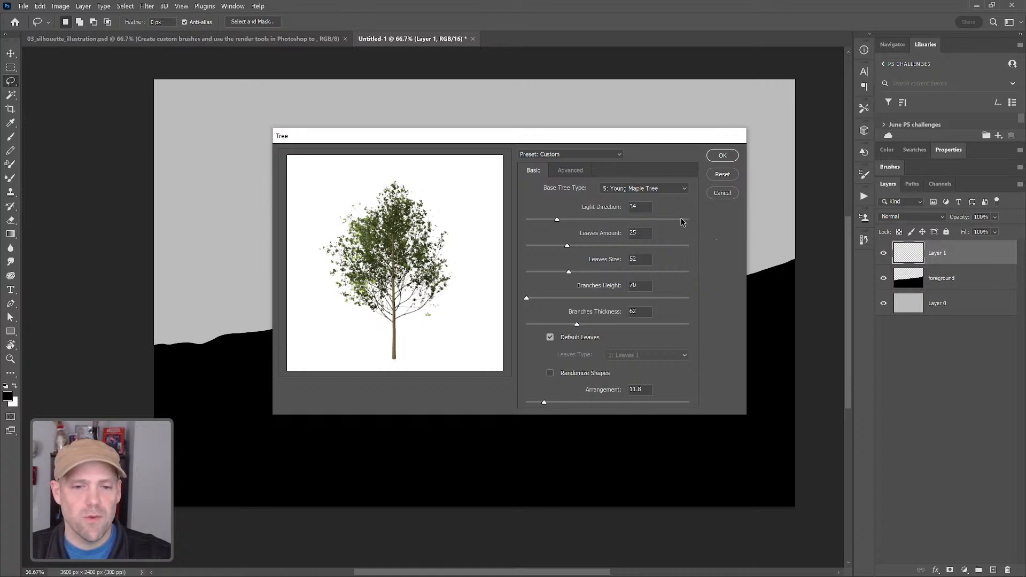
Try Randomize Shapes on the Young Maple Tree with a changed light direction, and turn the option off again.
{"action": "left_click", "coordinate": [550, 374]}
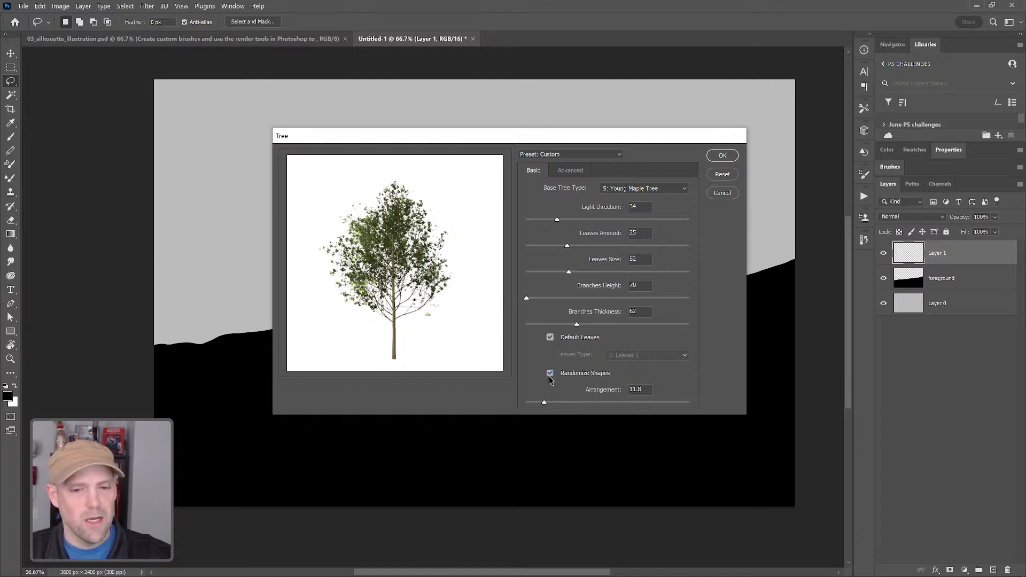
{"action": "left_click", "coordinate": [573, 220]}
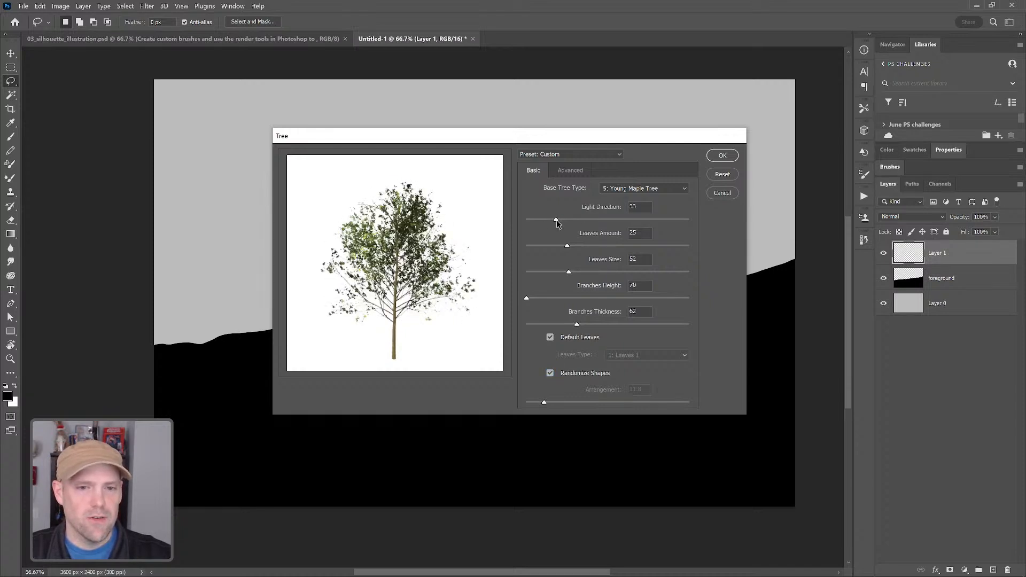
{"action": "left_click", "coordinate": [550, 373]}
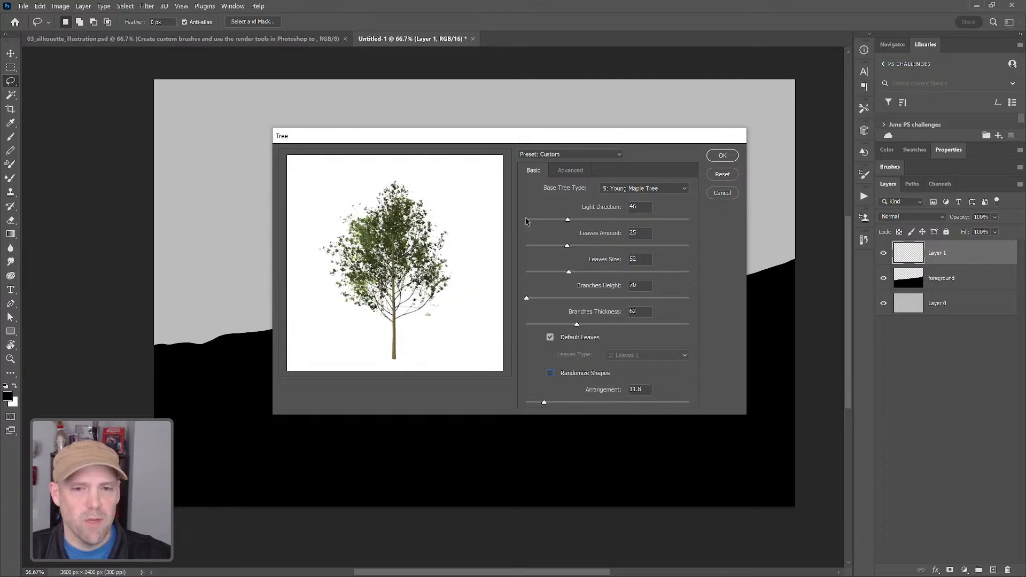
Set the maple tree's light direction to 38 and its leaves size to 58, keeping the leaves amount at 25.
{"action": "left_click_drag", "start_coordinate": [575, 221], "coordinate": [532, 219]}
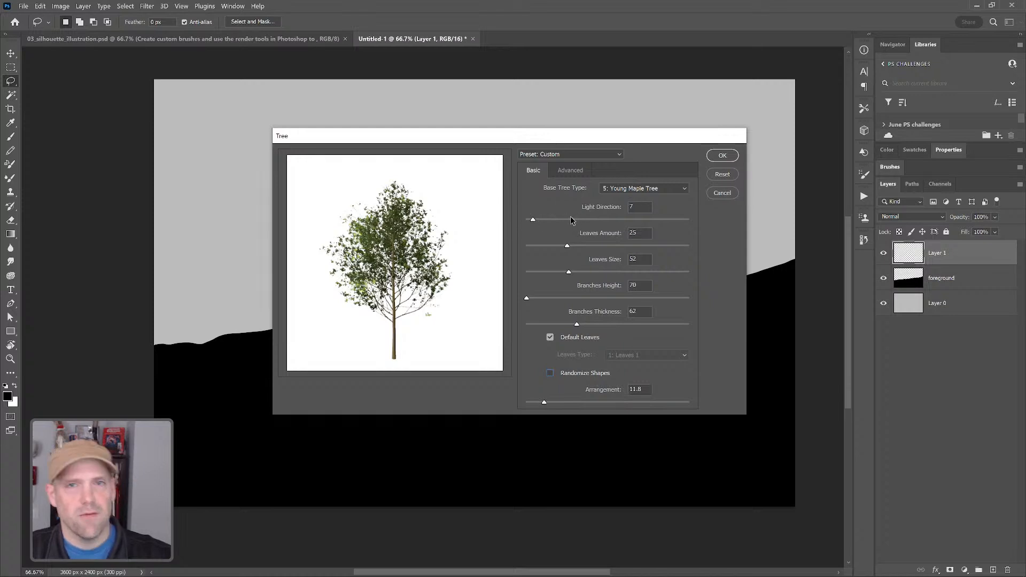
{"action": "left_click_drag", "start_coordinate": [580, 221], "coordinate": [673, 219]}
{"action": "left_click", "coordinate": [550, 219]}
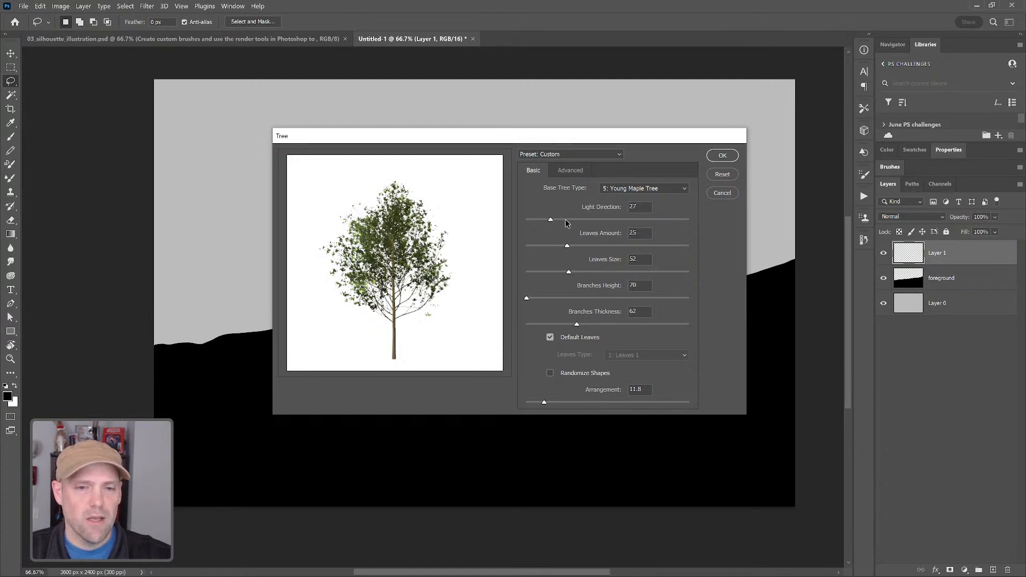
{"action": "left_click_drag", "start_coordinate": [567, 221], "coordinate": [562, 223]}
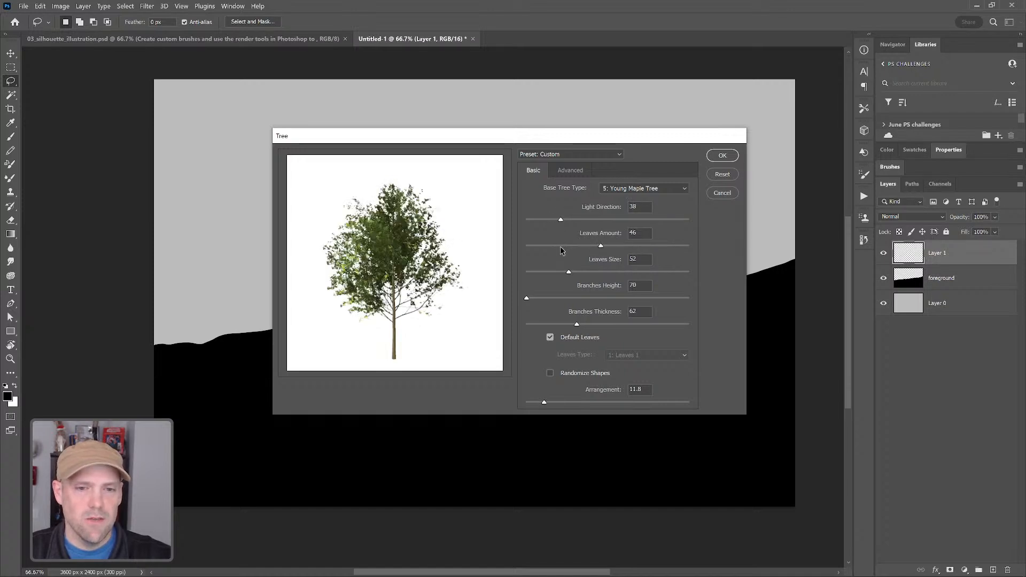
{"action": "left_click_drag", "start_coordinate": [593, 272], "coordinate": [631, 273]}
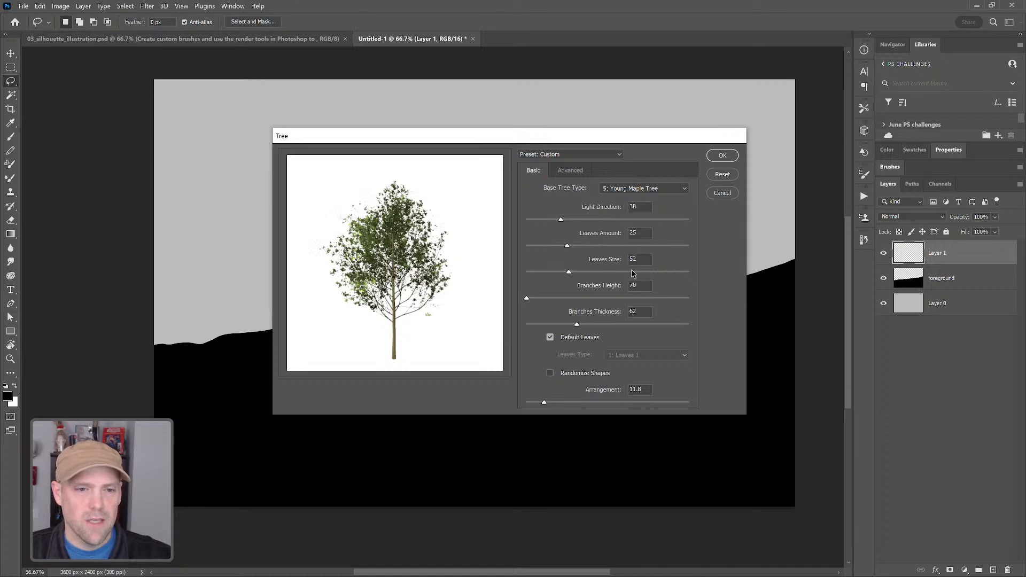
{"action": "left_click", "coordinate": [568, 272]}
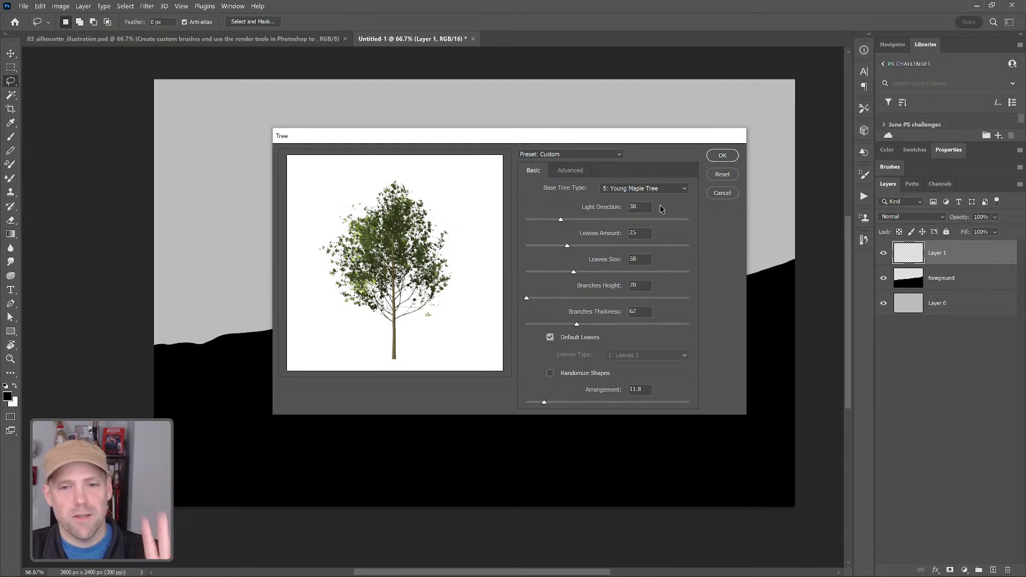
Try several branch heights on the Young Maple Tree, from 120 up past 250 and back down to 76.
{"action": "left_click", "coordinate": [560, 298]}
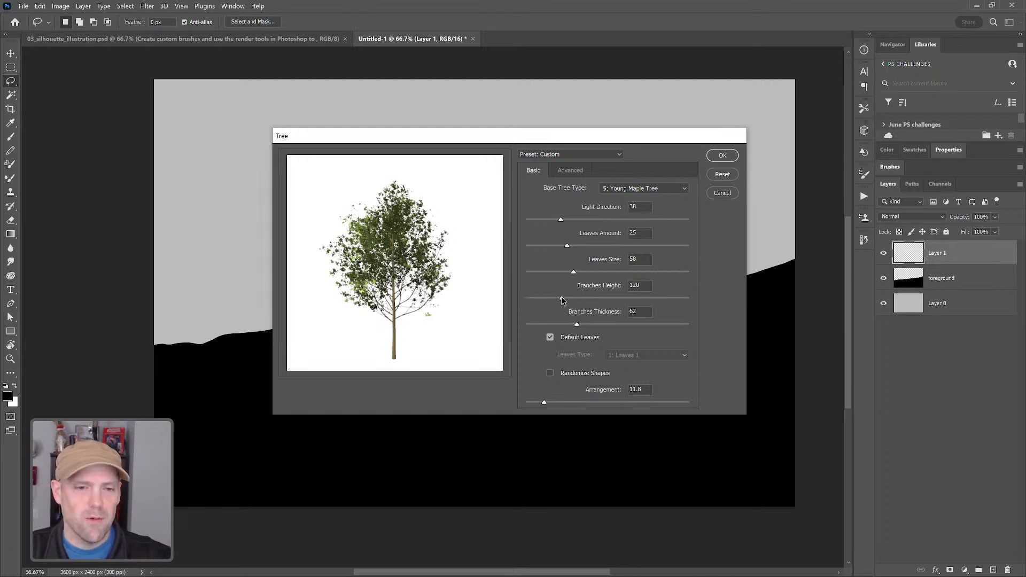
{"action": "left_click", "coordinate": [606, 299]}
{"action": "left_click", "coordinate": [677, 298]}
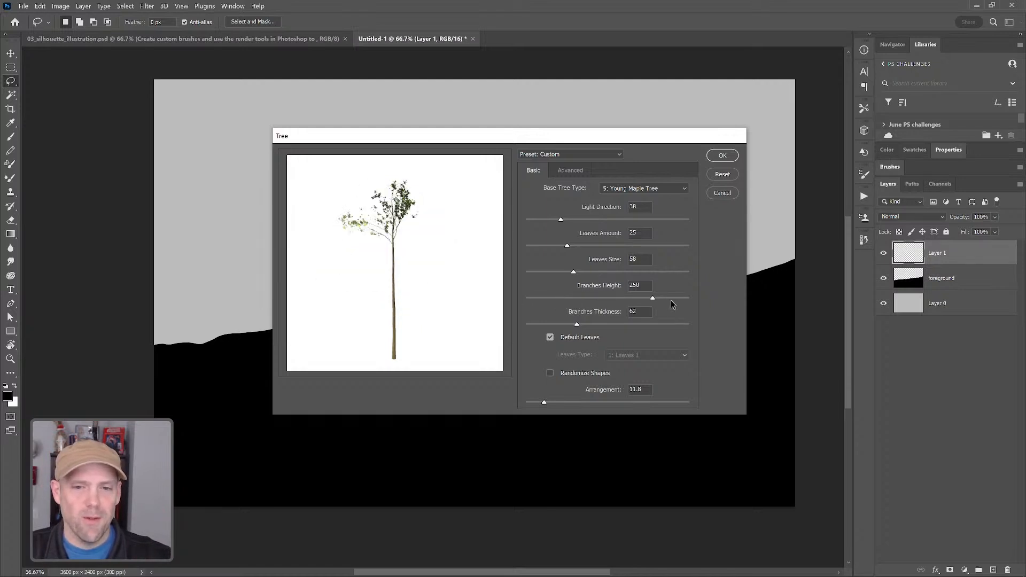
{"action": "left_click", "coordinate": [530, 298]}
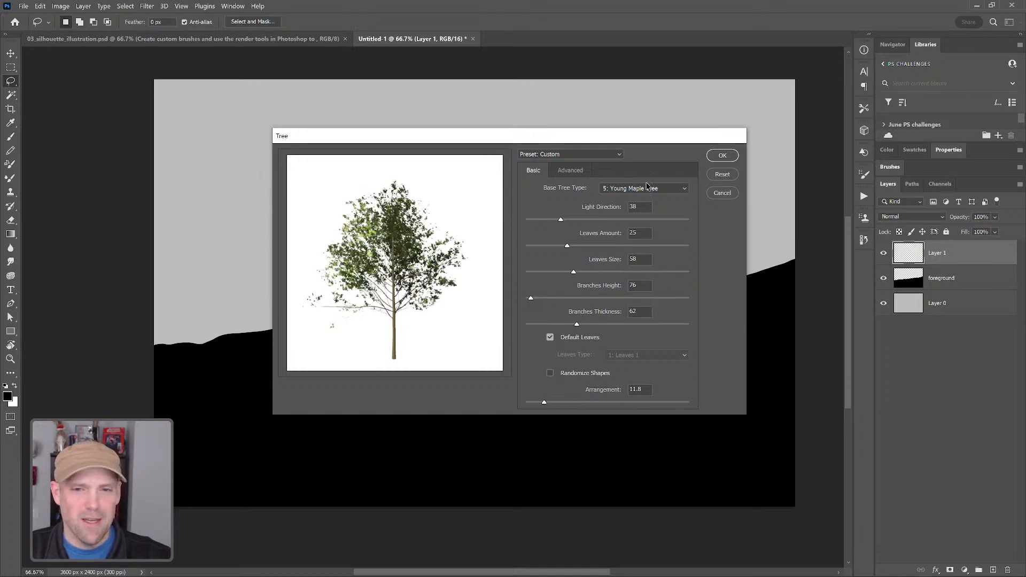
Try the Oak Tree, Redwood, Ginko Tree and Maple Tree base types in turn, and reset the tree settings.
{"action": "left_click", "coordinate": [685, 190]}
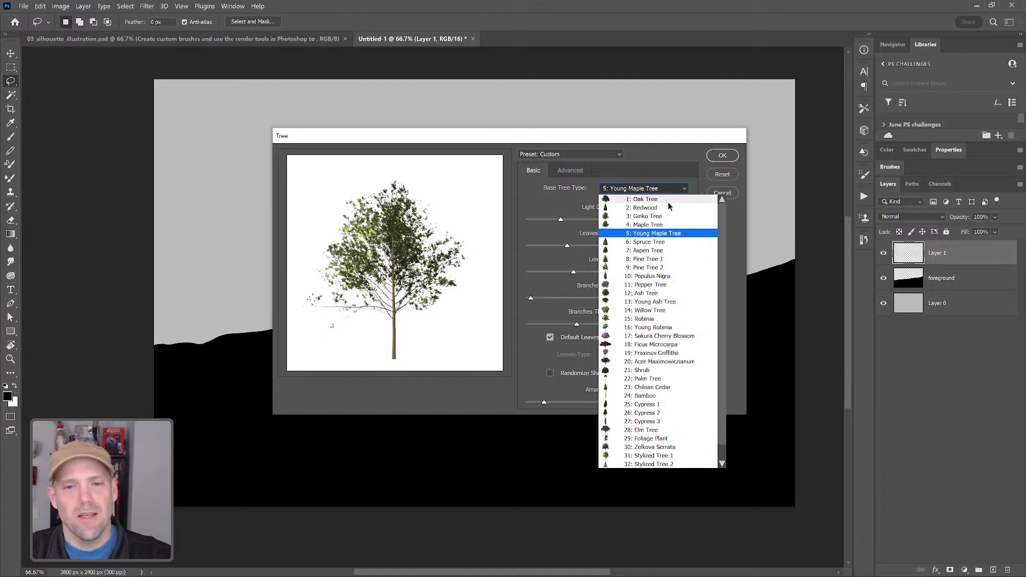
{"action": "scroll", "coordinate": [717, 229], "scroll_direction": "down", "scroll_amount": 1}
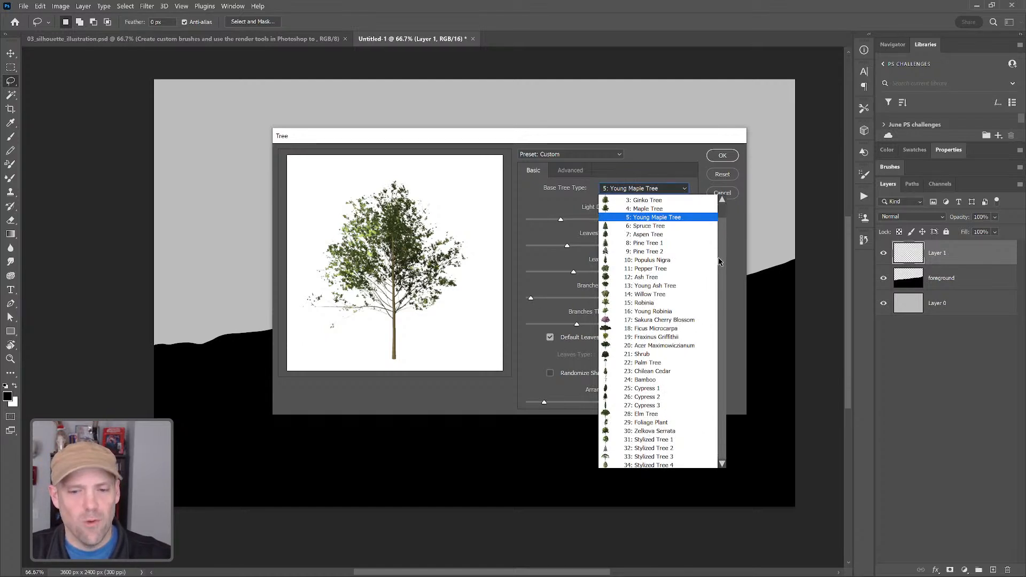
{"action": "scroll", "coordinate": [719, 252], "scroll_direction": "up", "scroll_amount": 1}
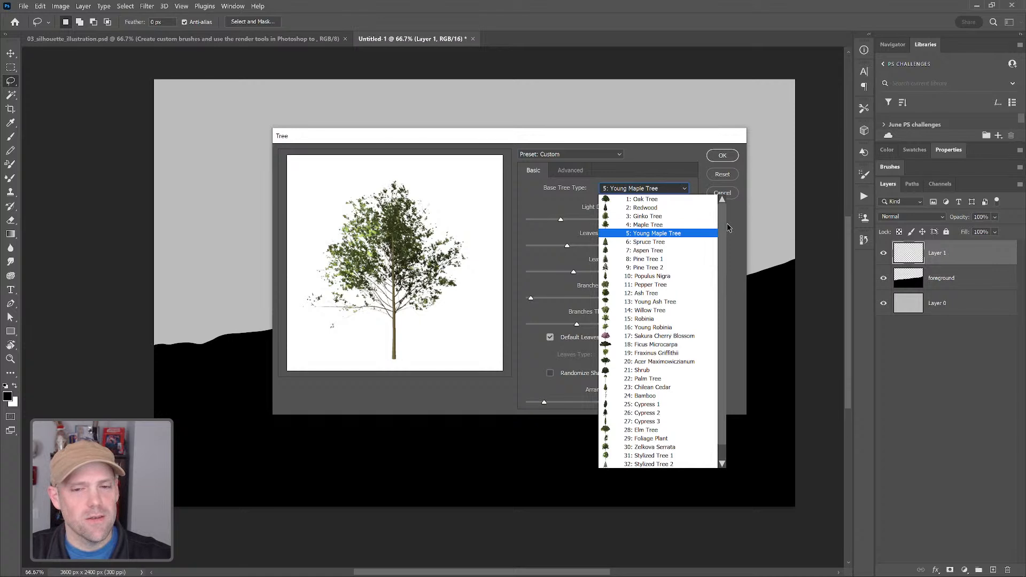
{"action": "left_click", "coordinate": [663, 200]}
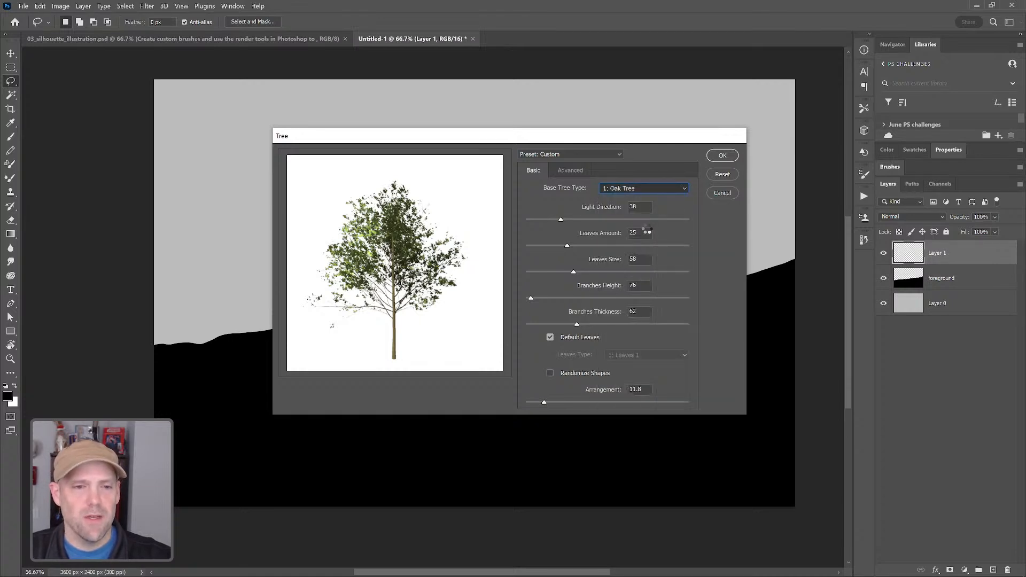
{"action": "left_click", "coordinate": [685, 191]}
{"action": "left_click", "coordinate": [666, 210]}
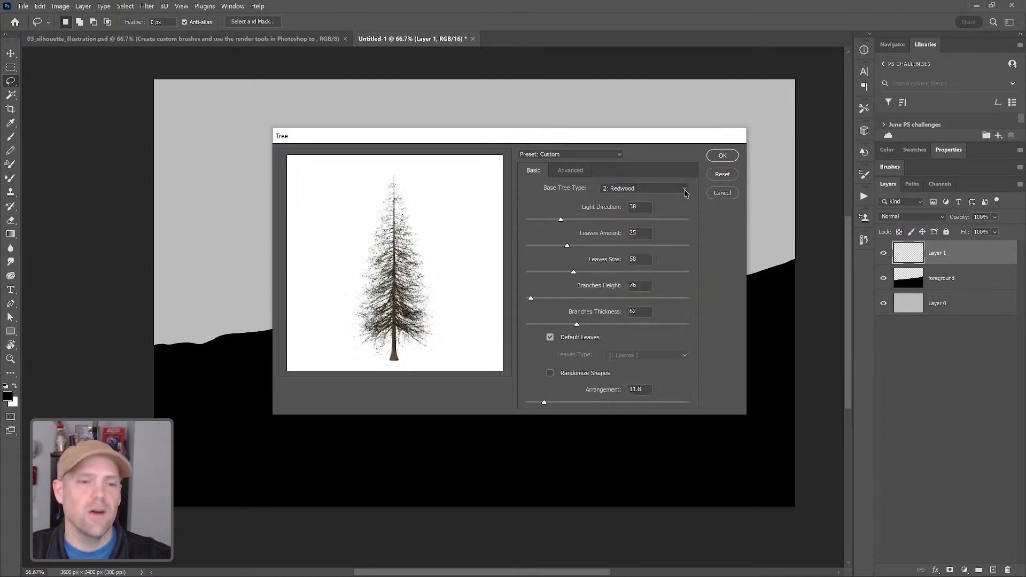
{"action": "left_click", "coordinate": [684, 191]}
{"action": "left_click", "coordinate": [668, 221]}
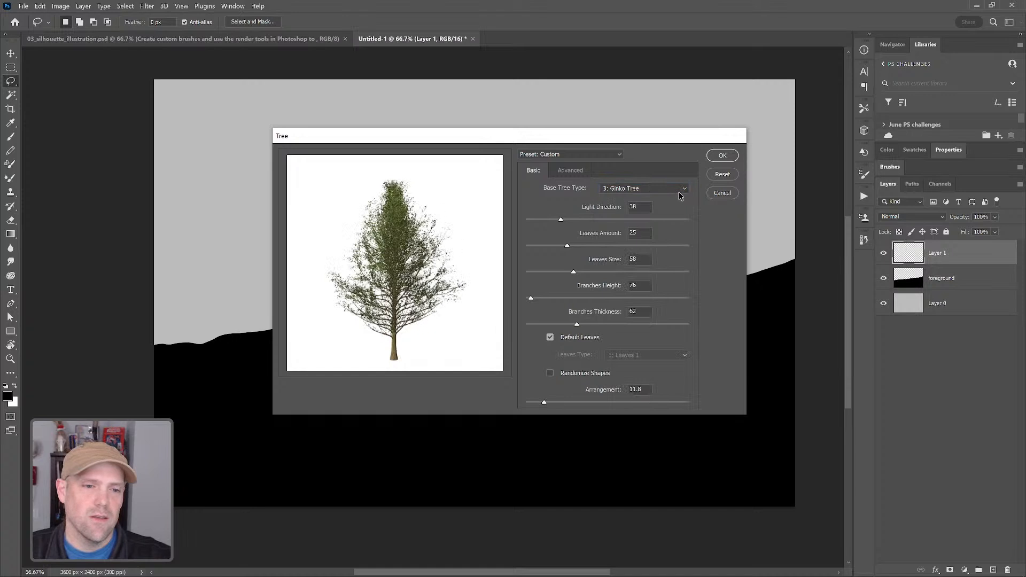
{"action": "left_click", "coordinate": [680, 195]}
{"action": "left_click", "coordinate": [668, 229]}
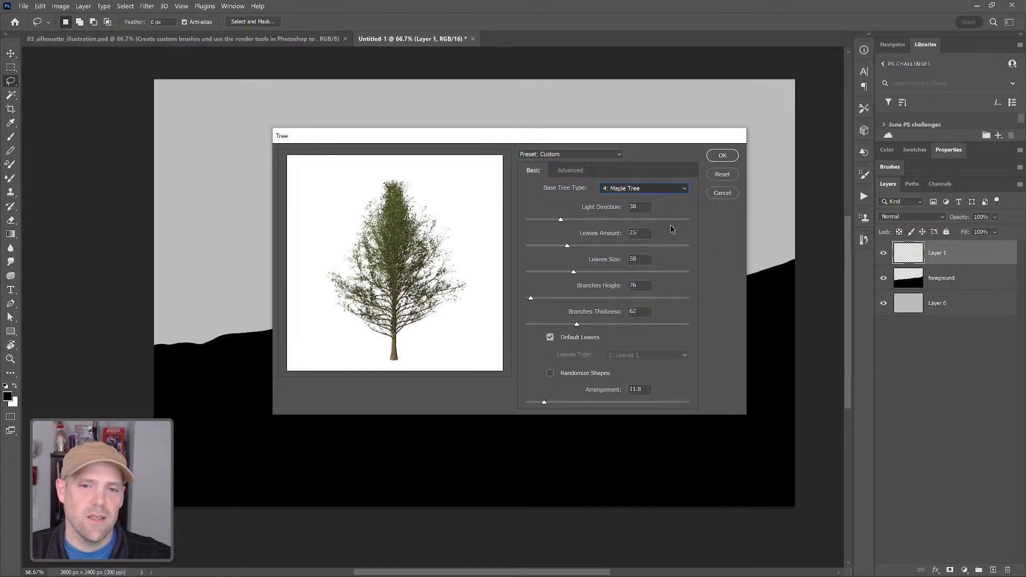
{"action": "left_click", "coordinate": [684, 193]}
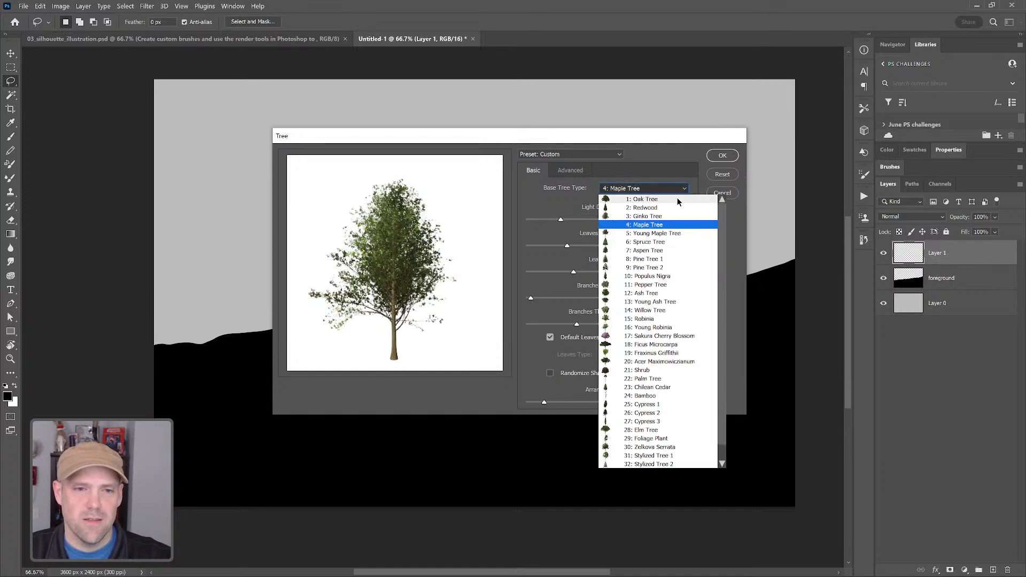
{"action": "left_click", "coordinate": [656, 227]}
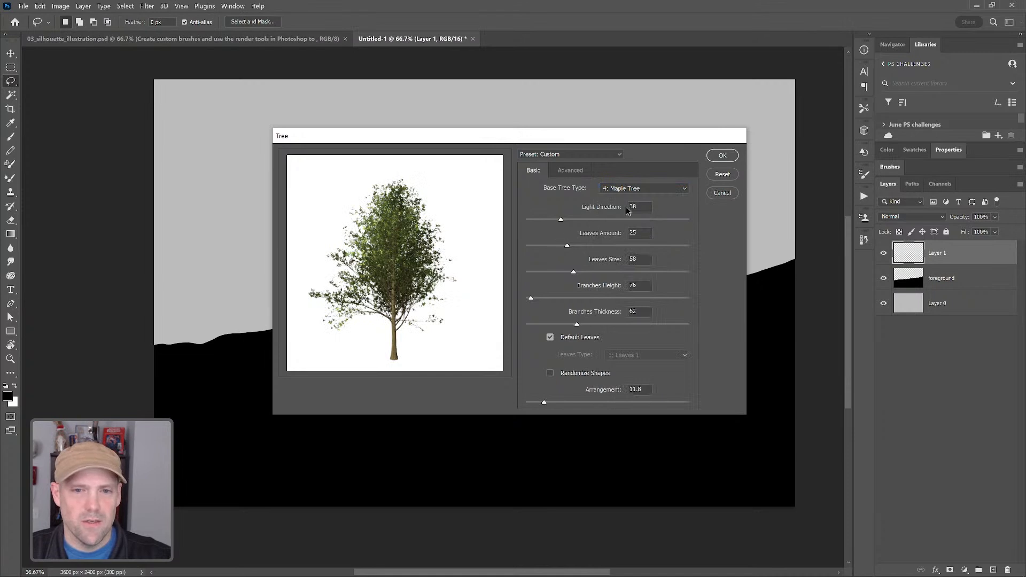
{"action": "left_click", "coordinate": [721, 174]}
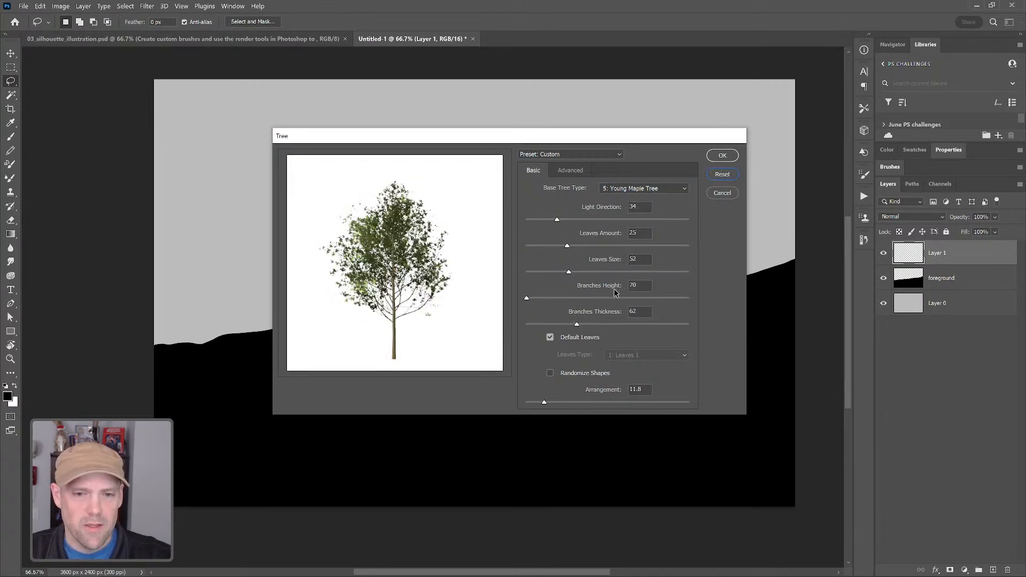
Try branches thickness 200 and 49 on the Young Maple Tree, and look through the base tree types without switching.
{"action": "left_click_drag", "start_coordinate": [599, 327], "coordinate": [694, 323]}
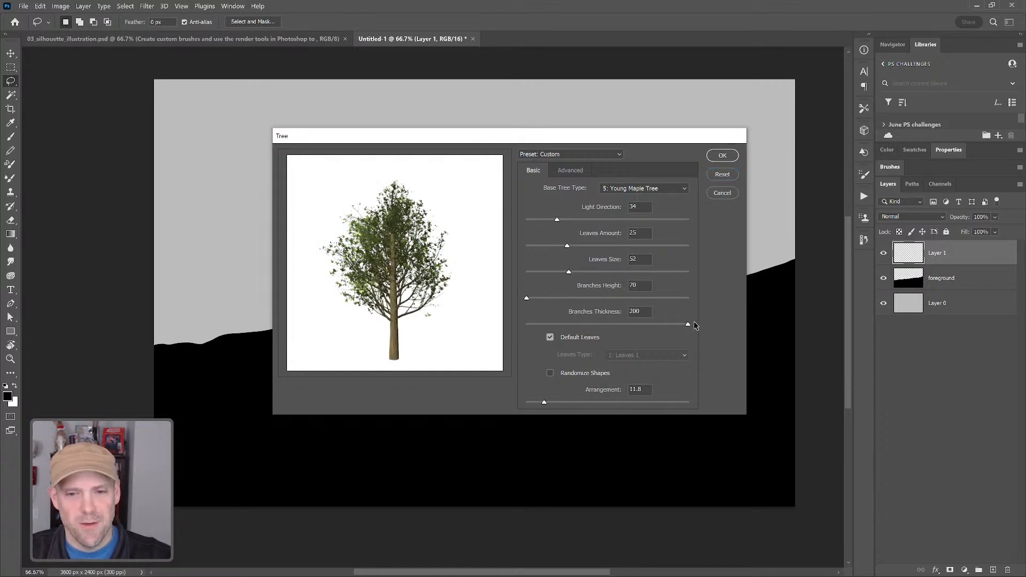
{"action": "left_click", "coordinate": [564, 325]}
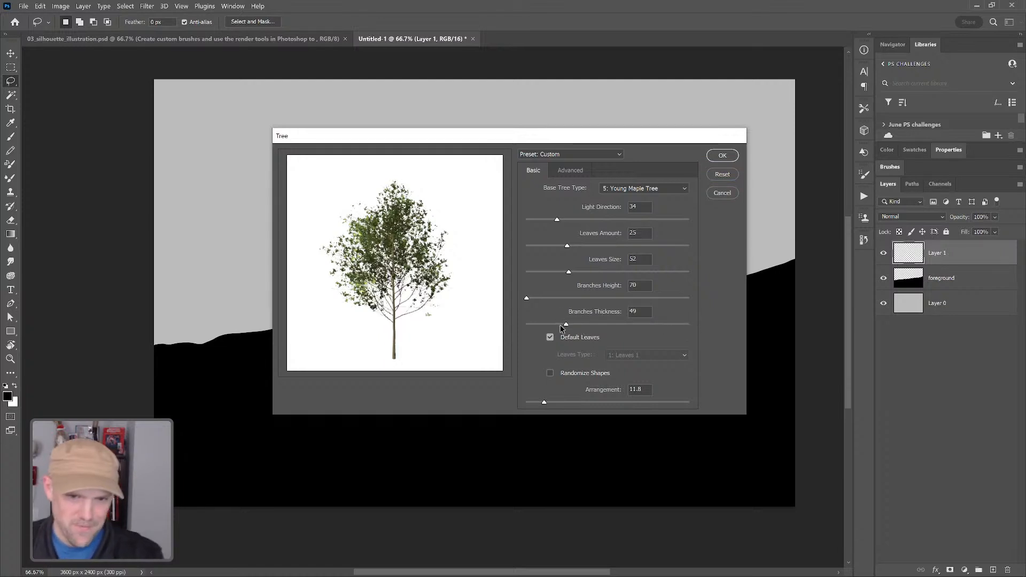
{"action": "left_click", "coordinate": [684, 189]}
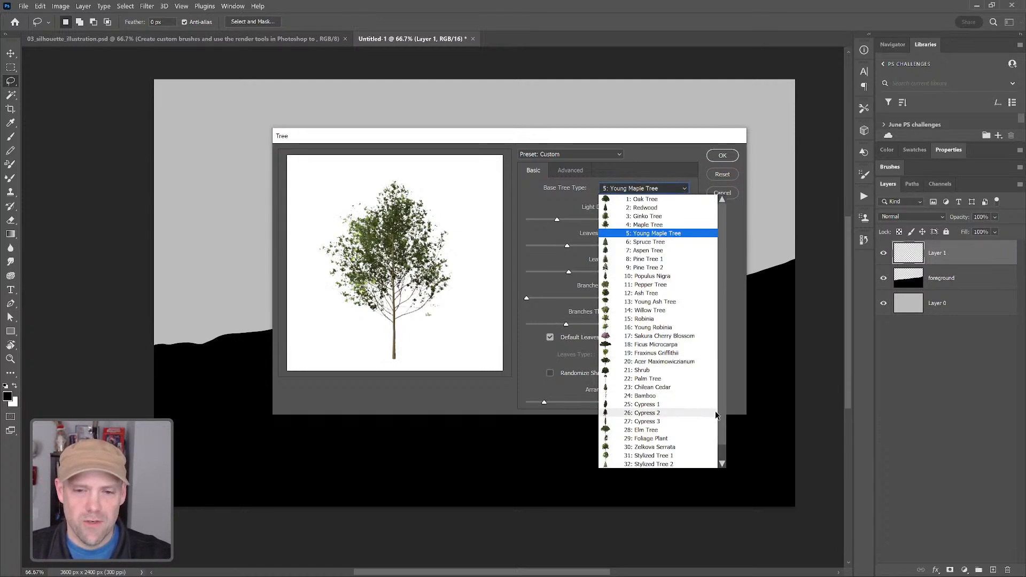
{"action": "scroll", "coordinate": [641, 457], "scroll_direction": "down", "scroll_amount": 1}
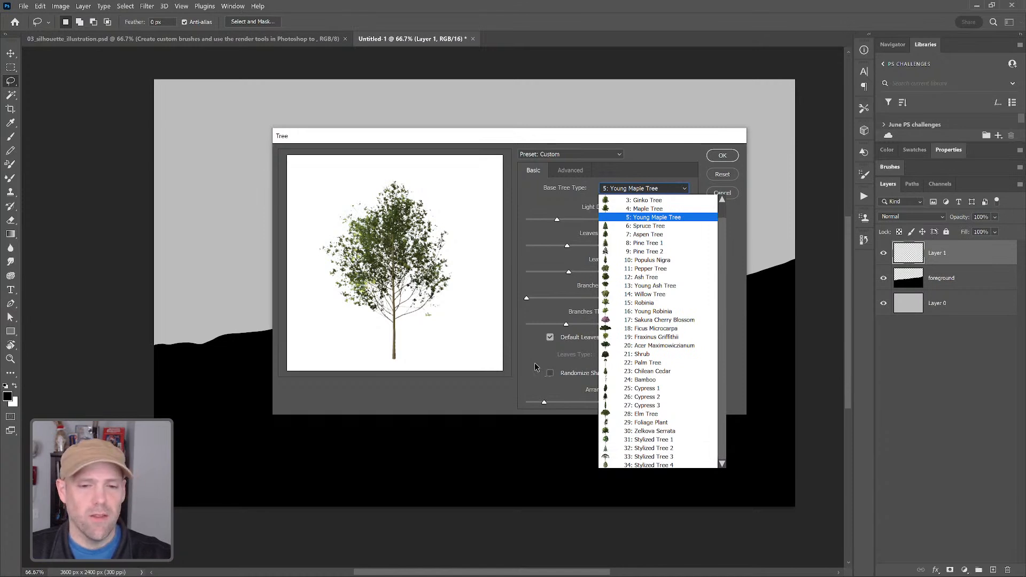
{"action": "left_click", "coordinate": [731, 263]}
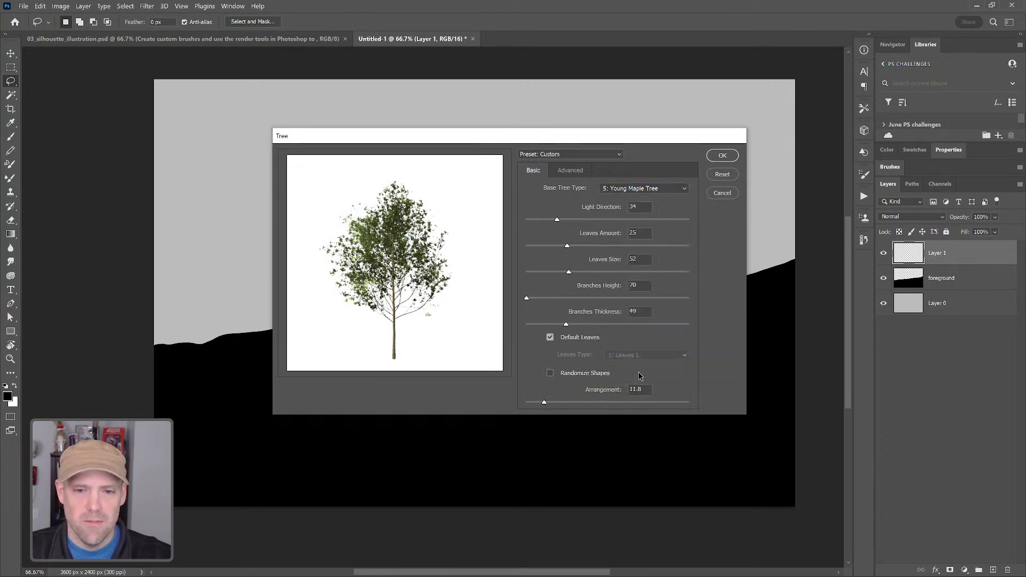
Try different camera tilts for the tree, including 5 and 7.
{"action": "left_click", "coordinate": [571, 171]}
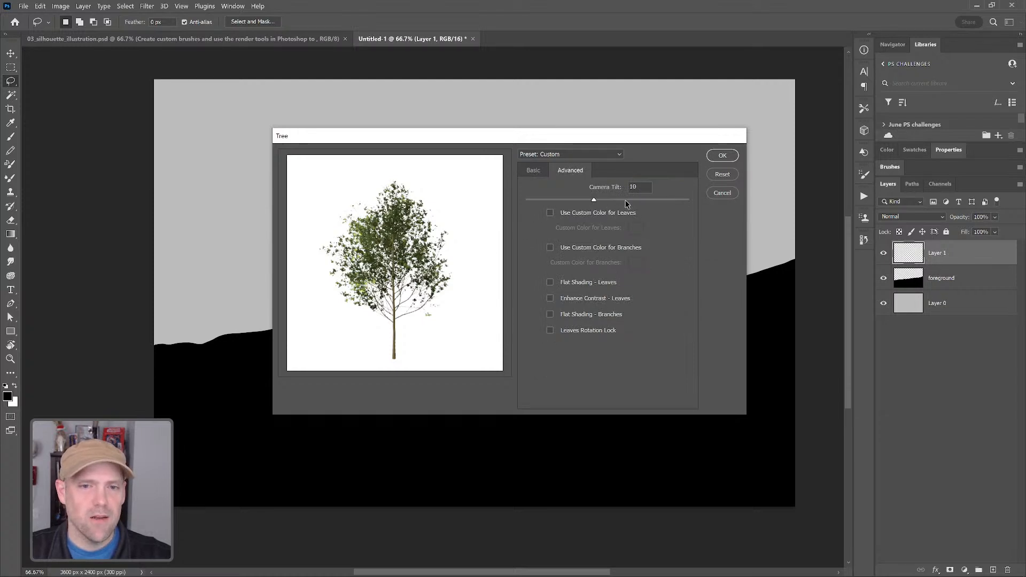
{"action": "left_click_drag", "start_coordinate": [627, 199], "coordinate": [560, 199]}
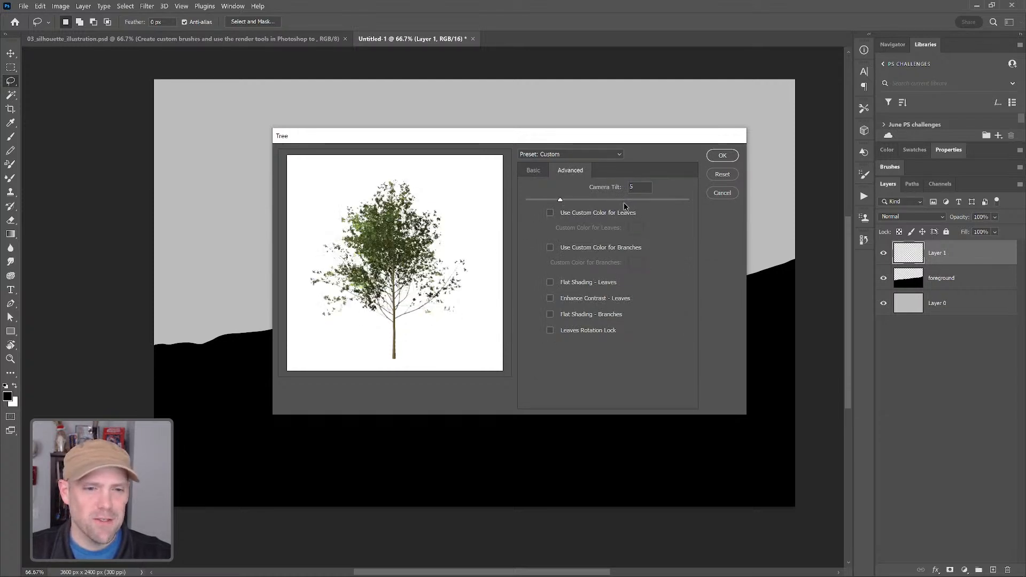
{"action": "left_click_drag", "start_coordinate": [628, 200], "coordinate": [572, 201]}
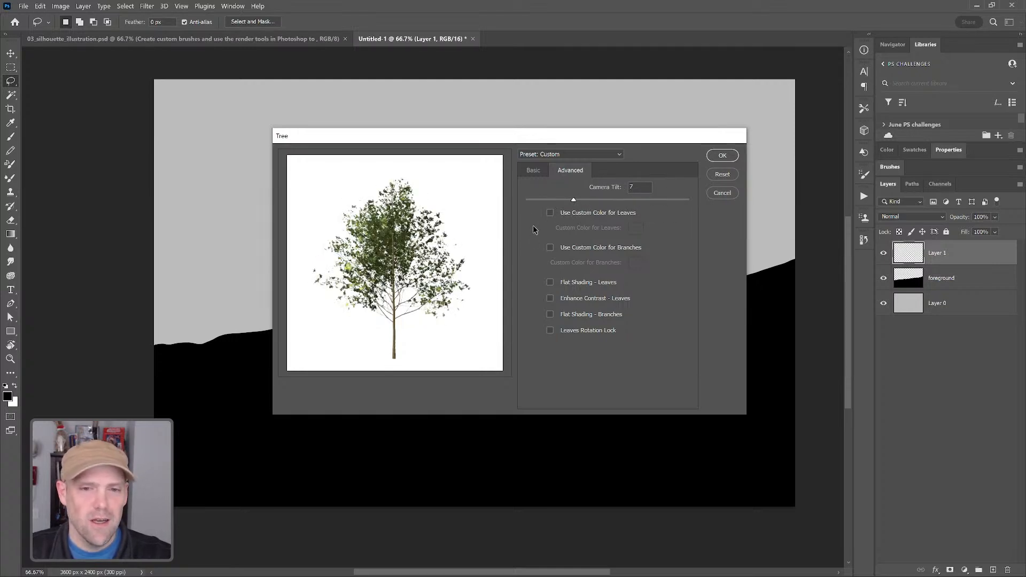
Give the tree's leaves a custom teal color with red 14, green 159 and blue 175.
{"action": "left_click", "coordinate": [551, 214]}
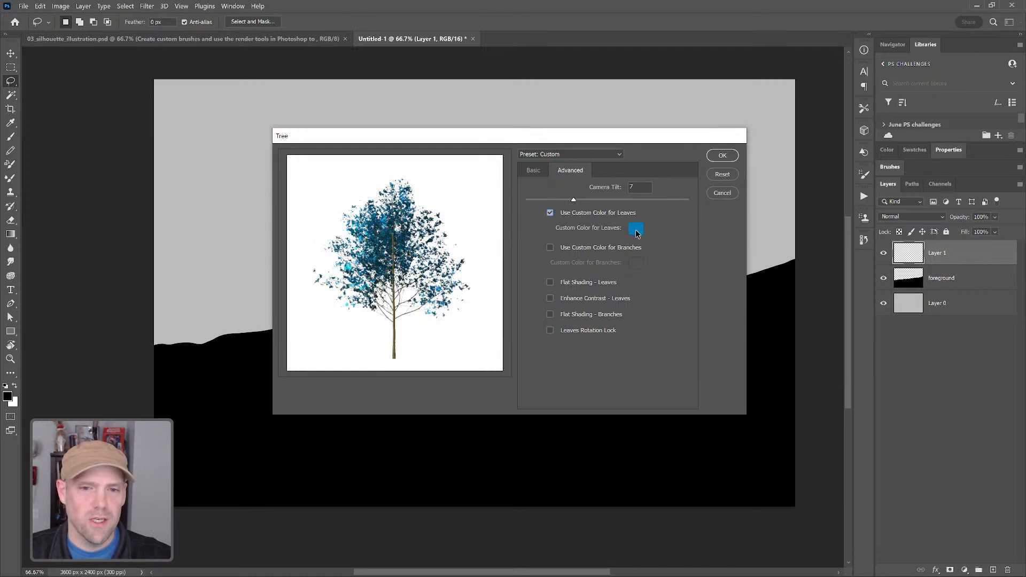
{"action": "left_click", "coordinate": [636, 229]}
{"action": "left_click", "coordinate": [443, 171]}
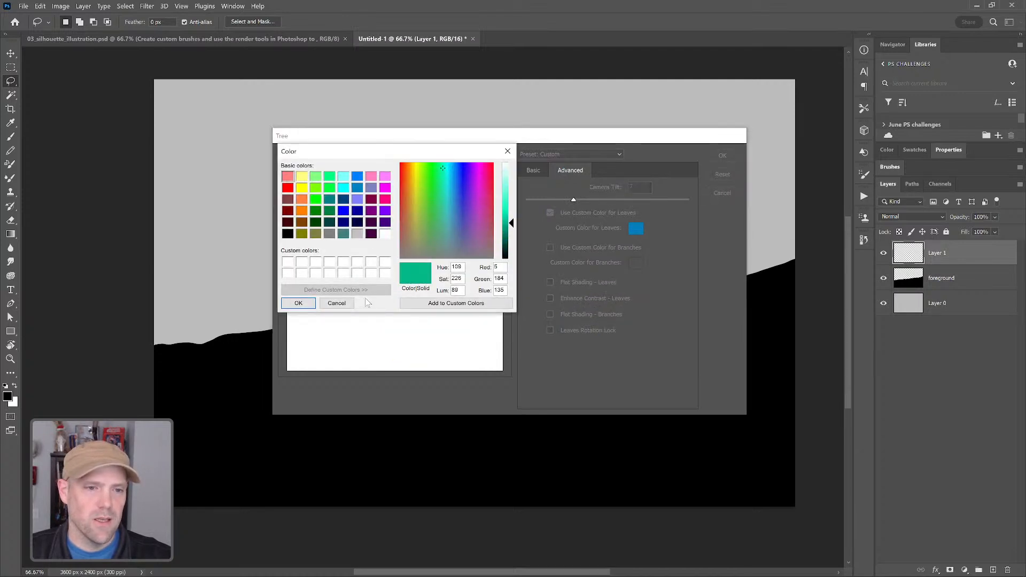
{"action": "left_click_drag", "start_coordinate": [444, 195], "coordinate": [449, 177]}
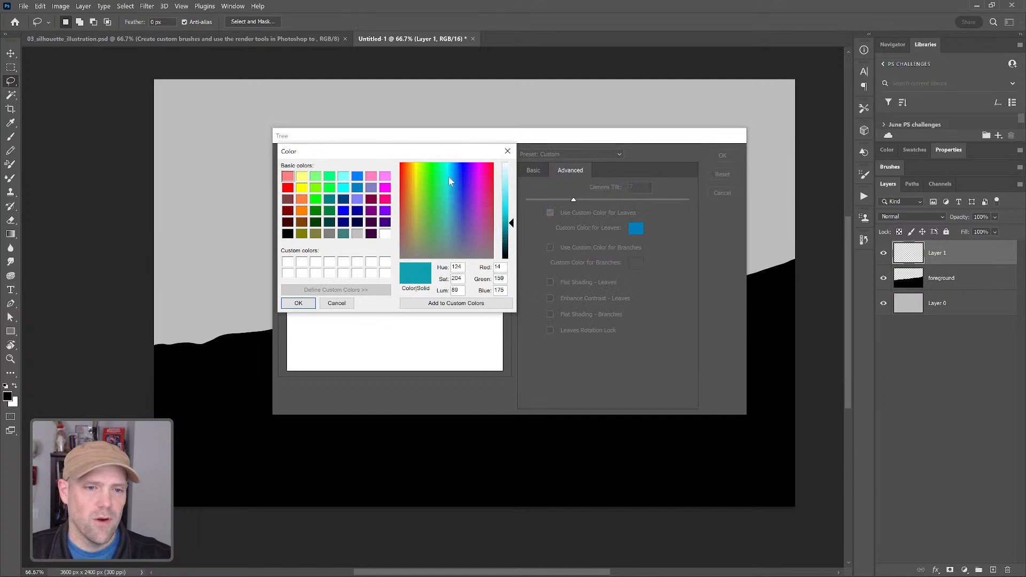
{"action": "left_click", "coordinate": [300, 306]}
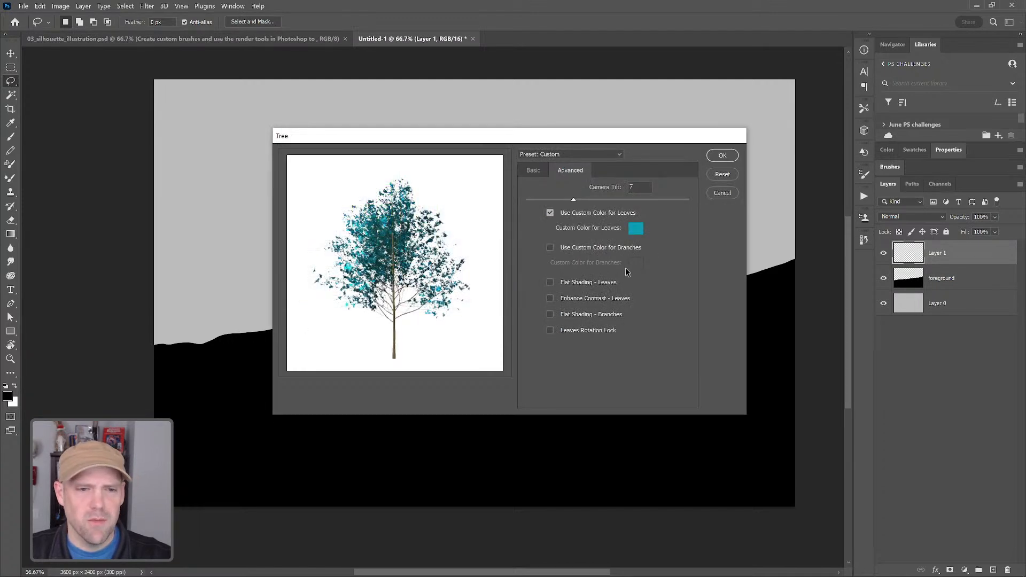
Give the tree's branches a custom orange color.
{"action": "left_click", "coordinate": [550, 249]}
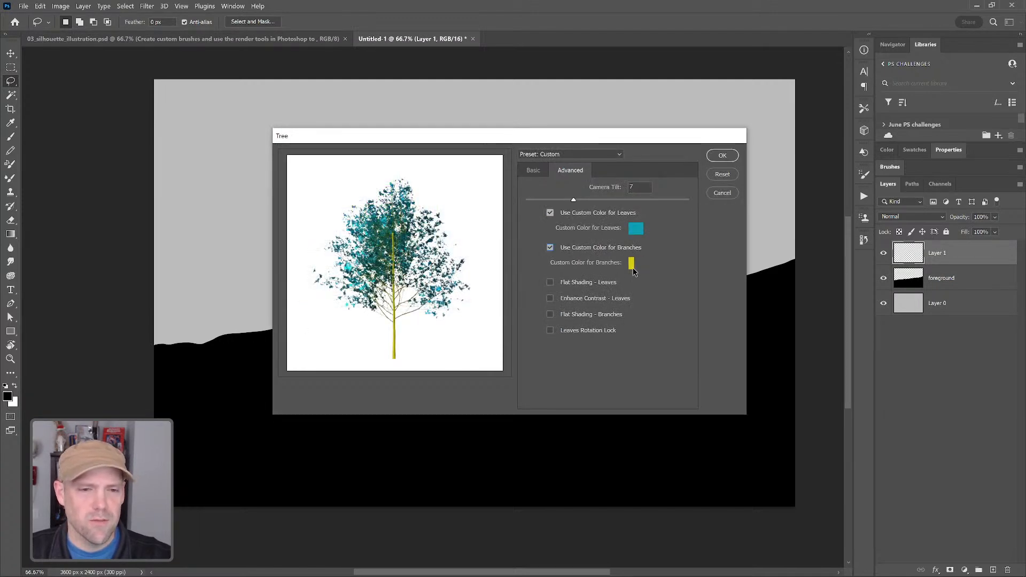
{"action": "left_click", "coordinate": [637, 268]}
{"action": "left_click", "coordinate": [407, 188]}
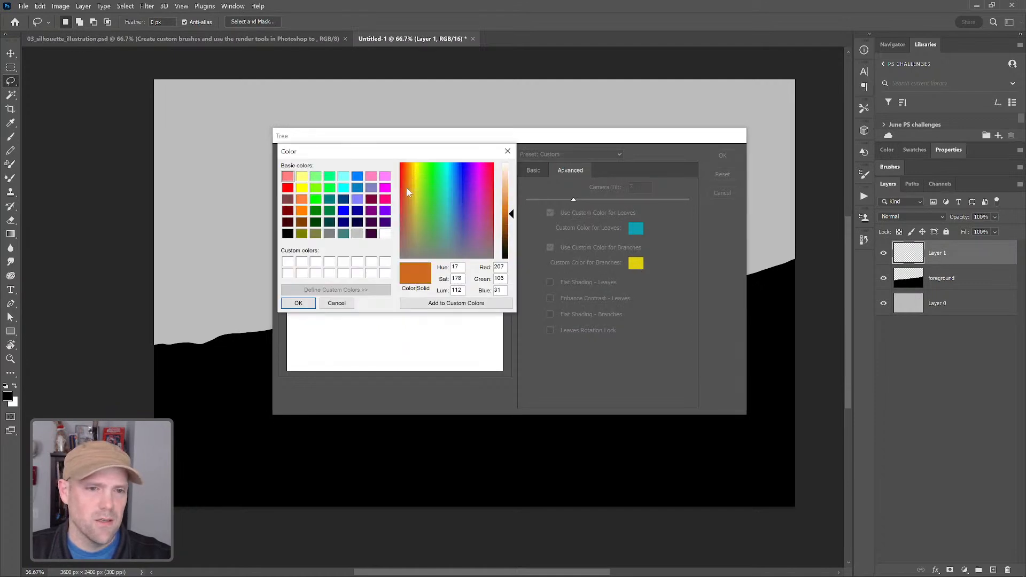
{"action": "left_click", "coordinate": [303, 303]}
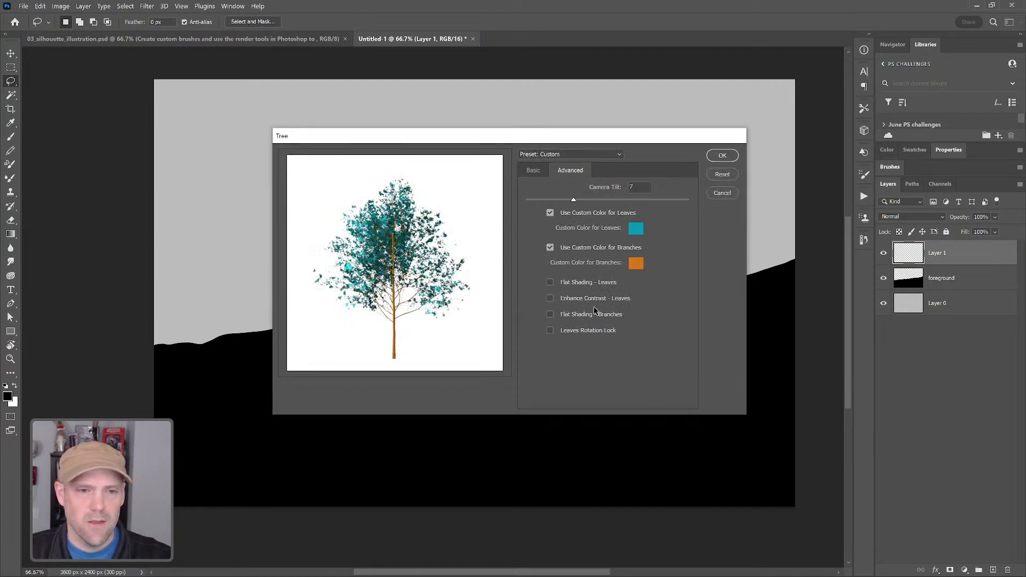
Try flat shading on leaves and branches, enhanced leaf contrast and Leaves Rotation Lock, leaving only flat leaf shading and the rotation lock on.
{"action": "left_click", "coordinate": [551, 283]}
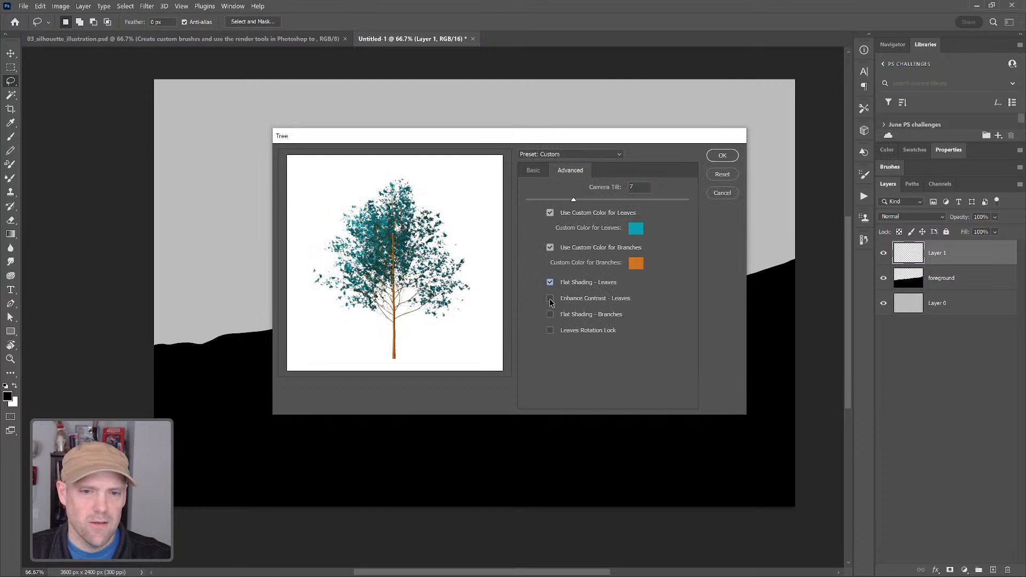
{"action": "left_click", "coordinate": [549, 299]}
{"action": "left_click", "coordinate": [551, 299]}
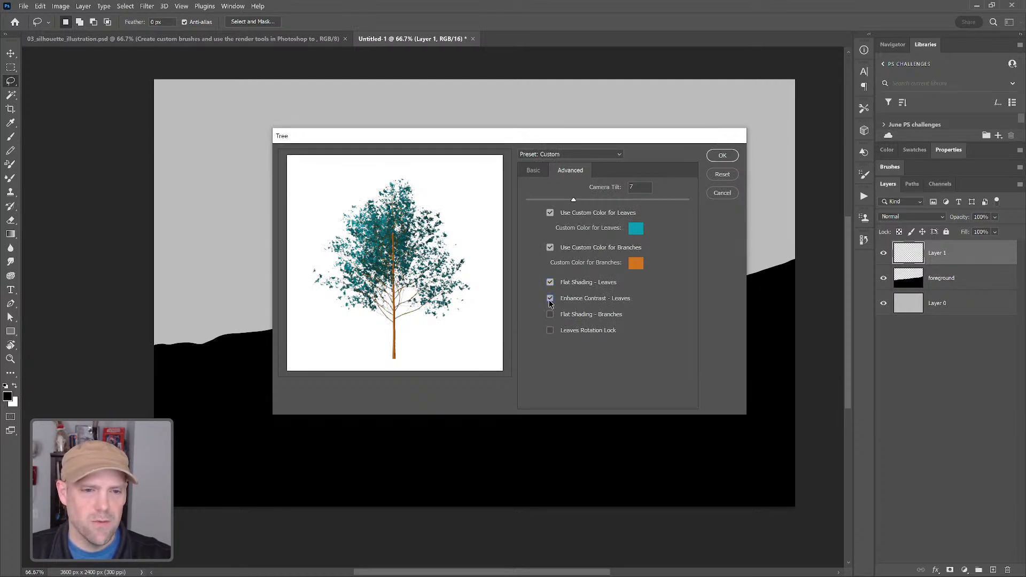
{"action": "left_click", "coordinate": [550, 314]}
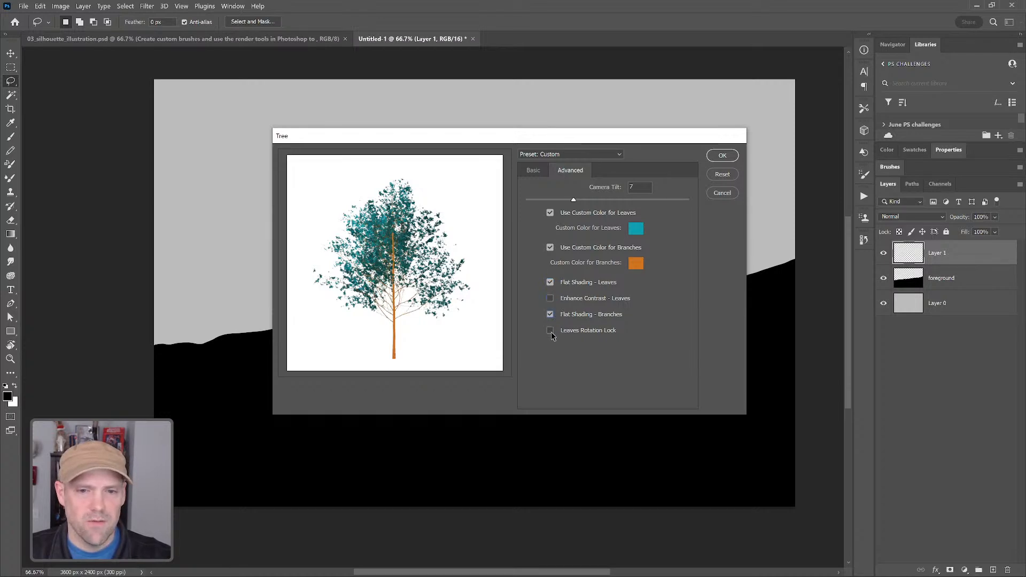
{"action": "left_click", "coordinate": [550, 314]}
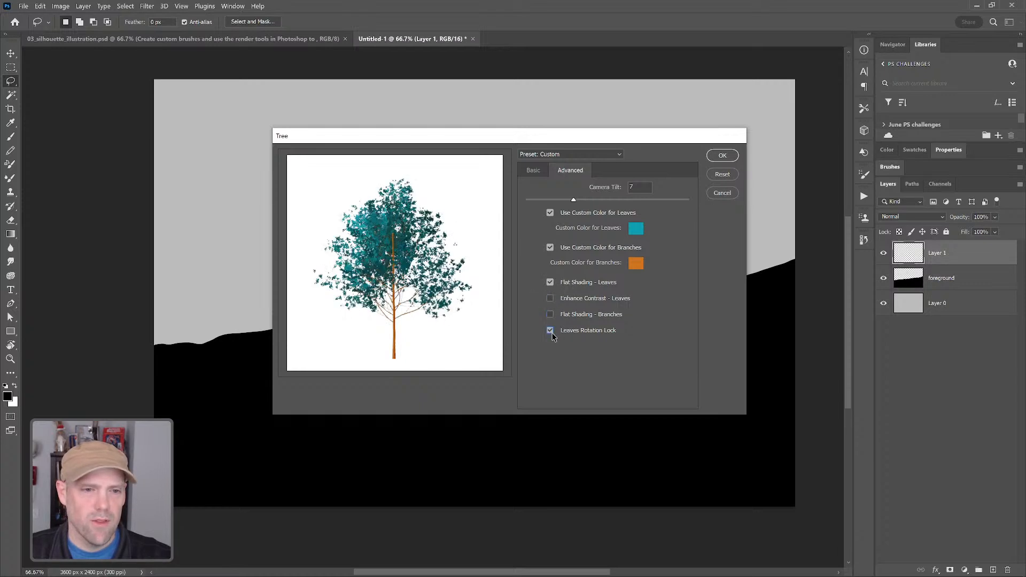
Turn off Leaves Rotation Lock, flat leaf shading and the custom colors for branches and leaves.
{"action": "left_click", "coordinate": [550, 330]}
{"action": "left_click", "coordinate": [550, 282]}
{"action": "left_click", "coordinate": [550, 248]}
{"action": "left_click", "coordinate": [550, 213]}
Reset the basic tree settings and render the Young Maple Tree onto the empty layer.
{"action": "left_click", "coordinate": [533, 170]}
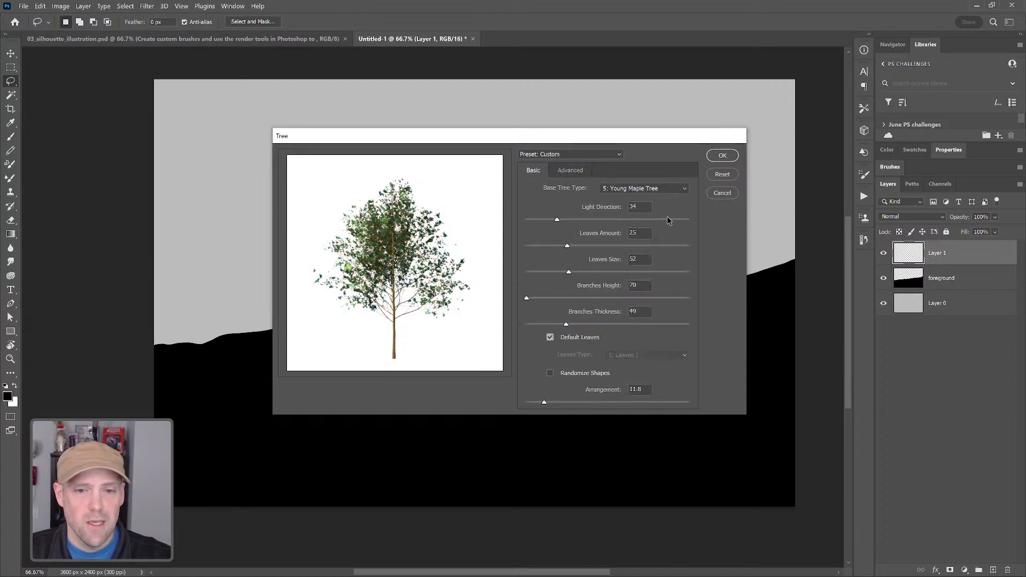
{"action": "left_click", "coordinate": [722, 174]}
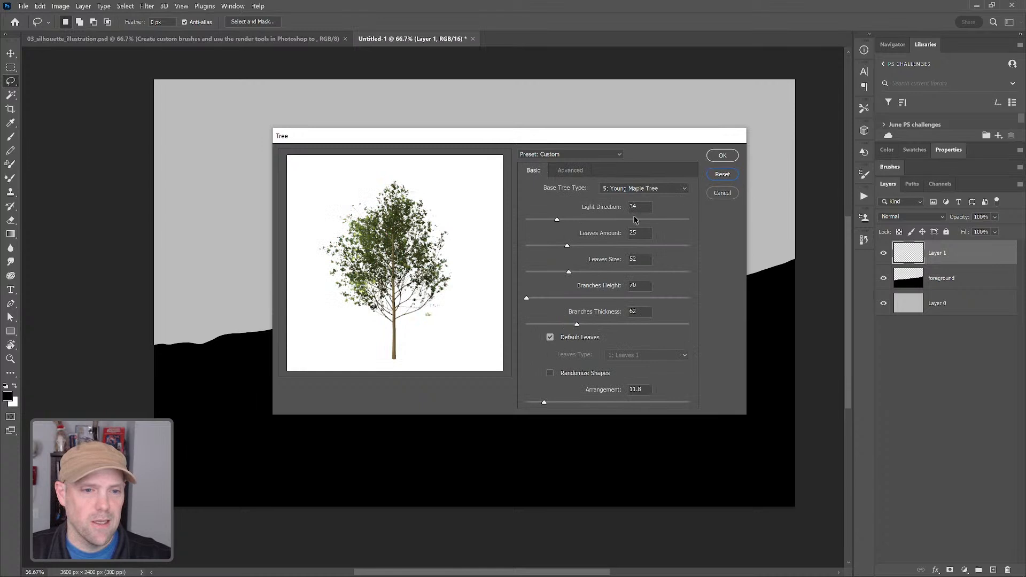
{"action": "left_click", "coordinate": [722, 155]}
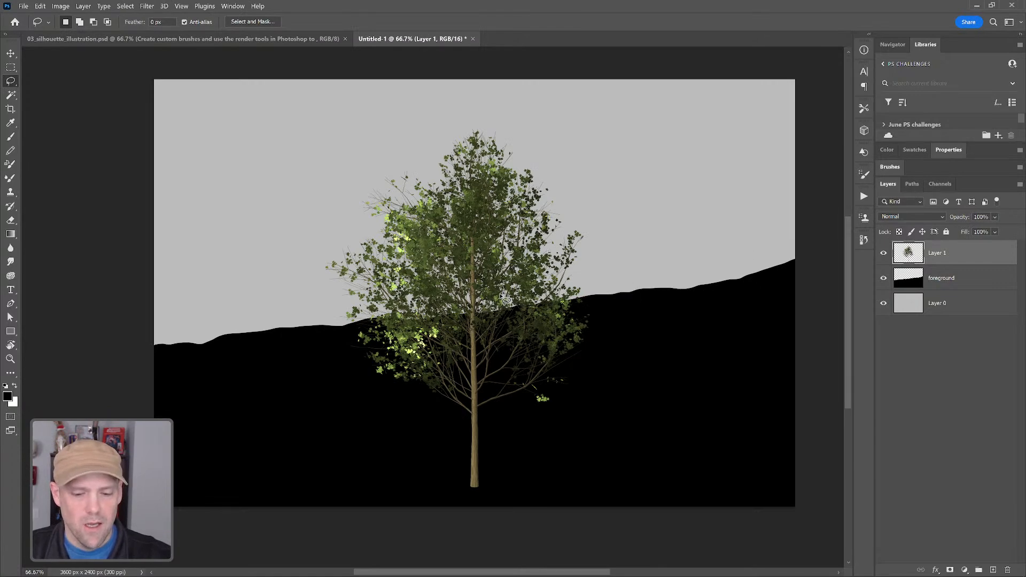
Convert the maple tree layer, Layer 1, to a smart object.
{"action": "key", "text": "v"}
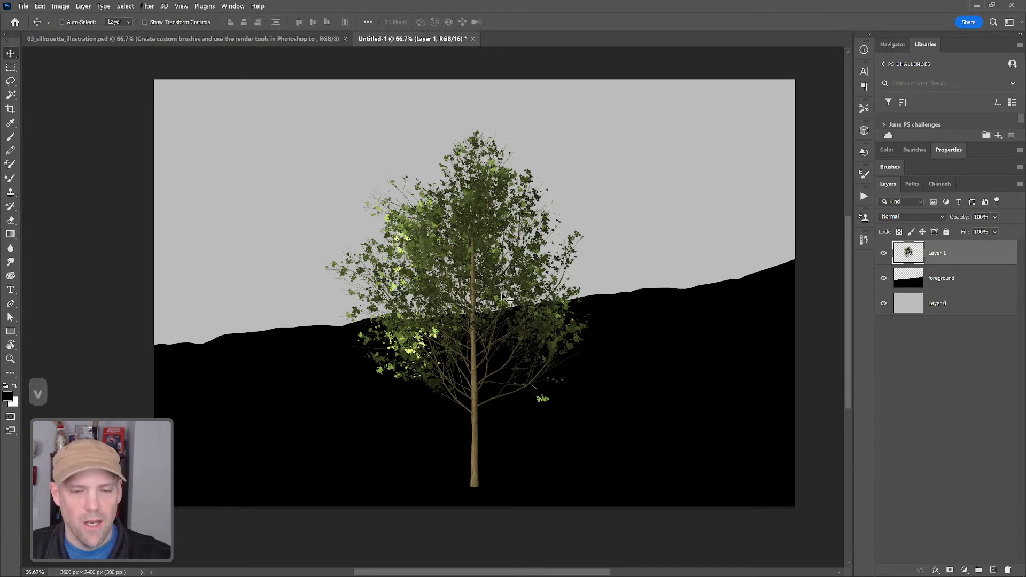
{"action": "right_click", "coordinate": [937, 259]}
{"action": "left_click", "coordinate": [879, 269]}
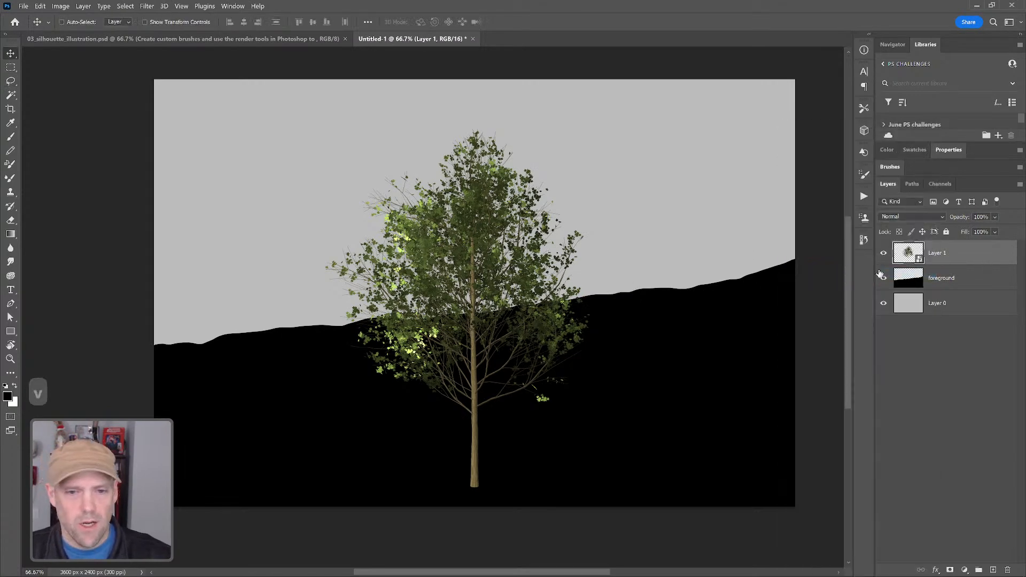
Scale the maple tree down slightly and move it to the canvas's left edge, with its trunk base inside the black slope.
{"action": "key", "text": "ctrl+t"}
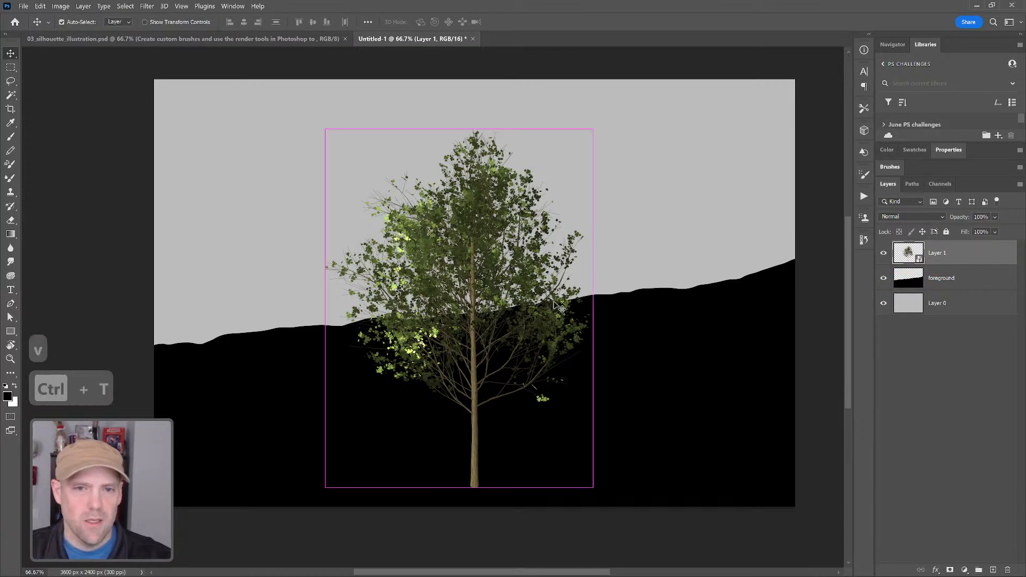
{"action": "left_click", "coordinate": [927, 350]}
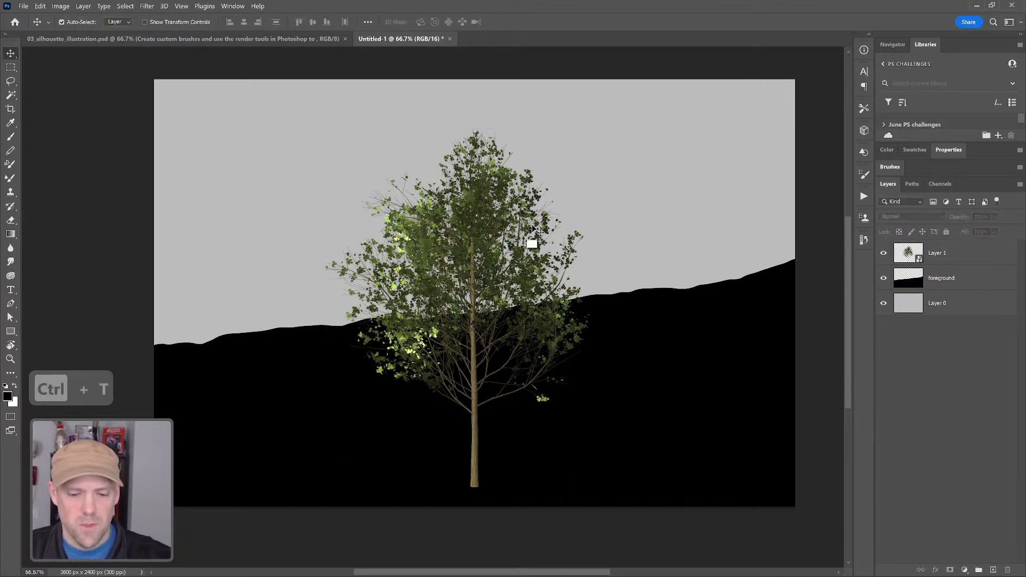
{"action": "key", "text": "ctrl+t"}
{"action": "left_click", "coordinate": [945, 257]}
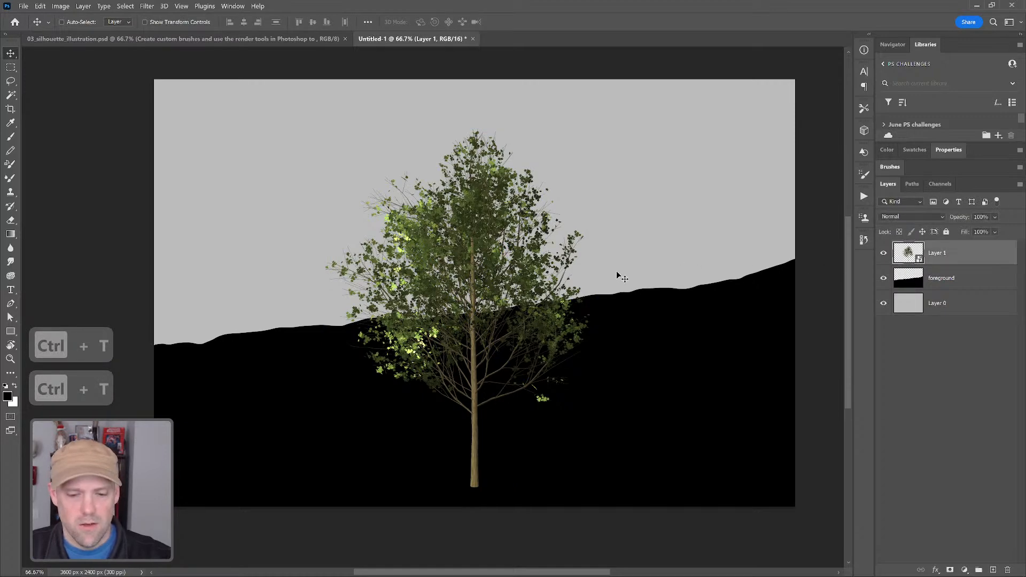
{"action": "key", "text": "ctrl+t"}
{"action": "left_click_drag", "start_coordinate": [594, 129], "coordinate": [570, 158]}
{"action": "left_click_drag", "start_coordinate": [462, 255], "coordinate": [280, 203]}
{"action": "key", "text": "Return"}
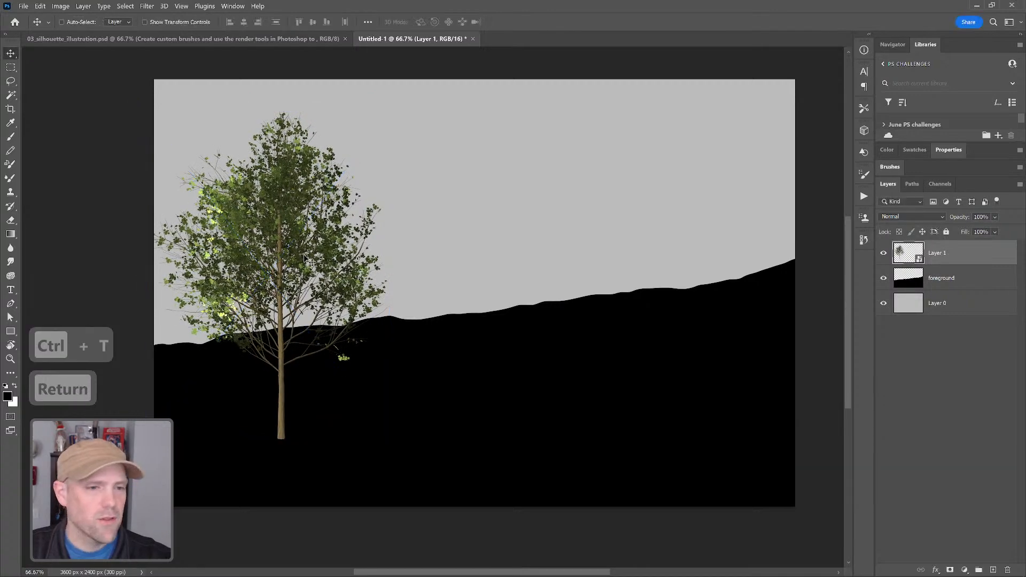
{"action": "left_click_drag", "start_coordinate": [280, 257], "coordinate": [240, 230]}
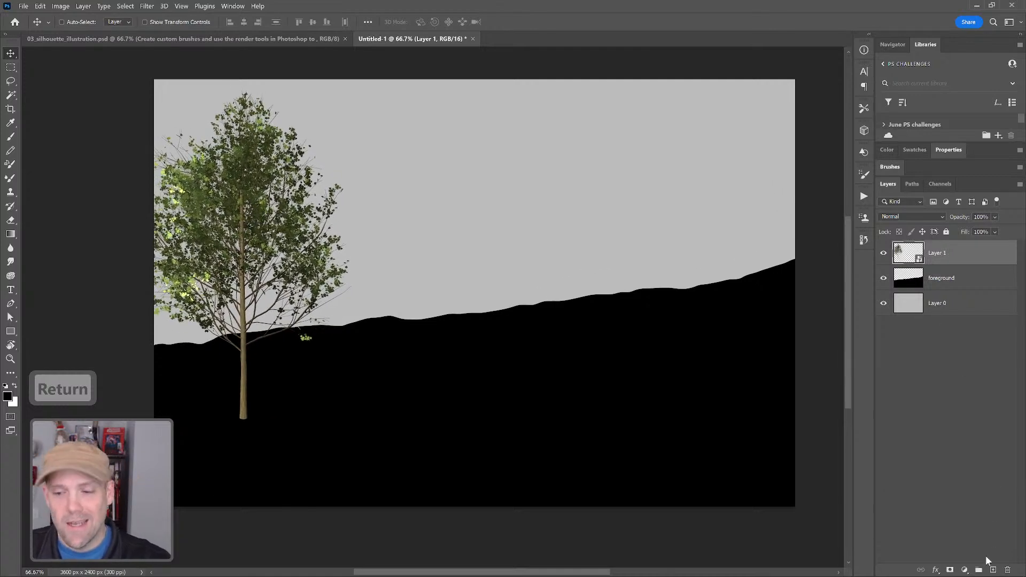
Create a layer group named trees and put the maple tree layer inside it.
{"action": "left_click", "coordinate": [978, 570]}
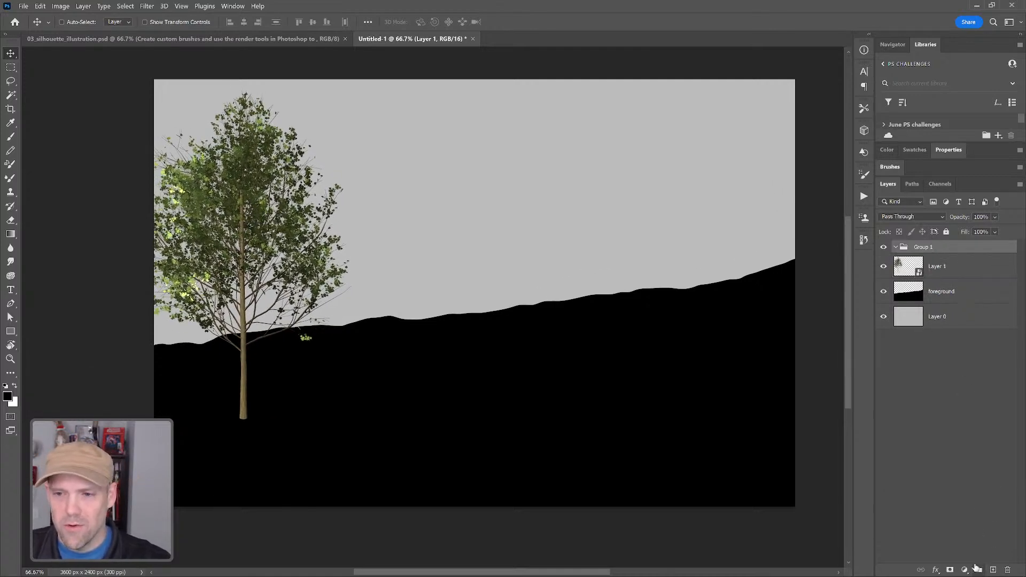
{"action": "double_click", "coordinate": [922, 249]}
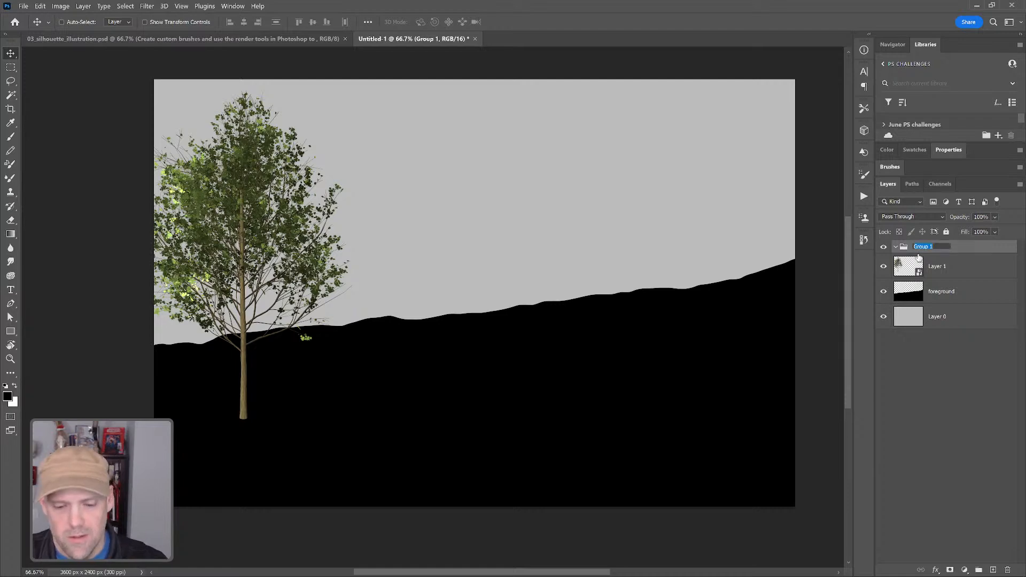
{"action": "type", "text": "trees"}
{"action": "key", "text": "Return"}
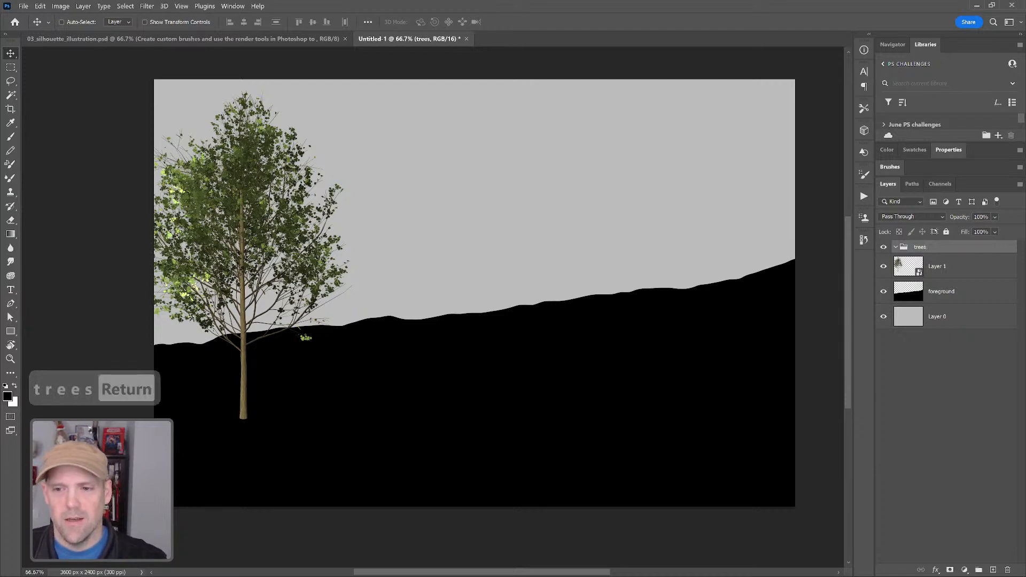
{"action": "left_click_drag", "start_coordinate": [930, 271], "coordinate": [938, 251]}
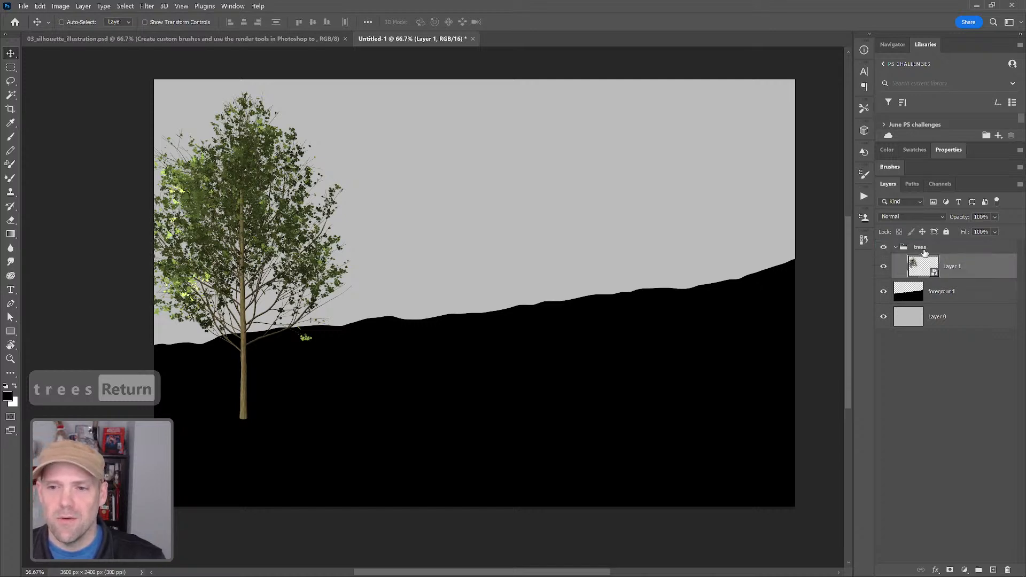
Add a layer above the trees group, fill it with black and clip it to the group.
{"action": "left_click", "coordinate": [925, 249]}
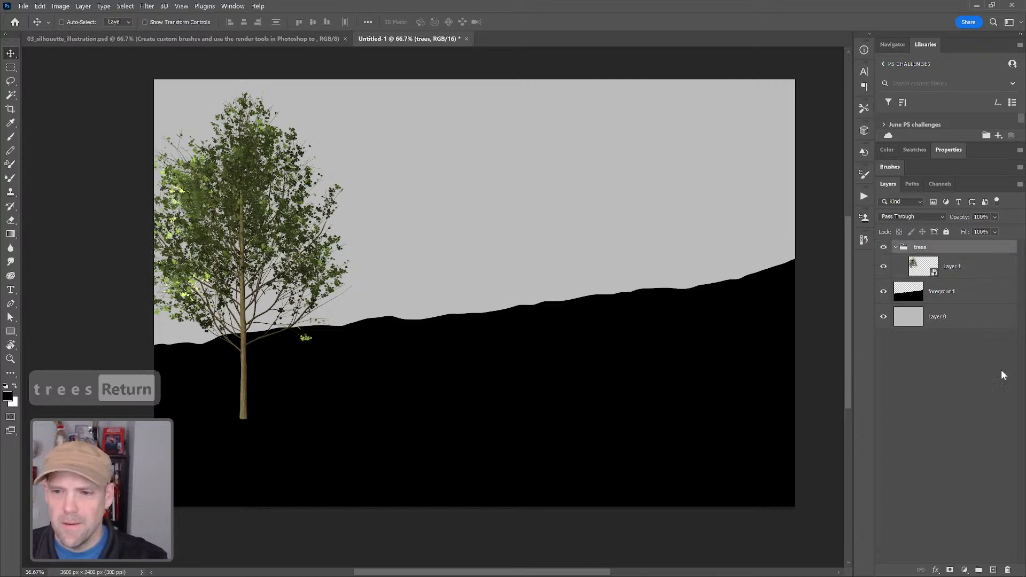
{"action": "left_click", "coordinate": [994, 568]}
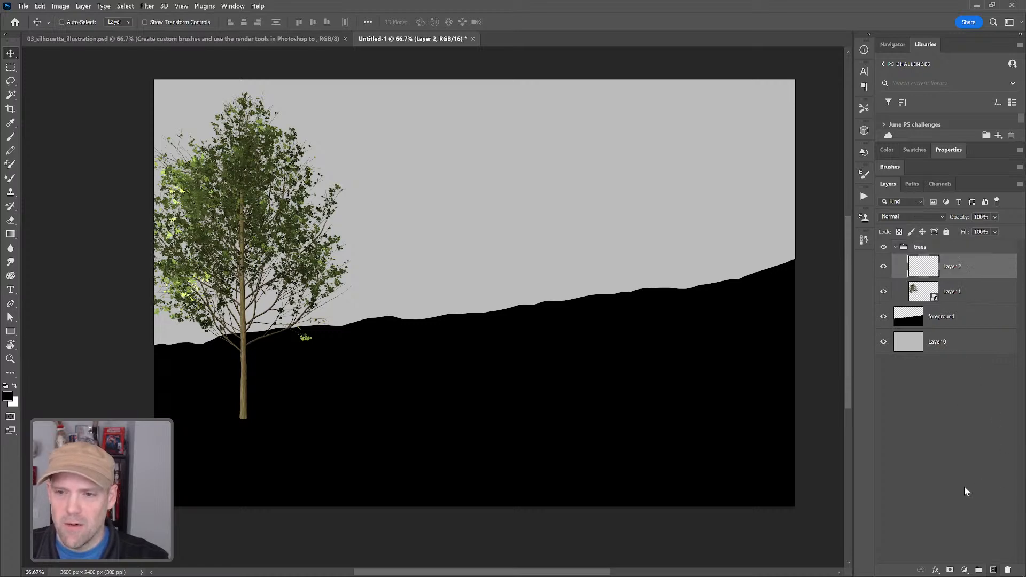
{"action": "left_click_drag", "start_coordinate": [936, 267], "coordinate": [944, 242]}
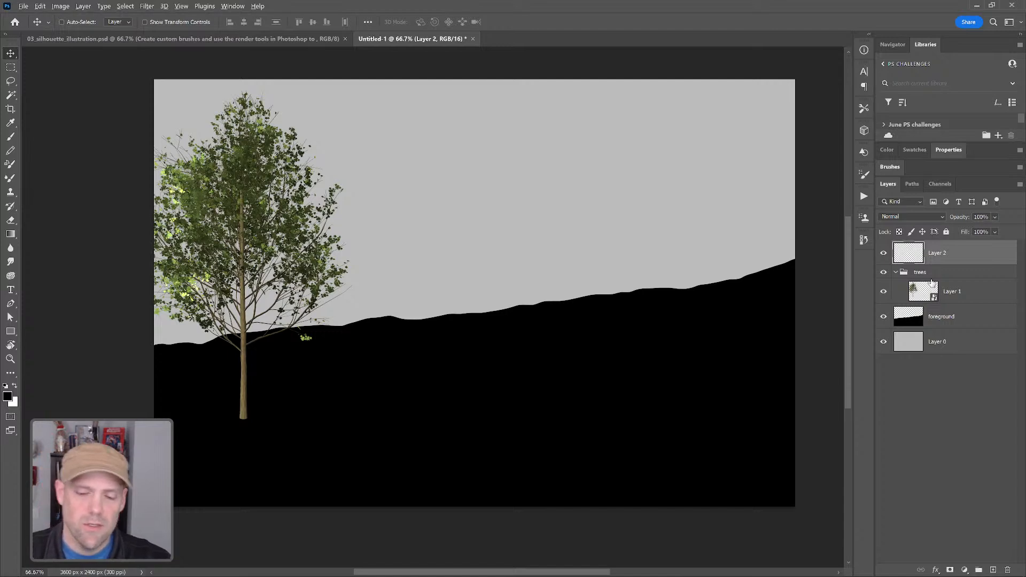
{"action": "key", "text": "alt+BackSpace"}
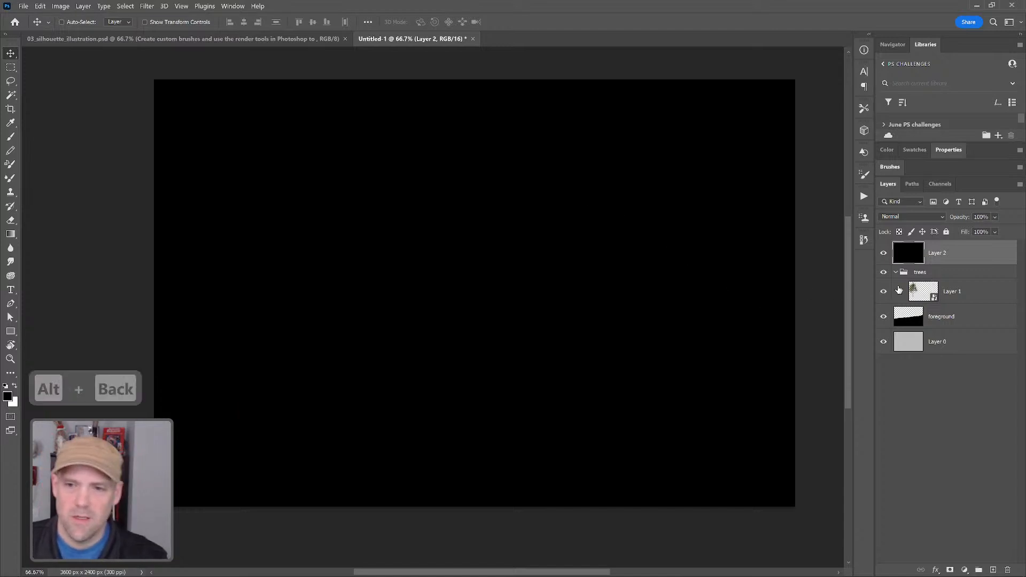
{"action": "left_click", "coordinate": [934, 262], "text": "alt"}
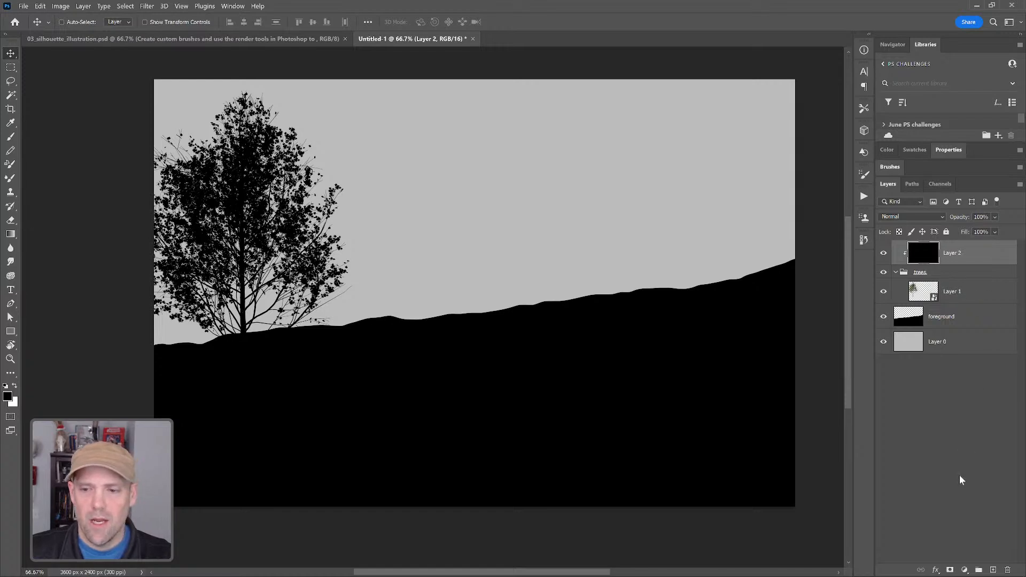
Render an Oak Tree on a new layer above the maple in the trees group, with leaves amount 20, leaves size 70 and branches thickness 44.
{"action": "left_click", "coordinate": [957, 300]}
{"action": "left_click", "coordinate": [993, 569]}
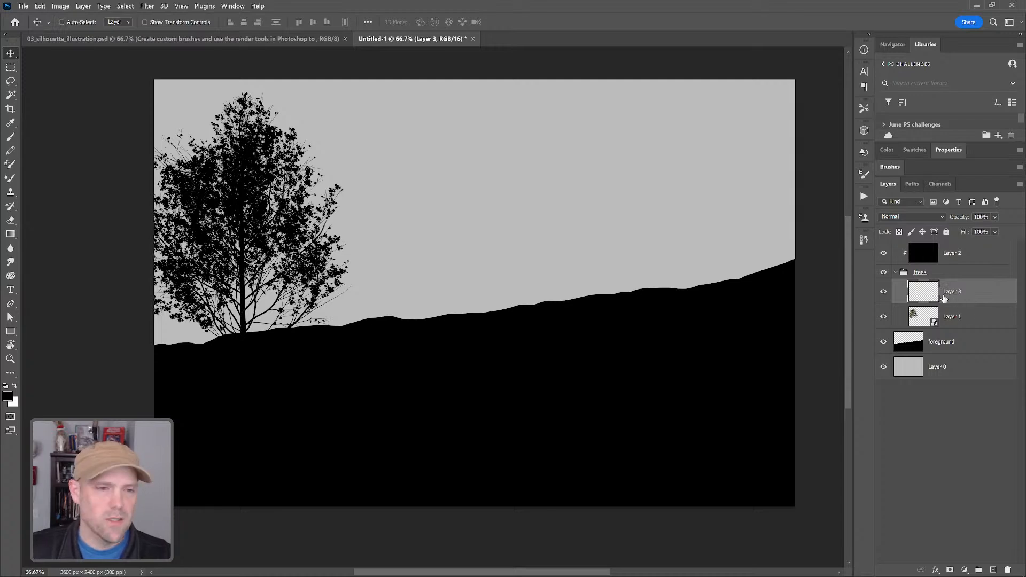
{"action": "key", "text": "v"}
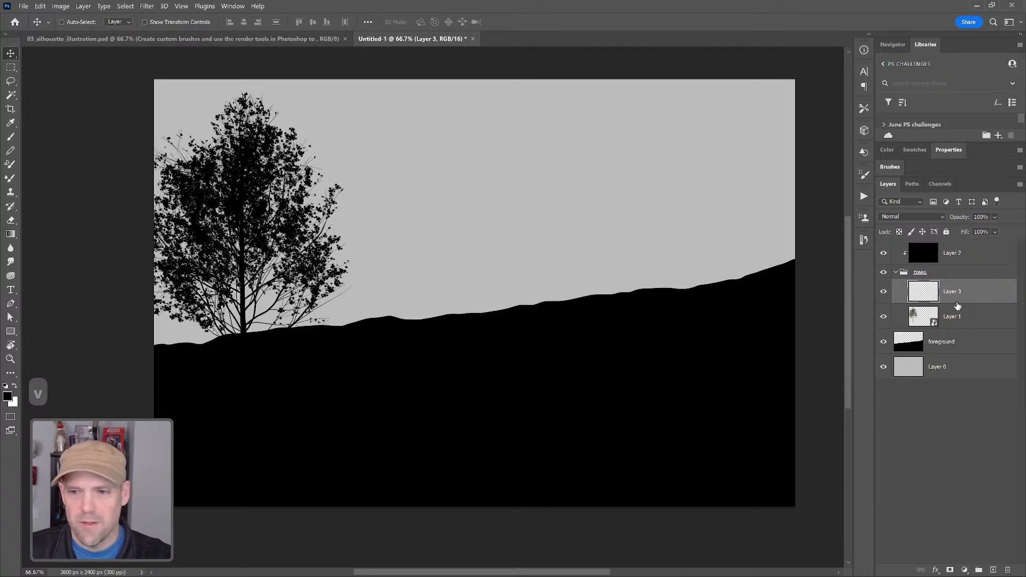
{"action": "left_click", "coordinate": [148, 6]}
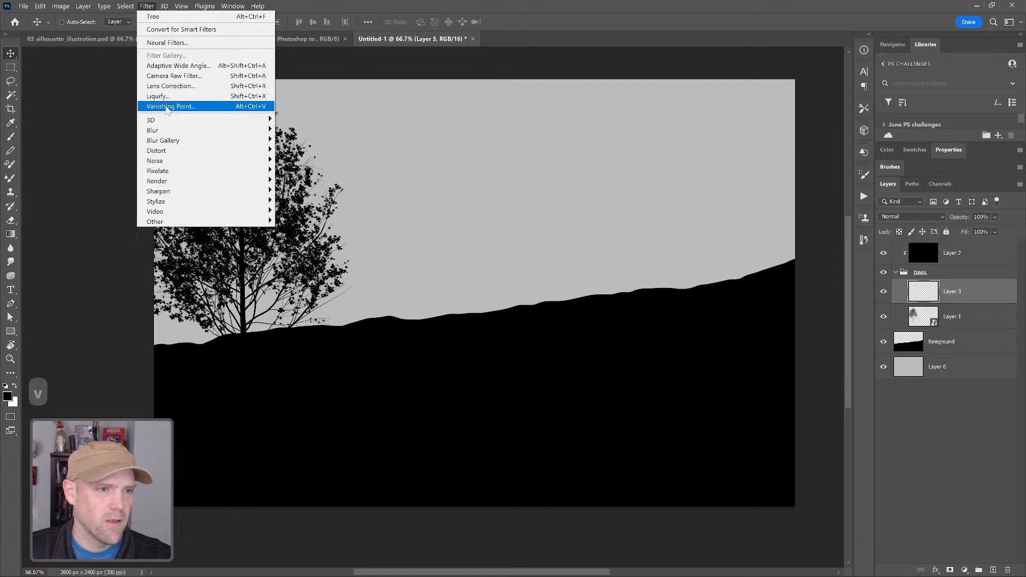
{"action": "mouse_move", "coordinate": [185, 182]}
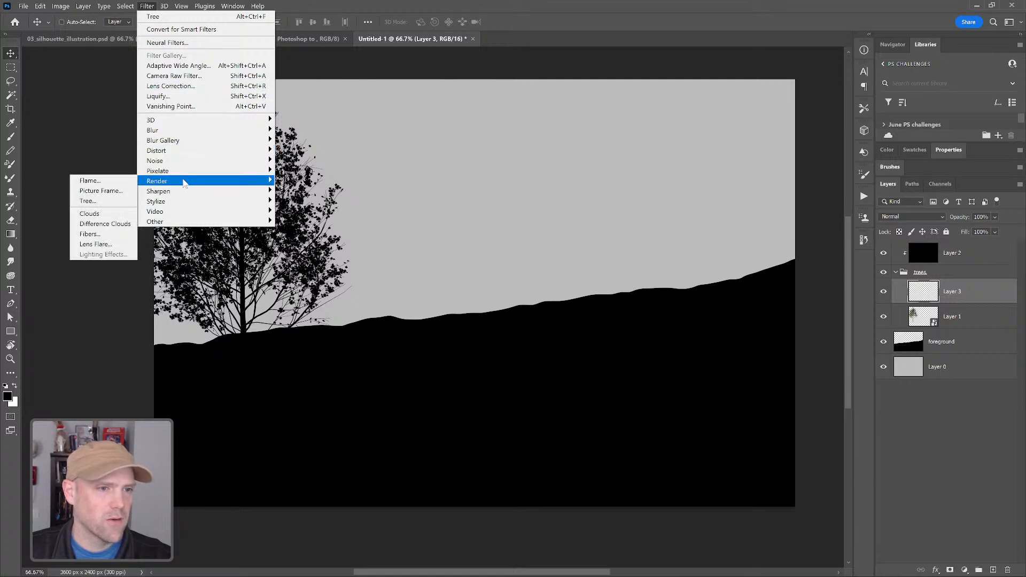
{"action": "left_click", "coordinate": [90, 200]}
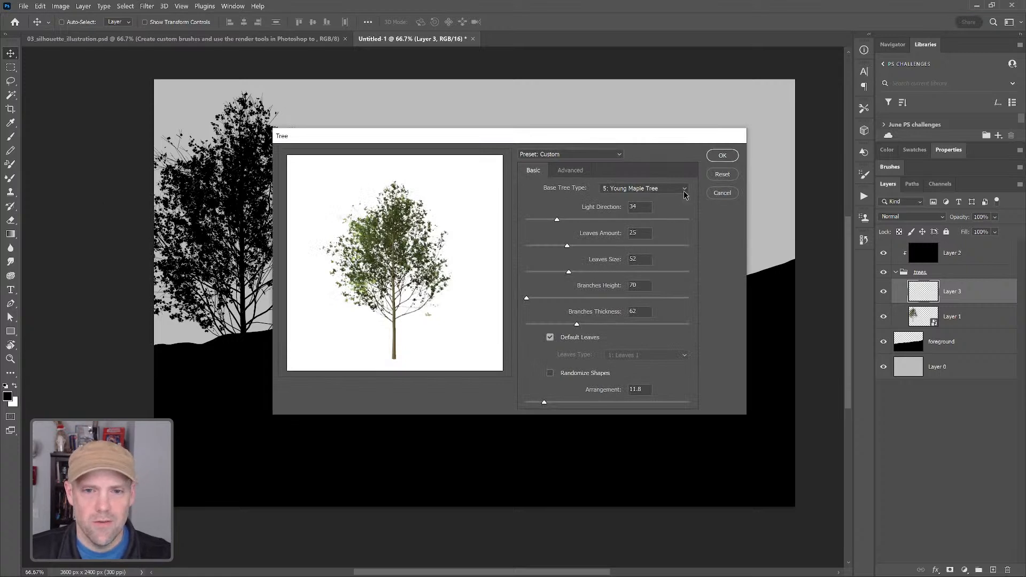
{"action": "left_click", "coordinate": [684, 190]}
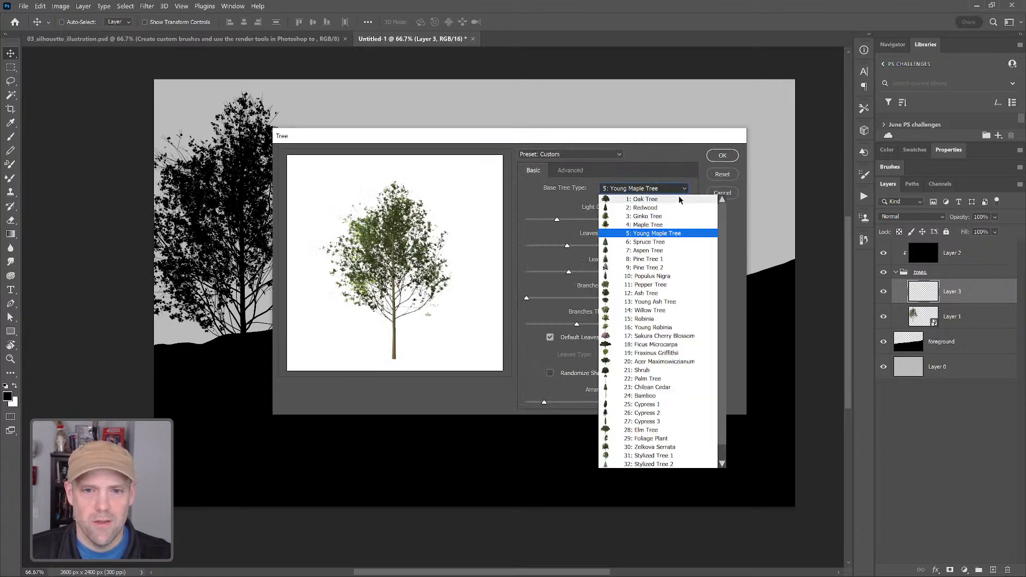
{"action": "left_click", "coordinate": [651, 200]}
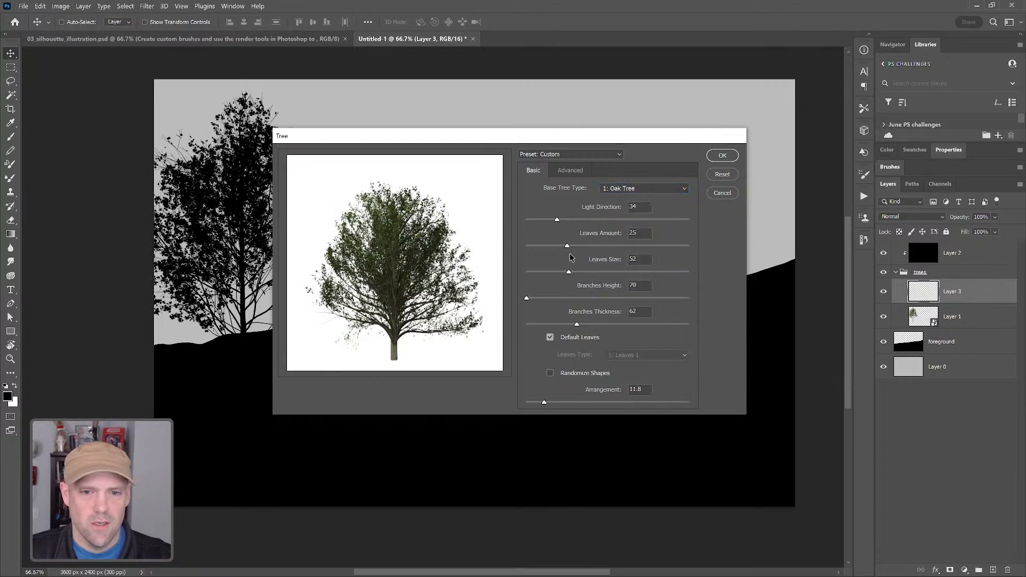
{"action": "left_click_drag", "start_coordinate": [583, 272], "coordinate": [559, 247]}
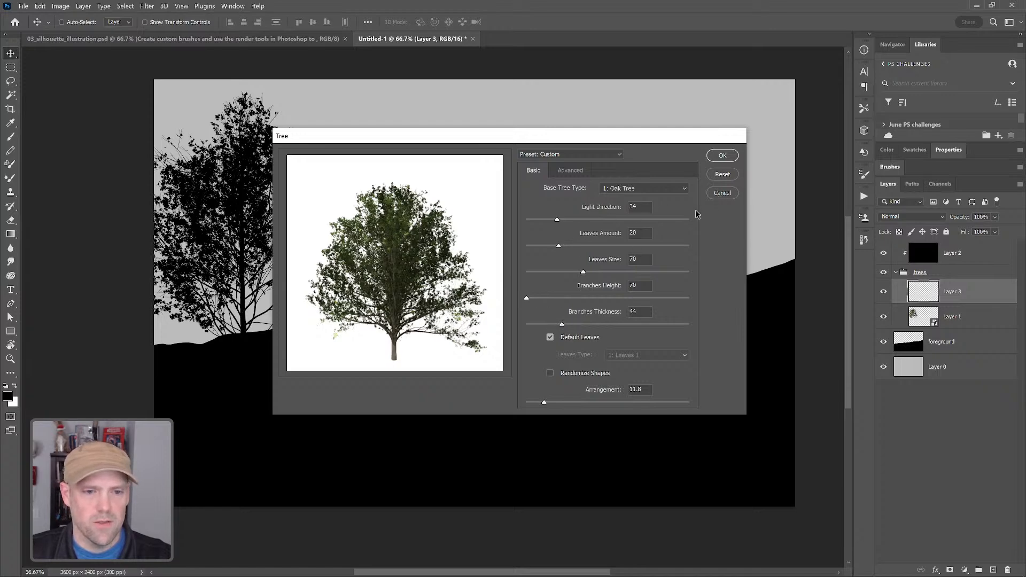
{"action": "left_click", "coordinate": [721, 156]}
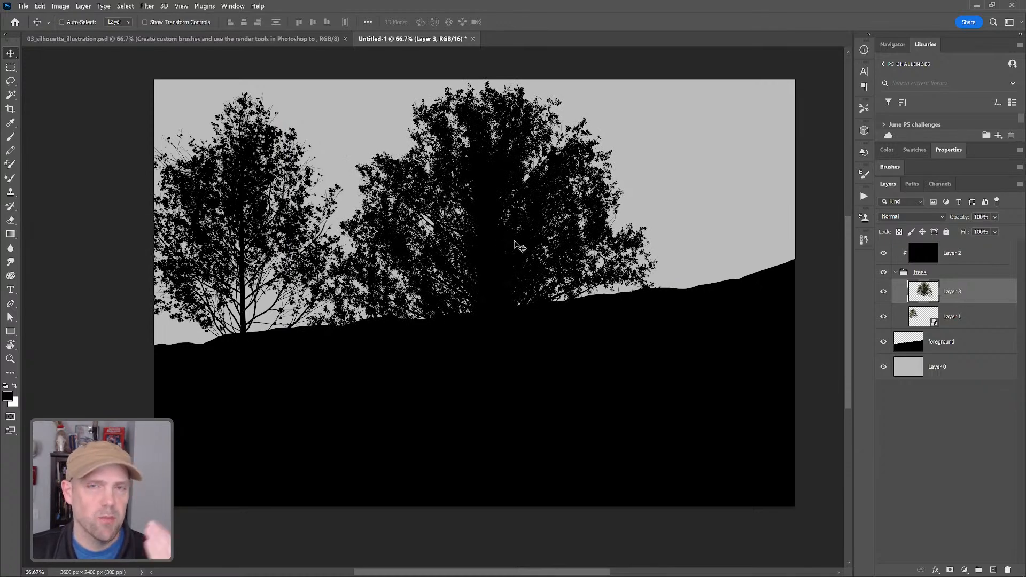
Scale the oak tree down and move it to the upper end of the slope, partly beyond the canvas's right edge.
{"action": "left_click_drag", "start_coordinate": [511, 234], "coordinate": [494, 245]}
{"action": "key", "text": "ctrl+t"}
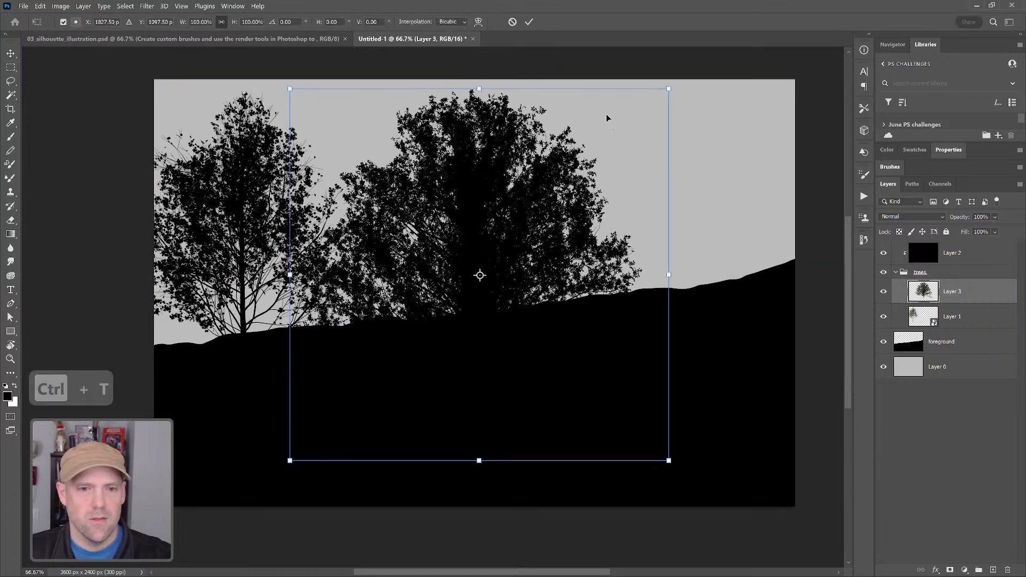
{"action": "left_click_drag", "start_coordinate": [667, 89], "coordinate": [588, 161]}
{"action": "left_click_drag", "start_coordinate": [461, 262], "coordinate": [808, 119]}
{"action": "key", "text": "Return"}
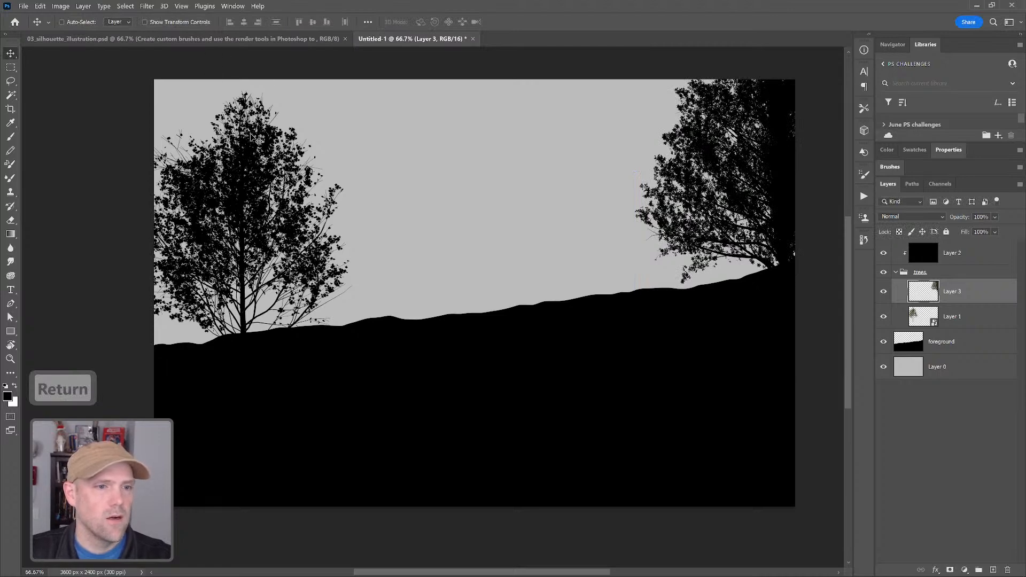
Try rendering a Maple Tree onto the oak's layer with light direction 46, leaves amount 19 and leaves size 60, and undo it.
{"action": "left_click", "coordinate": [147, 7]}
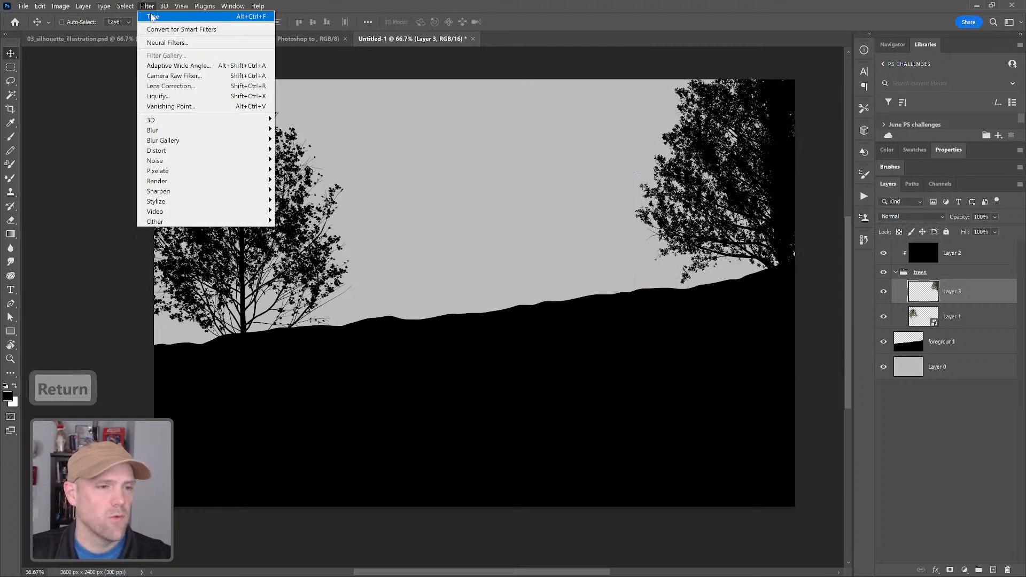
{"action": "mouse_move", "coordinate": [192, 181]}
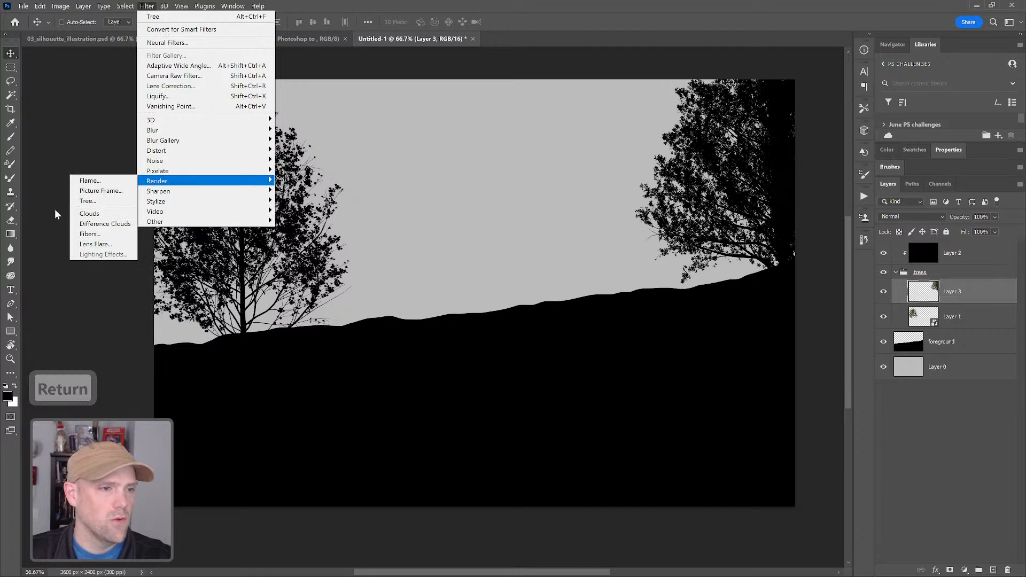
{"action": "left_click", "coordinate": [101, 203]}
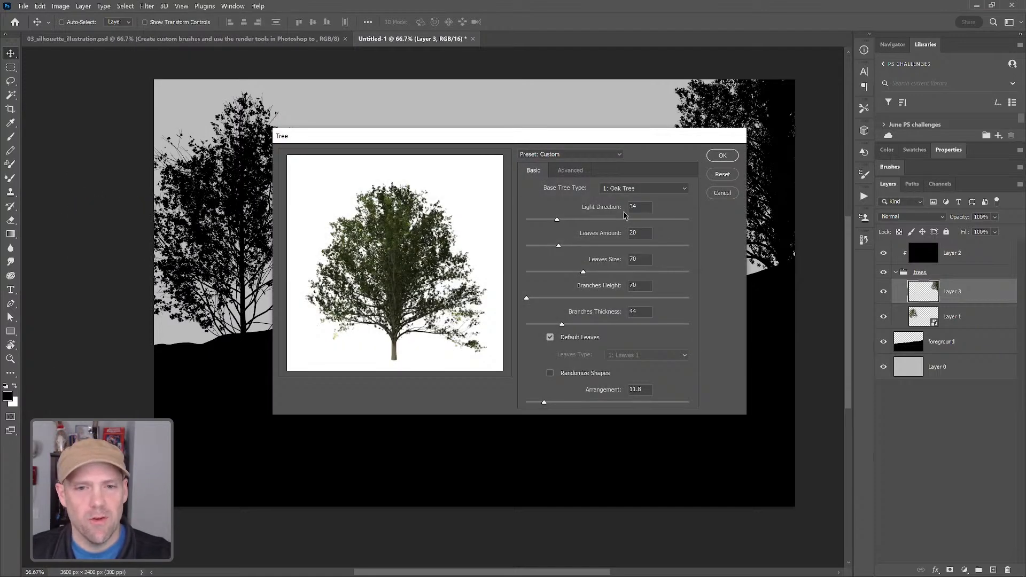
{"action": "left_click", "coordinate": [674, 190]}
{"action": "left_click", "coordinate": [656, 233]}
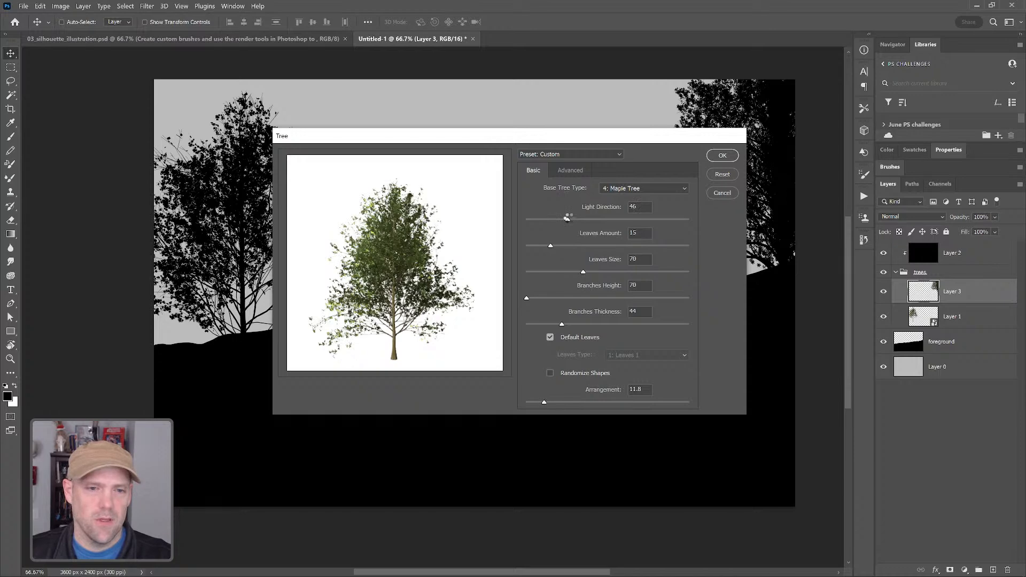
{"action": "left_click", "coordinate": [565, 246]}
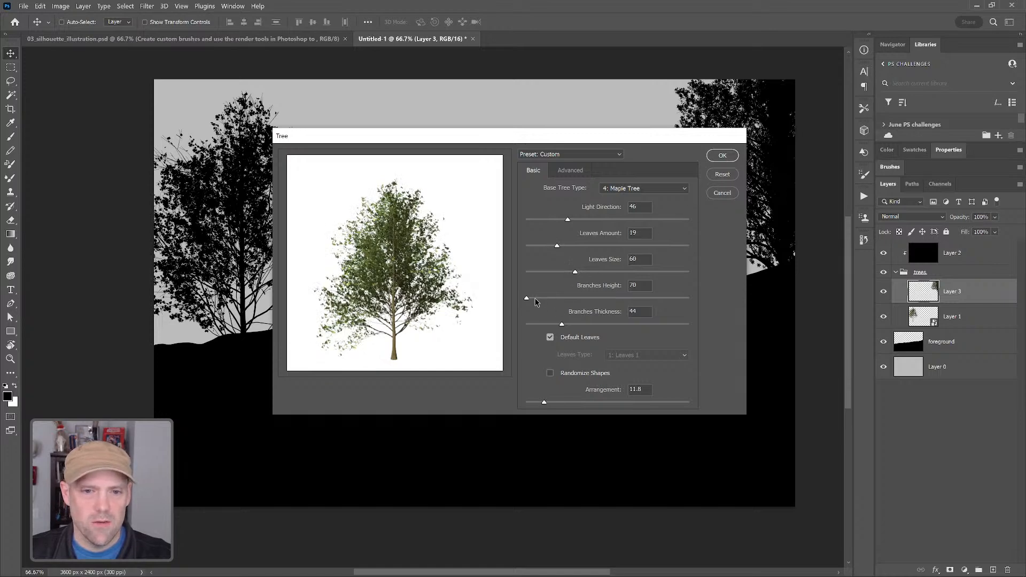
{"action": "left_click", "coordinate": [722, 156]}
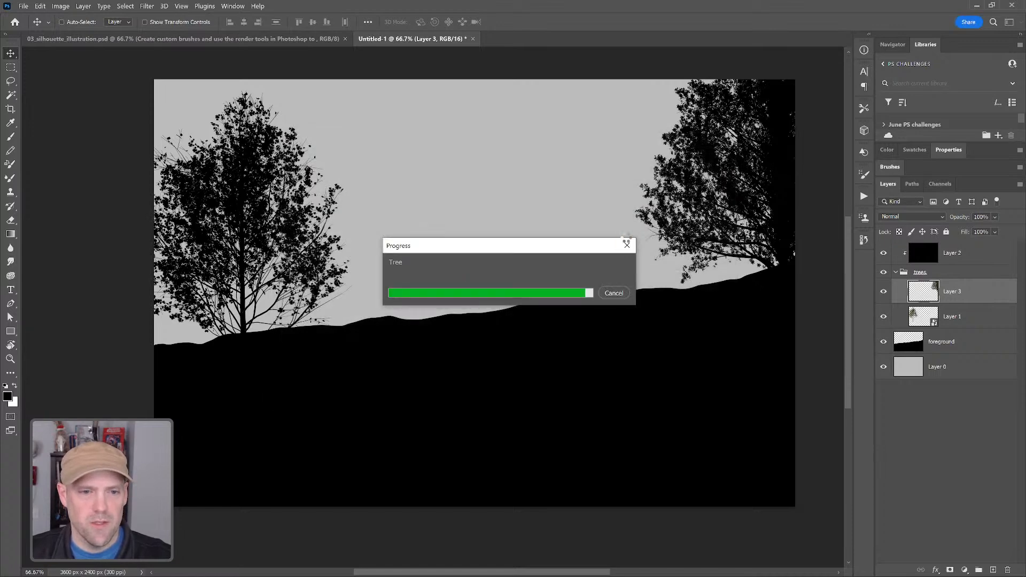
{"action": "left_click_drag", "start_coordinate": [495, 262], "coordinate": [283, 189]}
{"action": "key", "text": "ctrl+z"}
{"action": "key", "text": "ctrl+z"}
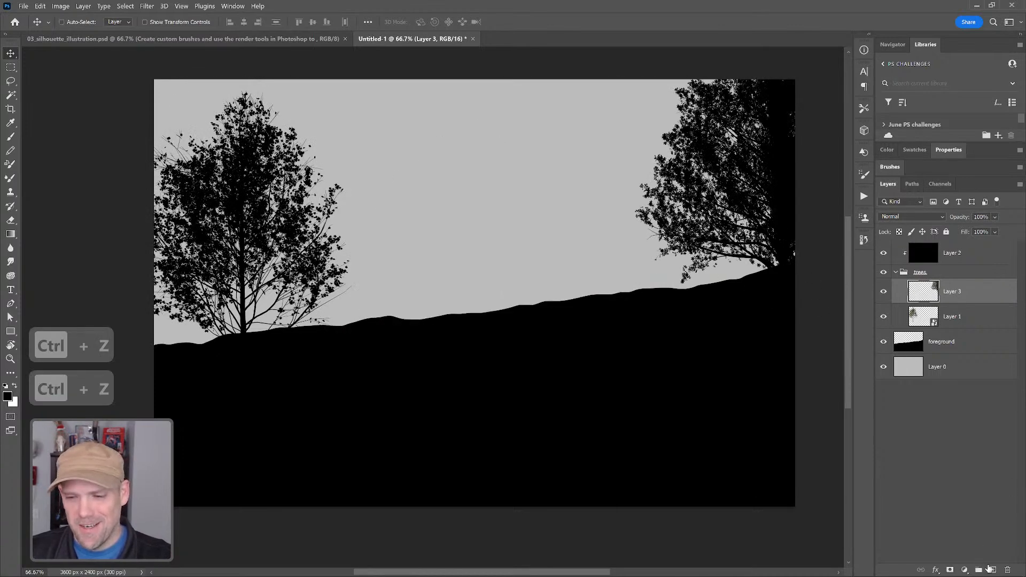
Render another maple with the last Tree settings on a new top layer in the trees group, and place it over the leftmost tree.
{"action": "left_click", "coordinate": [991, 568]}
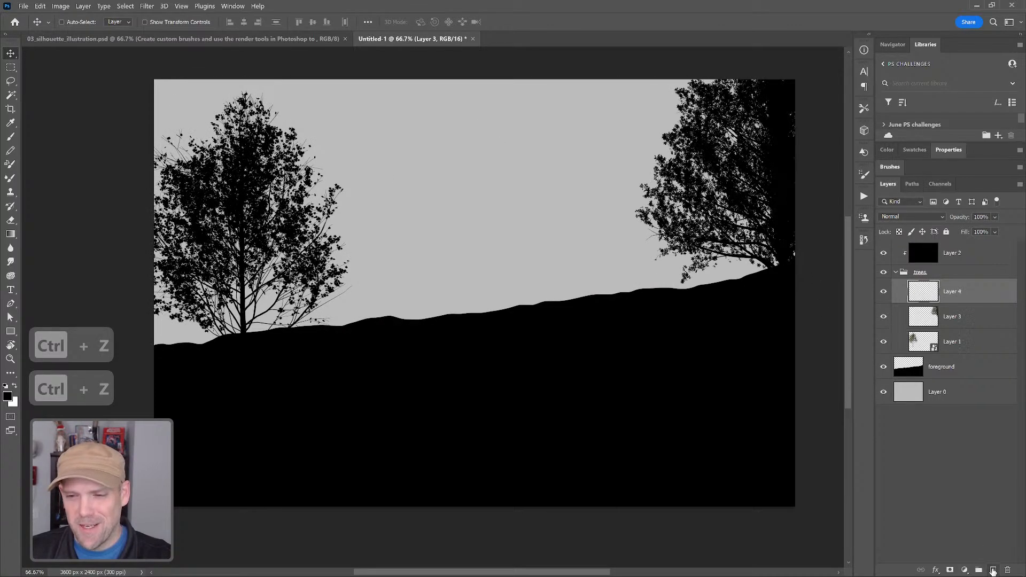
{"action": "left_click", "coordinate": [146, 5]}
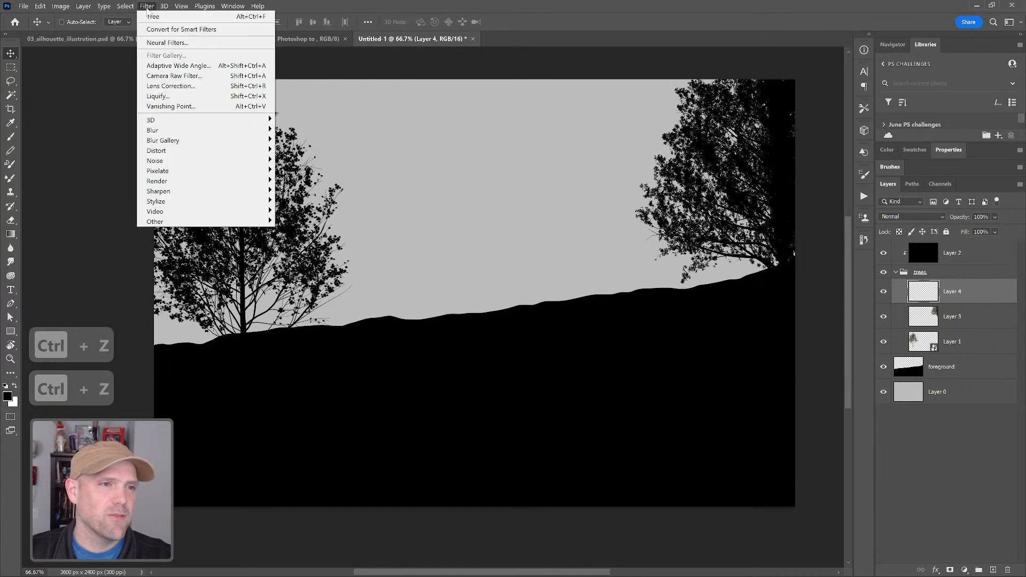
{"action": "left_click", "coordinate": [193, 20]}
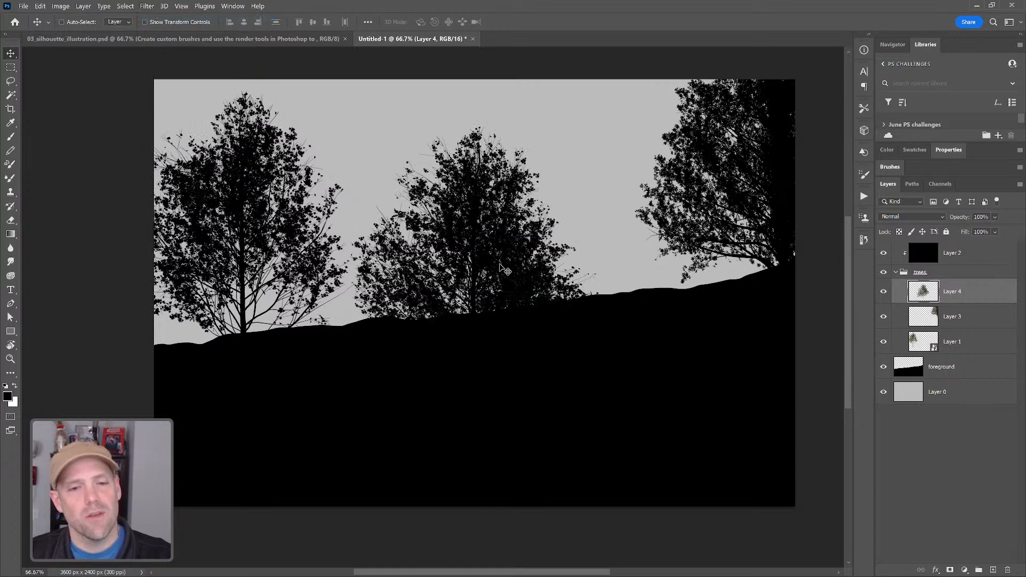
{"action": "left_click_drag", "start_coordinate": [517, 261], "coordinate": [239, 209]}
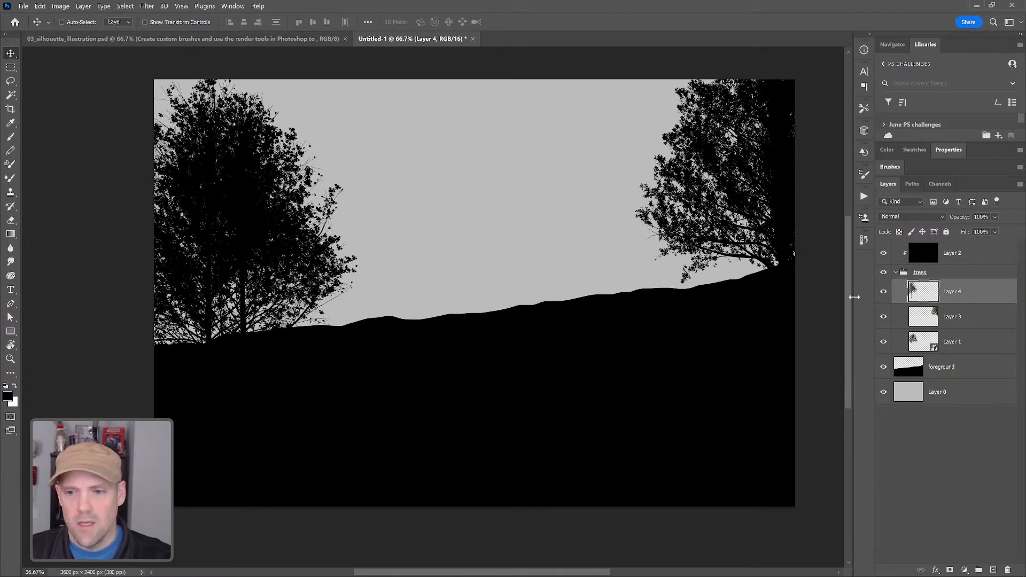
Scale the first maple to 71.70%, shift it uphill beside the large maple, and place a duplicate on the slope just left of the oak.
{"action": "left_click", "coordinate": [939, 345]}
{"action": "left_click_drag", "start_coordinate": [320, 275], "coordinate": [378, 291]}
{"action": "key", "text": "ctrl+t"}
{"action": "left_click_drag", "start_coordinate": [419, 107], "coordinate": [382, 191]}
{"action": "left_click_drag", "start_coordinate": [285, 281], "coordinate": [300, 253]}
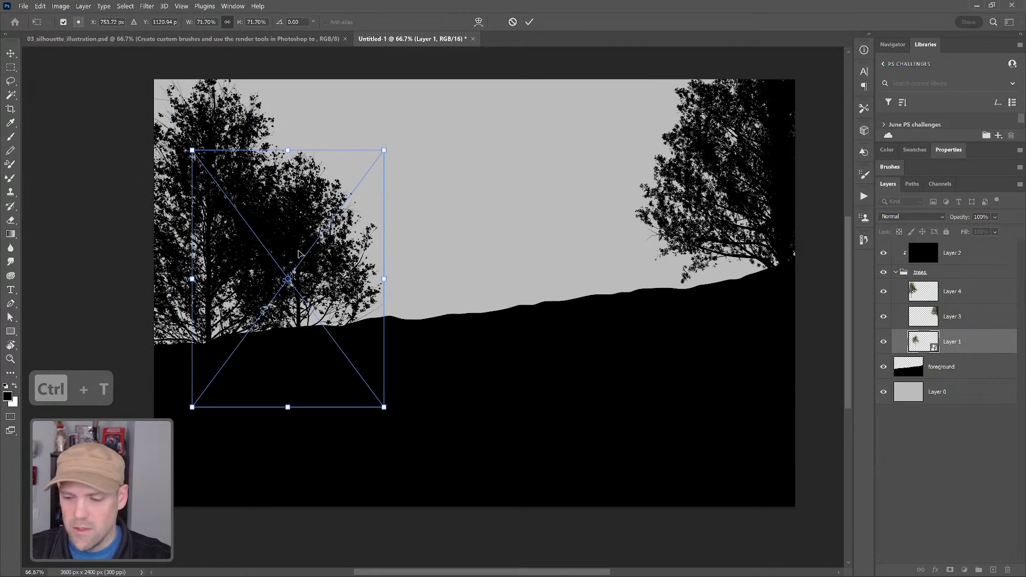
{"action": "key", "text": "Return"}
{"action": "left_click_drag", "start_coordinate": [315, 264], "coordinate": [717, 257]}
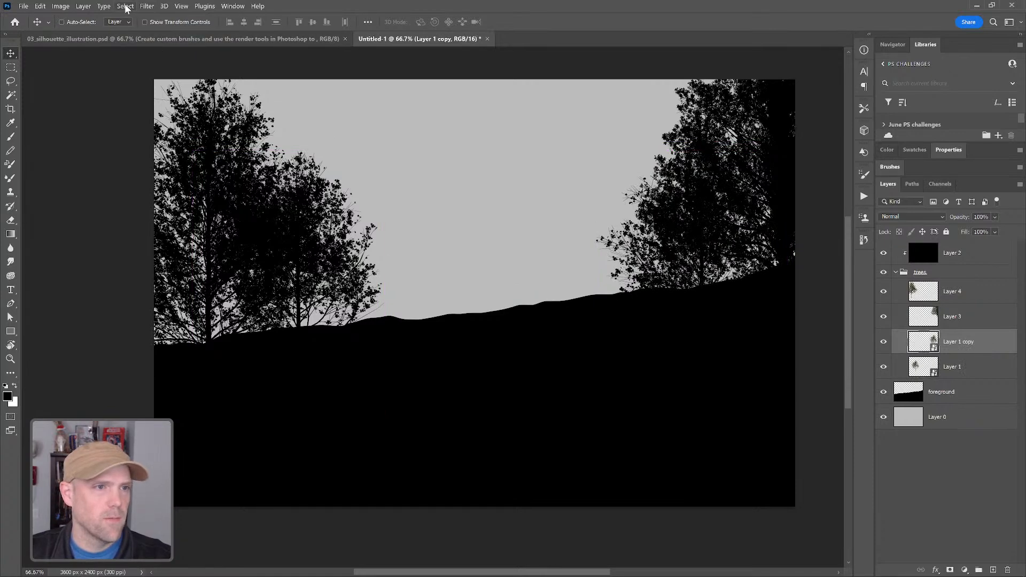
Add a new empty layer at the top of the trees group.
{"action": "left_click", "coordinate": [145, 6]}
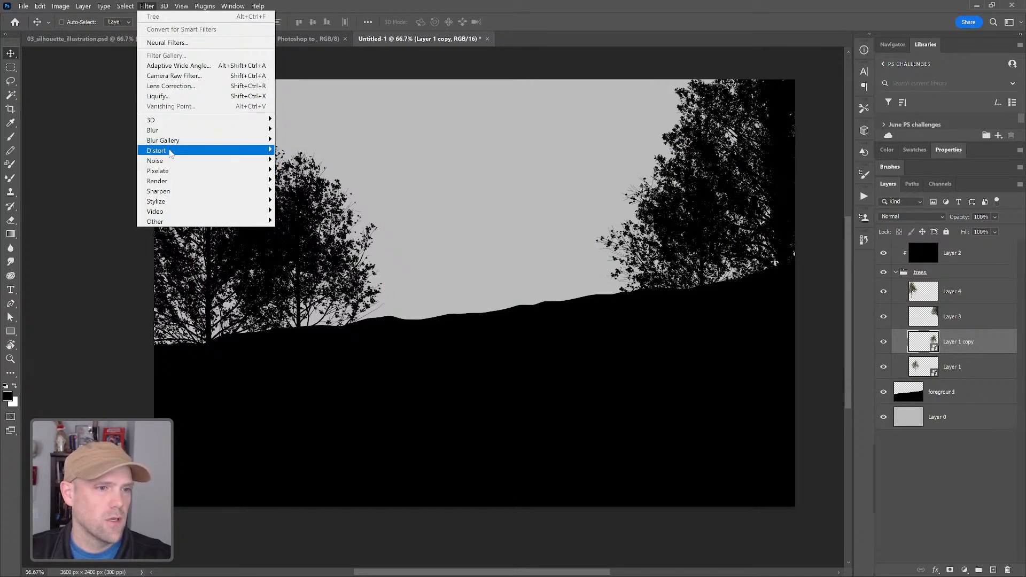
{"action": "mouse_move", "coordinate": [177, 184]}
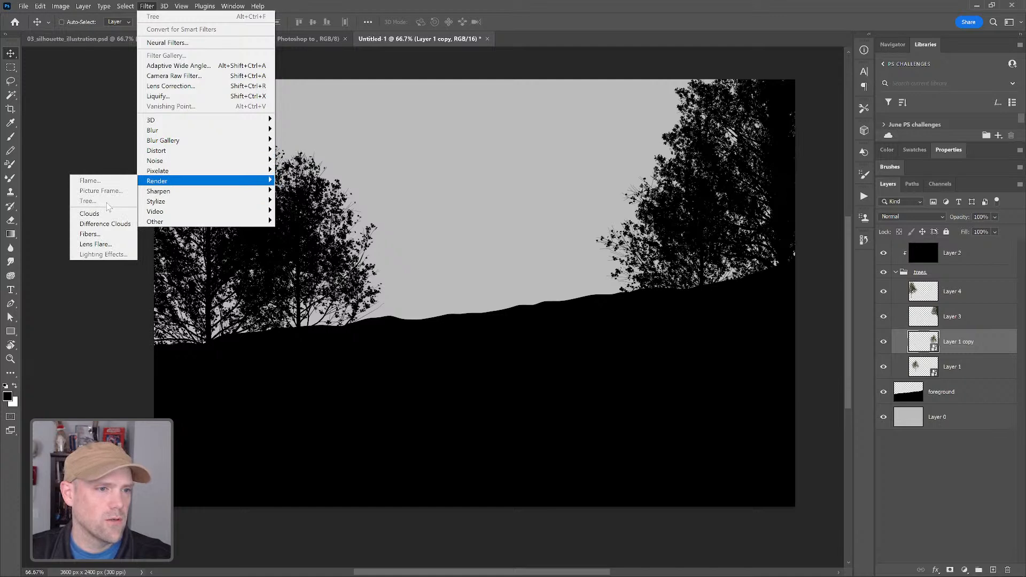
{"action": "left_click", "coordinate": [907, 449]}
{"action": "left_click", "coordinate": [956, 291]}
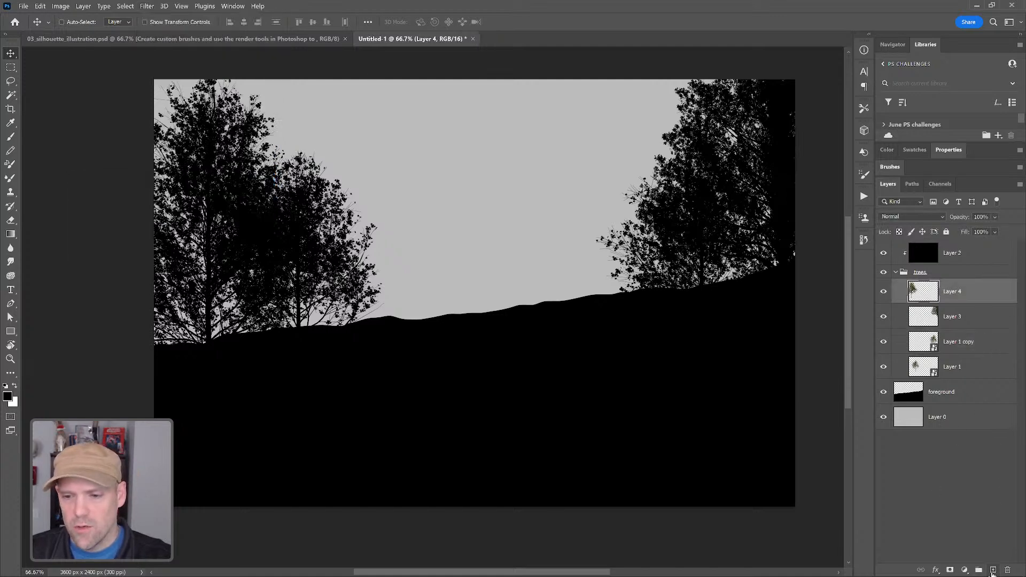
{"action": "left_click", "coordinate": [992, 570]}
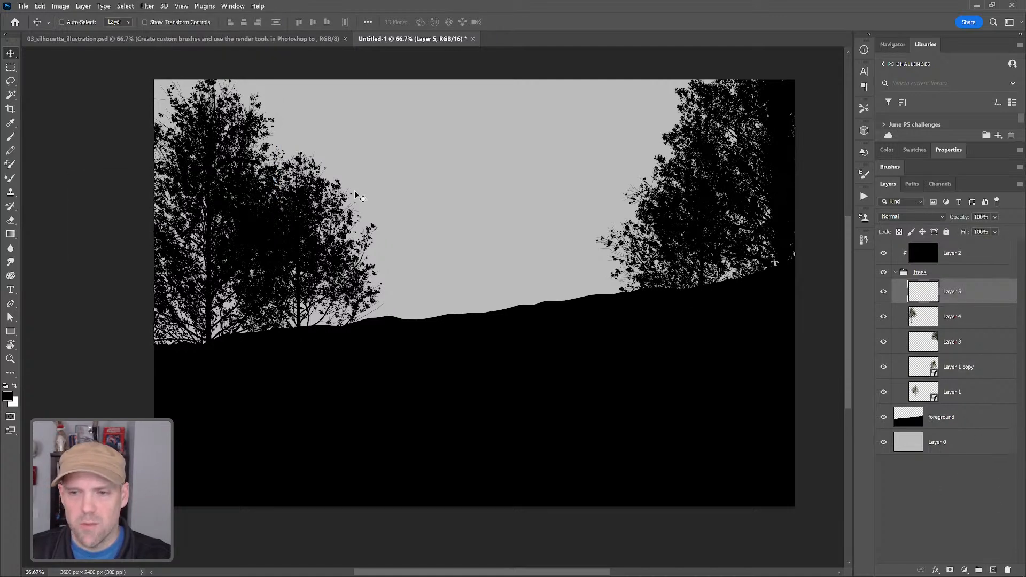
Render a Maple Tree on the new layer with branches height 188, leaves size 53 and leaves amount 10.
{"action": "left_click", "coordinate": [148, 7]}
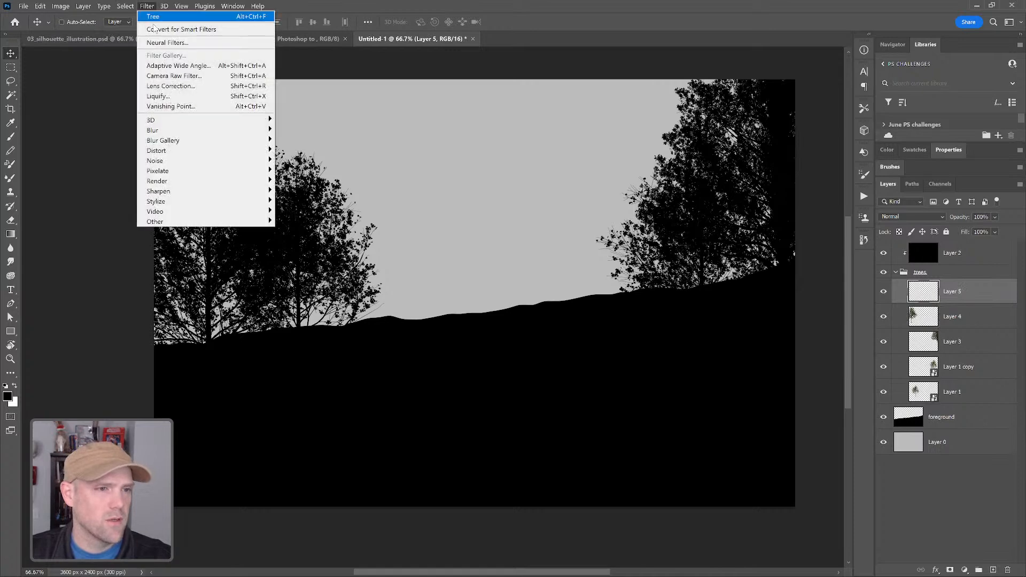
{"action": "mouse_move", "coordinate": [177, 184]}
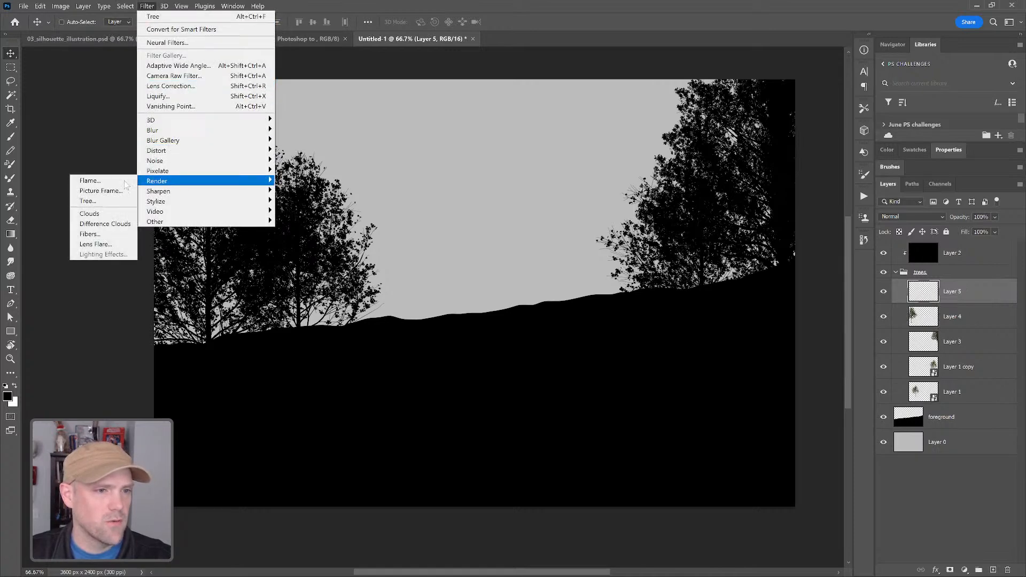
{"action": "left_click", "coordinate": [98, 203]}
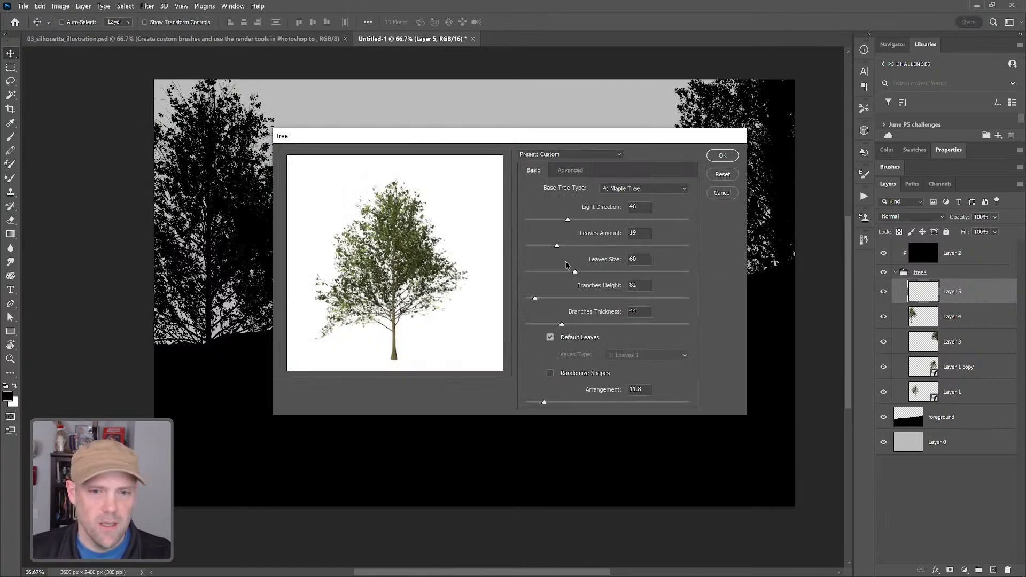
{"action": "left_click", "coordinate": [619, 298]}
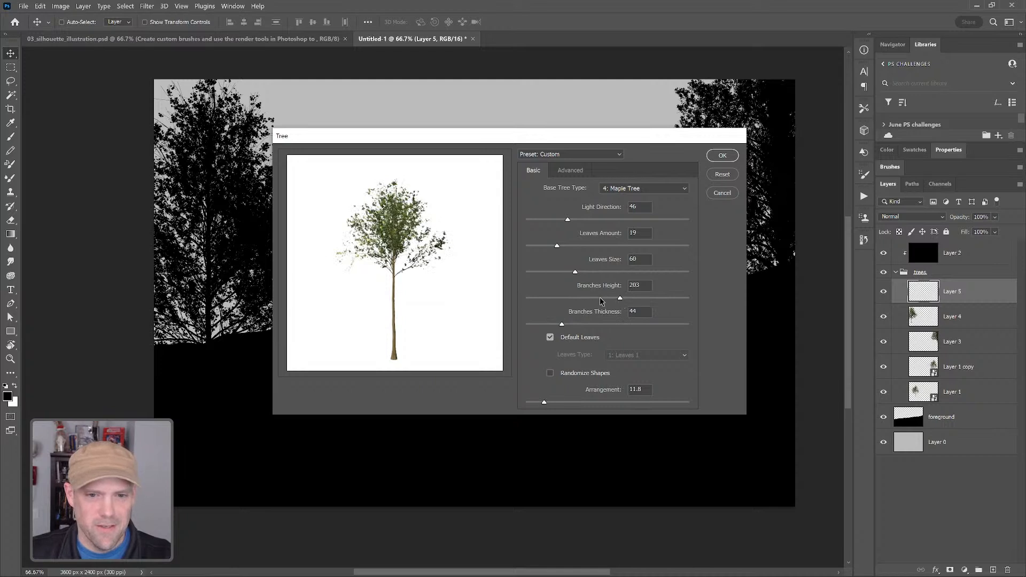
{"action": "left_click", "coordinate": [600, 303]}
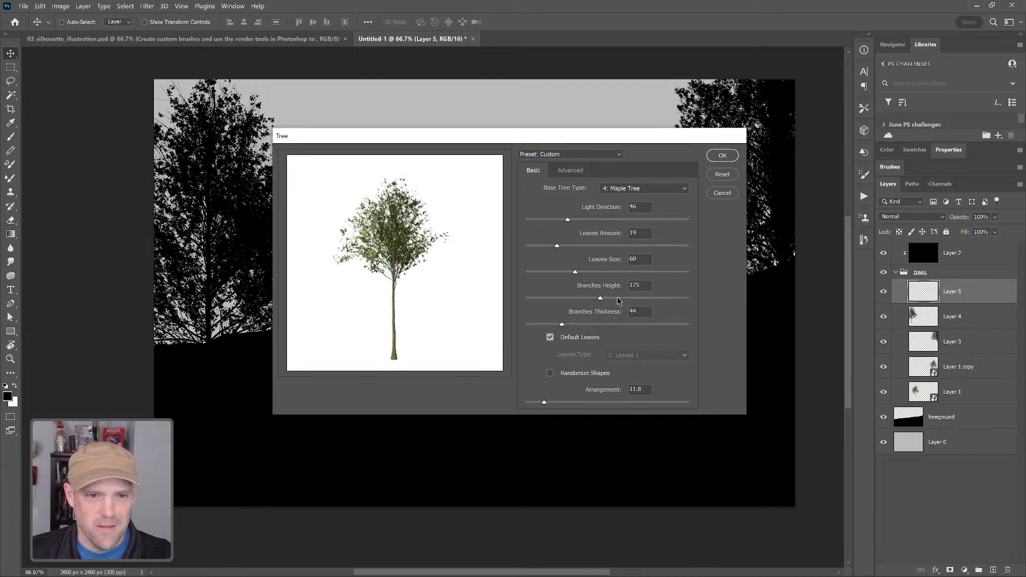
{"action": "left_click_drag", "start_coordinate": [618, 299], "coordinate": [609, 298]}
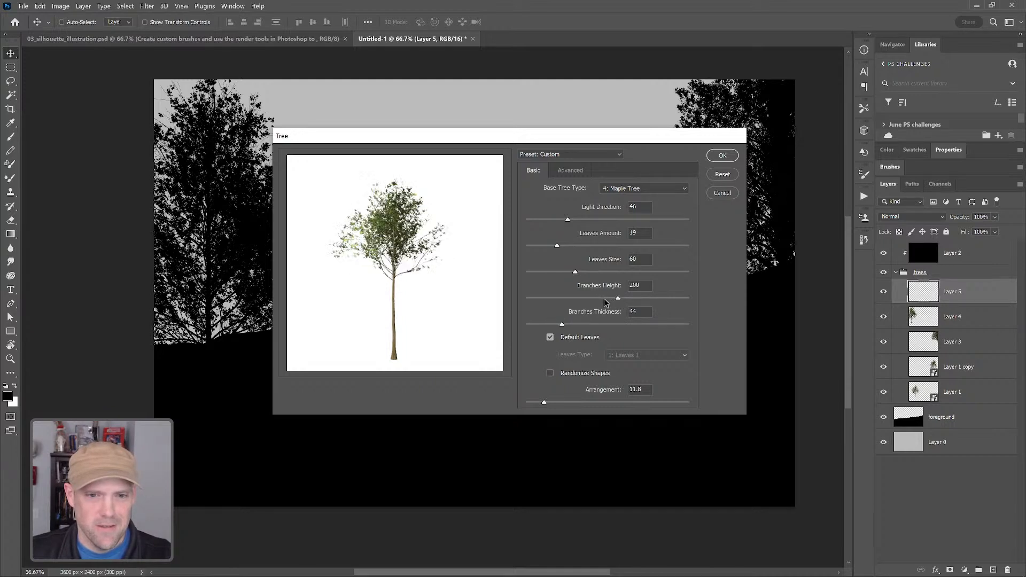
{"action": "left_click", "coordinate": [550, 272]}
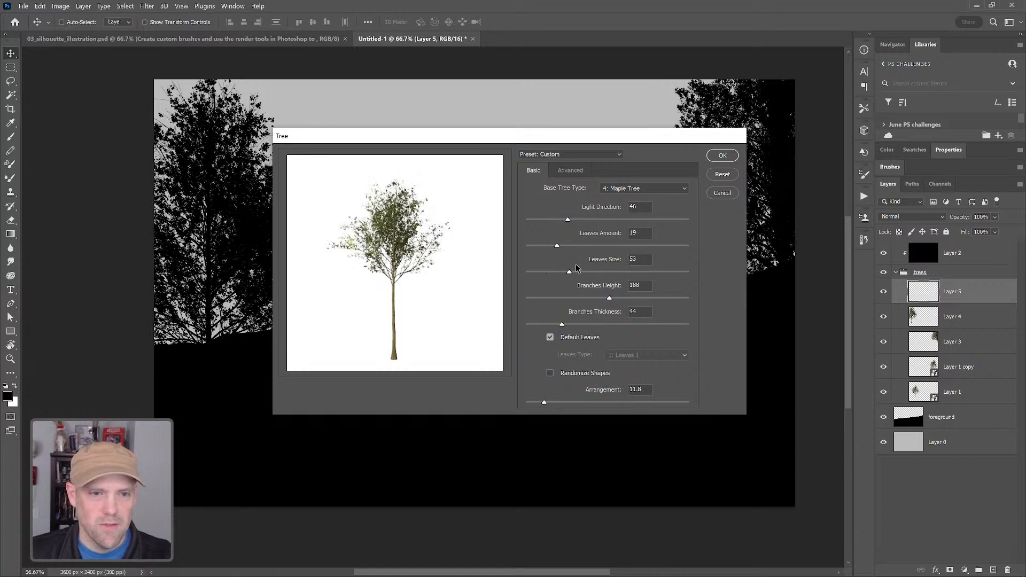
{"action": "left_click_drag", "start_coordinate": [551, 248], "coordinate": [544, 248]}
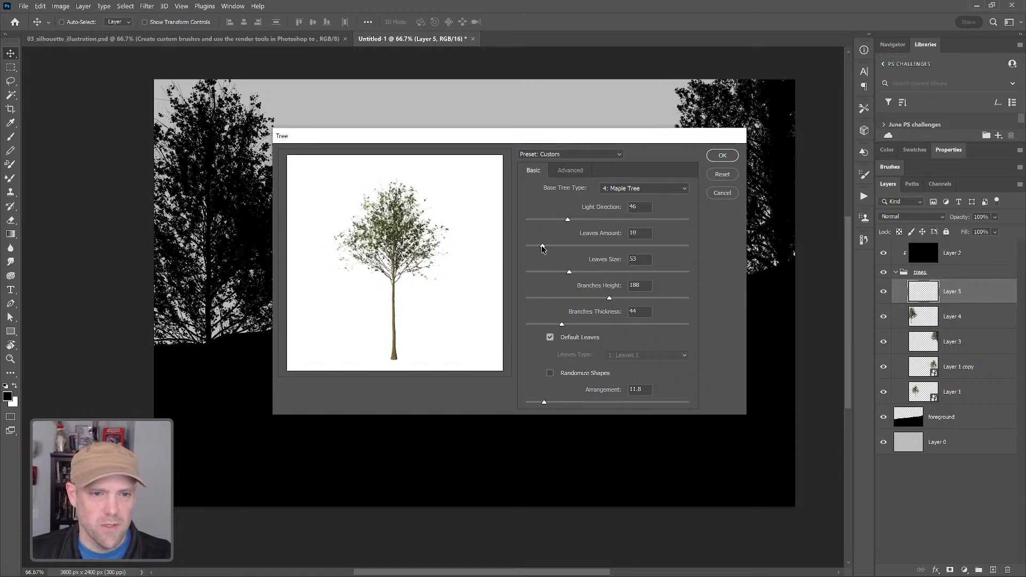
{"action": "left_click", "coordinate": [721, 155]}
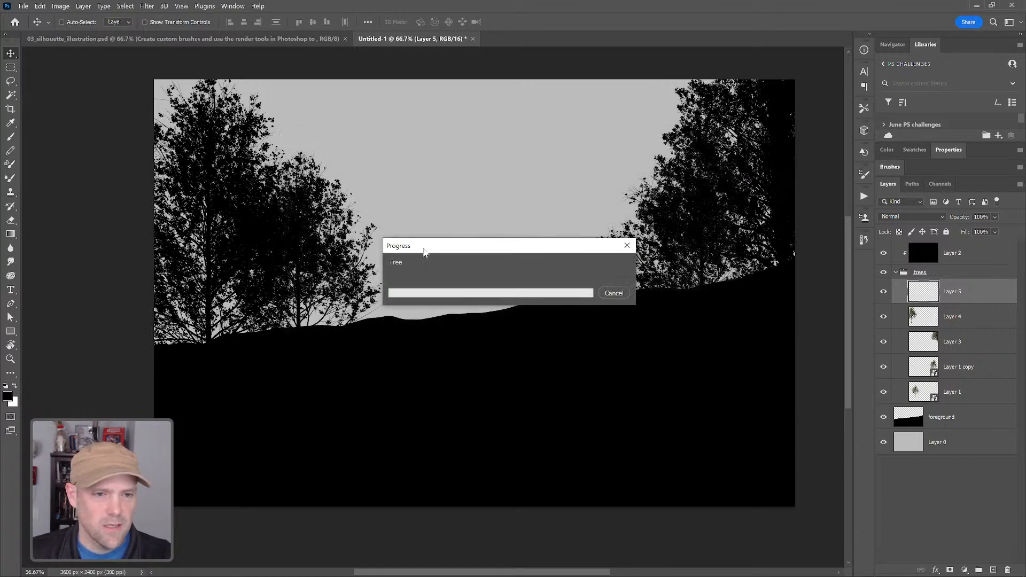
Scale the new tree to 67.46%, tilt it about 7° and place it at the uphill edge of the left tree cluster.
{"action": "mouse_move", "coordinate": [481, 241]}
{"action": "left_mouse_down"}
{"action": "mouse_move", "coordinate": [454, 268]}
{"action": "mouse_move", "coordinate": [373, 297]}
{"action": "left_mouse_up"}
{"action": "left_click_drag", "start_coordinate": [412, 266], "coordinate": [461, 267]}
{"action": "key", "text": "ctrl+t"}
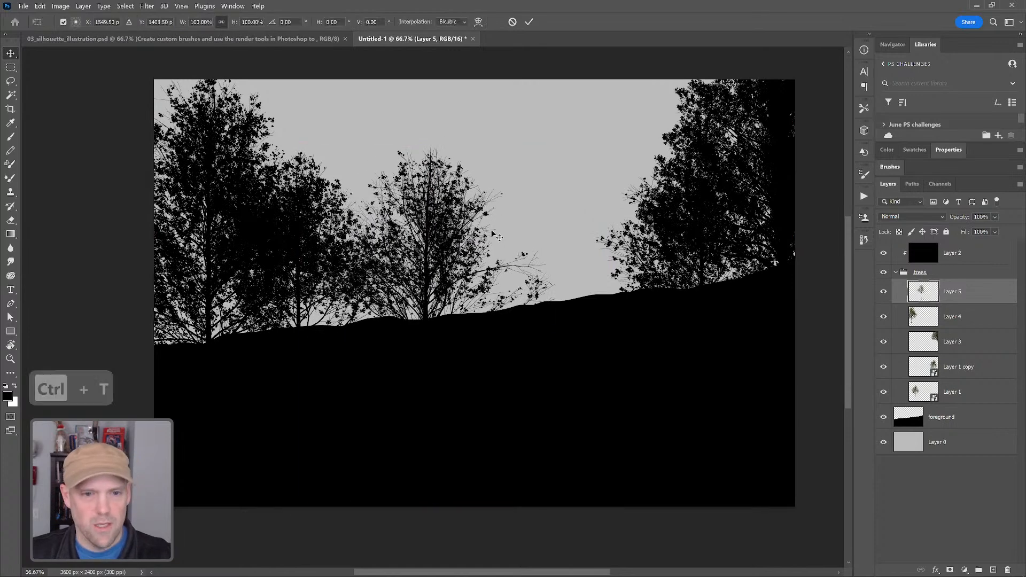
{"action": "left_click_drag", "start_coordinate": [552, 155], "coordinate": [469, 275]}
{"action": "left_click_drag", "start_coordinate": [400, 303], "coordinate": [359, 236]}
{"action": "left_click_drag", "start_coordinate": [454, 200], "coordinate": [467, 213]}
{"action": "left_click_drag", "start_coordinate": [355, 255], "coordinate": [341, 268]}
{"action": "key", "text": "Return"}
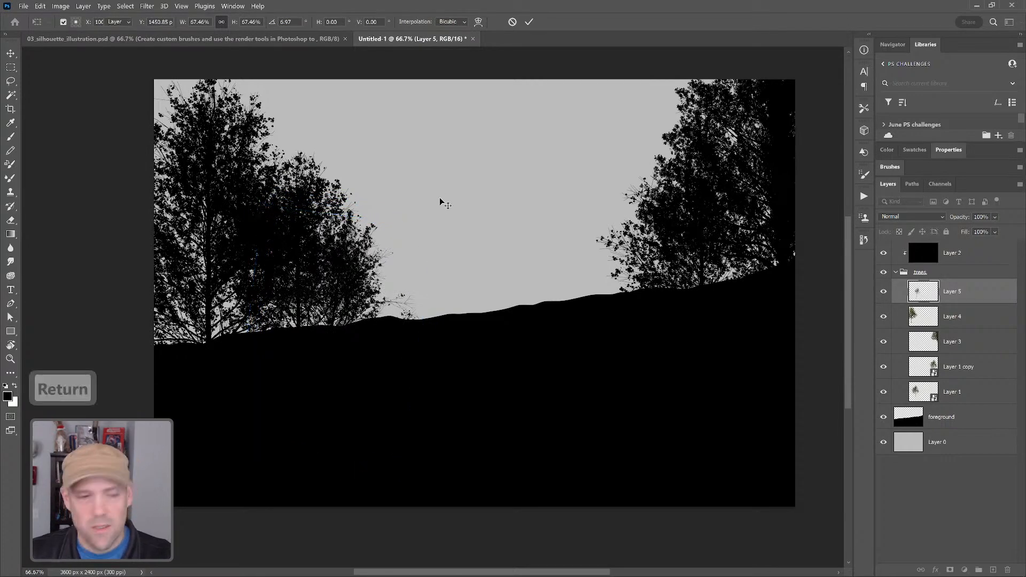
Hide the foreground, the gray background, the black clipped fill layer and the trees group.
{"action": "left_click", "coordinate": [958, 418]}
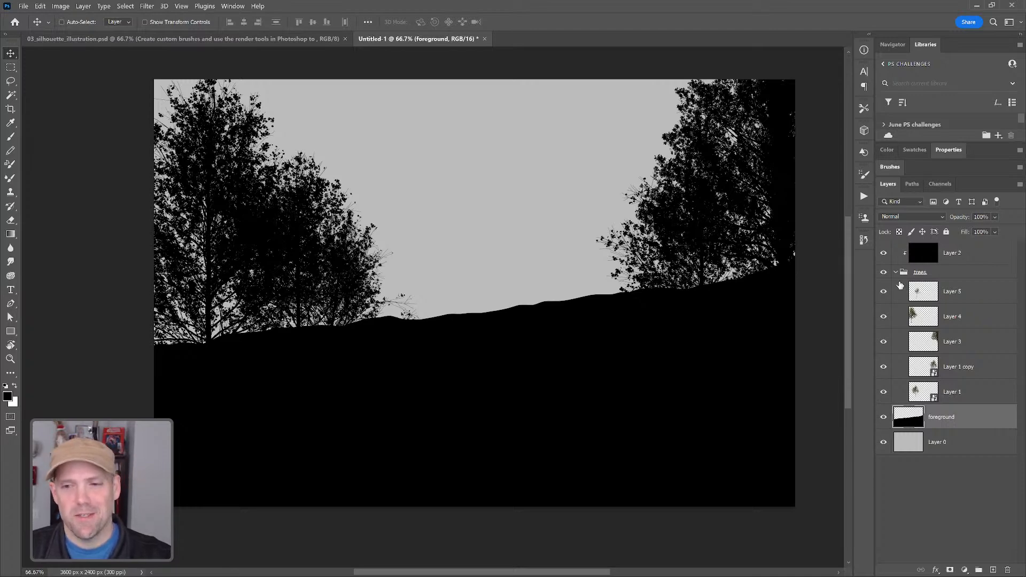
{"action": "left_click", "coordinate": [883, 272]}
{"action": "left_click", "coordinate": [884, 273]}
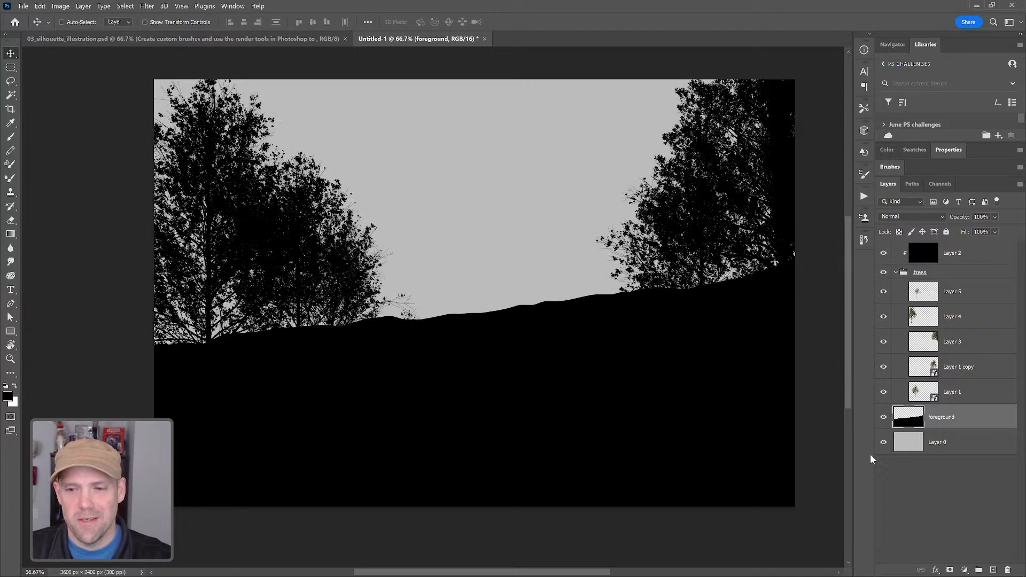
{"action": "left_click", "coordinate": [884, 417]}
{"action": "left_click", "coordinate": [884, 272]}
{"action": "left_click", "coordinate": [883, 273]}
{"action": "left_click", "coordinate": [882, 438]}
{"action": "left_click", "coordinate": [883, 253]}
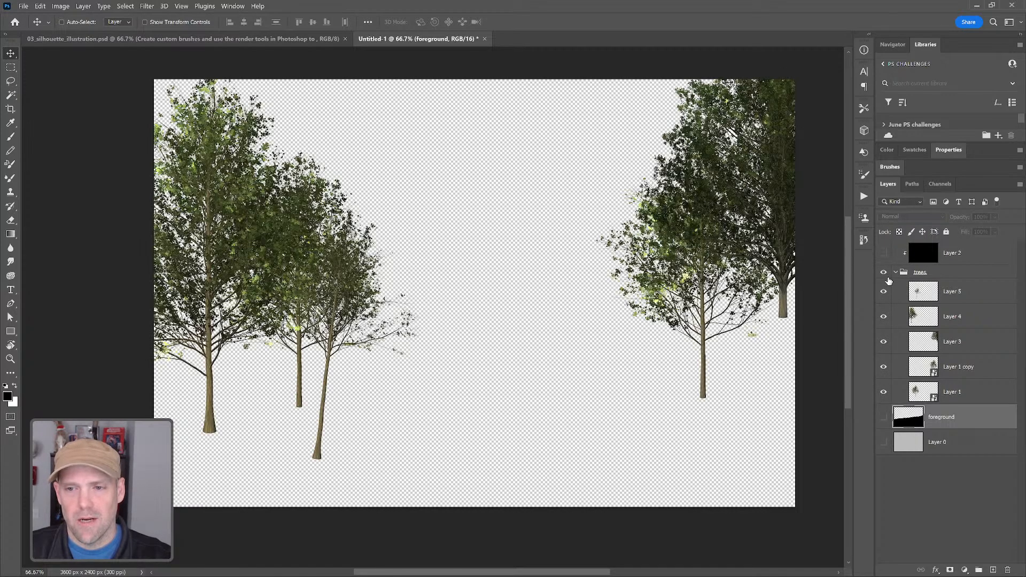
{"action": "left_click", "coordinate": [883, 273]}
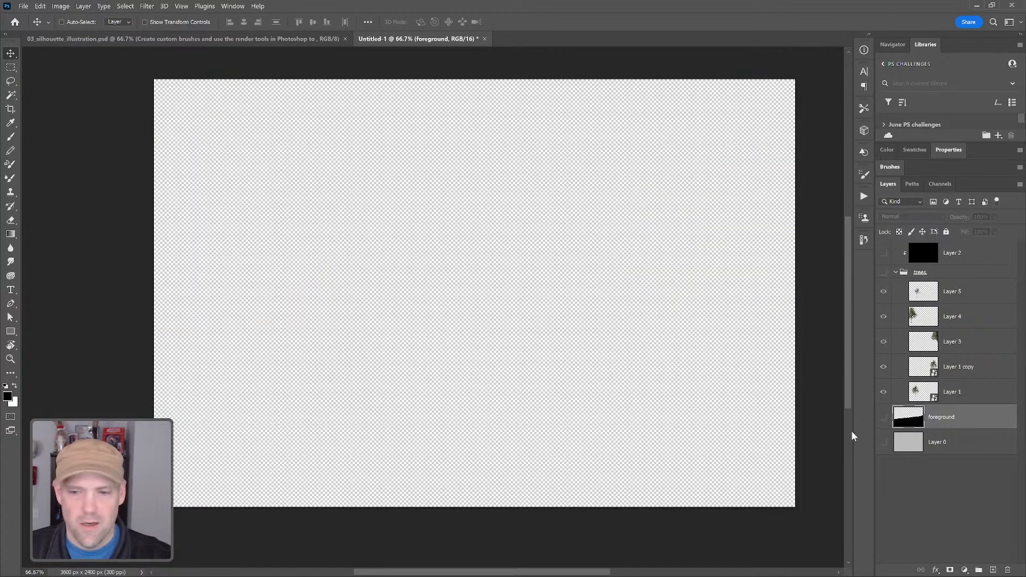
Add a new layer above all others and choose the Hard Round Pressure brush from the second row of General Brushes.
{"action": "left_click", "coordinate": [953, 264]}
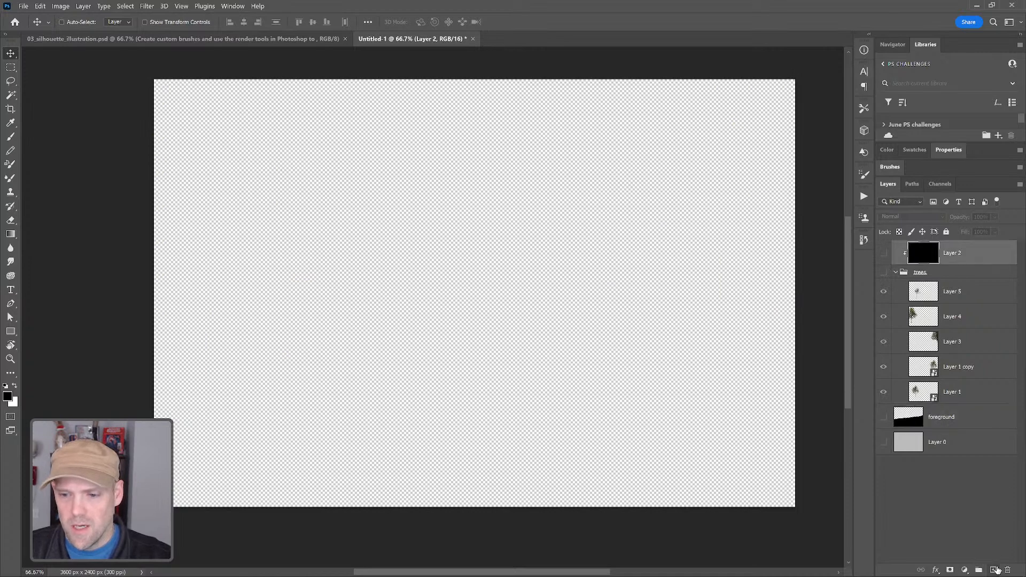
{"action": "left_click", "coordinate": [993, 570]}
{"action": "key", "text": "b"}
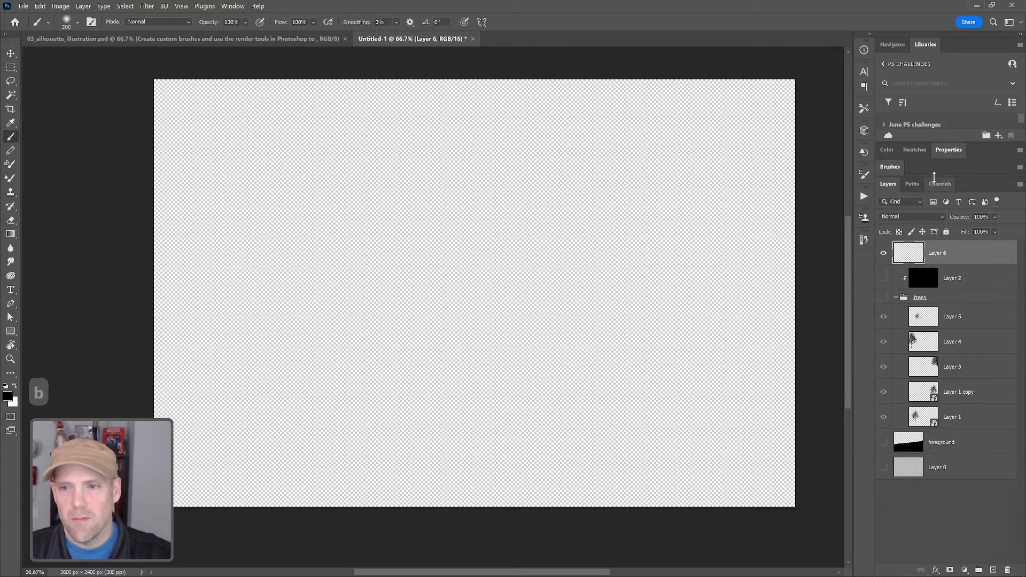
{"action": "left_click", "coordinate": [890, 167]}
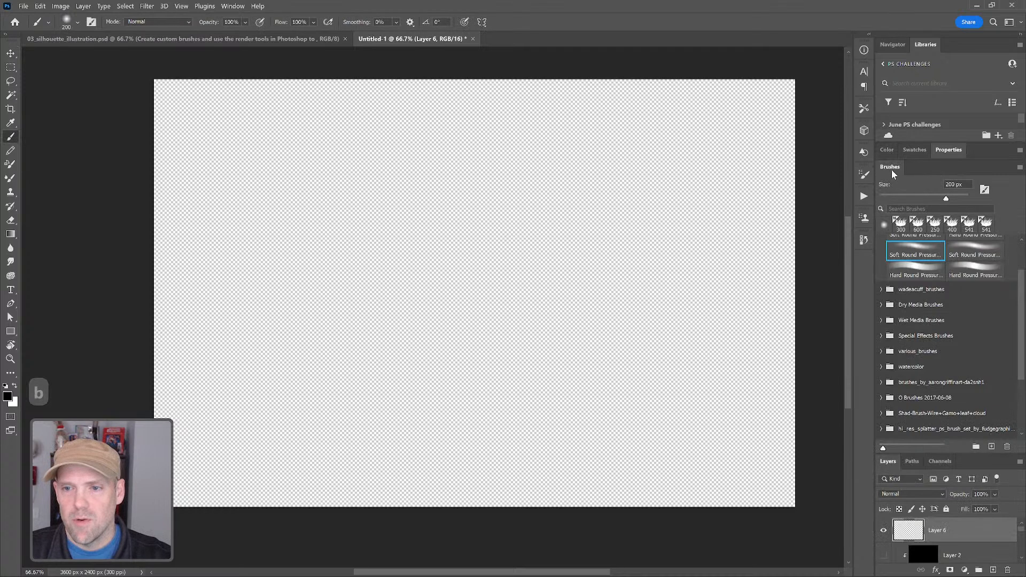
{"action": "scroll", "coordinate": [1021, 292], "scroll_direction": "up", "scroll_amount": 2}
{"action": "left_click", "coordinate": [974, 278]}
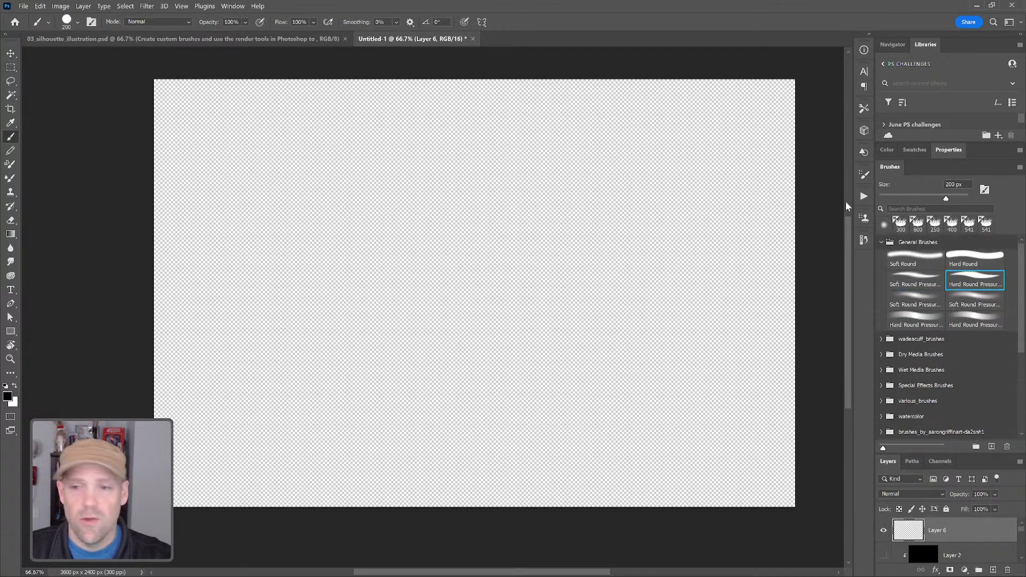
Check the brush's Shape Dynamics settings for size jitter, pen pressure control and minimum diameter.
{"action": "left_click", "coordinate": [864, 174]}
{"action": "left_click", "coordinate": [686, 218]}
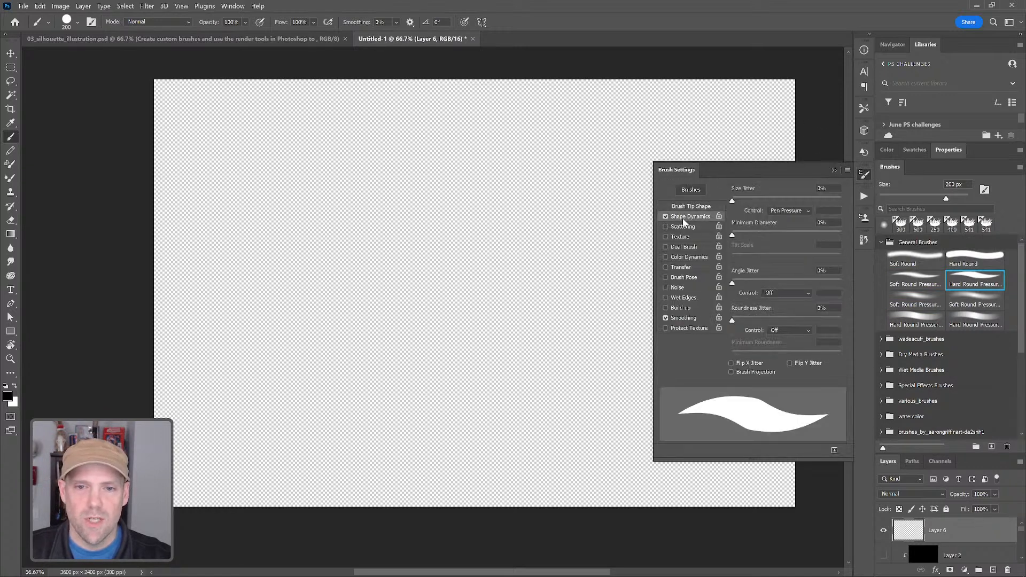
{"action": "mouse_move", "coordinate": [736, 232]}
{"action": "left_mouse_down"}
{"action": "mouse_move", "coordinate": [784, 231]}
{"action": "mouse_move", "coordinate": [730, 236]}
{"action": "left_mouse_up"}
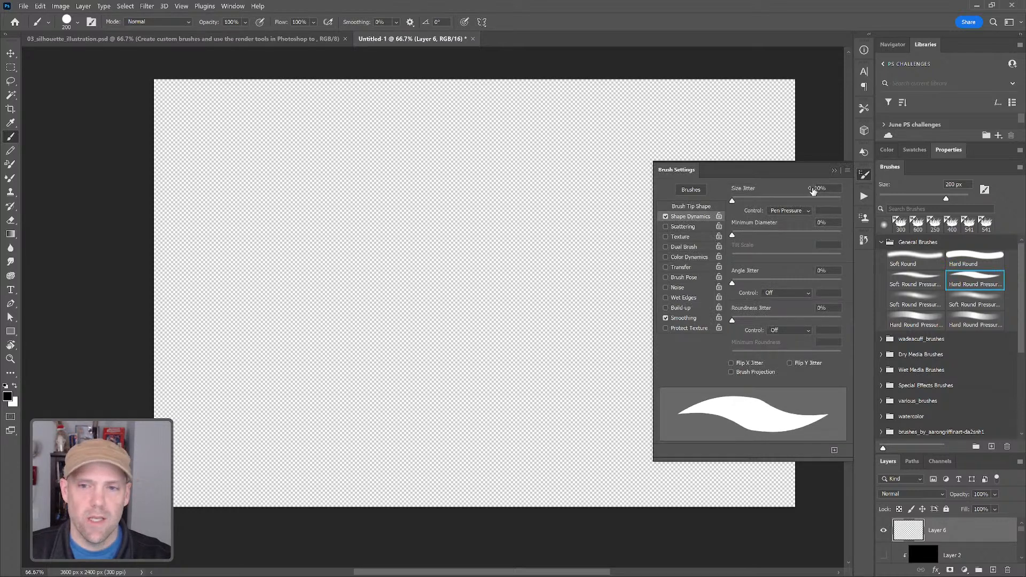
{"action": "left_click", "coordinate": [834, 171]}
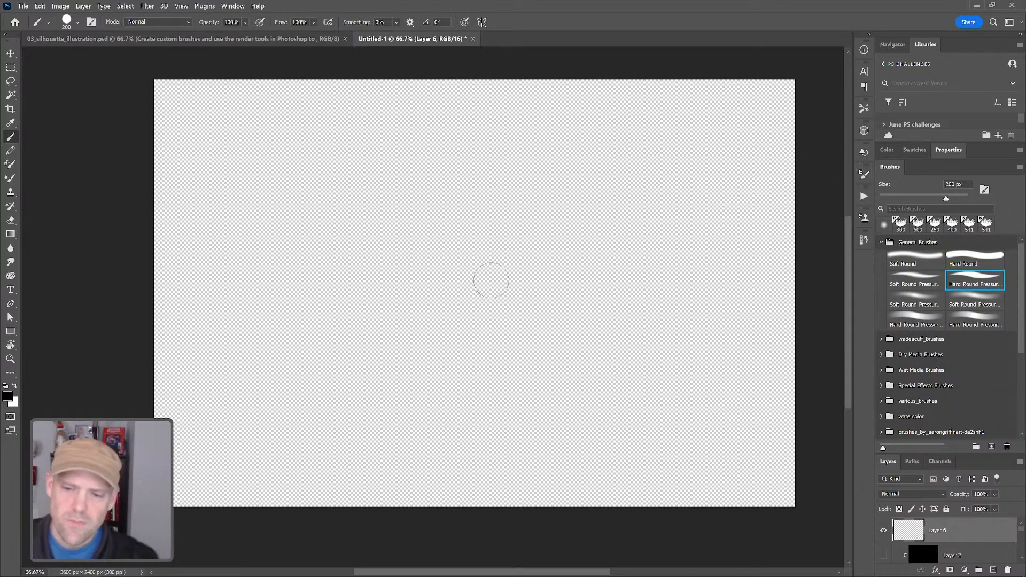
Reduce the brush to about 90 px and paint a cluster of tapering grass blades near the middle of the new layer.
{"action": "key", "text": "bracketleft"}
{"action": "key", "text": "bracketleft"}
{"action": "key", "text": "bracketleft"}
{"action": "key", "text": "bracketleft"}
{"action": "key", "text": "bracketleft"}
{"action": "key", "text": "bracketleft"}
{"action": "key", "text": "bracketright"}
{"action": "mouse_move", "coordinate": [428, 294]}
{"action": "left_mouse_down"}
{"action": "mouse_move", "coordinate": [427, 258]}
{"action": "mouse_move", "coordinate": [440, 252]}
{"action": "left_mouse_up"}
{"action": "key", "text": "bracketleft"}
{"action": "mouse_move", "coordinate": [430, 293]}
{"action": "left_mouse_down"}
{"action": "mouse_move", "coordinate": [417, 271]}
{"action": "mouse_move", "coordinate": [427, 294]}
{"action": "mouse_move", "coordinate": [424, 267]}
{"action": "mouse_move", "coordinate": [436, 291]}
{"action": "mouse_move", "coordinate": [445, 252]}
{"action": "mouse_move", "coordinate": [445, 289]}
{"action": "mouse_move", "coordinate": [454, 251]}
{"action": "mouse_move", "coordinate": [455, 292]}
{"action": "mouse_move", "coordinate": [460, 270]}
{"action": "mouse_move", "coordinate": [452, 289]}
{"action": "mouse_move", "coordinate": [449, 277]}
{"action": "mouse_move", "coordinate": [431, 282]}
{"action": "mouse_move", "coordinate": [441, 254]}
{"action": "mouse_move", "coordinate": [441, 275]}
{"action": "mouse_move", "coordinate": [458, 256]}
{"action": "left_mouse_up"}
{"action": "key", "text": "bracketleft"}
{"action": "key", "text": "bracketright"}
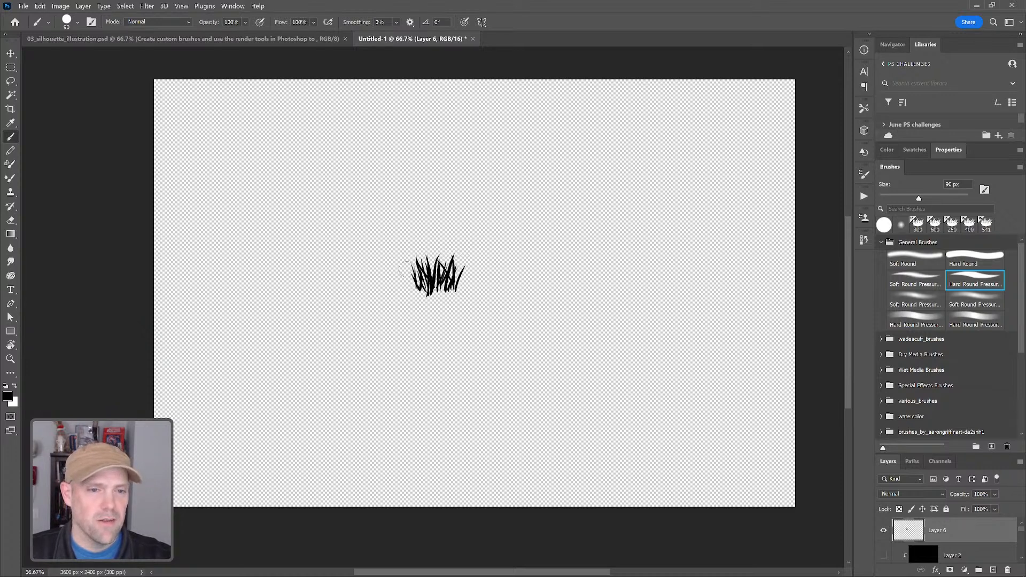
Add thinner 60 px blades to the outer side of the tuft and fill in its base with an 80 px brush.
{"action": "key", "text": "bracketleft"}
{"action": "key", "text": "bracketleft"}
{"action": "key", "text": "bracketleft"}
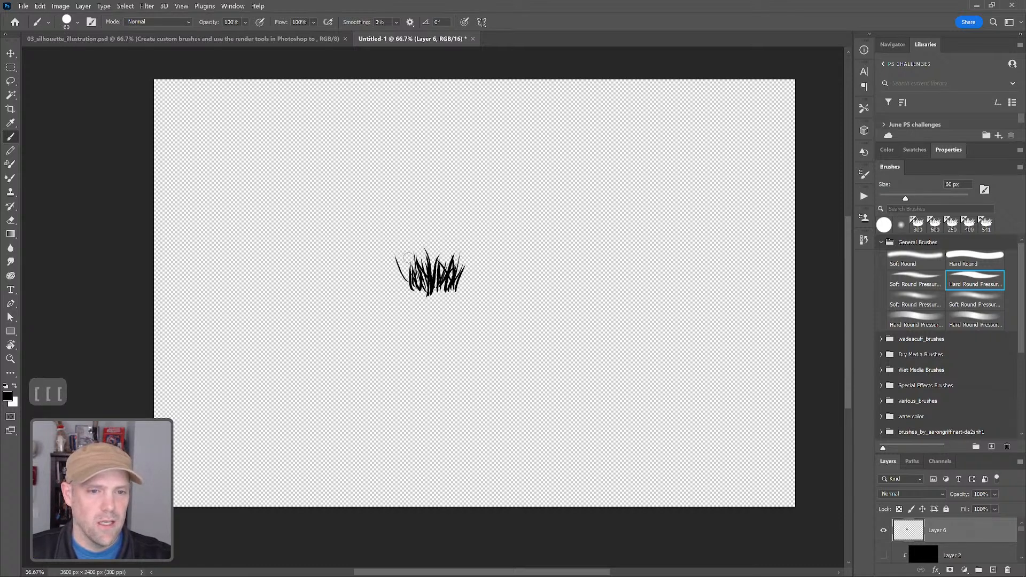
{"action": "key", "text": "bracketright"}
{"action": "key", "text": "bracketright"}
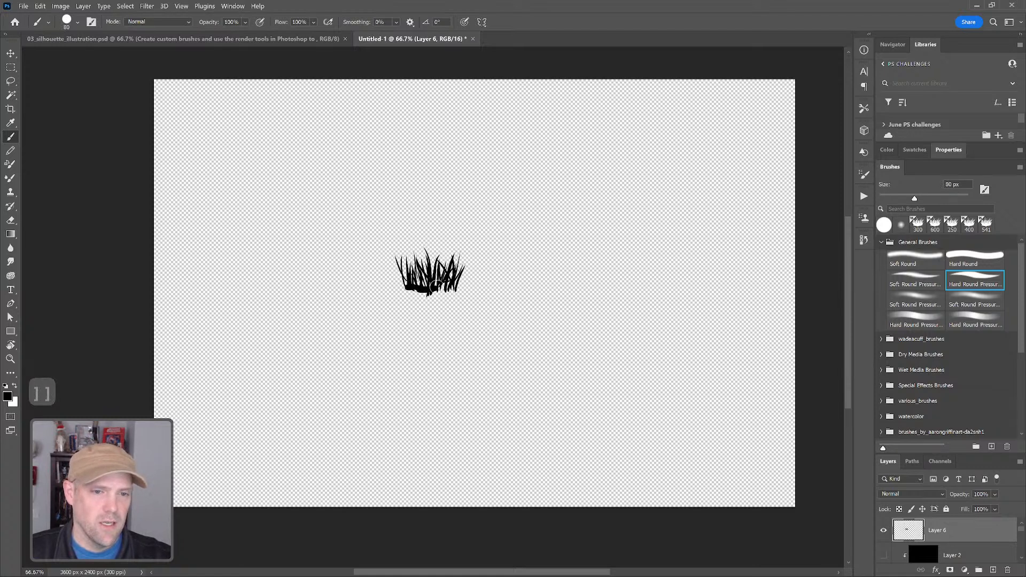
{"action": "left_click_drag", "start_coordinate": [428, 291], "coordinate": [441, 288]}
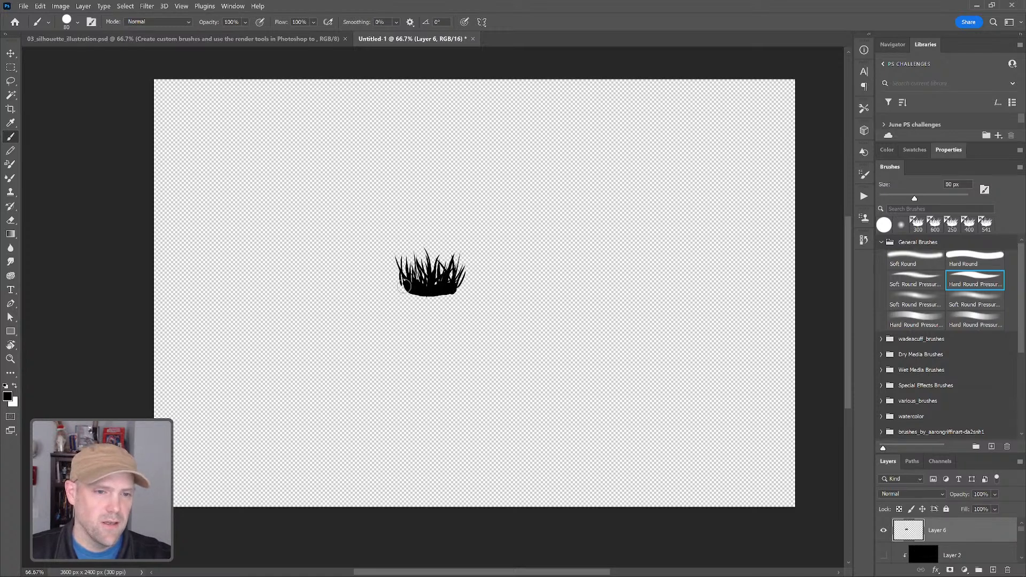
{"action": "mouse_move", "coordinate": [406, 290]}
{"action": "left_mouse_down"}
{"action": "mouse_move", "coordinate": [451, 292]}
{"action": "mouse_move", "coordinate": [441, 291]}
{"action": "left_mouse_up"}
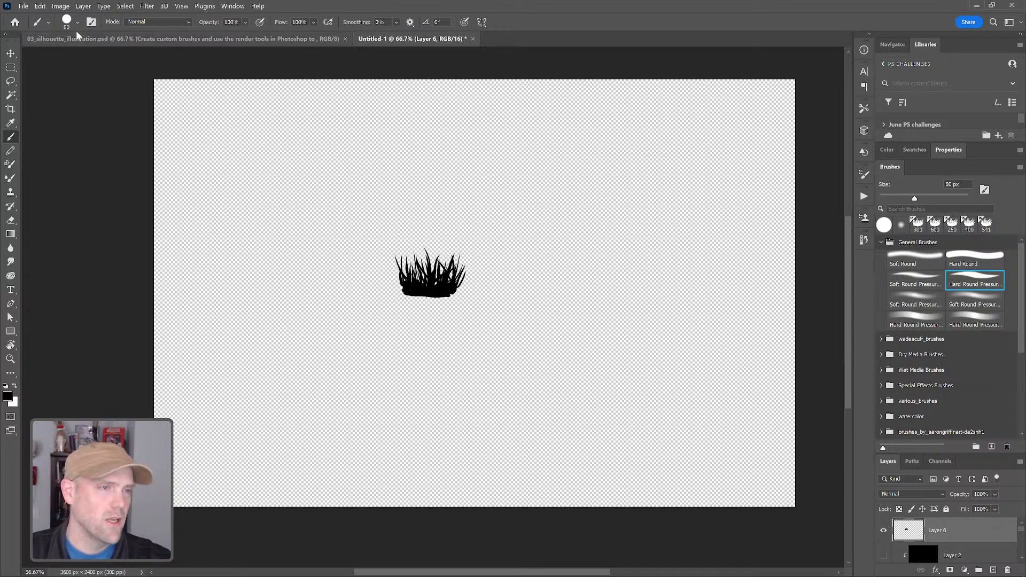
Trim the canvas on all four sides to the grass tuft, based on transparent pixels.
{"action": "left_click", "coordinate": [40, 6]}
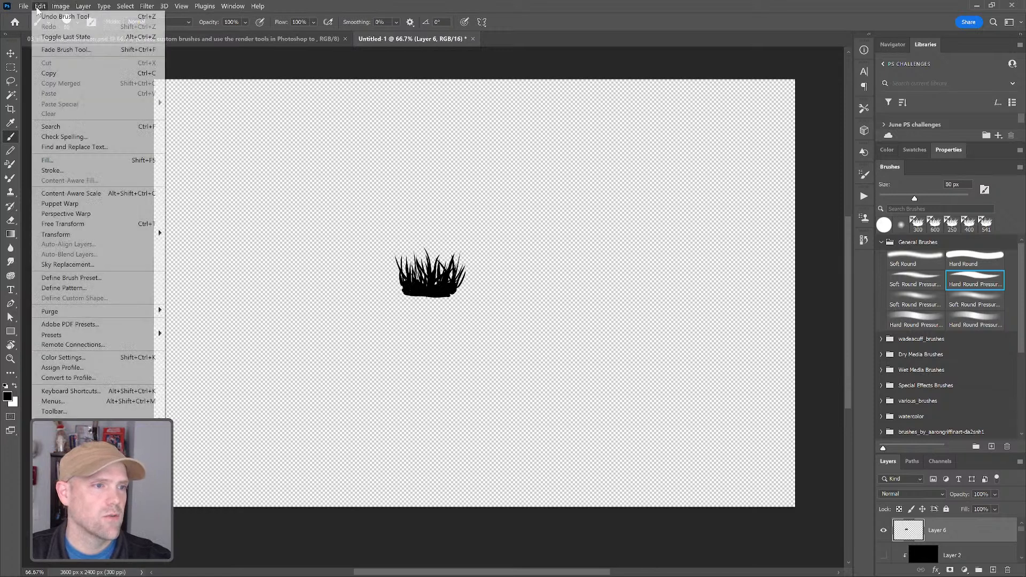
{"action": "mouse_move", "coordinate": [55, 7]}
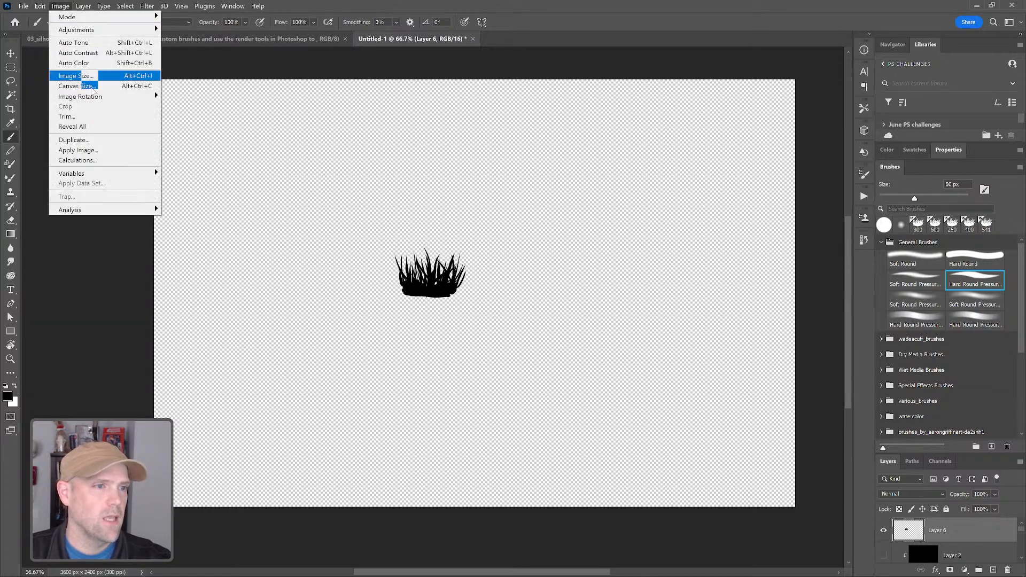
{"action": "left_click", "coordinate": [95, 116]}
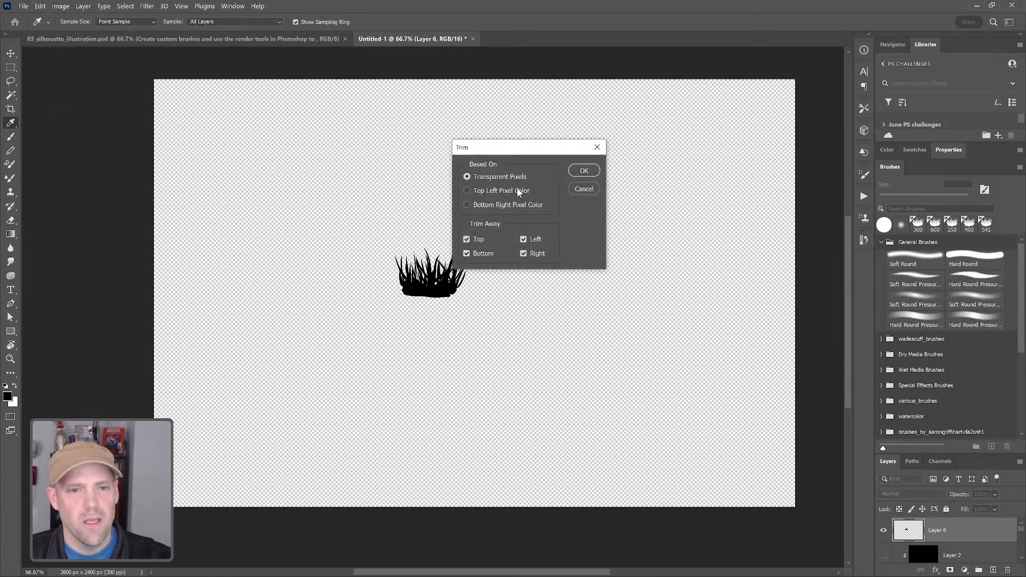
{"action": "left_click", "coordinate": [588, 170]}
{"action": "key", "text": "b"}
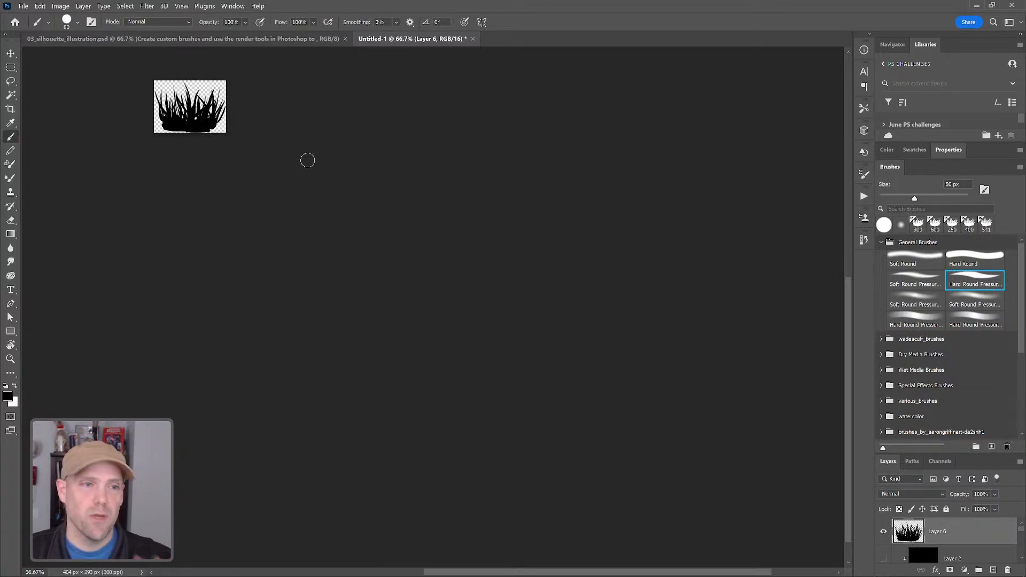
Define the grass tuft as a brush preset named clumpy5.
{"action": "left_click", "coordinate": [40, 7]}
{"action": "left_click", "coordinate": [126, 278]}
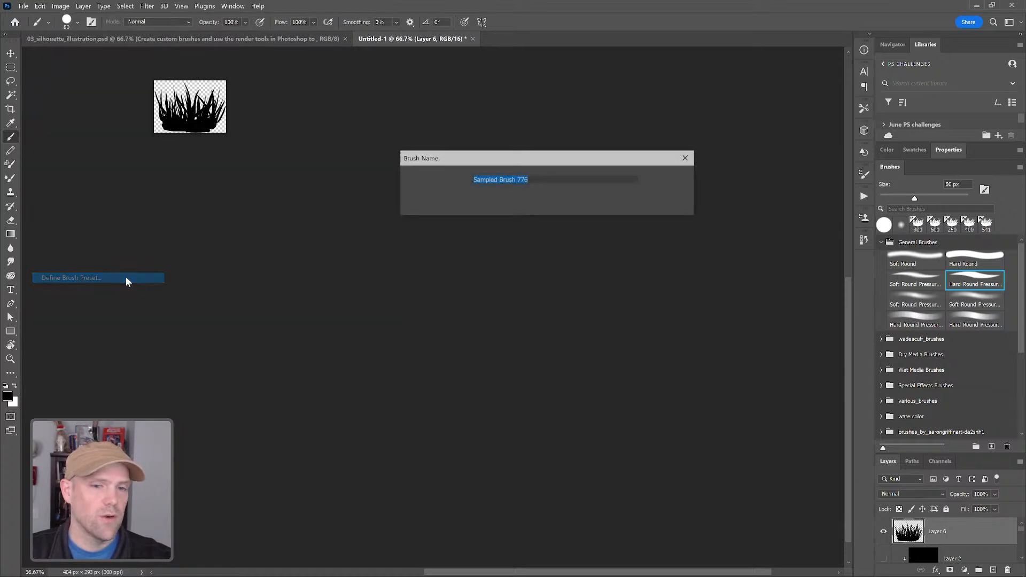
{"action": "type", "text": "clom"}
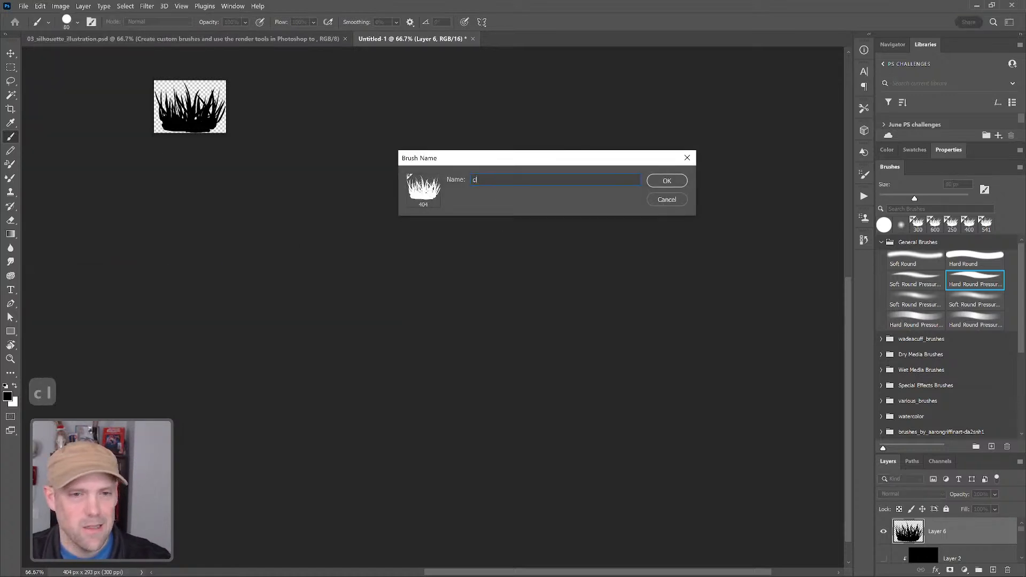
{"action": "key", "text": "BackSpace"}
{"action": "key", "text": "BackSpace"}
{"action": "type", "text": "um"}
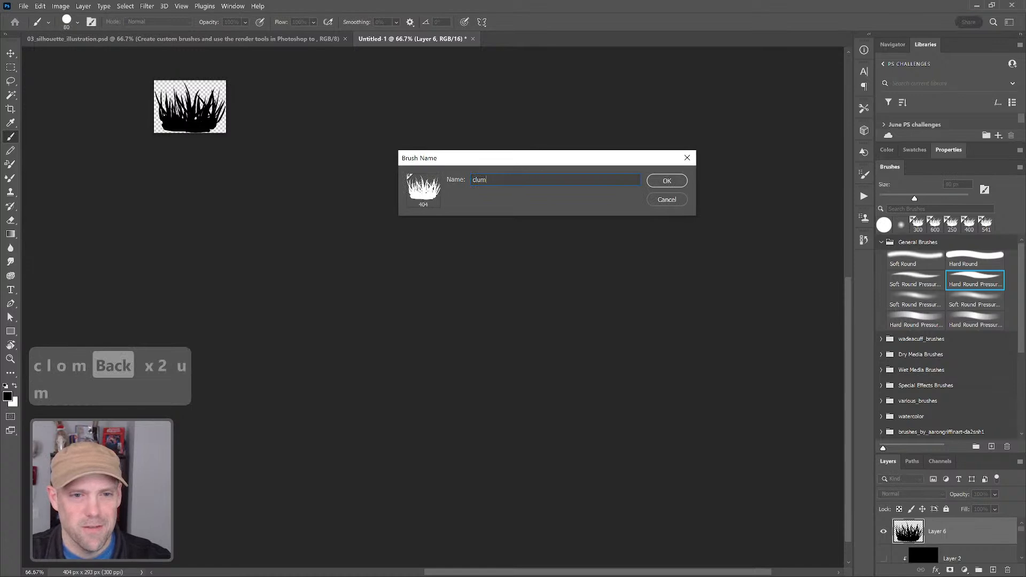
{"action": "type", "text": "pl"}
{"action": "key", "text": "BackSpace"}
{"action": "type", "text": "y5"}
{"action": "left_click", "coordinate": [672, 186]}
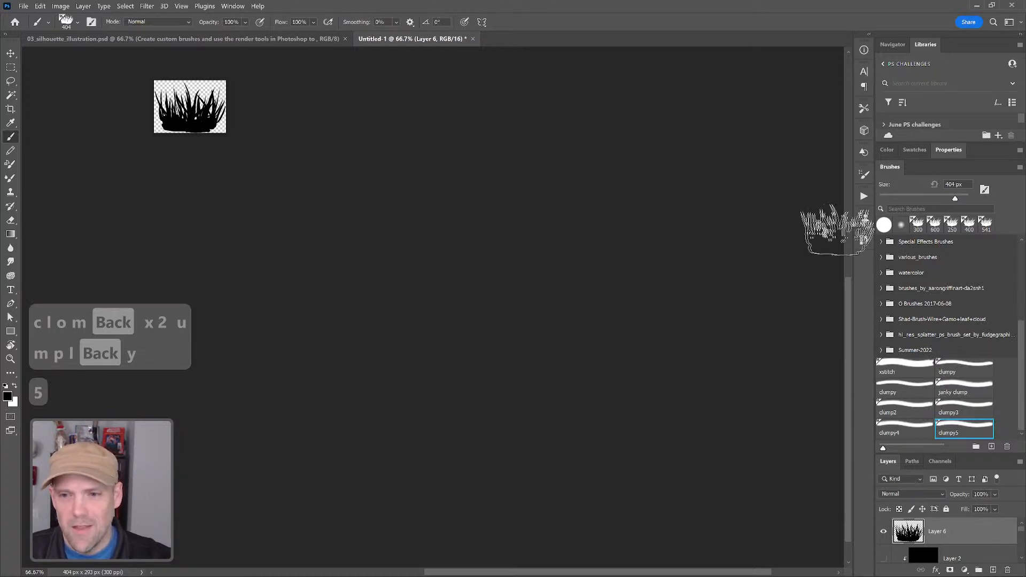
Revert the document to the history state before the trim and collapse the brush list to reveal all layers.
{"action": "left_click", "coordinate": [863, 241]}
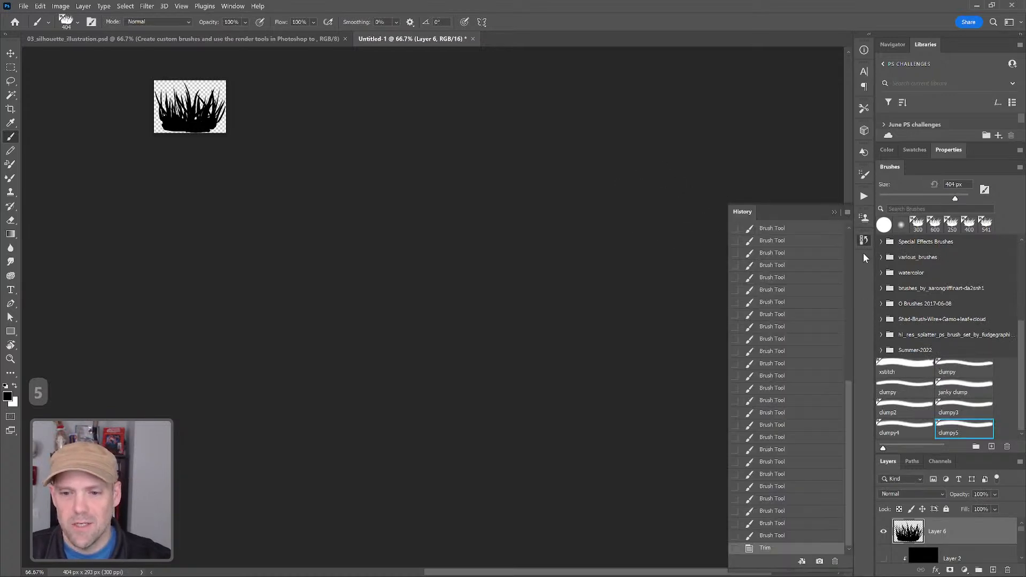
{"action": "left_click", "coordinate": [777, 536]}
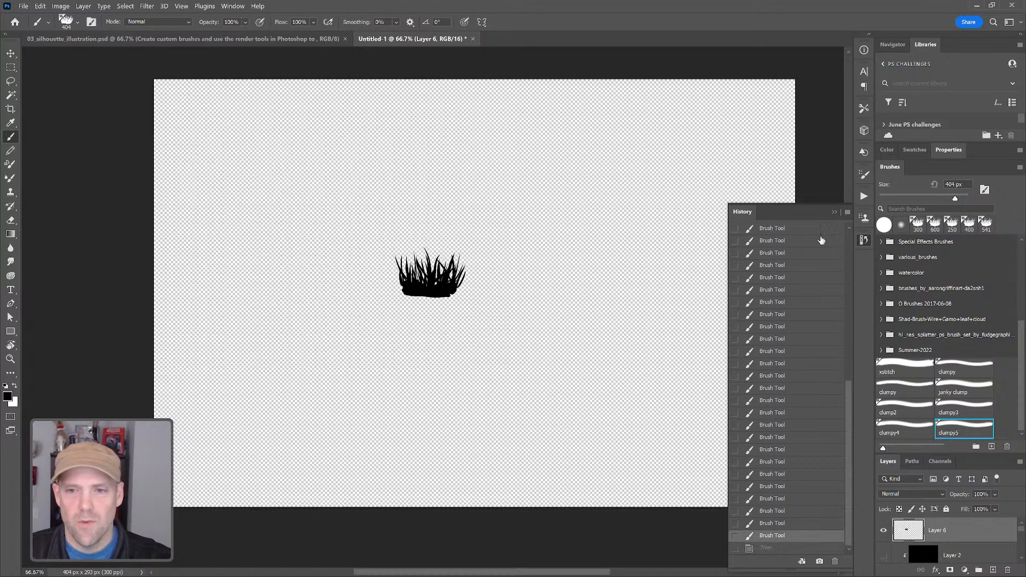
{"action": "left_click", "coordinate": [833, 212]}
{"action": "double_click", "coordinate": [892, 169]}
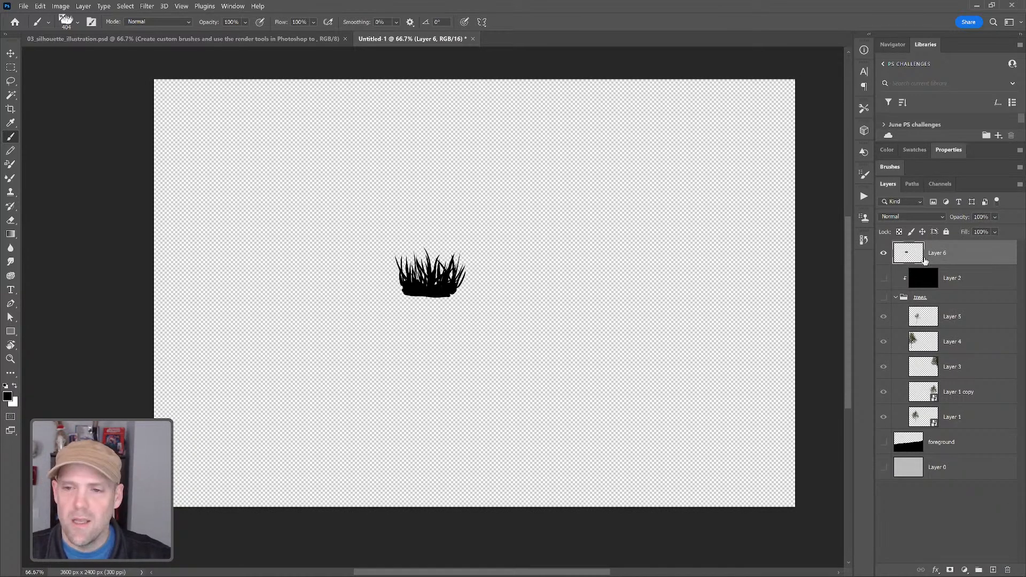
Rename the grass tuft layer as brush, hide it and move it beneath all other layers.
{"action": "double_click", "coordinate": [935, 254]}
{"action": "type", "text": "brush"}
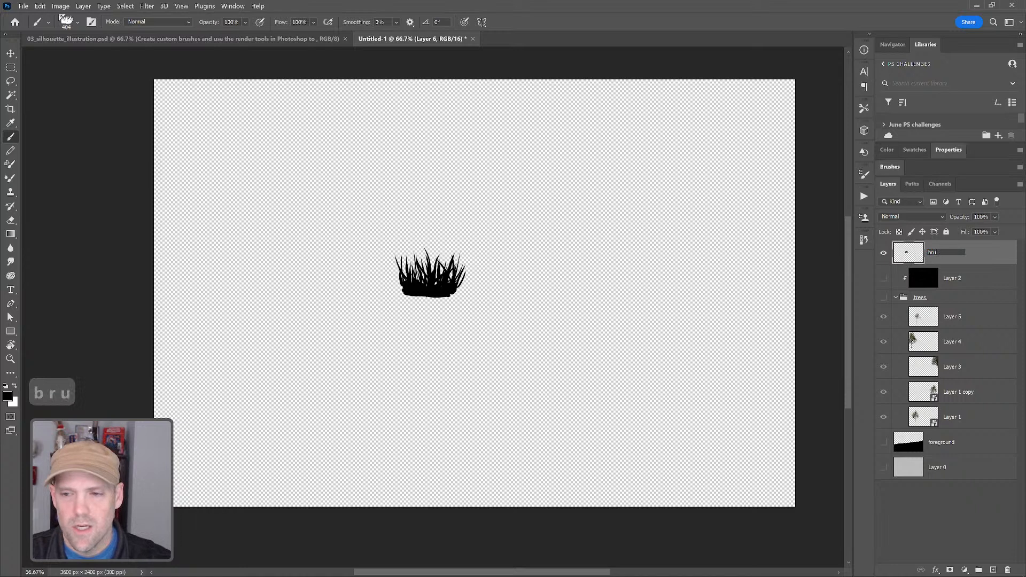
{"action": "key", "text": "Return"}
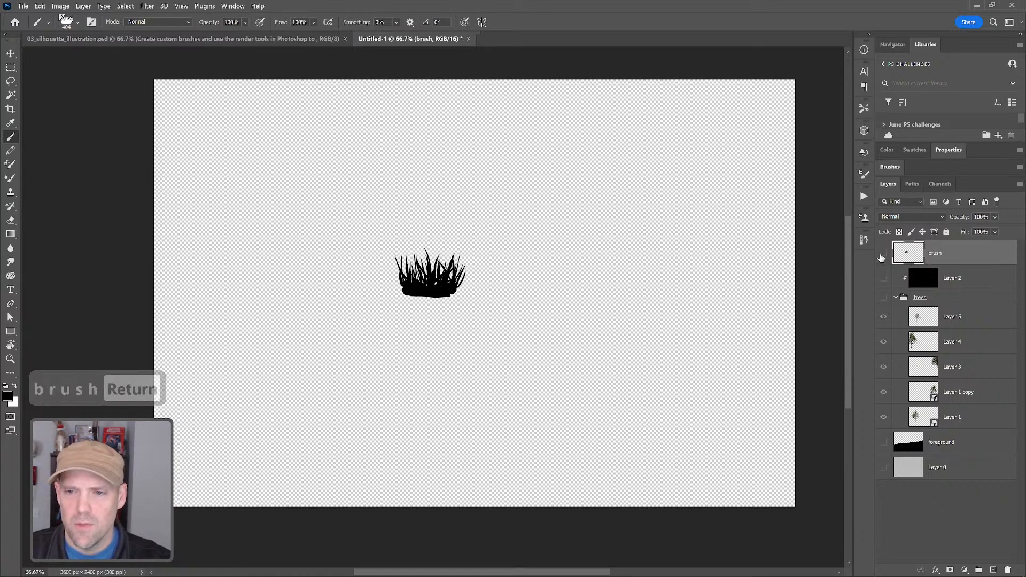
{"action": "left_click", "coordinate": [882, 254]}
{"action": "left_click_drag", "start_coordinate": [955, 269], "coordinate": [979, 472]}
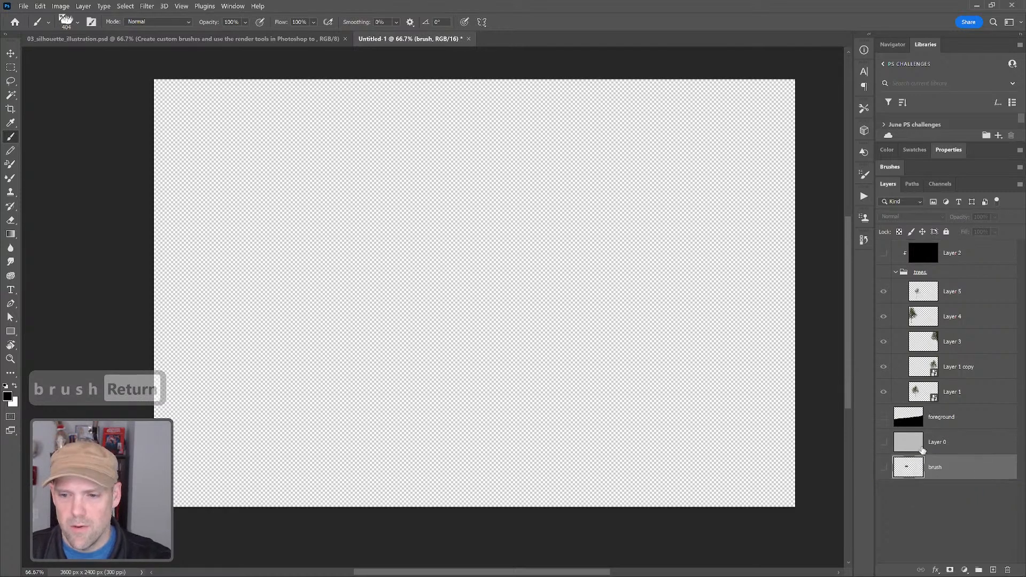
Add a new layer directly above the foreground layer and name it grass.
{"action": "left_click", "coordinate": [962, 257]}
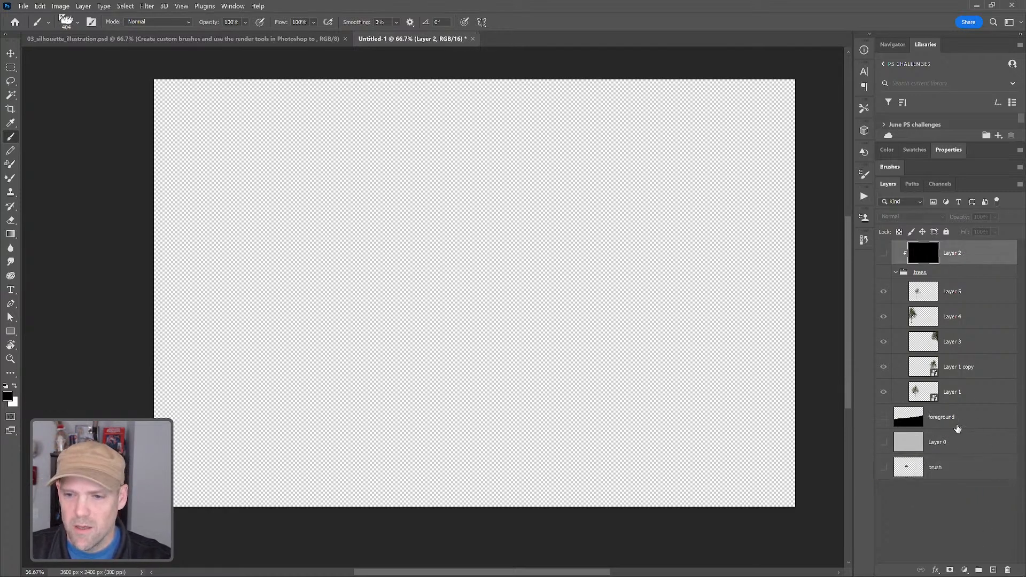
{"action": "left_click", "coordinate": [961, 423]}
{"action": "left_click", "coordinate": [993, 570]}
{"action": "double_click", "coordinate": [938, 419]}
{"action": "type", "text": "grsa"}
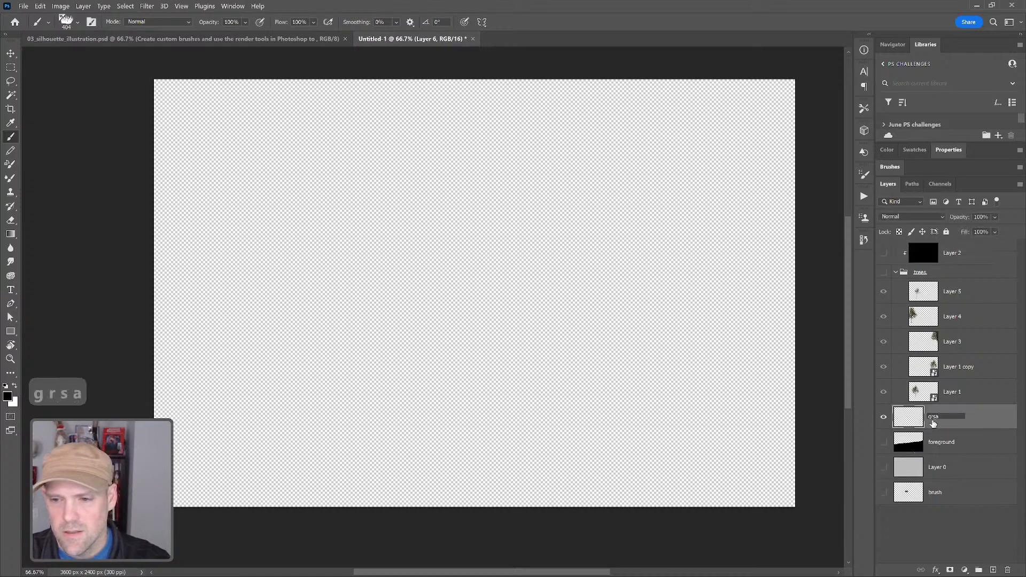
{"action": "key", "text": "BackSpace"}
{"action": "key", "text": "BackSpace"}
{"action": "type", "text": "ass"}
{"action": "key", "text": "Return"}
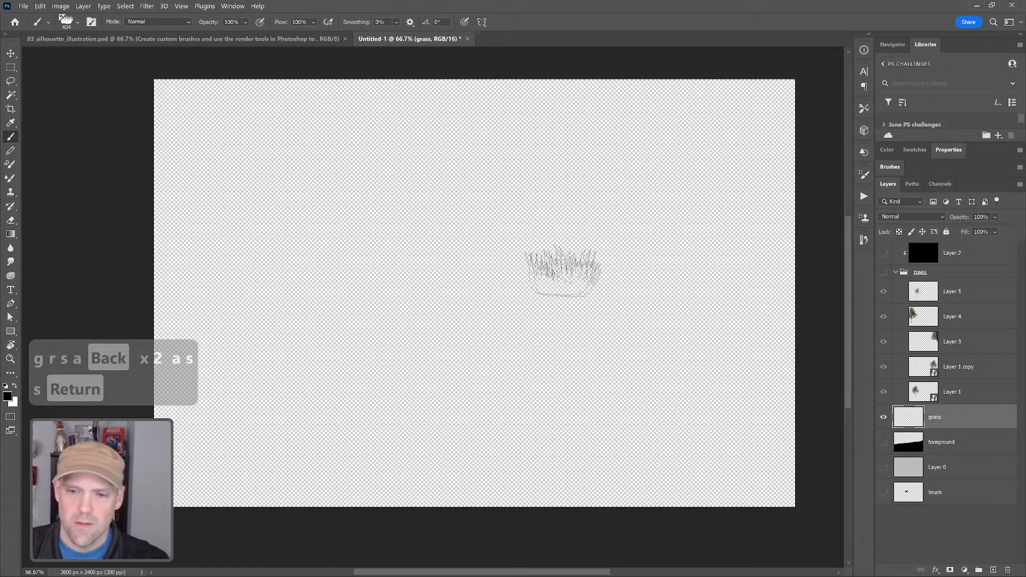
Try the clumpy5 brush with a few strokes across the grass layer and undo them.
{"action": "left_click", "coordinate": [373, 271]}
{"action": "mouse_move", "coordinate": [409, 266]}
{"action": "left_mouse_down"}
{"action": "mouse_move", "coordinate": [481, 297]}
{"action": "mouse_move", "coordinate": [647, 292]}
{"action": "mouse_move", "coordinate": [614, 242]}
{"action": "mouse_move", "coordinate": [535, 216]}
{"action": "mouse_move", "coordinate": [381, 225]}
{"action": "mouse_move", "coordinate": [322, 272]}
{"action": "mouse_move", "coordinate": [614, 273]}
{"action": "left_mouse_up"}
{"action": "key", "text": "ctrl+z"}
{"action": "mouse_move", "coordinate": [353, 270]}
{"action": "left_mouse_down"}
{"action": "mouse_move", "coordinate": [541, 251]}
{"action": "mouse_move", "coordinate": [656, 302]}
{"action": "left_mouse_up"}
{"action": "key", "text": "ctrl+z"}
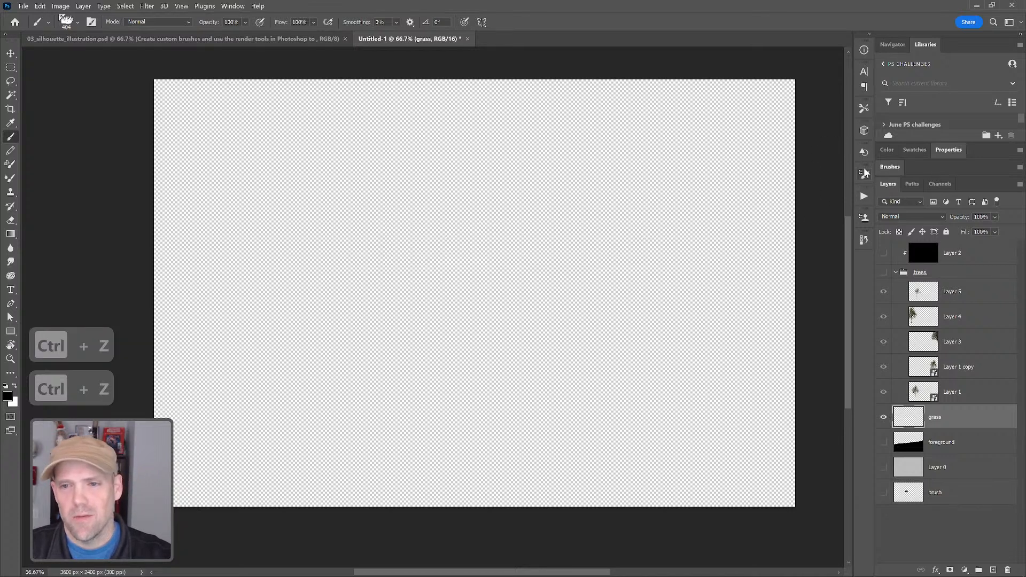
Set the brush tip's spacing to about 109%, try it with a stroke on the grass layer and undo the stroke.
{"action": "left_click", "coordinate": [864, 173]}
{"action": "left_click", "coordinate": [678, 208]}
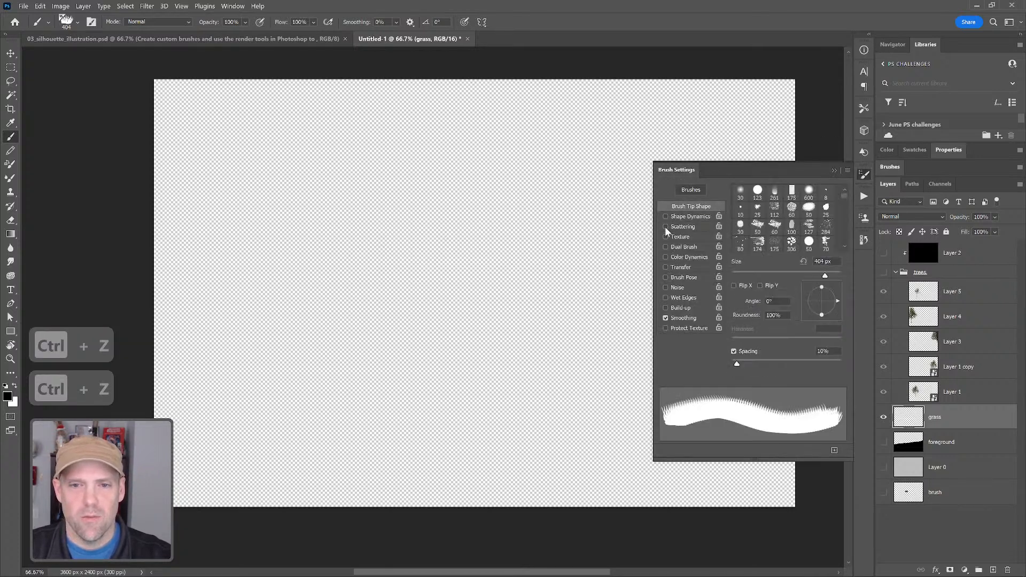
{"action": "left_click_drag", "start_coordinate": [739, 364], "coordinate": [787, 363]}
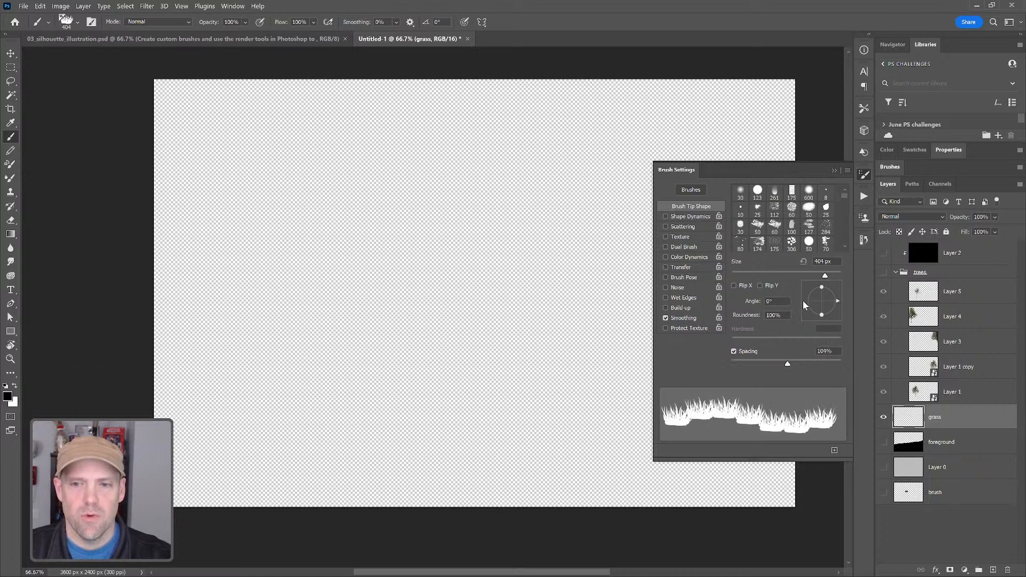
{"action": "left_click", "coordinate": [834, 170]}
{"action": "mouse_move", "coordinate": [661, 259]}
{"action": "left_mouse_down"}
{"action": "mouse_move", "coordinate": [398, 281]}
{"action": "mouse_move", "coordinate": [670, 273]}
{"action": "mouse_move", "coordinate": [332, 290]}
{"action": "mouse_move", "coordinate": [380, 307]}
{"action": "mouse_move", "coordinate": [551, 281]}
{"action": "mouse_move", "coordinate": [606, 303]}
{"action": "mouse_move", "coordinate": [324, 308]}
{"action": "mouse_move", "coordinate": [602, 313]}
{"action": "mouse_move", "coordinate": [422, 315]}
{"action": "left_mouse_up"}
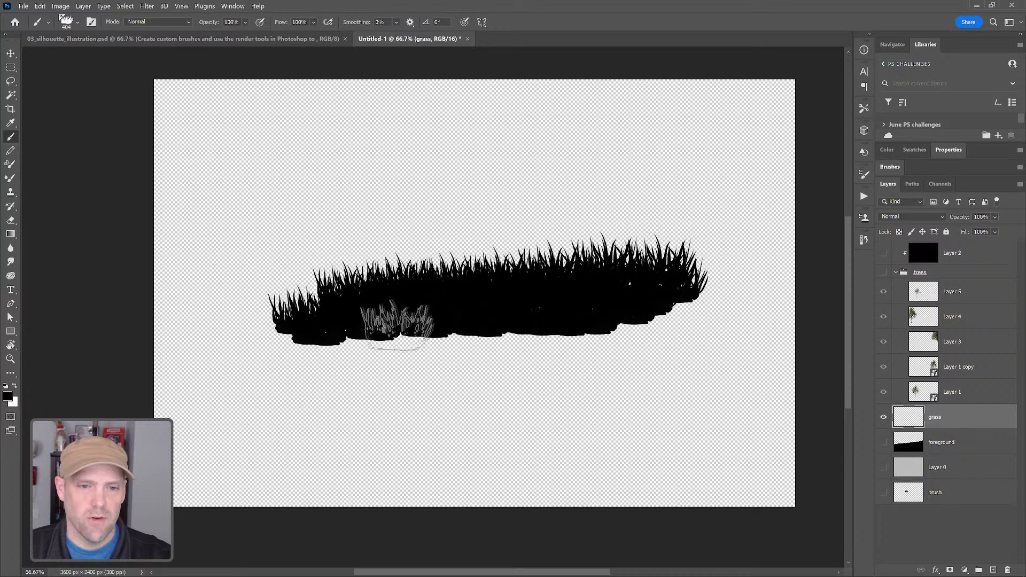
{"action": "key", "text": "ctrl+z"}
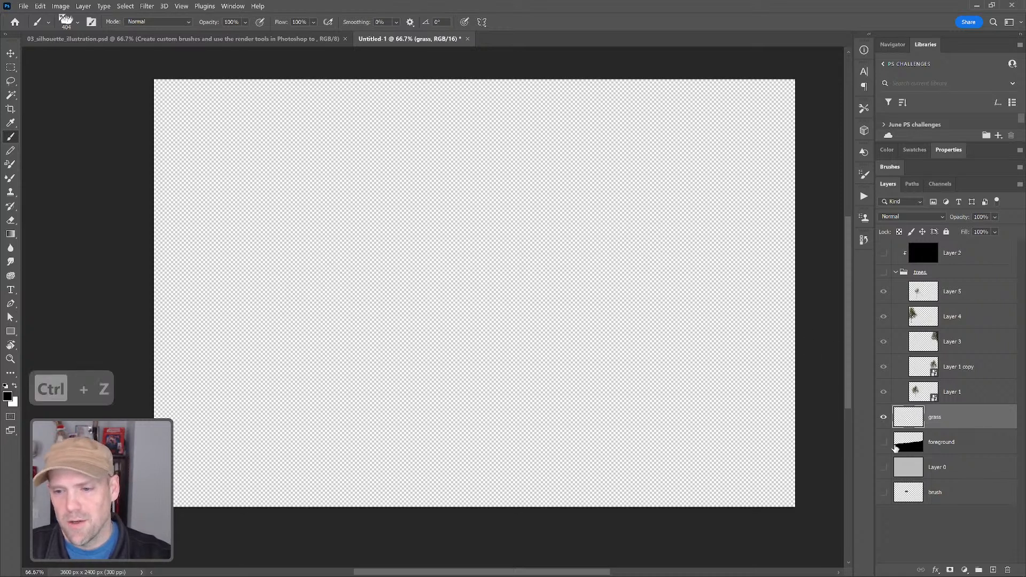
Show the foreground layer, the trees group and the black clipped fill layer.
{"action": "left_click", "coordinate": [883, 443]}
{"action": "left_click", "coordinate": [882, 273]}
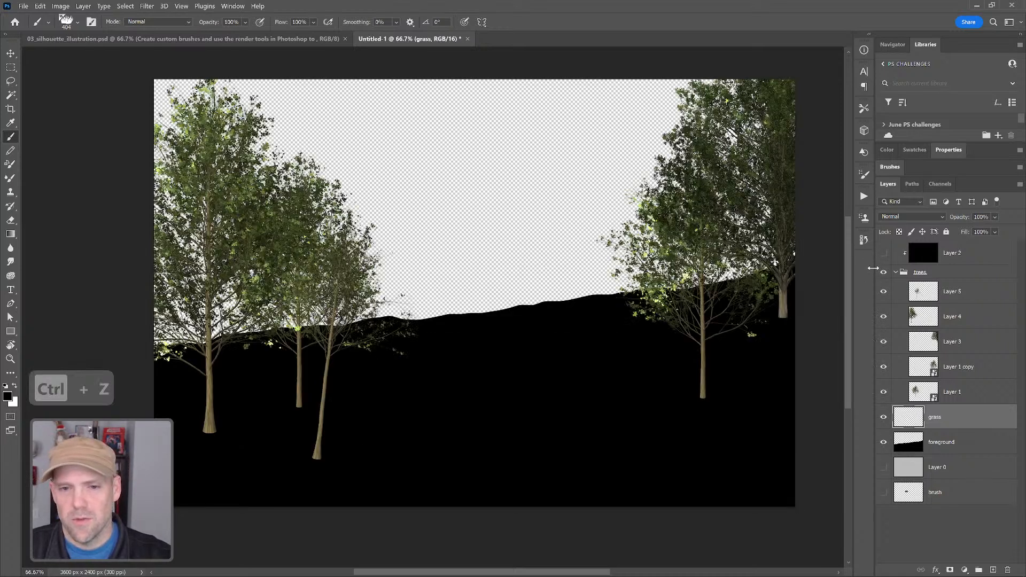
{"action": "left_click", "coordinate": [884, 255]}
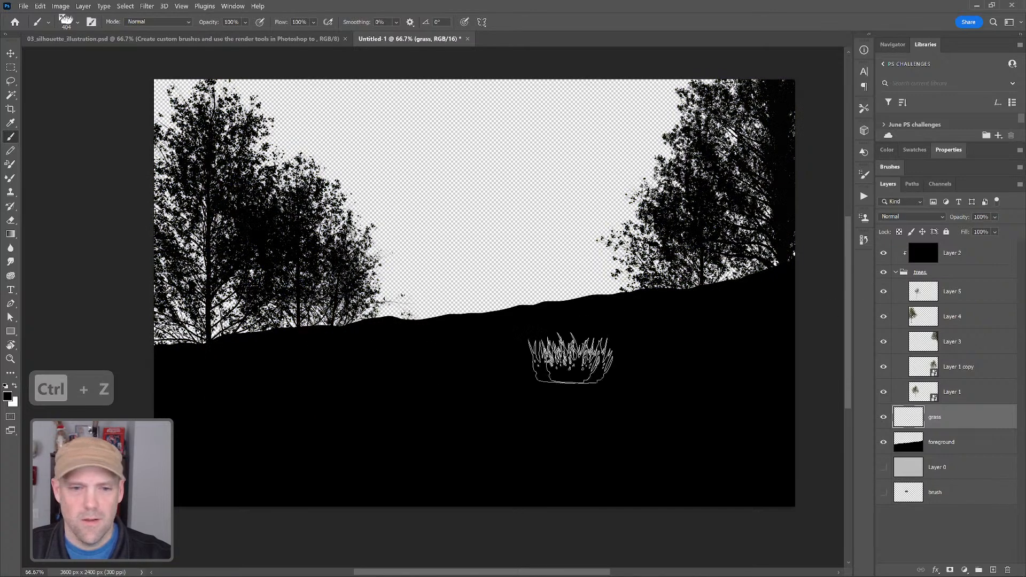
Paint grass along the slope's edge beneath the left tree cluster and enlarge the brush to 500 px.
{"action": "mouse_move", "coordinate": [211, 355]}
{"action": "left_mouse_down"}
{"action": "mouse_move", "coordinate": [374, 338]}
{"action": "mouse_move", "coordinate": [330, 342]}
{"action": "left_mouse_up"}
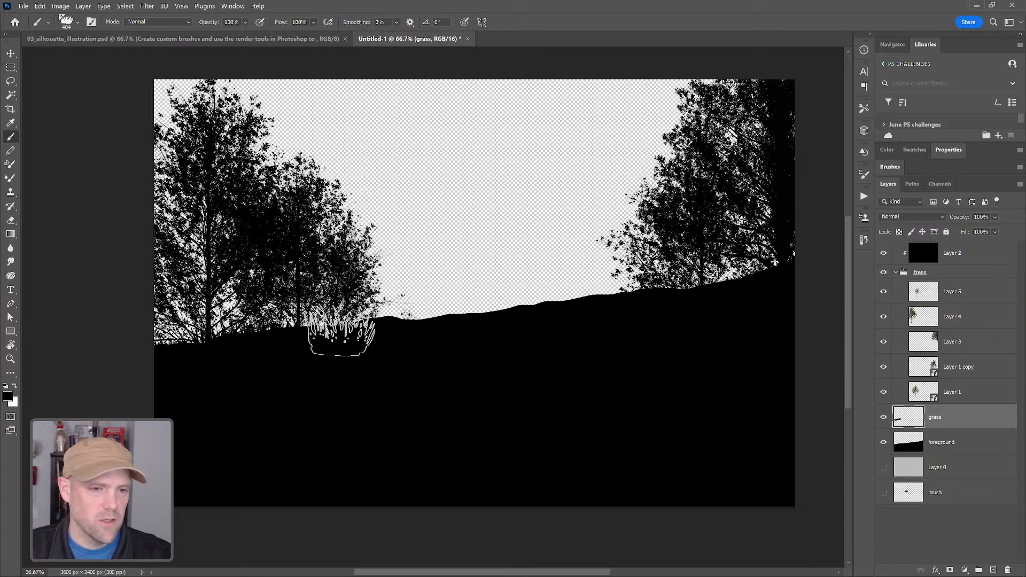
{"action": "key", "text": "bracketright"}
{"action": "key", "text": "bracketright"}
{"action": "key", "text": "bracketleft"}
{"action": "key", "text": "bracketleft"}
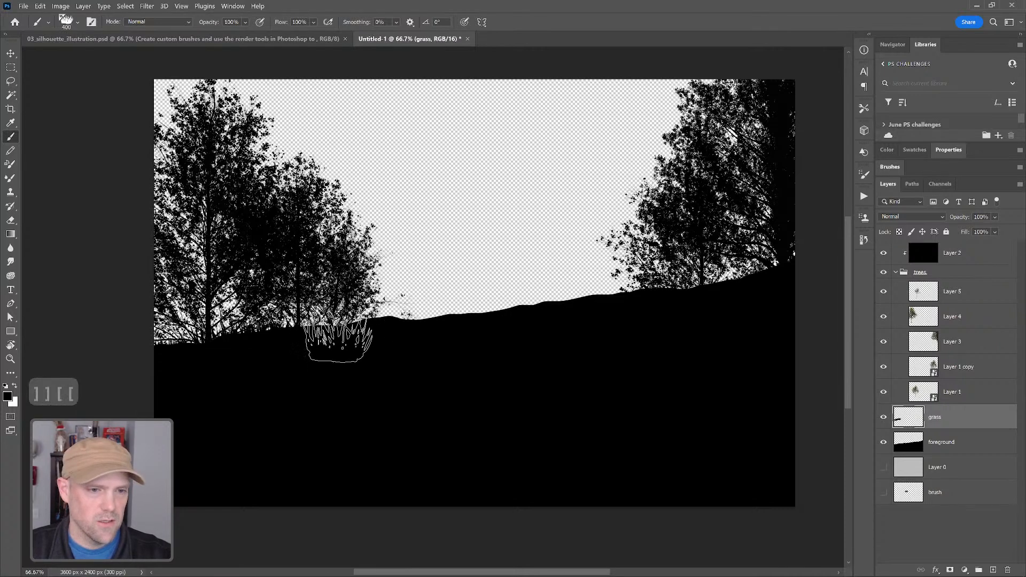
{"action": "key", "text": "bracketright"}
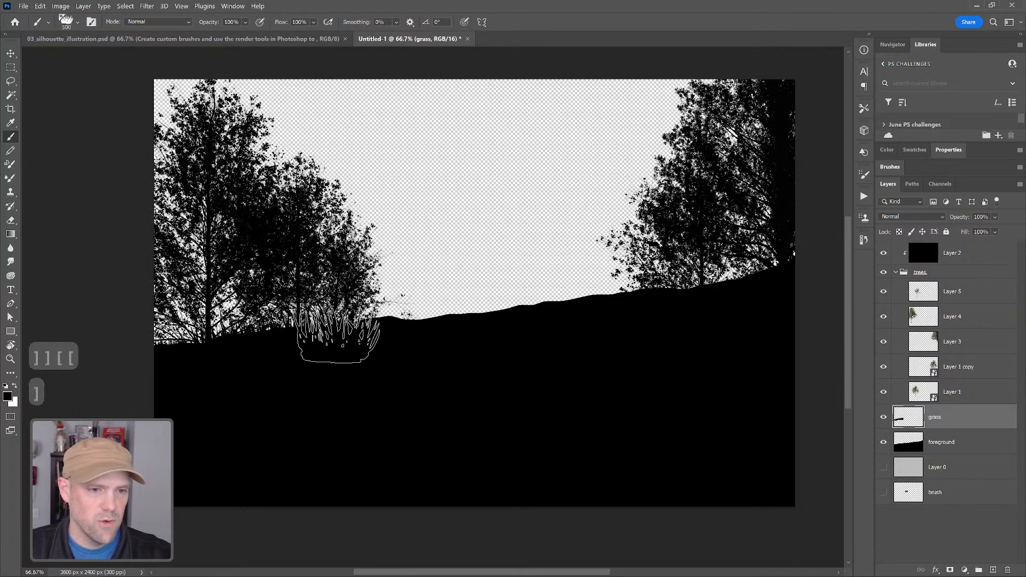
Vary the brush size and paint grass tufts along the slope's edge from the left trees toward the middle of the open gap.
{"action": "key", "text": "bracketleft"}
{"action": "key", "text": "bracketleft"}
{"action": "key", "text": "bracketright"}
{"action": "key", "text": "bracketright"}
{"action": "key", "text": "bracketleft"}
{"action": "key", "text": "bracketleft"}
{"action": "key", "text": "bracketleft"}
{"action": "key", "text": "bracketleft"}
{"action": "key", "text": "bracketleft"}
{"action": "key", "text": "bracketleft"}
{"action": "key", "text": "bracketright"}
{"action": "key", "text": "bracketright"}
{"action": "key", "text": "bracketright"}
{"action": "mouse_move", "coordinate": [441, 323]}
{"action": "left_mouse_down"}
{"action": "mouse_move", "coordinate": [420, 335]}
{"action": "mouse_move", "coordinate": [436, 323]}
{"action": "mouse_move", "coordinate": [499, 329]}
{"action": "left_mouse_up"}
{"action": "key", "text": "bracketleft"}
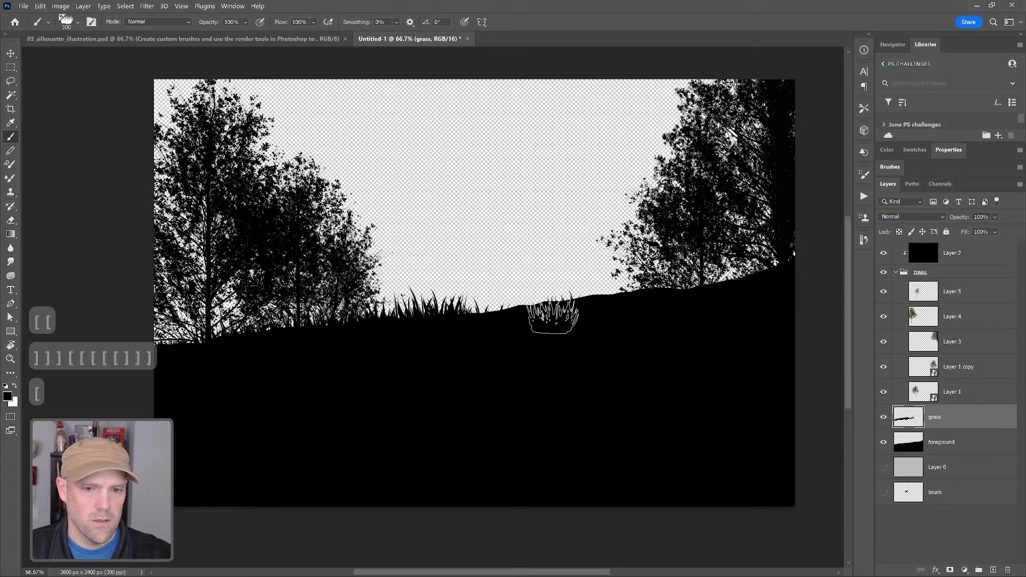
Enlarge the brush and paint grass along the slope's edge from mid-slope up beneath the right trees, ending at a 400 px brush.
{"action": "key", "text": "bracketright"}
{"action": "key", "text": "bracketright"}
{"action": "left_click_drag", "start_coordinate": [570, 312], "coordinate": [656, 303]}
{"action": "key", "text": "bracketleft"}
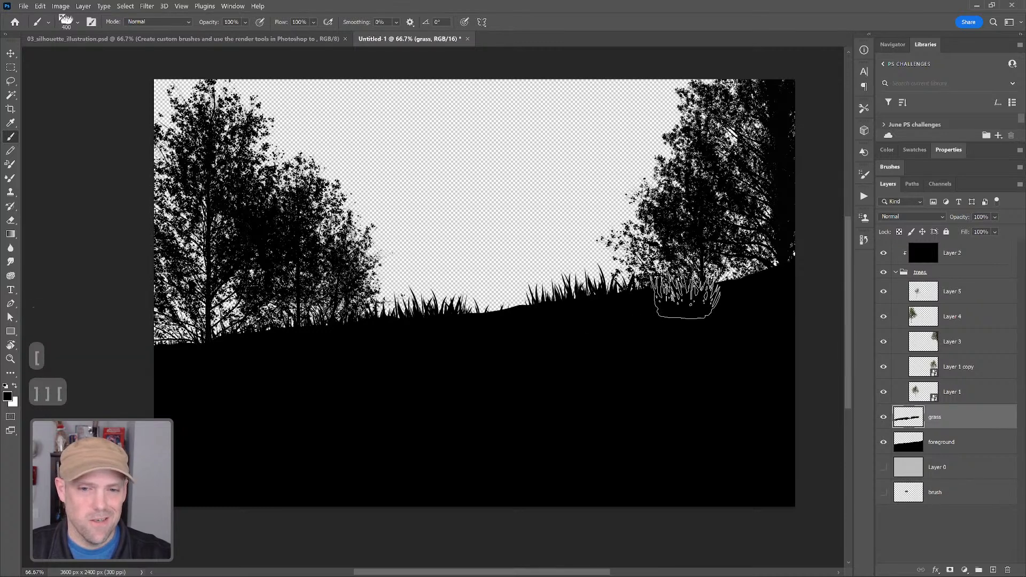
{"action": "key", "text": "bracketleft"}
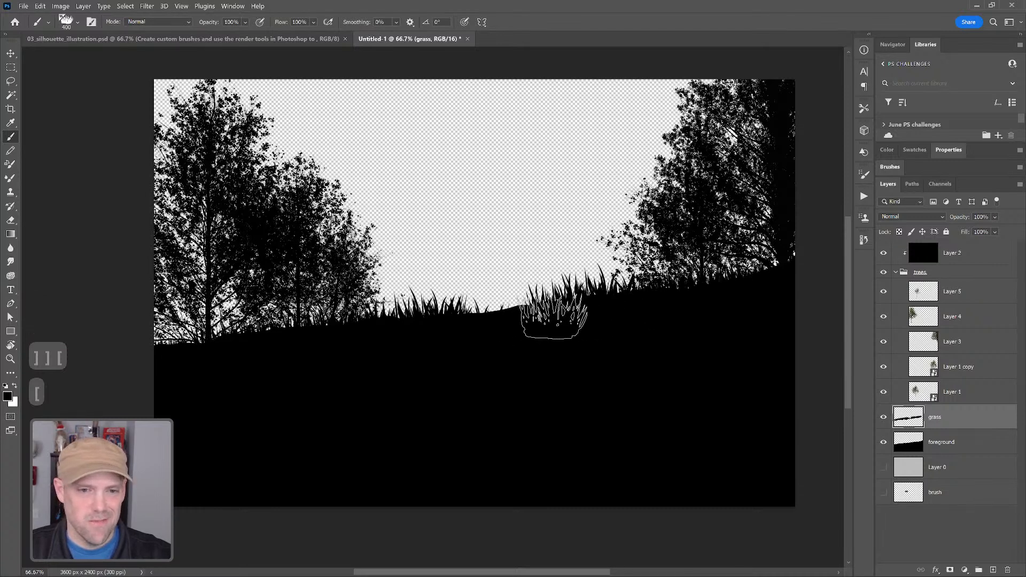
Erase the tips of the overly tall grass just left of the right trees, using the grass tuft brush as an eraser.
{"action": "key", "text": "grave"}
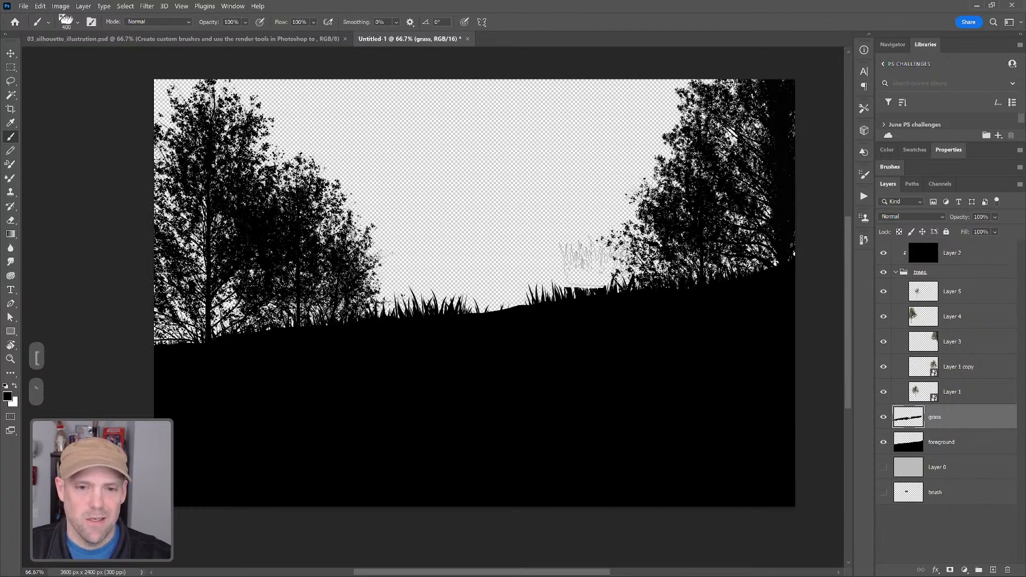
{"action": "left_click", "coordinate": [594, 266]}
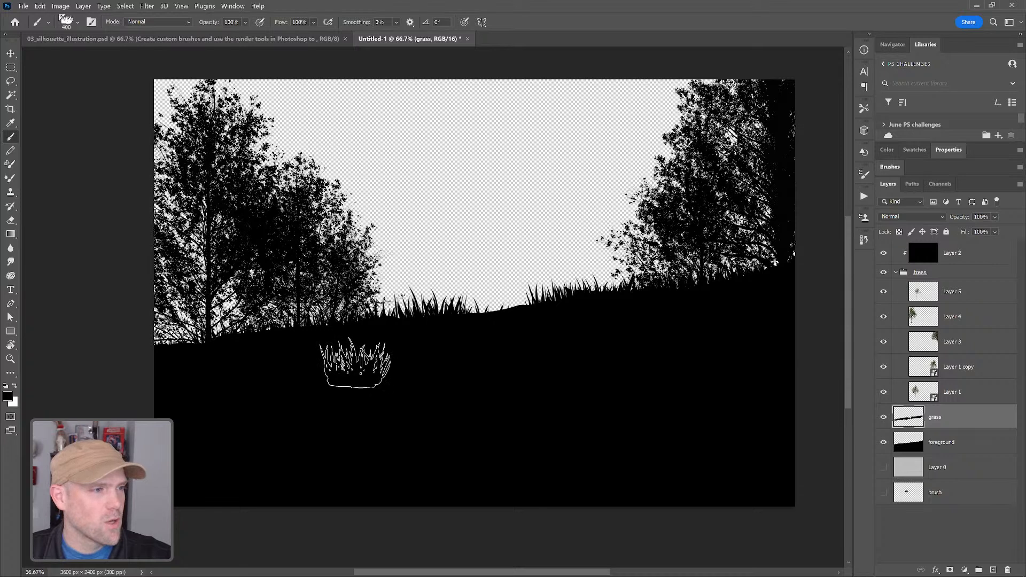
On the foreground layer, lasso a mound over the gap in the middle of the slope, fill it with black and deselect.
{"action": "left_click", "coordinate": [958, 445]}
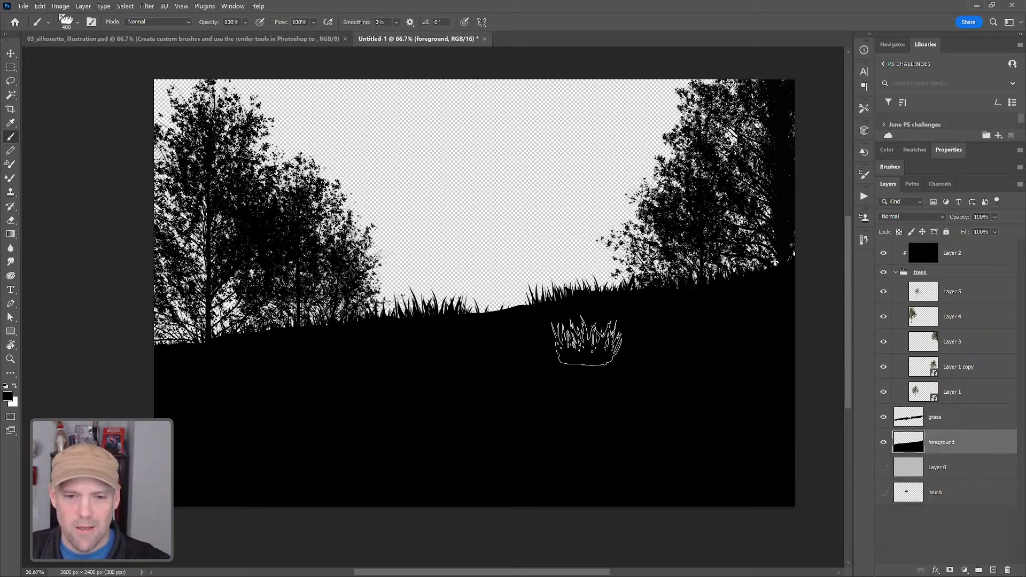
{"action": "key", "text": "l"}
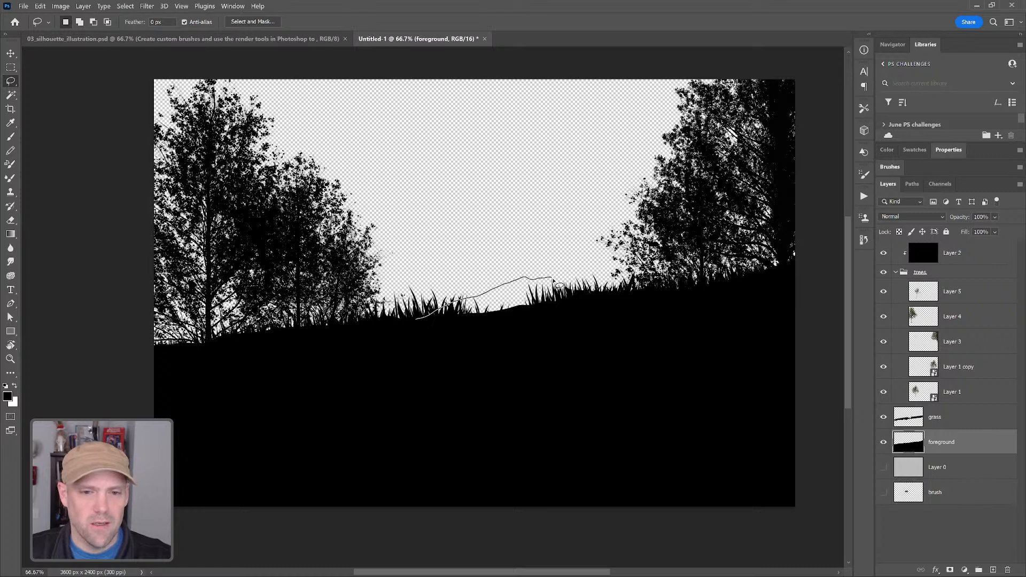
{"action": "mouse_move", "coordinate": [568, 295]}
{"action": "left_mouse_down"}
{"action": "mouse_move", "coordinate": [500, 343]}
{"action": "mouse_move", "coordinate": [443, 340]}
{"action": "left_mouse_up"}
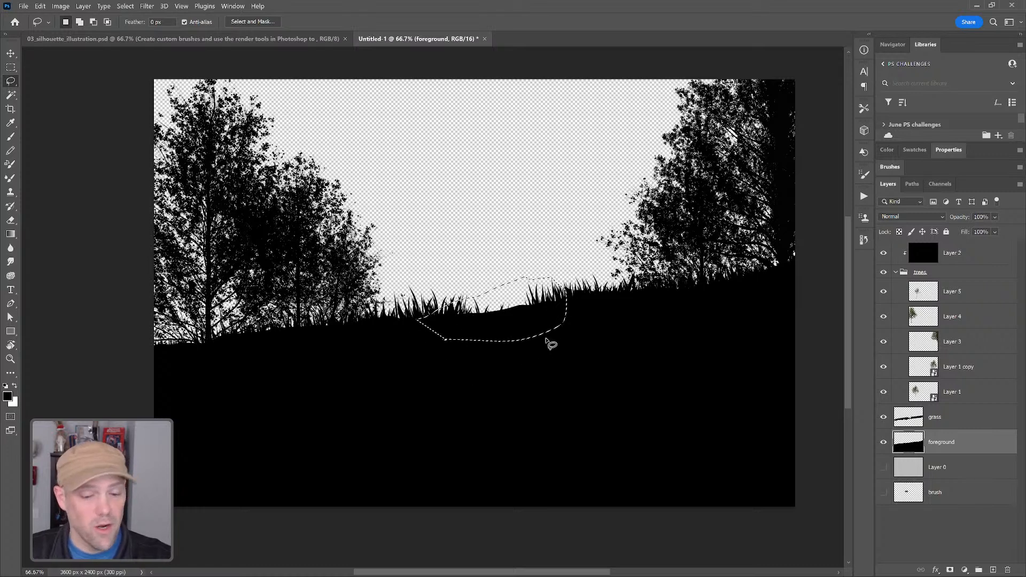
{"action": "key", "text": "alt+BackSpace"}
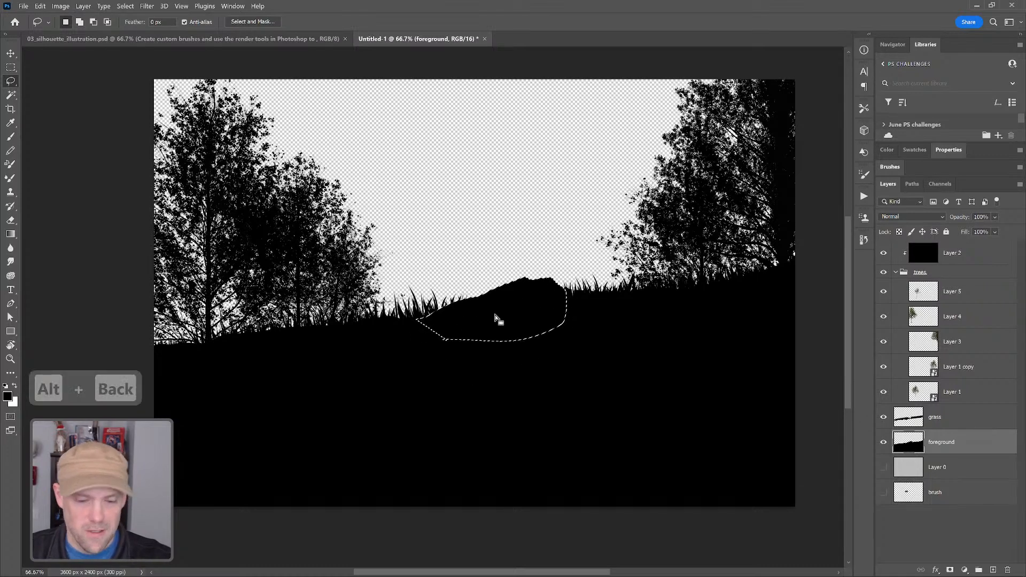
{"action": "key", "text": "ctrl+d"}
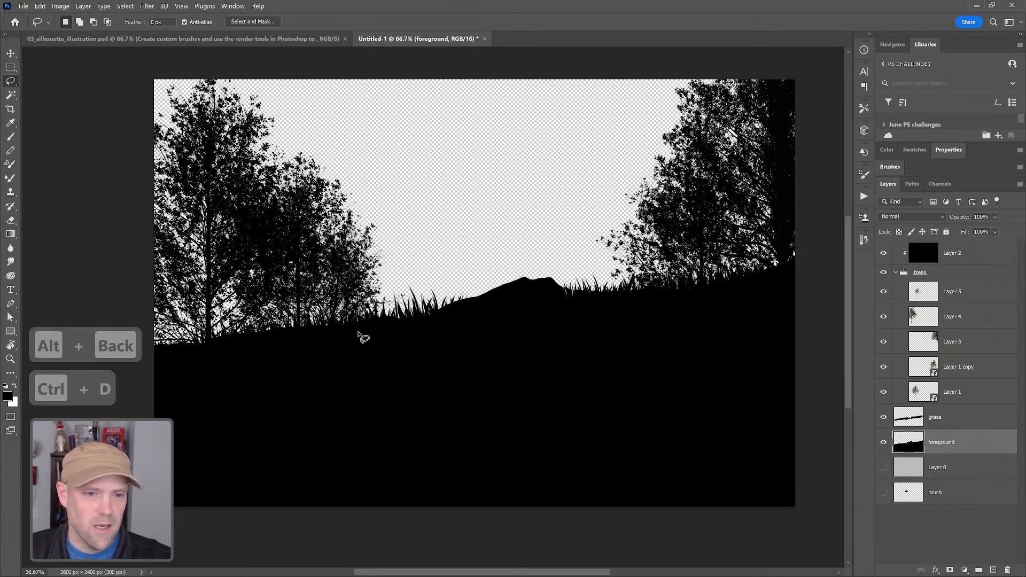
Lasso and fill two more black mounds on the slope, one beneath the left trees and one beneath the far right trees.
{"action": "mouse_move", "coordinate": [232, 334]}
{"action": "left_mouse_down"}
{"action": "mouse_move", "coordinate": [200, 352]}
{"action": "mouse_move", "coordinate": [286, 343]}
{"action": "mouse_move", "coordinate": [279, 338]}
{"action": "left_mouse_up"}
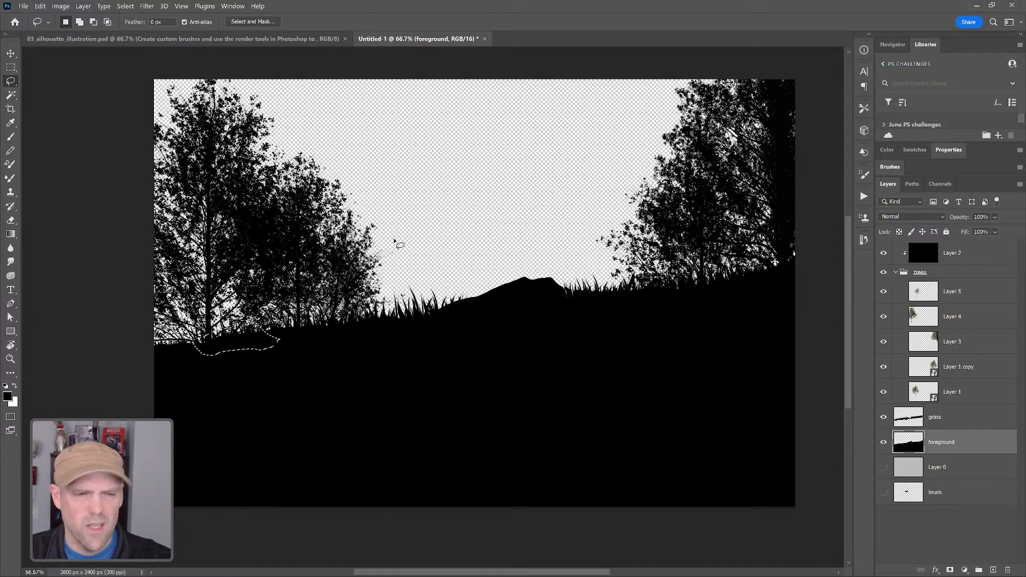
{"action": "key", "text": "alt+BackSpace"}
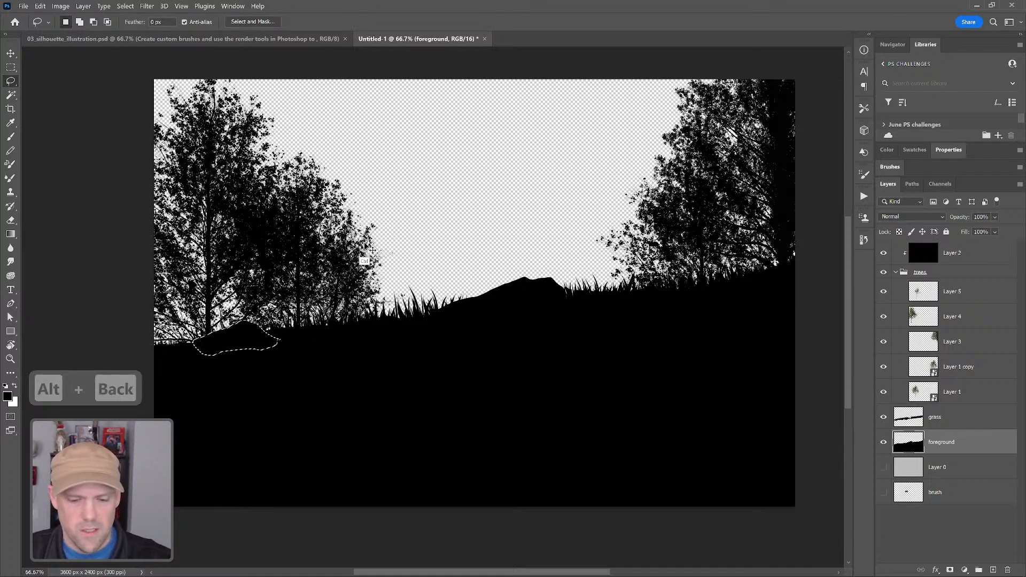
{"action": "key", "text": "ctrl+d"}
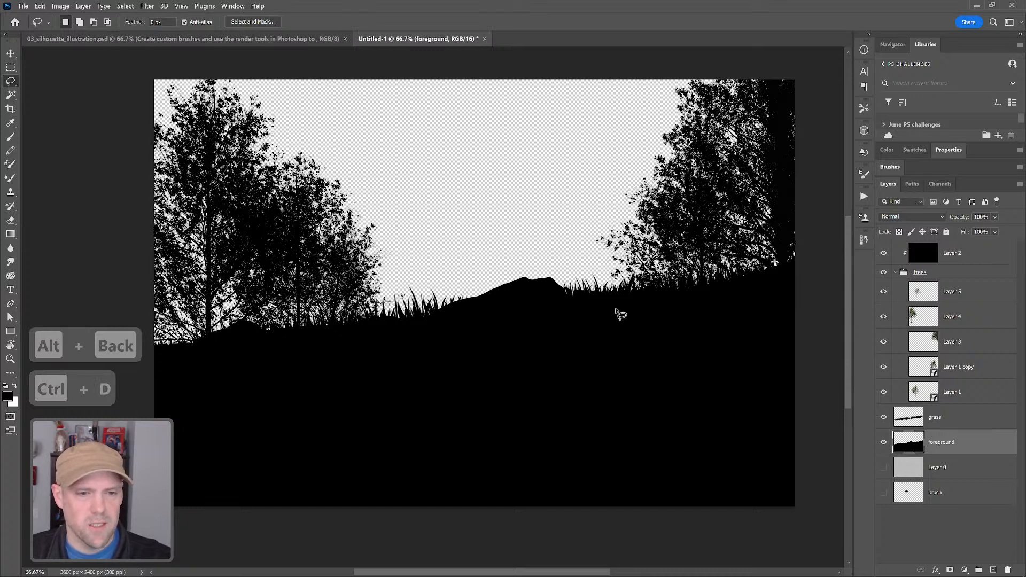
{"action": "left_click_drag", "start_coordinate": [690, 294], "coordinate": [717, 282]}
{"action": "mouse_move", "coordinate": [775, 263]}
{"action": "left_mouse_down"}
{"action": "mouse_move", "coordinate": [770, 284]}
{"action": "mouse_move", "coordinate": [691, 302]}
{"action": "left_mouse_up"}
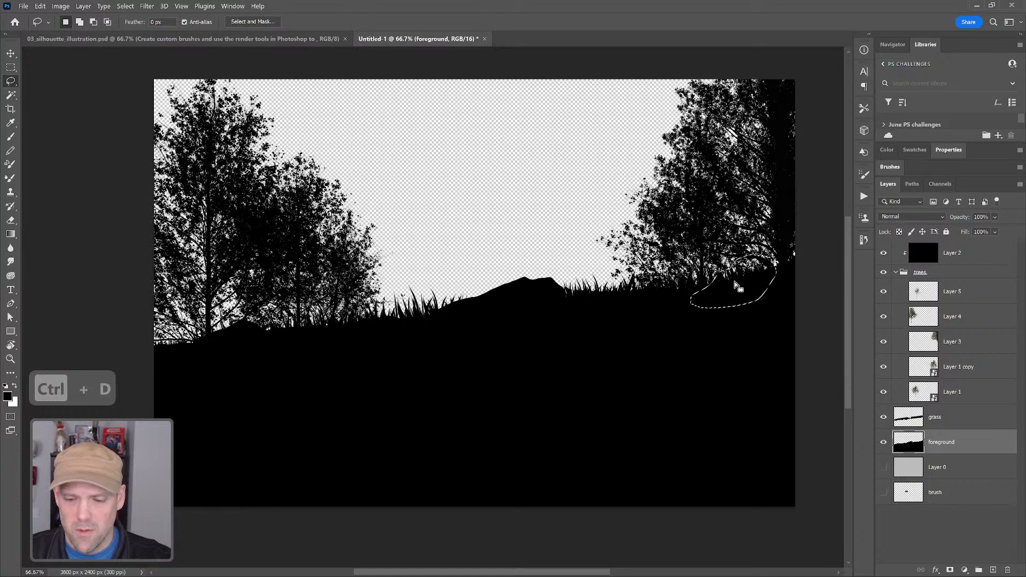
{"action": "key", "text": "alt+BackSpace"}
{"action": "key", "text": "ctrl+d"}
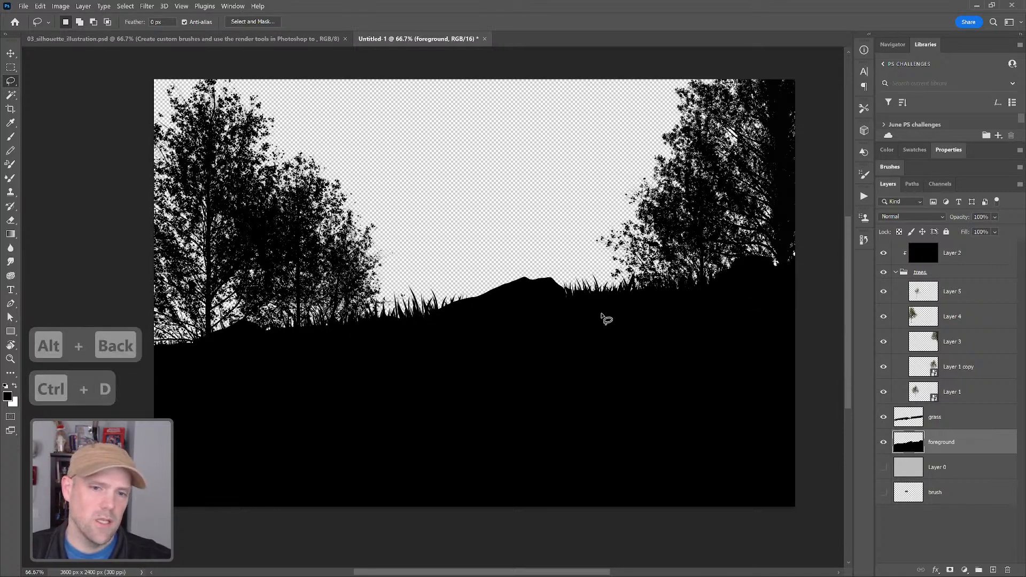
Lasso a small rounded bump on the slope at the near edge of the right trees, fill it with black and deselect.
{"action": "left_click_drag", "start_coordinate": [668, 299], "coordinate": [616, 295]}
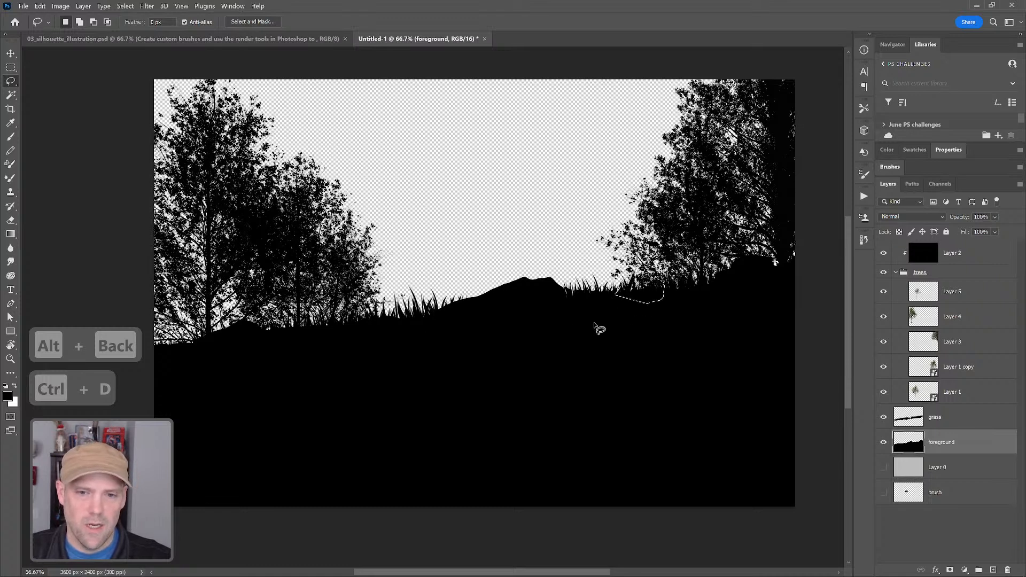
{"action": "key", "text": "alt+BackSpace"}
{"action": "key", "text": "ctrl+s"}
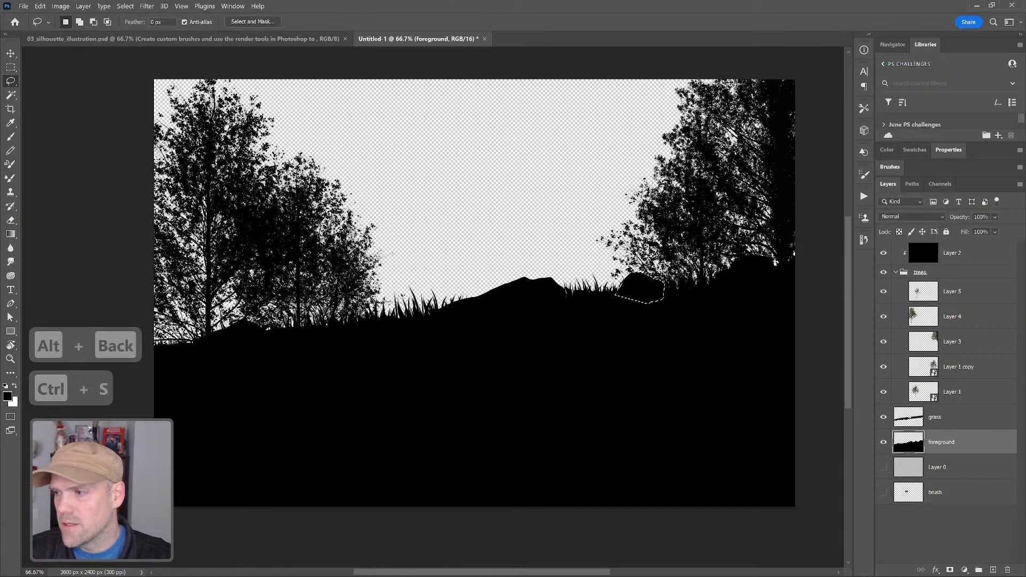
{"action": "key", "text": "ctrl+d"}
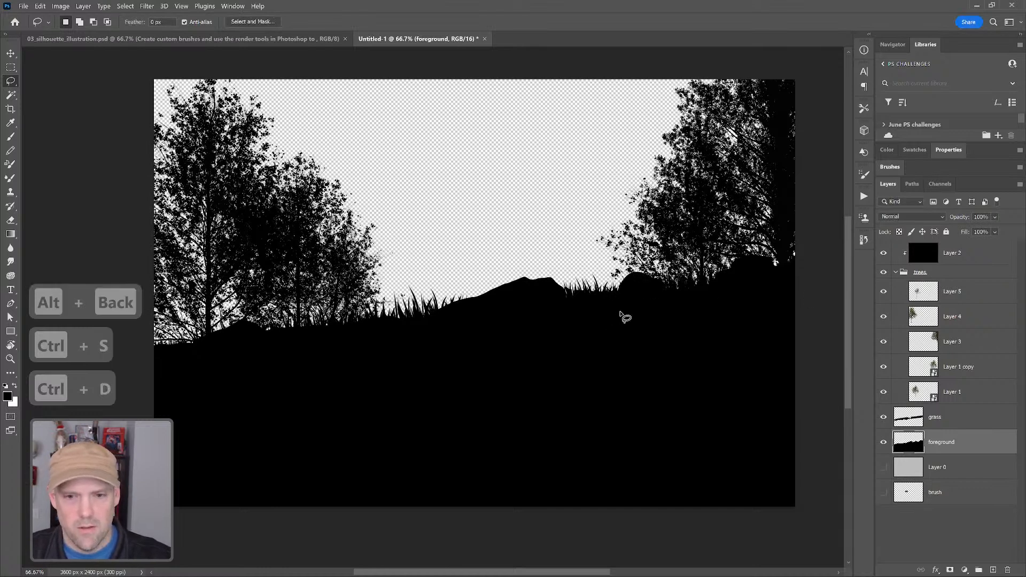
Add a new layer directly below the foreground layer and lasso a wavy hill spanning the full canvas width behind the slope.
{"action": "left_click", "coordinate": [966, 472]}
{"action": "left_click", "coordinate": [992, 570]}
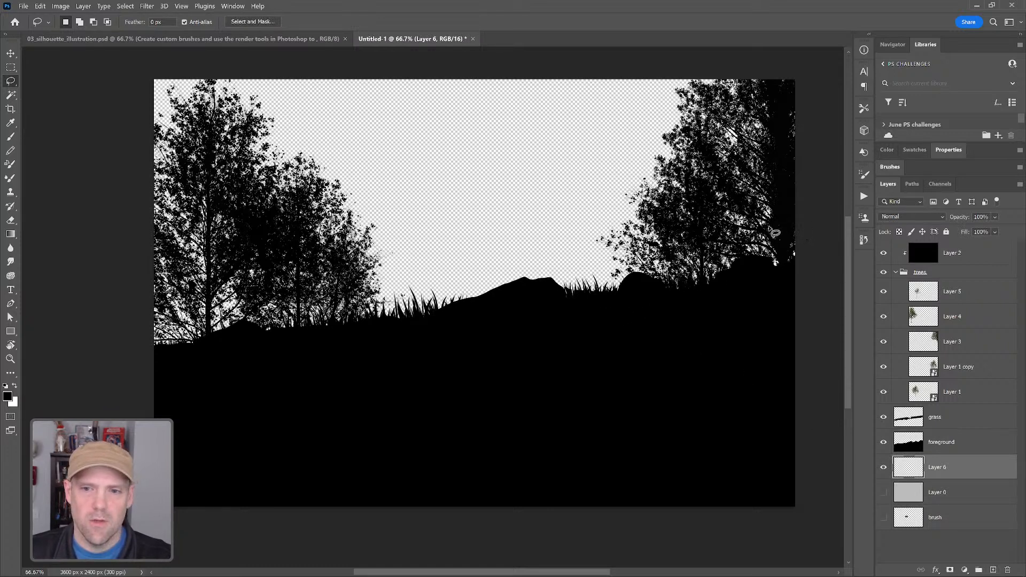
{"action": "left_click_drag", "start_coordinate": [210, 242], "coordinate": [305, 230]}
{"action": "mouse_move", "coordinate": [559, 225]}
{"action": "left_mouse_down"}
{"action": "mouse_move", "coordinate": [660, 202]}
{"action": "mouse_move", "coordinate": [763, 202]}
{"action": "left_mouse_up"}
{"action": "mouse_move", "coordinate": [812, 246]}
{"action": "left_mouse_down"}
{"action": "mouse_move", "coordinate": [727, 416]}
{"action": "mouse_move", "coordinate": [335, 423]}
{"action": "mouse_move", "coordinate": [88, 392]}
{"action": "mouse_move", "coordinate": [86, 329]}
{"action": "mouse_move", "coordinate": [113, 220]}
{"action": "left_mouse_up"}
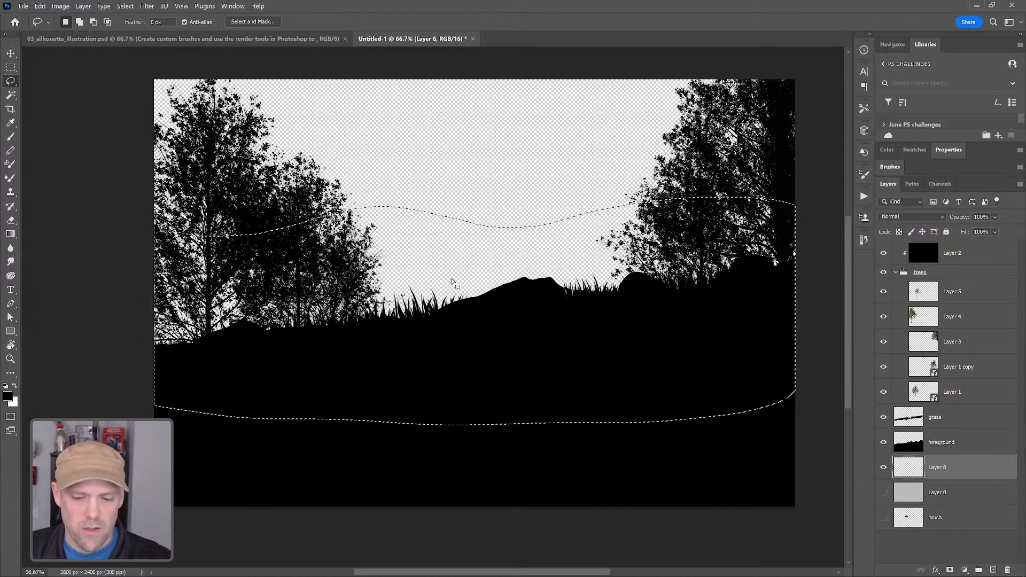
Edit the Gradient tool's pink-to-purple gradient, setting the purple end stop to the darker #44207e.
{"action": "key", "text": "g"}
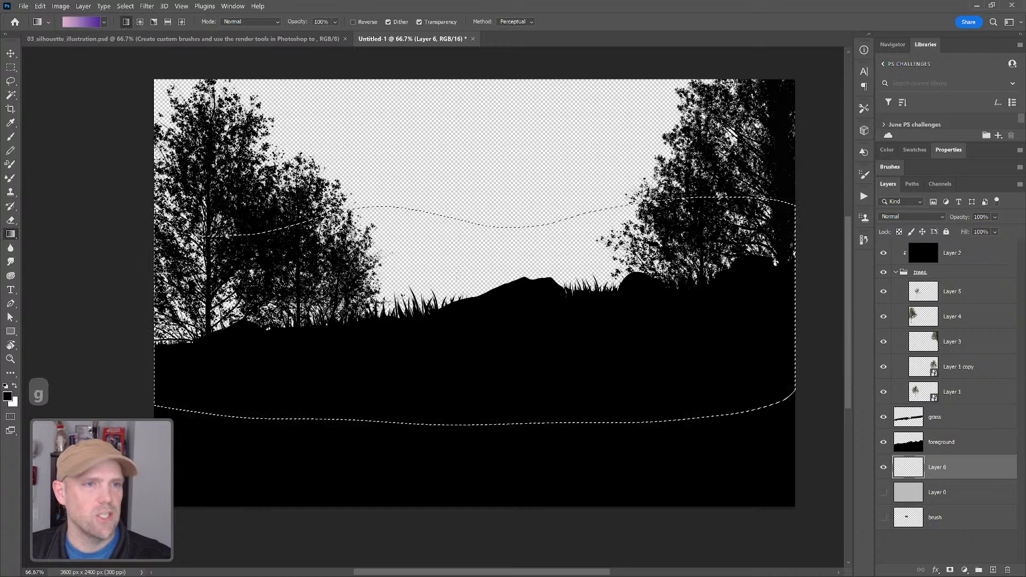
{"action": "left_click", "coordinate": [105, 22]}
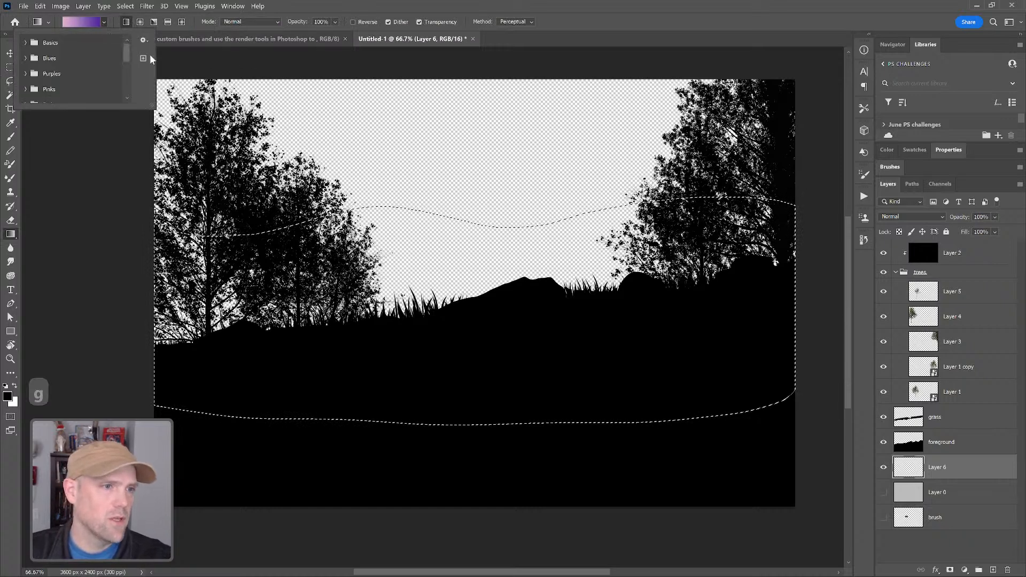
{"action": "left_click", "coordinate": [25, 73]}
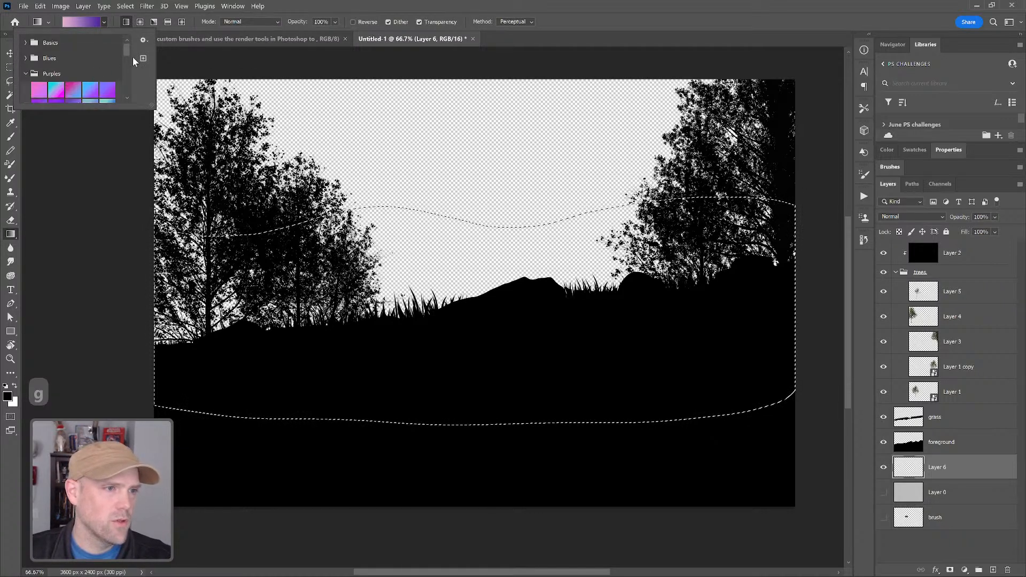
{"action": "mouse_move", "coordinate": [129, 47]}
{"action": "left_mouse_down"}
{"action": "mouse_move", "coordinate": [129, 76]}
{"action": "mouse_move", "coordinate": [131, 52]}
{"action": "mouse_move", "coordinate": [131, 76]}
{"action": "mouse_move", "coordinate": [133, 64]}
{"action": "left_mouse_up"}
{"action": "scroll", "coordinate": [136, 58], "scroll_direction": "up", "scroll_amount": 2}
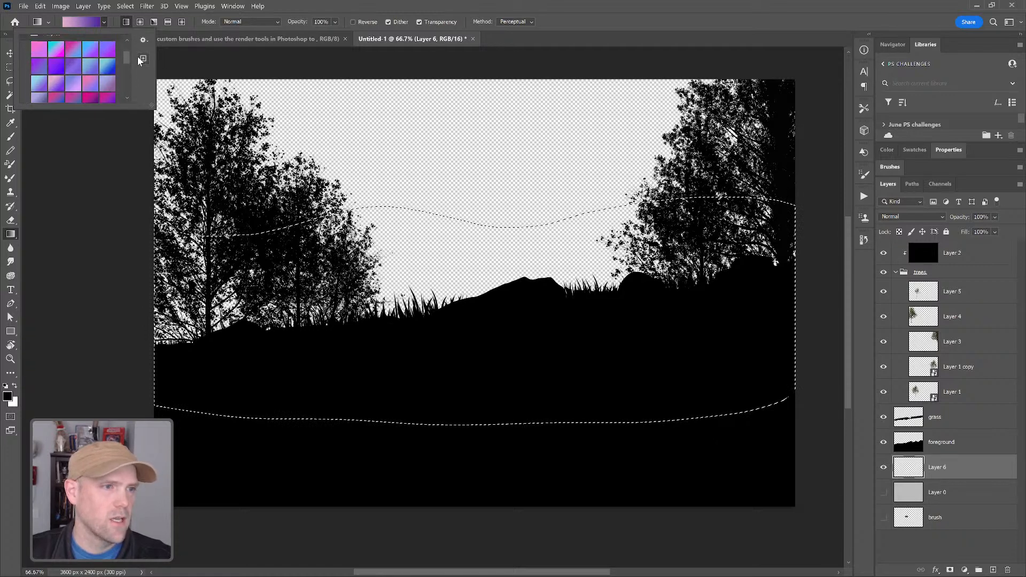
{"action": "left_click", "coordinate": [92, 20]}
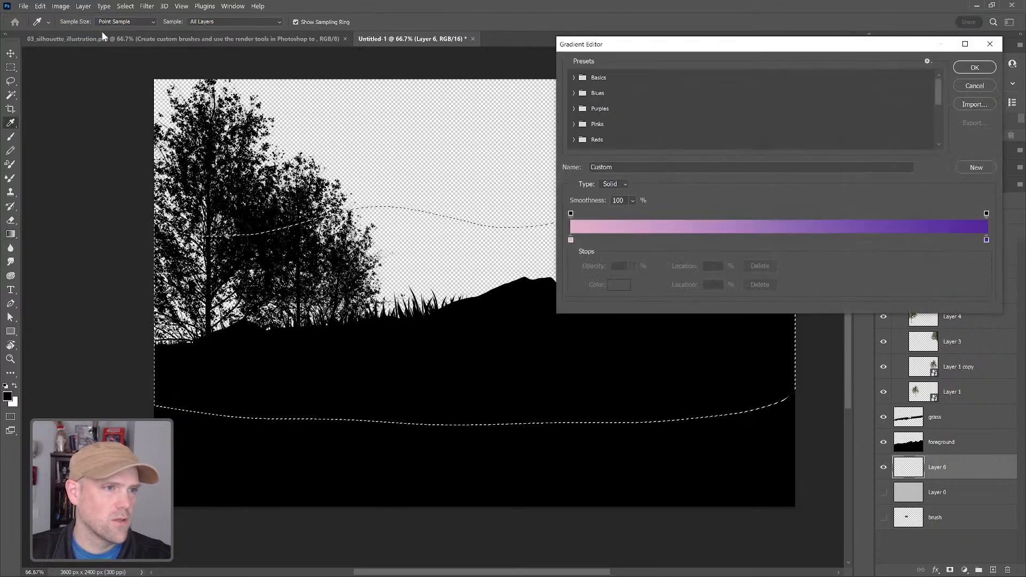
{"action": "left_click", "coordinate": [986, 240]}
{"action": "left_click", "coordinate": [617, 287]}
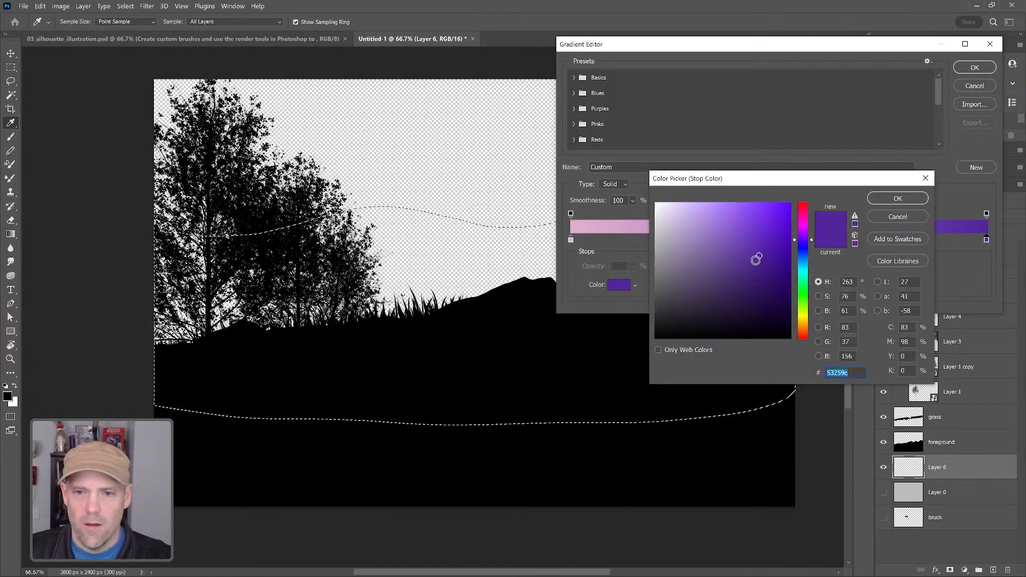
{"action": "left_click_drag", "start_coordinate": [759, 258], "coordinate": [757, 273]}
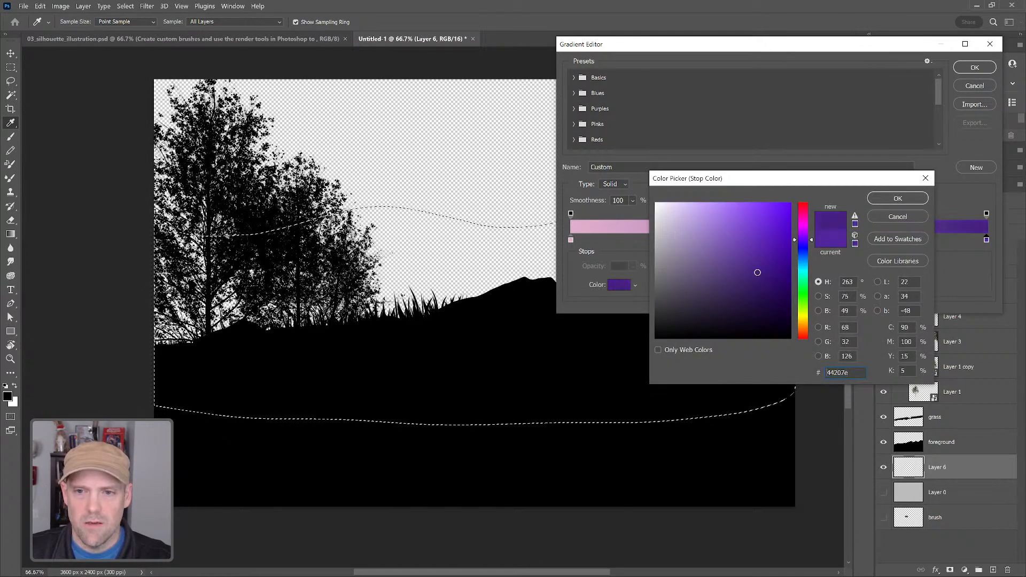
{"action": "left_click", "coordinate": [897, 199]}
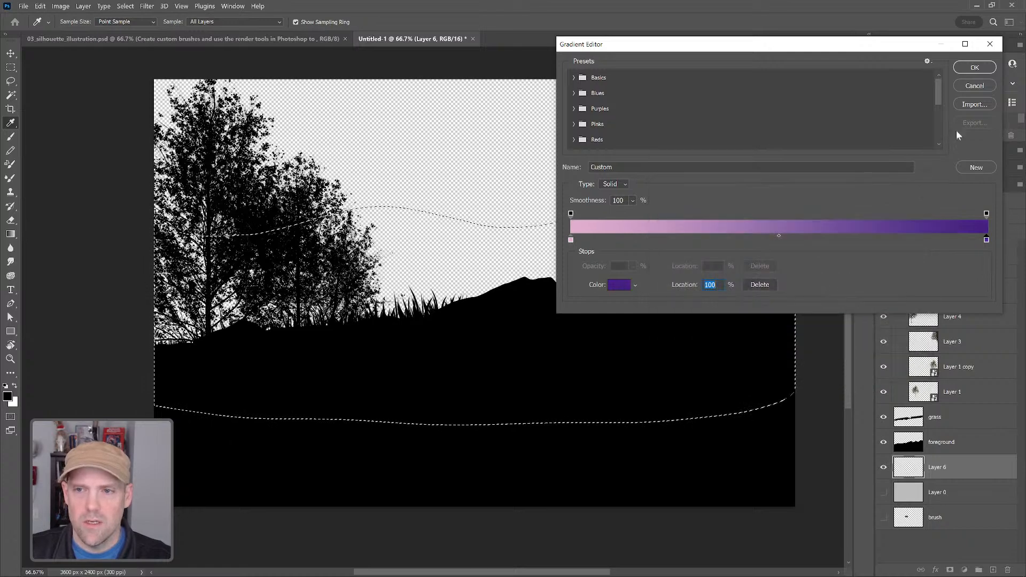
{"action": "left_click", "coordinate": [981, 68]}
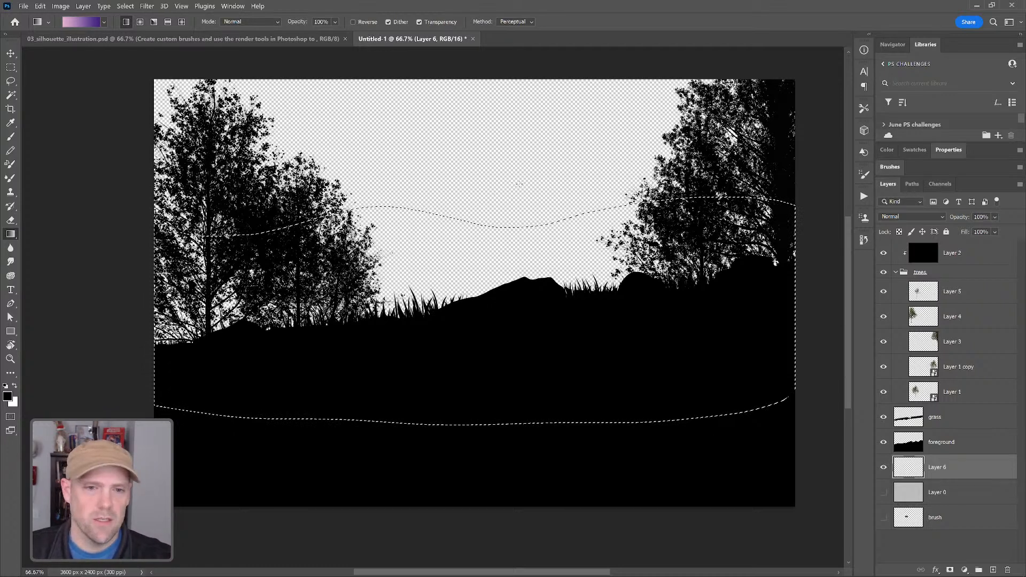
Fill the selected hill with the pink-to-purple gradient vertically, redoing it from near the canvas top down into the slope.
{"action": "left_click_drag", "start_coordinate": [526, 187], "coordinate": [527, 405]}
{"action": "key", "text": "ctrl+z"}
{"action": "left_click_drag", "start_coordinate": [567, 98], "coordinate": [568, 397]}
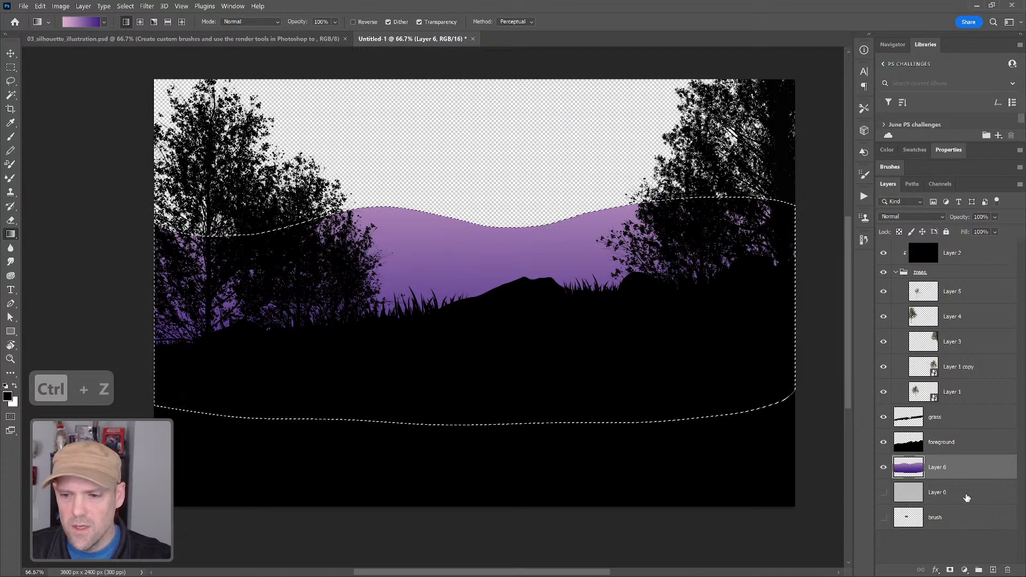
Add a new layer directly below the purple hill layer, clear the selection and switch to the Lasso tool.
{"action": "left_click", "coordinate": [993, 569], "text": "ctrl"}
{"action": "key", "text": "ctrl+d"}
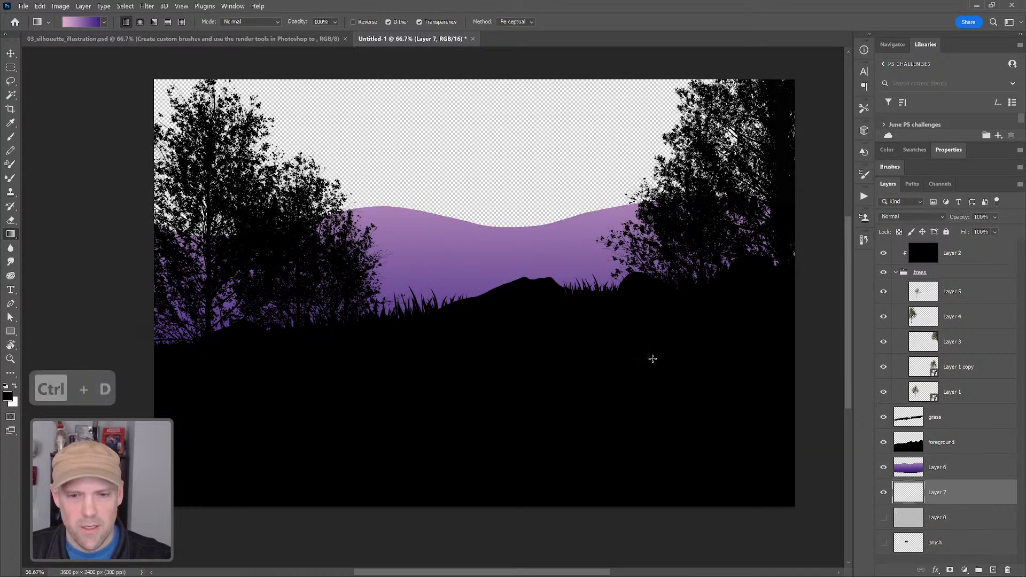
{"action": "key", "text": "l"}
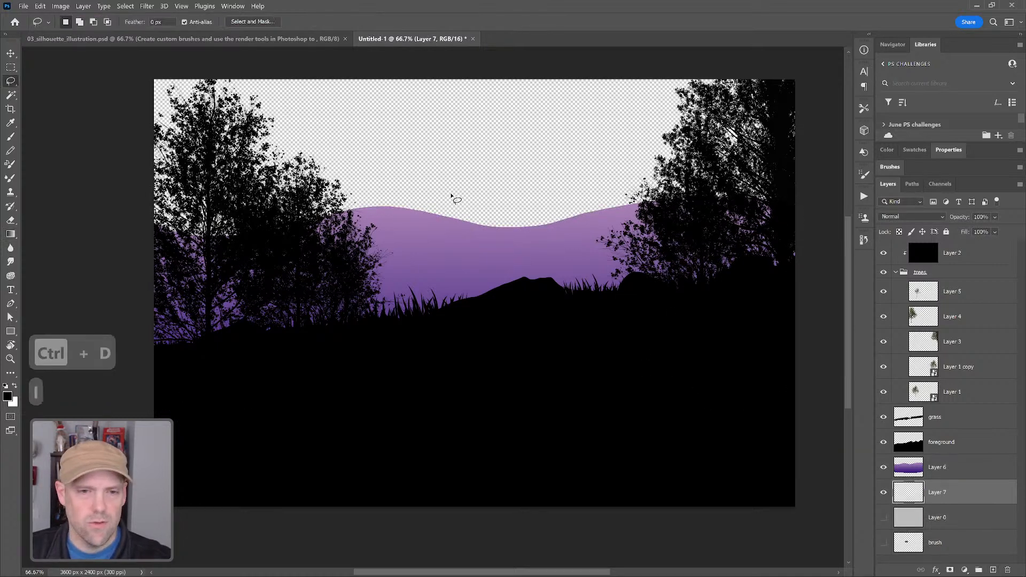
{"action": "mouse_move", "coordinate": [155, 170]}
{"action": "left_mouse_down"}
{"action": "mouse_move", "coordinate": [308, 183]}
{"action": "mouse_move", "coordinate": [380, 171]}
{"action": "left_mouse_up"}
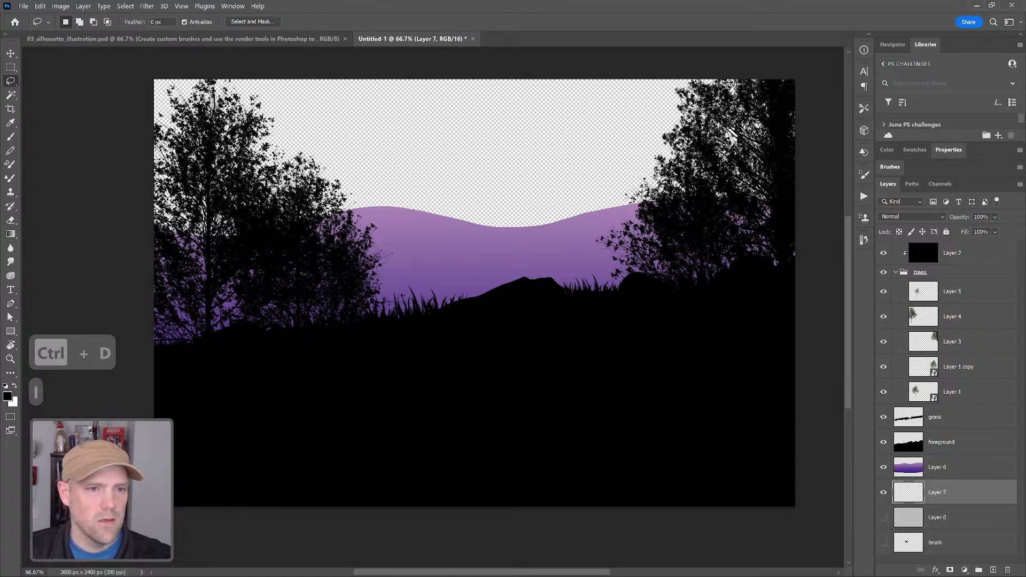
{"action": "key", "text": "ctrl+z"}
{"action": "key", "text": "ctrl+z"}
{"action": "mouse_move", "coordinate": [160, 161]}
{"action": "left_mouse_down"}
{"action": "mouse_move", "coordinate": [256, 165]}
{"action": "mouse_move", "coordinate": [355, 188]}
{"action": "mouse_move", "coordinate": [421, 170]}
{"action": "mouse_move", "coordinate": [743, 174]}
{"action": "left_mouse_up"}
{"action": "key", "text": "ctrl+z"}
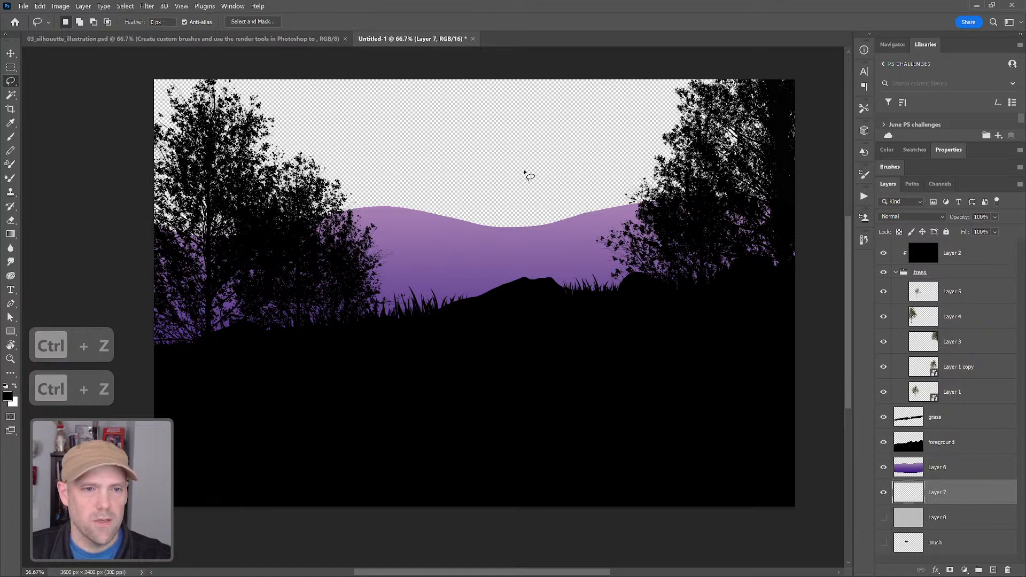
Lasso a higher wavy hill across the full canvas width, fill it with the vertical pink-to-purple gradient and deselect.
{"action": "mouse_move", "coordinate": [168, 170]}
{"action": "left_mouse_down"}
{"action": "mouse_move", "coordinate": [341, 172]}
{"action": "mouse_move", "coordinate": [452, 155]}
{"action": "mouse_move", "coordinate": [524, 169]}
{"action": "mouse_move", "coordinate": [660, 159]}
{"action": "mouse_move", "coordinate": [779, 172]}
{"action": "mouse_move", "coordinate": [800, 179]}
{"action": "mouse_move", "coordinate": [833, 387]}
{"action": "mouse_move", "coordinate": [484, 462]}
{"action": "mouse_move", "coordinate": [57, 274]}
{"action": "mouse_move", "coordinate": [65, 195]}
{"action": "left_mouse_up"}
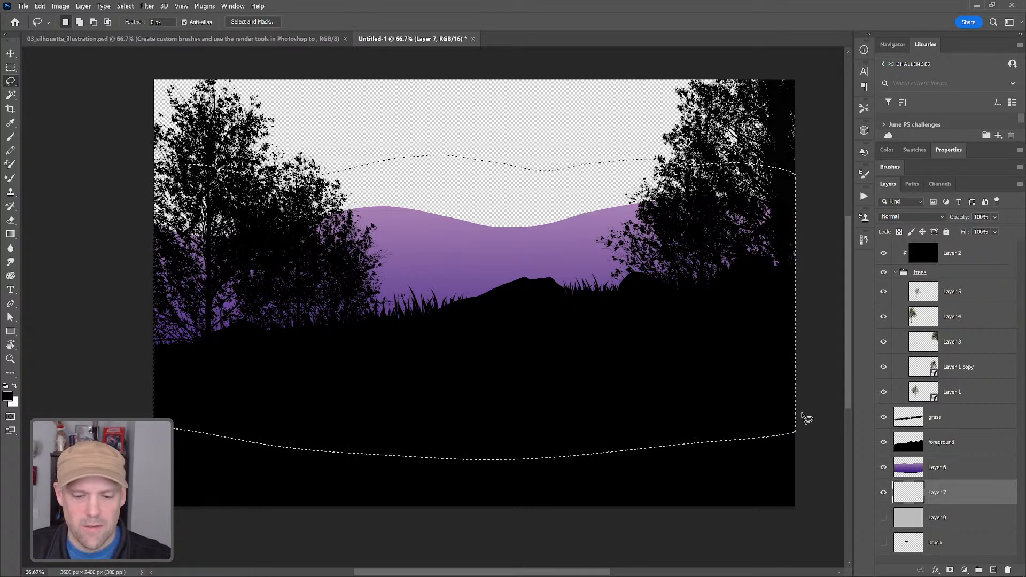
{"action": "key", "text": "g"}
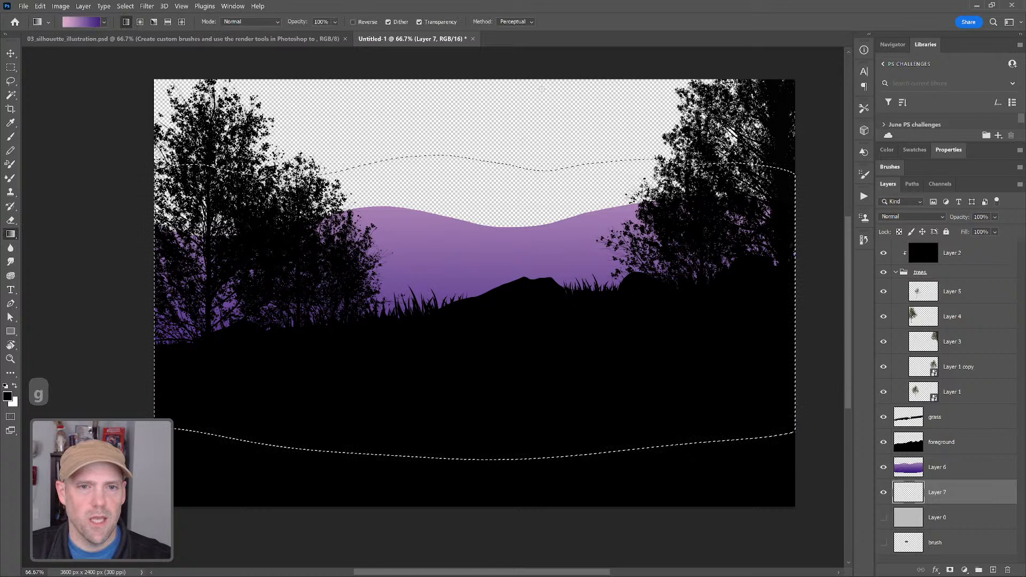
{"action": "mouse_move", "coordinate": [537, 90]}
{"action": "left_mouse_down"}
{"action": "mouse_move", "coordinate": [559, 389]}
{"action": "mouse_move", "coordinate": [531, 396]}
{"action": "left_mouse_up"}
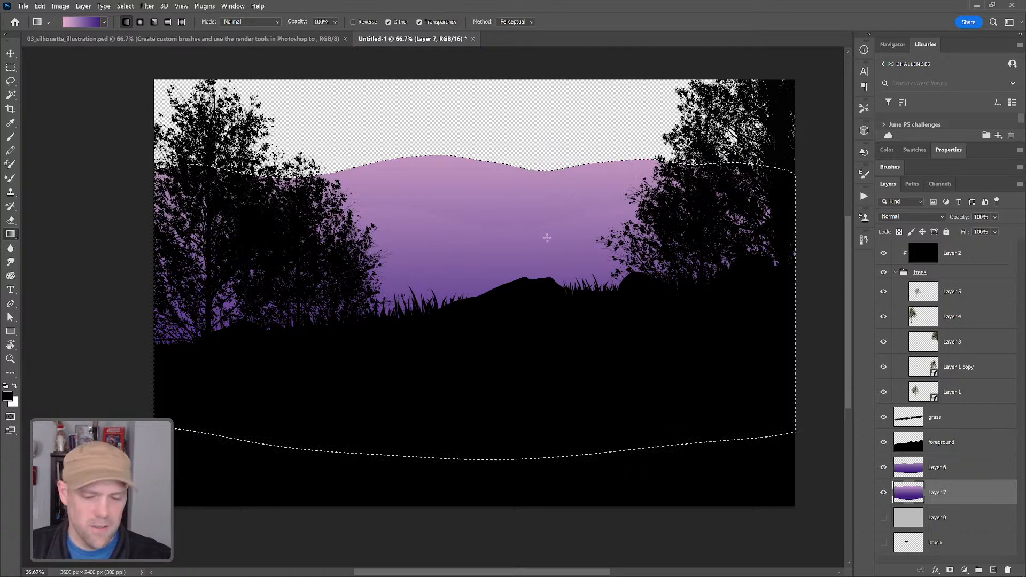
{"action": "key", "text": "ctrl+d"}
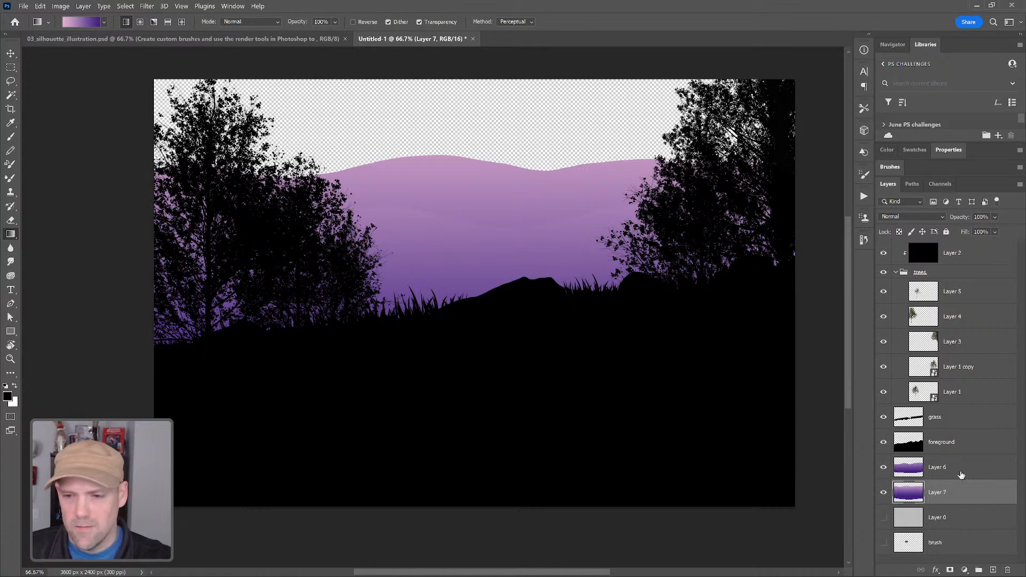
Add a new layer directly below Layer 7 and switch to the Lasso tool.
{"action": "left_click", "coordinate": [993, 570], "text": "ctrl"}
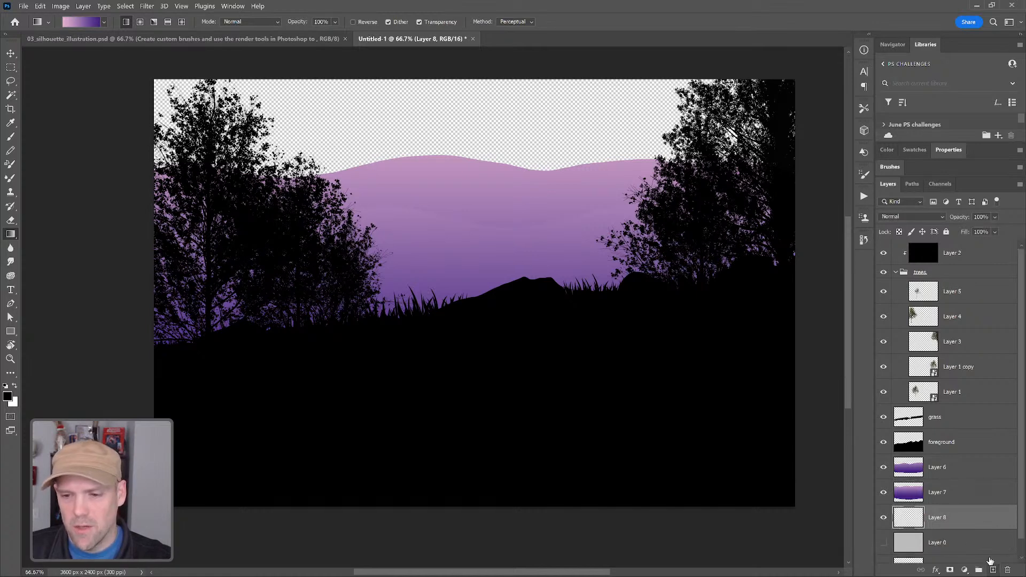
{"action": "key", "text": "l"}
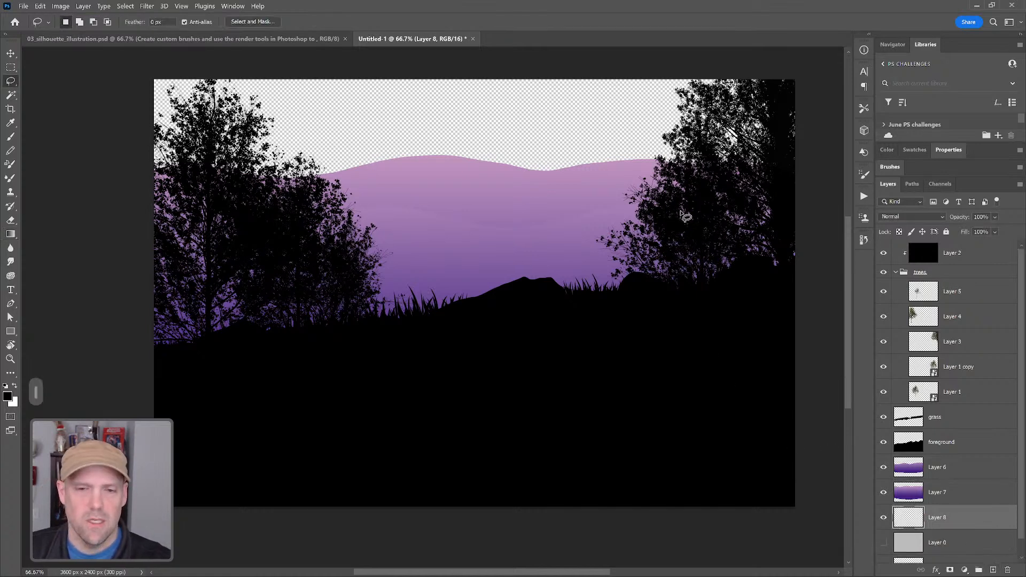
{"action": "mouse_move", "coordinate": [155, 148]}
{"action": "left_mouse_down"}
{"action": "mouse_move", "coordinate": [367, 136]}
{"action": "mouse_move", "coordinate": [566, 159]}
{"action": "left_mouse_up"}
{"action": "key", "text": "ctrl+z"}
{"action": "mouse_move", "coordinate": [147, 153]}
{"action": "left_mouse_down"}
{"action": "mouse_move", "coordinate": [209, 137]}
{"action": "mouse_move", "coordinate": [398, 136]}
{"action": "left_mouse_up"}
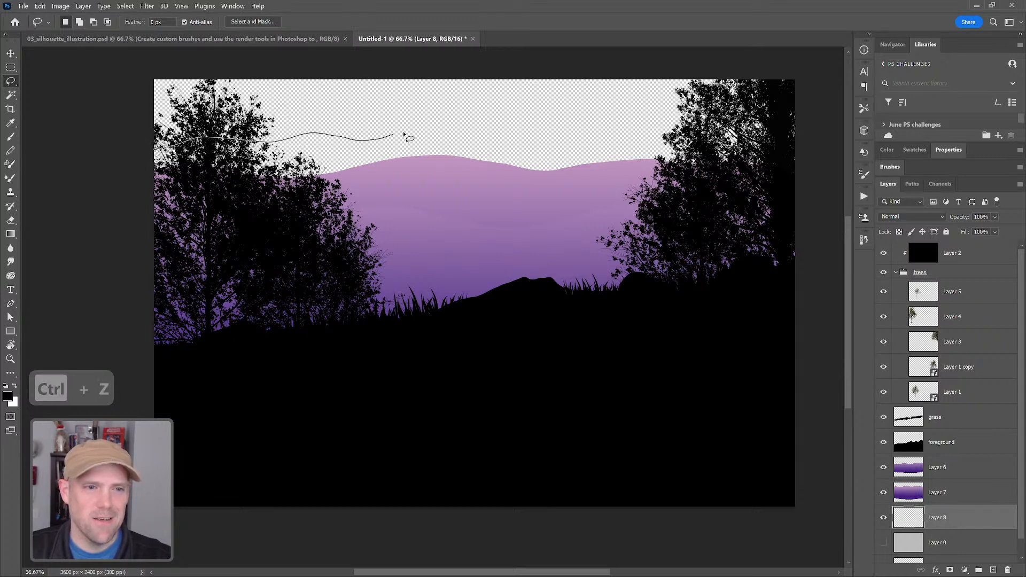
{"action": "left_click_drag", "start_coordinate": [462, 141], "coordinate": [524, 133]}
{"action": "left_click_drag", "start_coordinate": [592, 139], "coordinate": [814, 138]}
{"action": "key", "text": "ctrl+z"}
Lasso a third wavy hill above the others across the full canvas width, fill it with the vertical pink-to-purple gradient and deselect.
{"action": "mouse_move", "coordinate": [148, 148]}
{"action": "left_mouse_down"}
{"action": "mouse_move", "coordinate": [270, 132]}
{"action": "mouse_move", "coordinate": [356, 144]}
{"action": "left_mouse_up"}
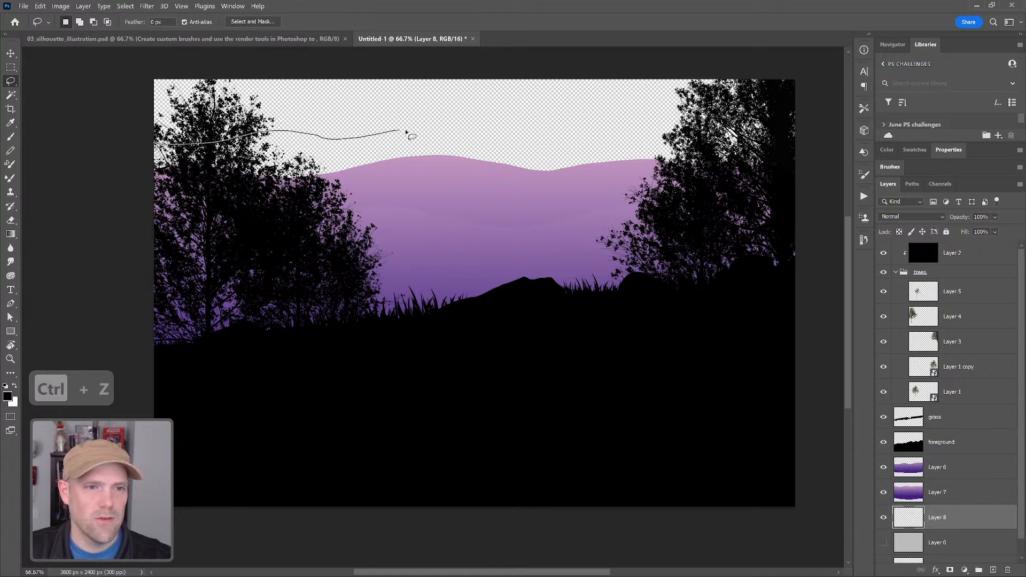
{"action": "mouse_move", "coordinate": [444, 135]}
{"action": "left_mouse_down"}
{"action": "mouse_move", "coordinate": [772, 135]}
{"action": "mouse_move", "coordinate": [812, 152]}
{"action": "mouse_move", "coordinate": [803, 371]}
{"action": "mouse_move", "coordinate": [160, 470]}
{"action": "mouse_move", "coordinate": [153, 181]}
{"action": "left_mouse_up"}
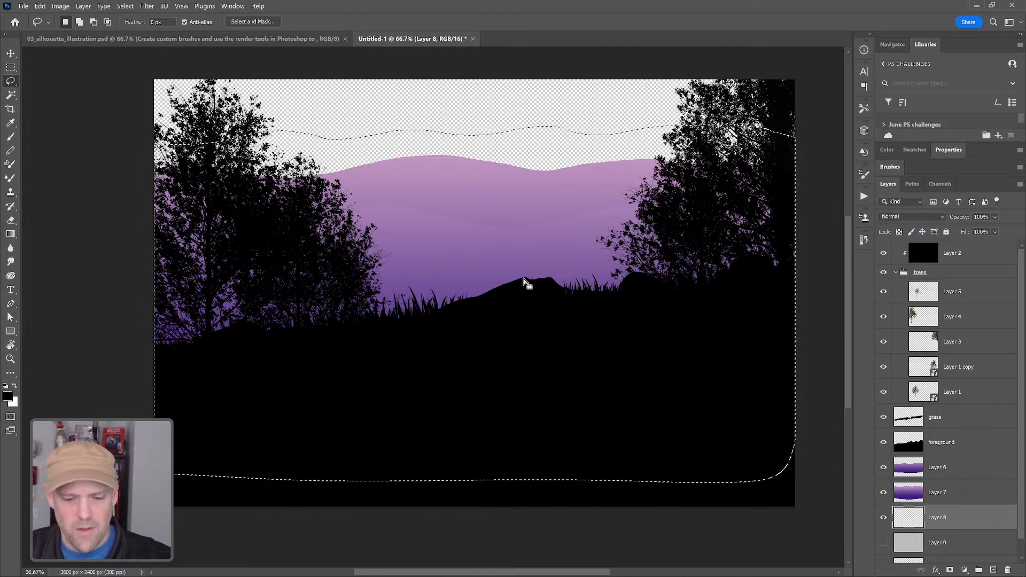
{"action": "key", "text": "g"}
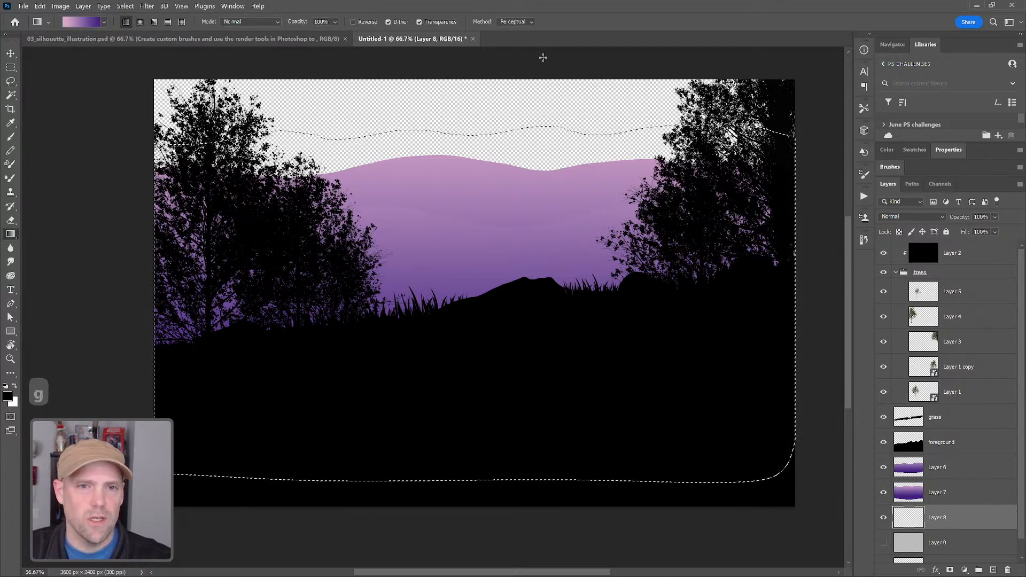
{"action": "mouse_move", "coordinate": [535, 115]}
{"action": "left_mouse_down"}
{"action": "mouse_move", "coordinate": [518, 258]}
{"action": "mouse_move", "coordinate": [559, 366]}
{"action": "mouse_move", "coordinate": [538, 356]}
{"action": "left_mouse_up"}
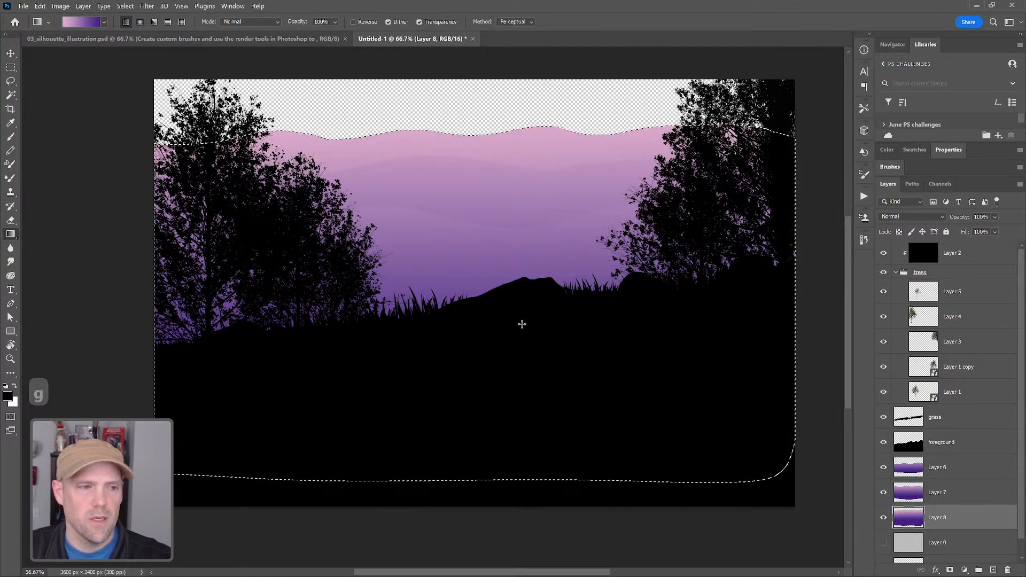
{"action": "key", "text": "ctrl"}
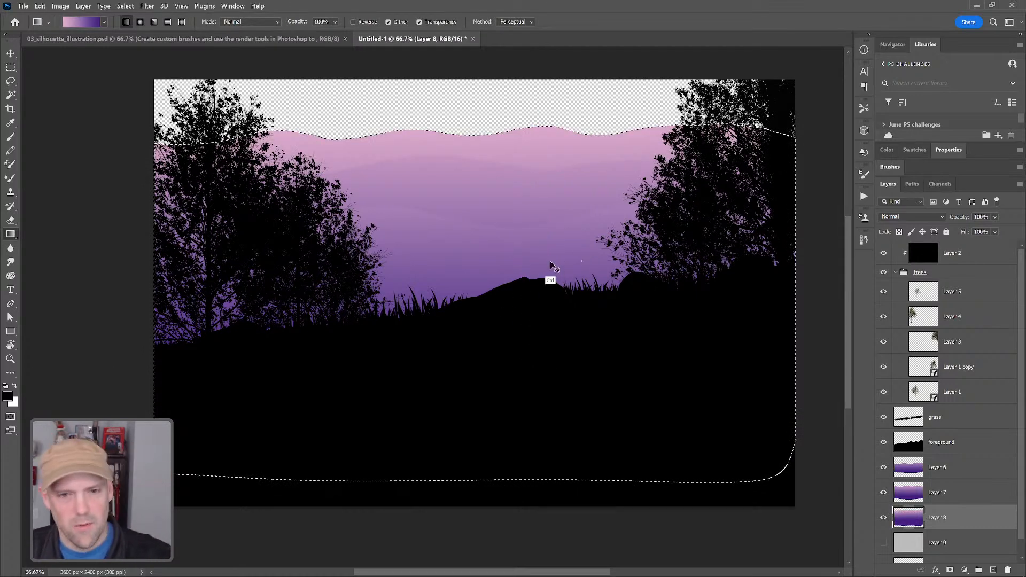
{"action": "key", "text": "ctrl+d"}
Darken the nearest purple hill, Layer 6, with Levels by setting the shadow input level to 34.
{"action": "left_click", "coordinate": [952, 470]}
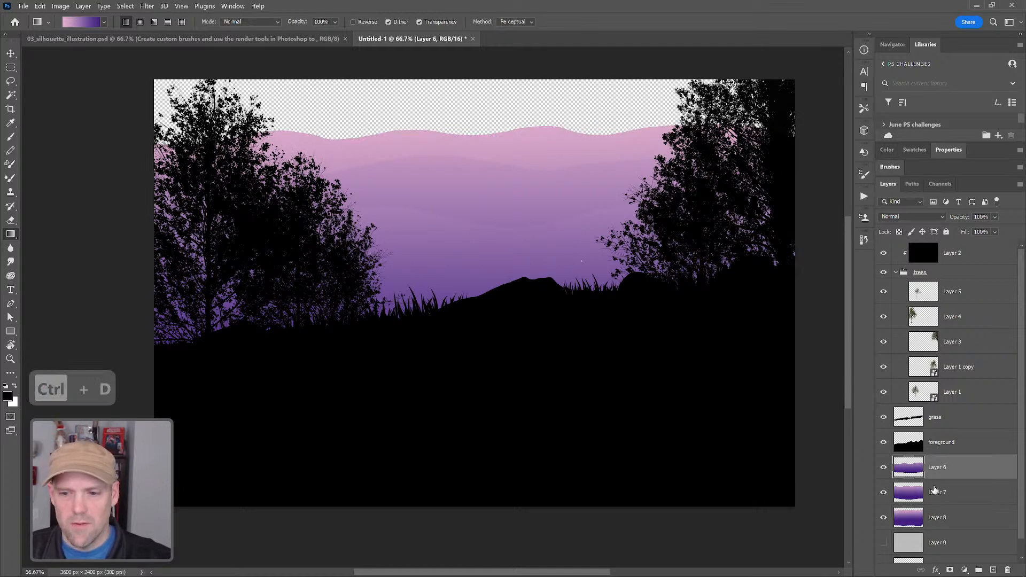
{"action": "key", "text": "ctrl+l"}
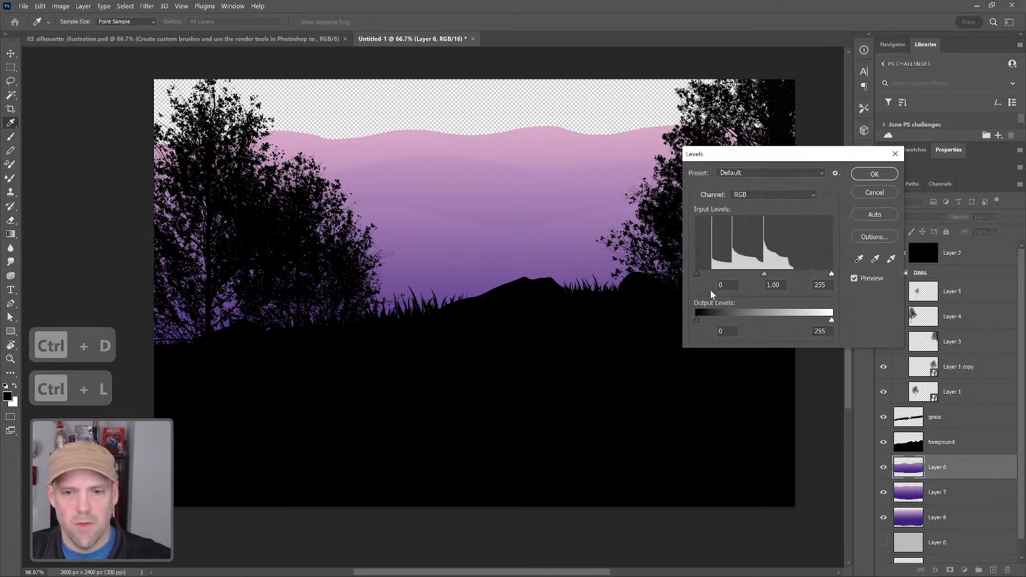
{"action": "left_click_drag", "start_coordinate": [698, 273], "coordinate": [714, 274]}
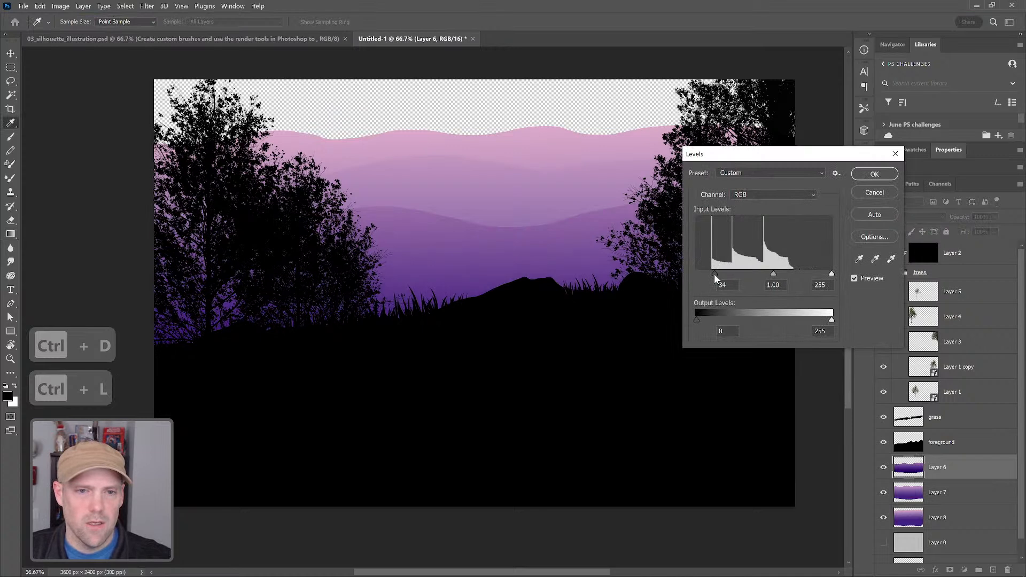
{"action": "left_click", "coordinate": [874, 175]}
{"action": "key", "text": "g"}
Apply Levels to the middle hill, Layer 7, with a shadow input of 25 and a highlight input of 236.
{"action": "key", "text": "alt+bracketleft"}
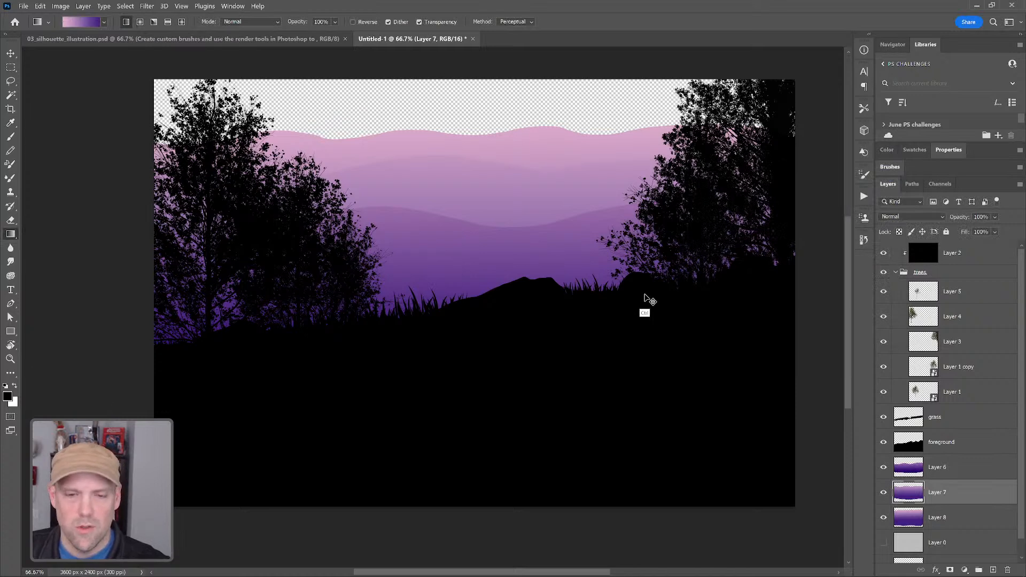
{"action": "key", "text": "ctrl+l"}
{"action": "left_click_drag", "start_coordinate": [697, 274], "coordinate": [708, 274]}
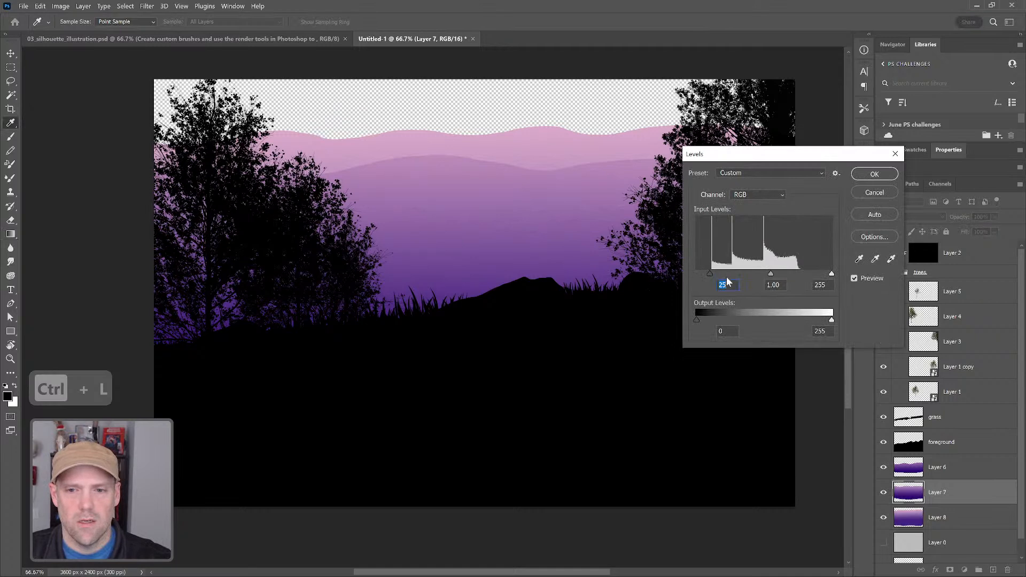
{"action": "left_click_drag", "start_coordinate": [831, 274], "coordinate": [821, 273]}
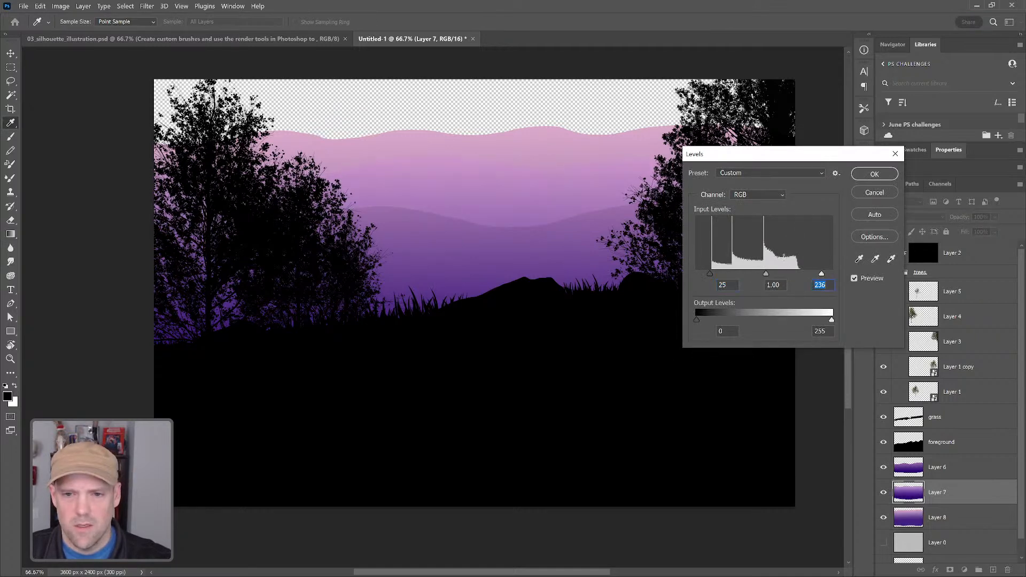
{"action": "left_click", "coordinate": [874, 174]}
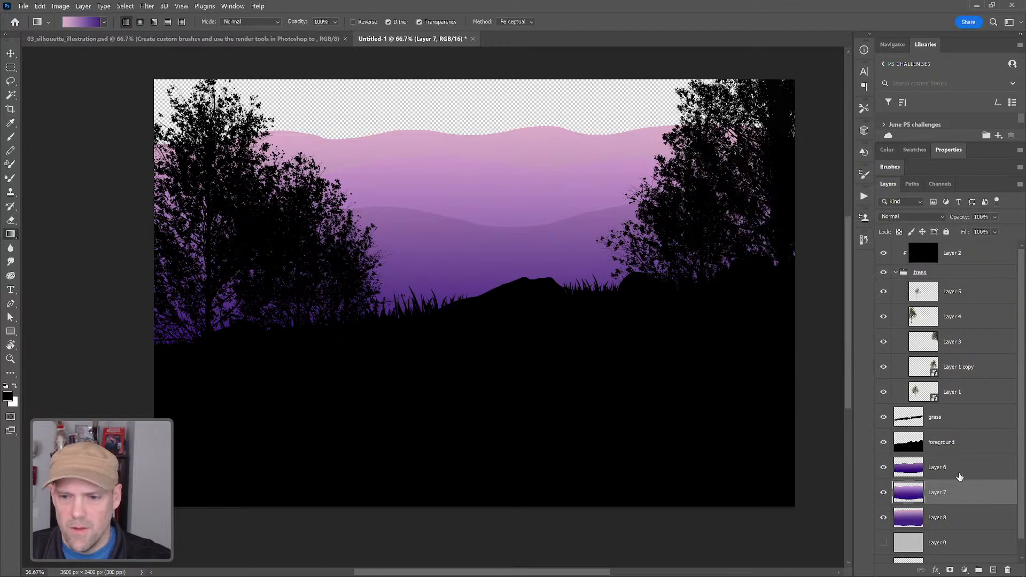
Brighten the farthest hill, Layer 8, with Levels by setting the highlight input level to 228.
{"action": "left_click", "coordinate": [945, 518]}
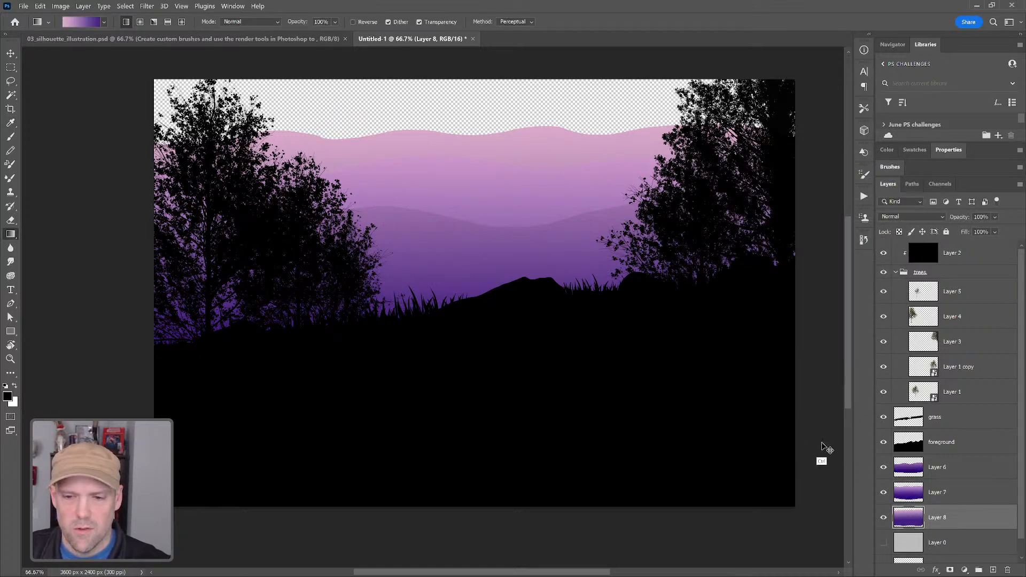
{"action": "key", "text": "ctrl+l"}
{"action": "mouse_move", "coordinate": [831, 274]}
{"action": "left_mouse_down"}
{"action": "mouse_move", "coordinate": [808, 270]}
{"action": "mouse_move", "coordinate": [818, 272]}
{"action": "left_mouse_up"}
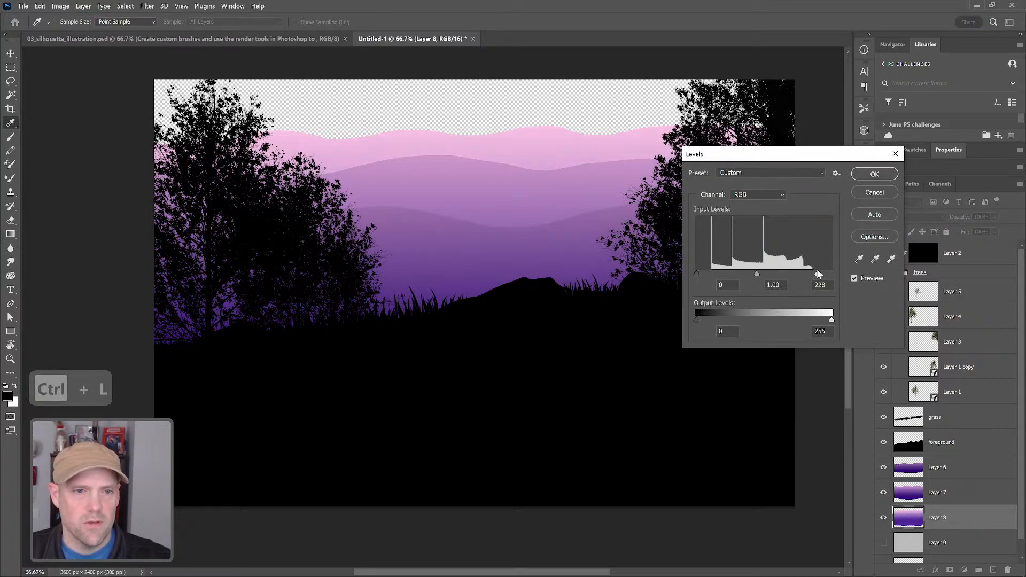
{"action": "left_click", "coordinate": [874, 173]}
{"action": "key", "text": "g"}
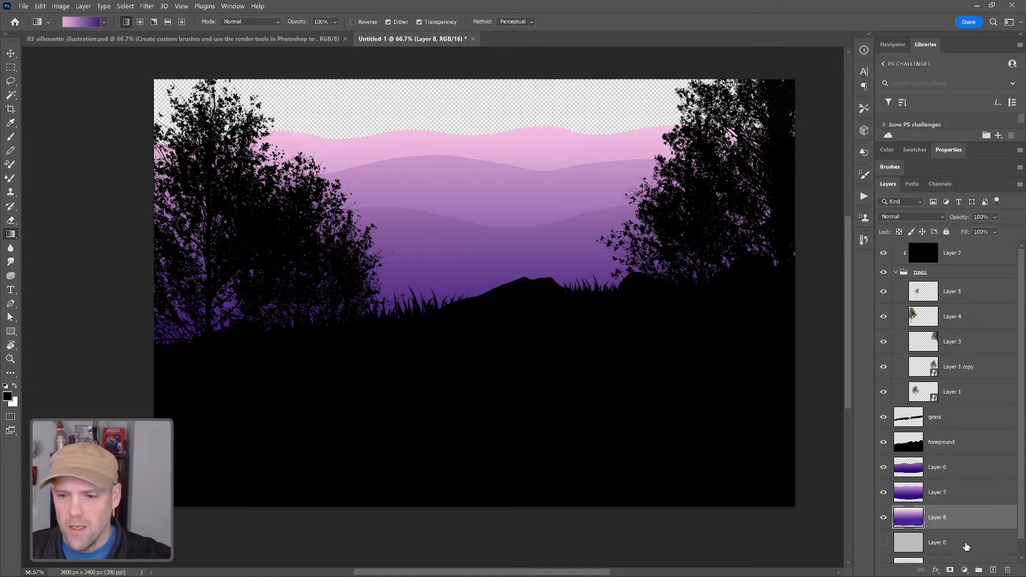
Show the background Layer 0 and fill it with a very pale pink, sampled from the farthest hill and lightened.
{"action": "left_click", "coordinate": [975, 546]}
{"action": "left_click", "coordinate": [883, 542]}
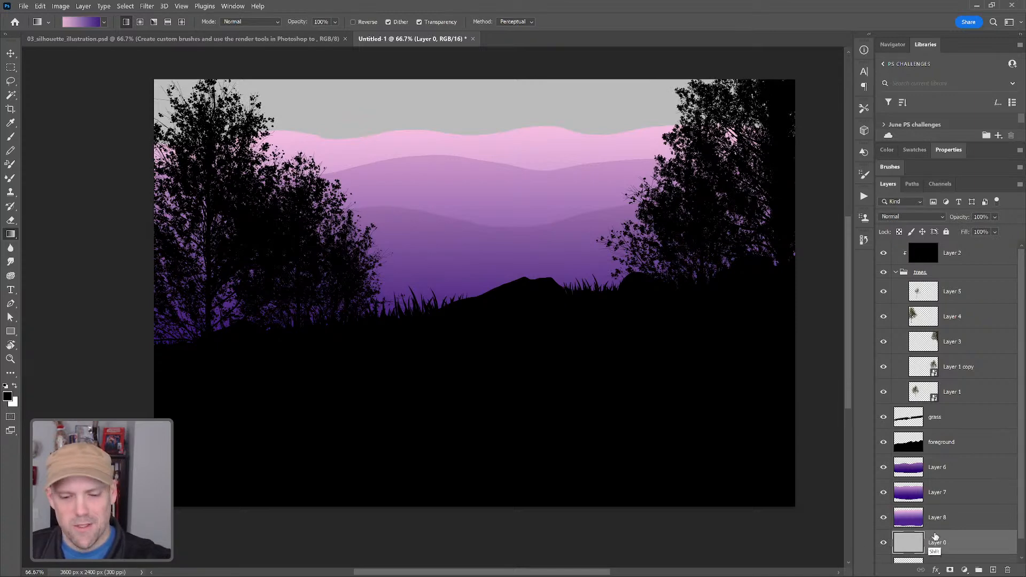
{"action": "key", "text": "shift+F5"}
{"action": "left_click", "coordinate": [776, 112]}
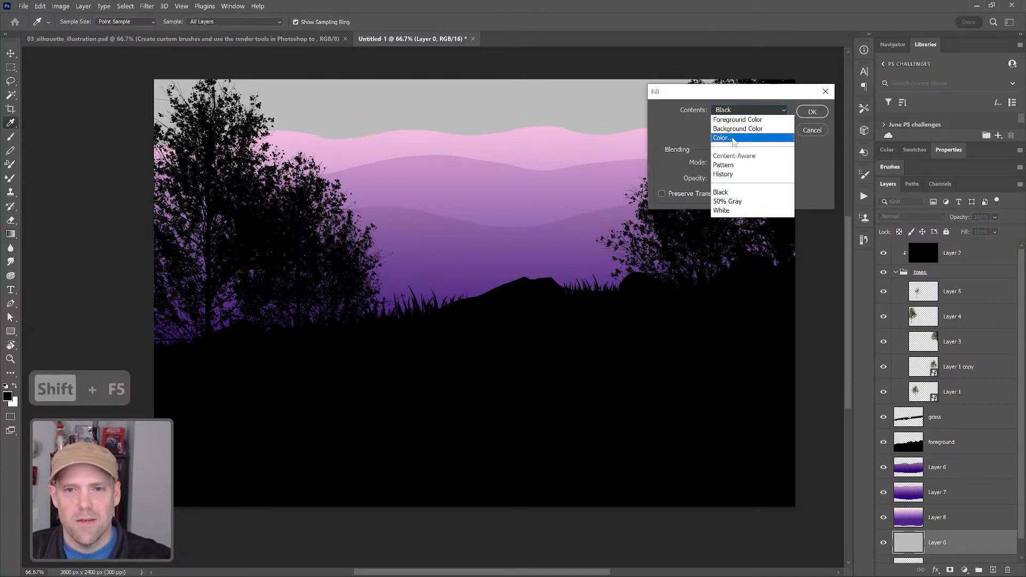
{"action": "left_click", "coordinate": [728, 133]}
{"action": "left_click", "coordinate": [558, 140]}
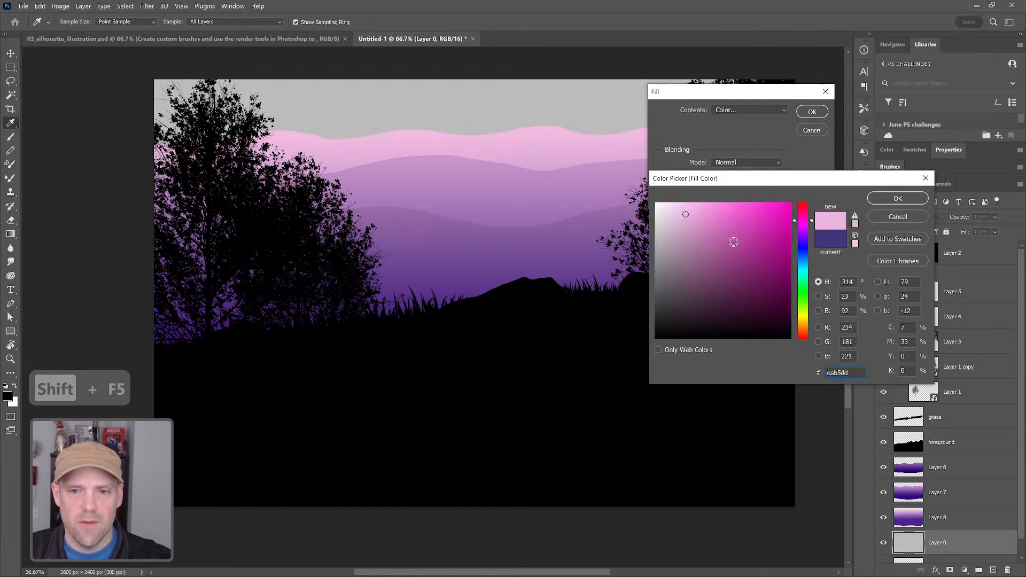
{"action": "left_click_drag", "start_coordinate": [671, 207], "coordinate": [668, 204]}
{"action": "left_click", "coordinate": [897, 198]}
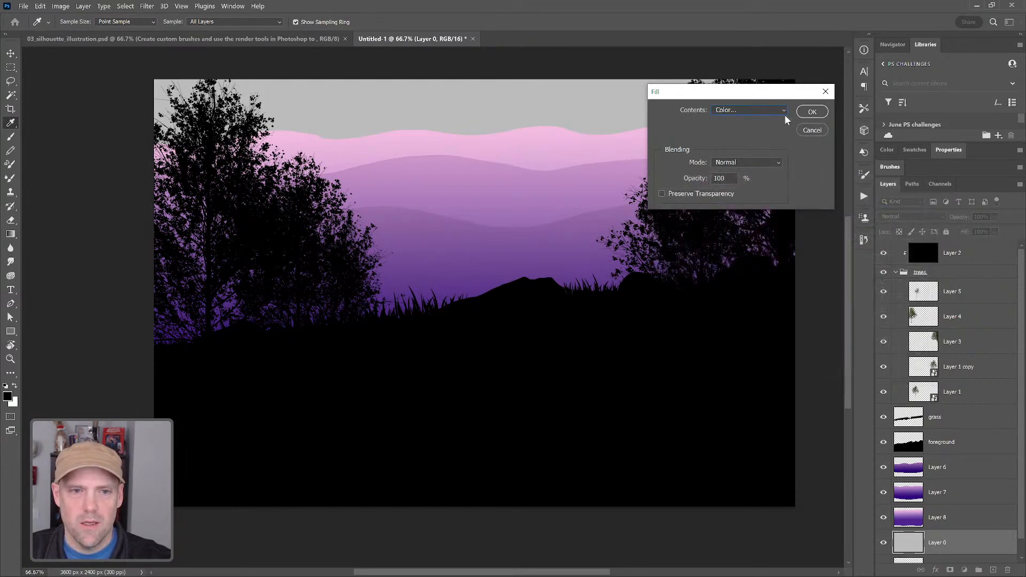
{"action": "left_click", "coordinate": [812, 111]}
{"action": "key", "text": "g"}
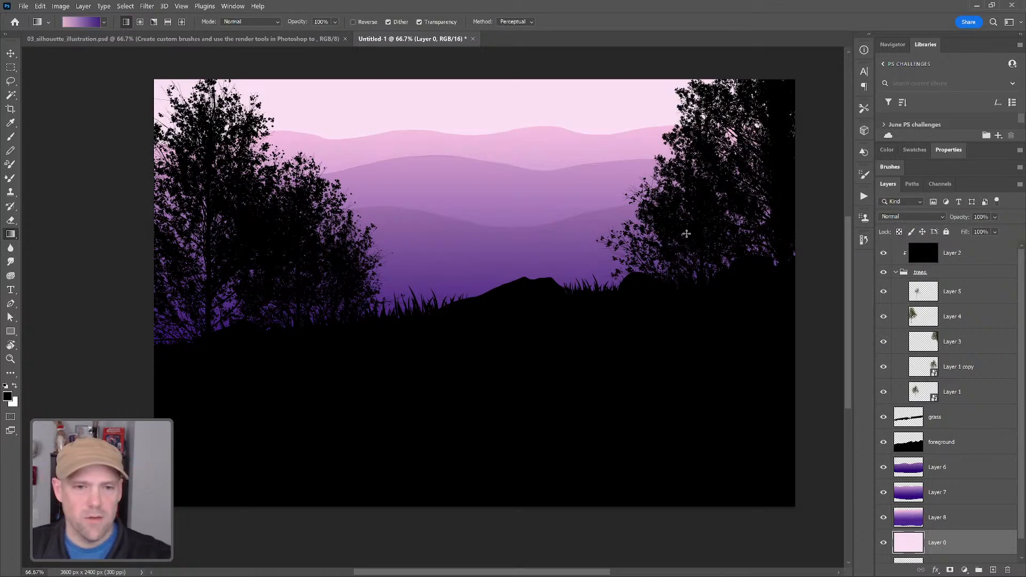
Place the Hiker Silhouette graphic from the PS Challenges library and move its layer directly below the foreground layer.
{"action": "key", "text": "v"}
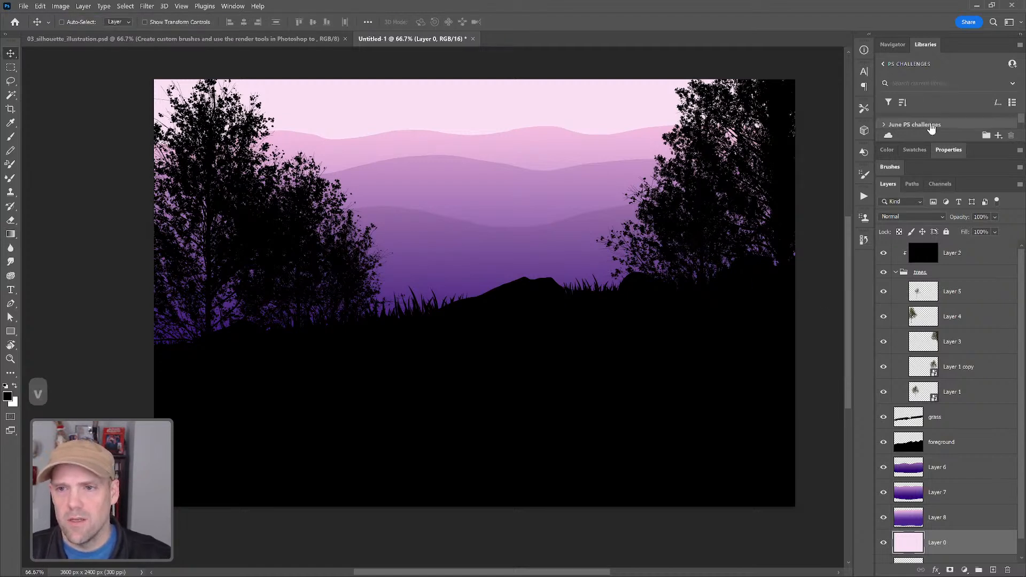
{"action": "left_click_drag", "start_coordinate": [927, 142], "coordinate": [934, 182]}
{"action": "scroll", "coordinate": [939, 154], "scroll_direction": "down", "scroll_amount": 1}
{"action": "scroll", "coordinate": [939, 153], "scroll_direction": "down", "scroll_amount": 2}
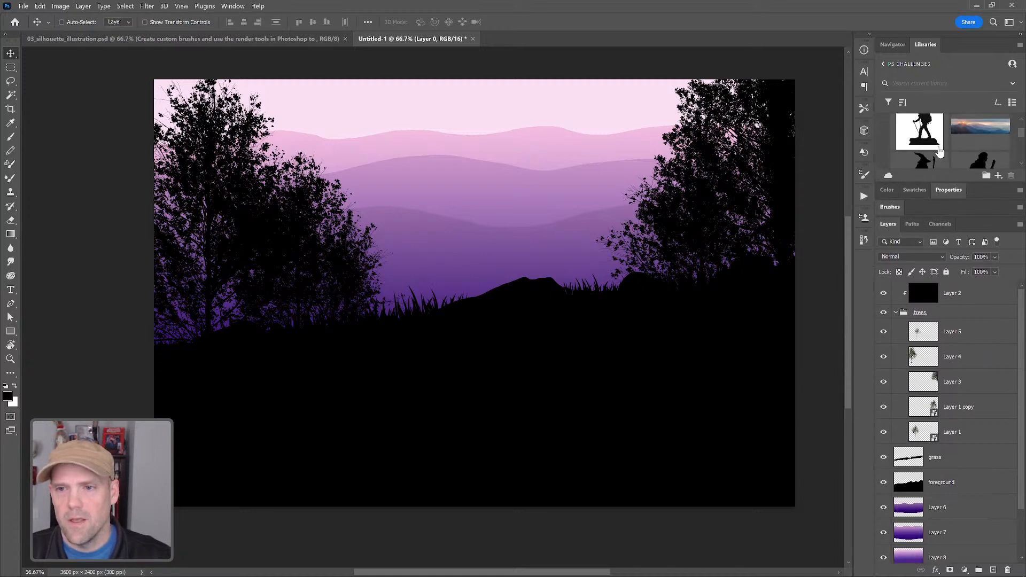
{"action": "left_click_drag", "start_coordinate": [927, 134], "coordinate": [504, 251]}
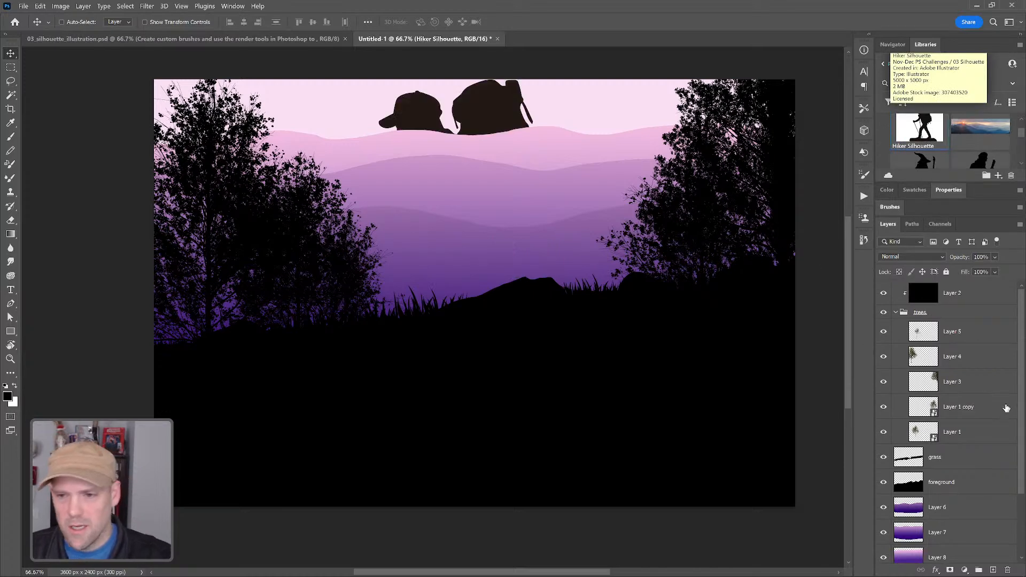
{"action": "scroll", "coordinate": [974, 431], "scroll_direction": "down", "scroll_amount": 2}
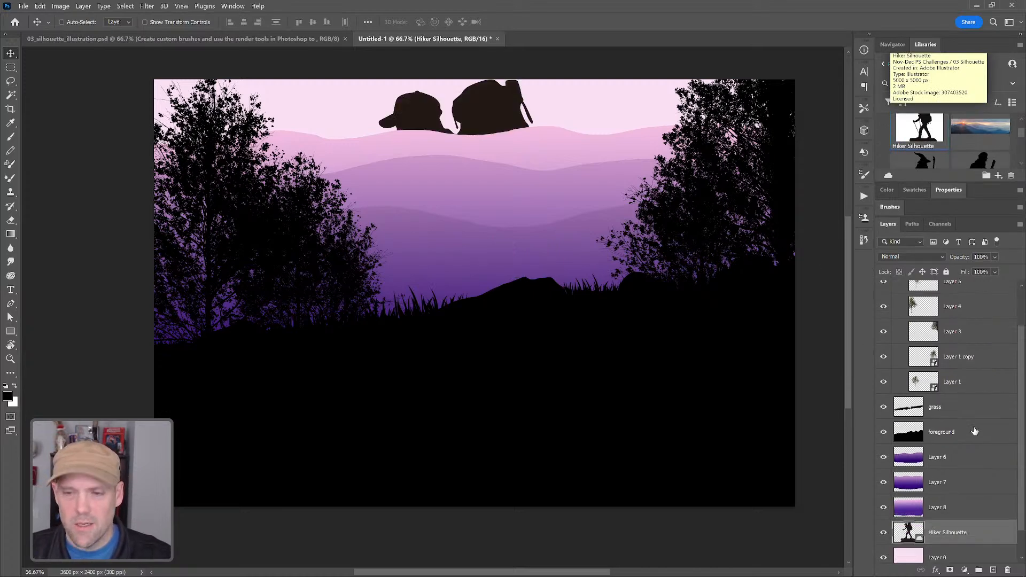
{"action": "left_click_drag", "start_coordinate": [955, 534], "coordinate": [970, 439]}
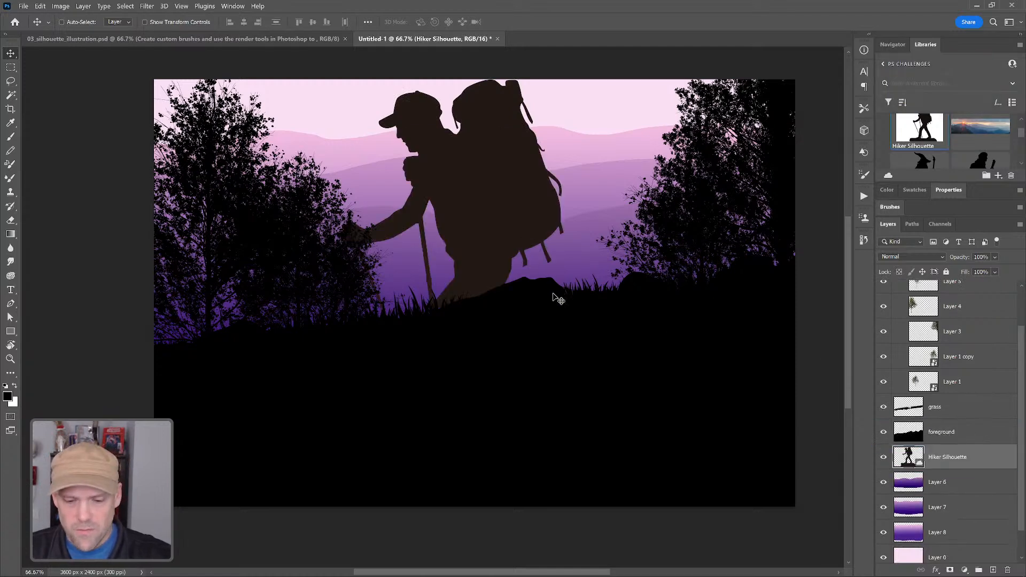
Turn the hiker solid black with Levels by setting the shadow input level to 102.
{"action": "key", "text": "ctrl"}
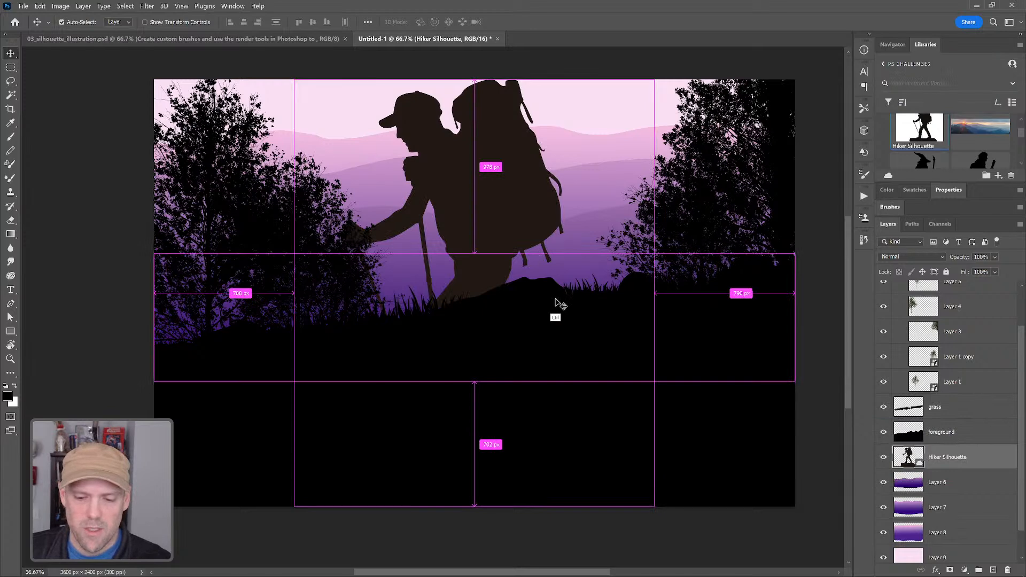
{"action": "key", "text": "ctrl+l"}
{"action": "left_click_drag", "start_coordinate": [413, 236], "coordinate": [466, 236]}
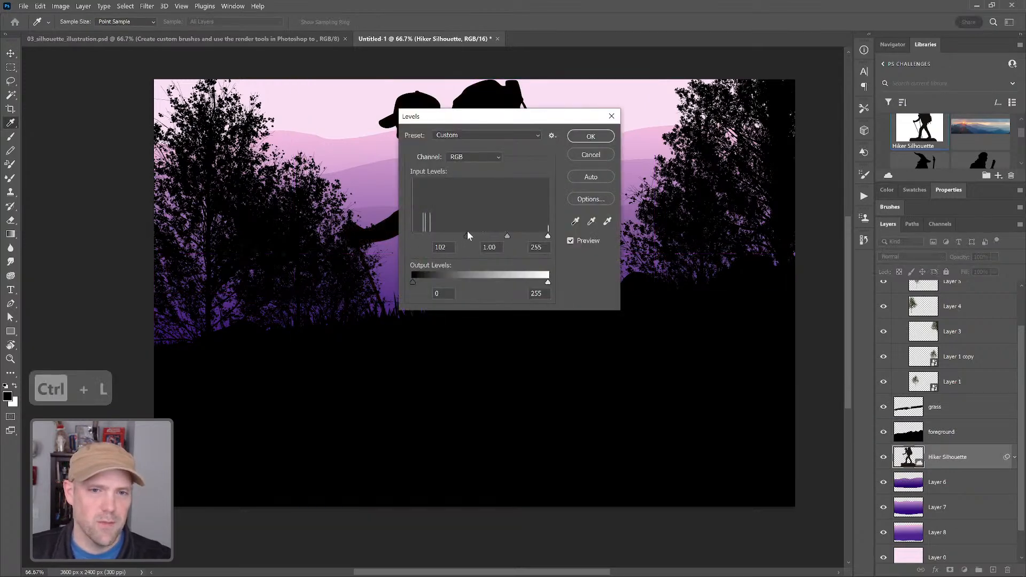
{"action": "left_click", "coordinate": [590, 137]}
Scale the hiker down to about 4.73% and position it walking on the slope just left of the central mound.
{"action": "key", "text": "ctrl+t"}
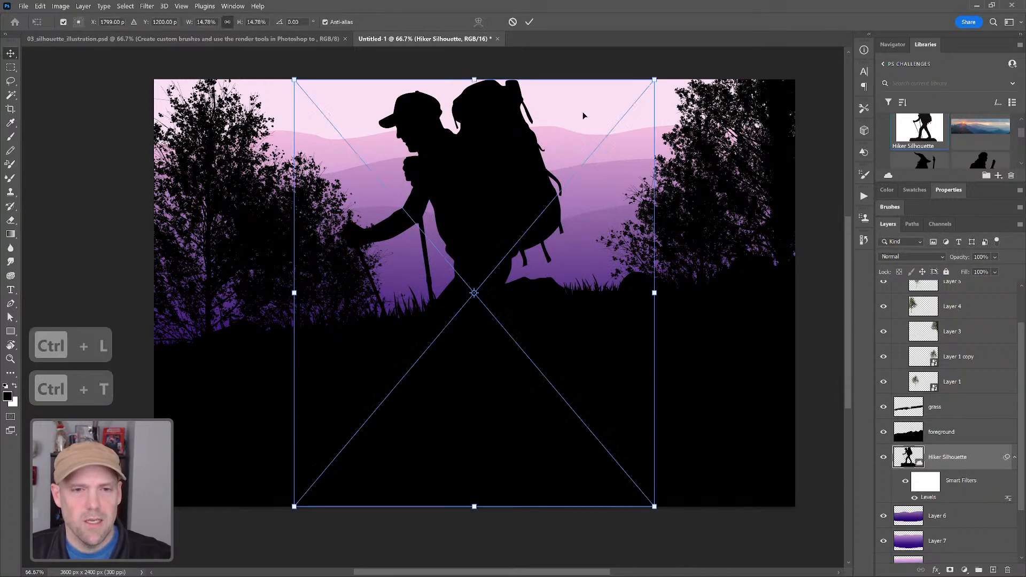
{"action": "left_click_drag", "start_coordinate": [656, 504], "coordinate": [452, 268]}
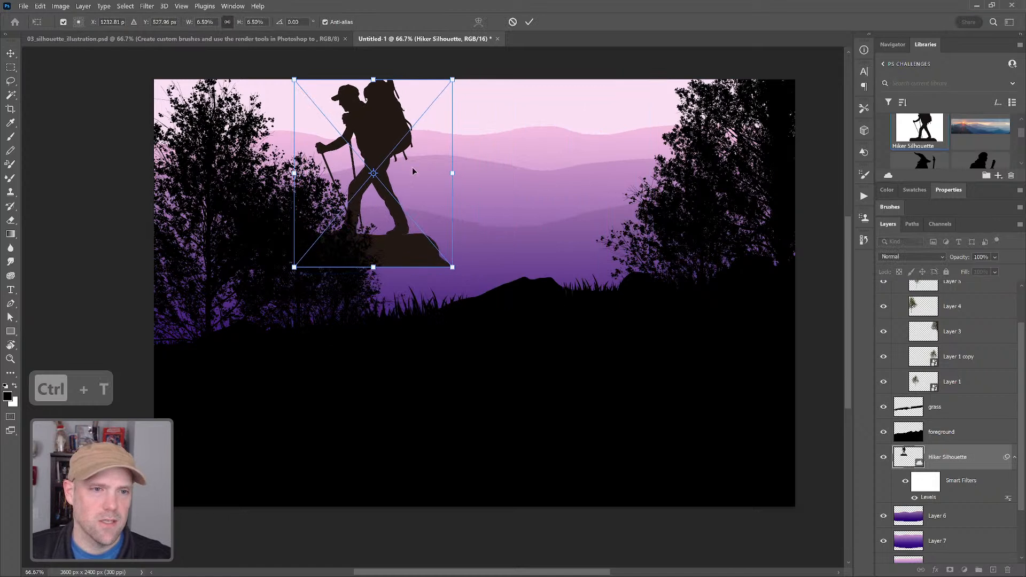
{"action": "left_click_drag", "start_coordinate": [363, 126], "coordinate": [497, 286]}
{"action": "left_click_drag", "start_coordinate": [555, 398], "coordinate": [507, 352]}
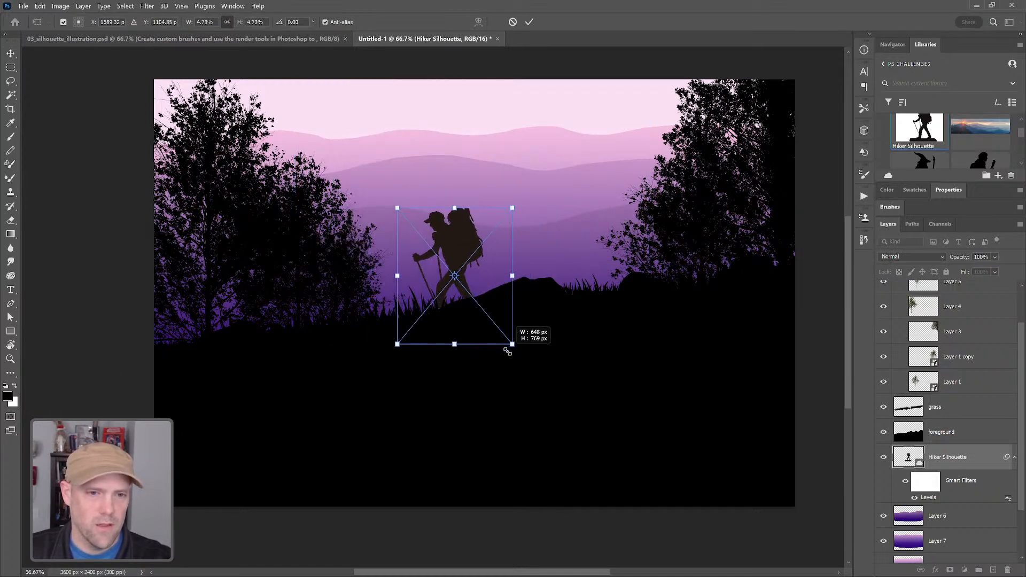
{"action": "left_click_drag", "start_coordinate": [464, 247], "coordinate": [467, 256]}
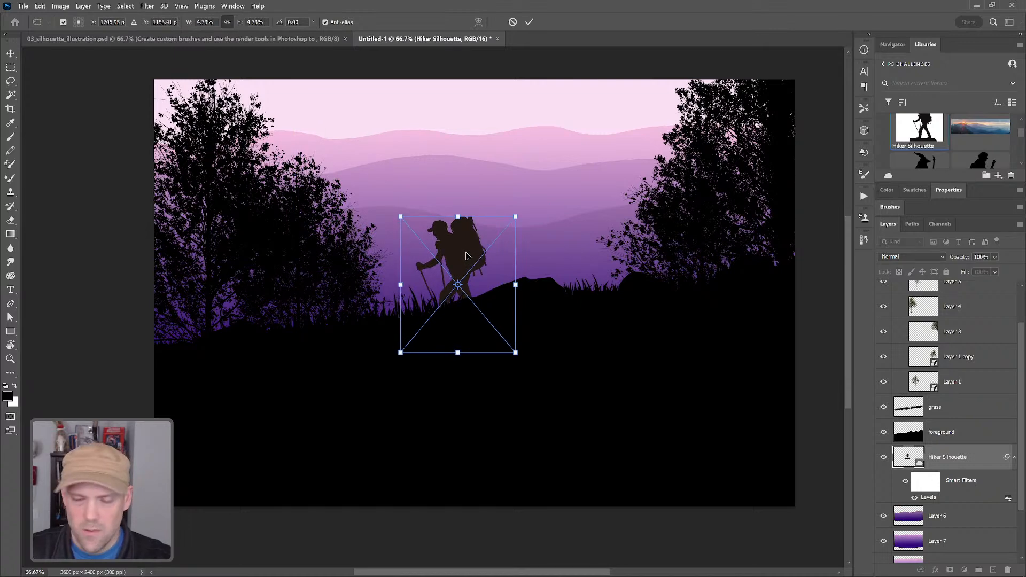
{"action": "key", "text": "Return"}
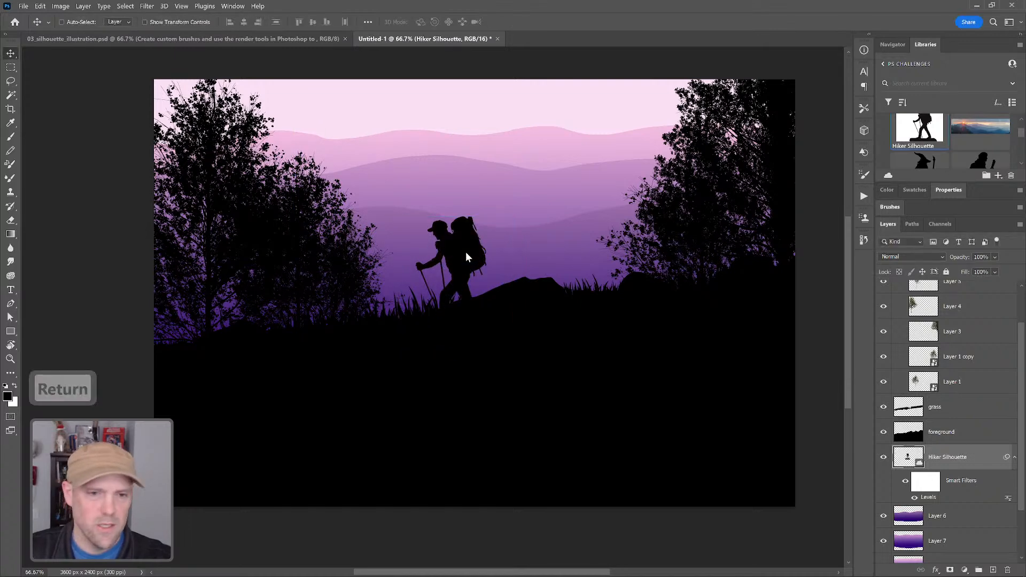
Flip the hiker horizontally and reposition it so it walks uphill on the slope beside the central mound.
{"action": "left_click", "coordinate": [39, 6]}
{"action": "mouse_move", "coordinate": [111, 235]}
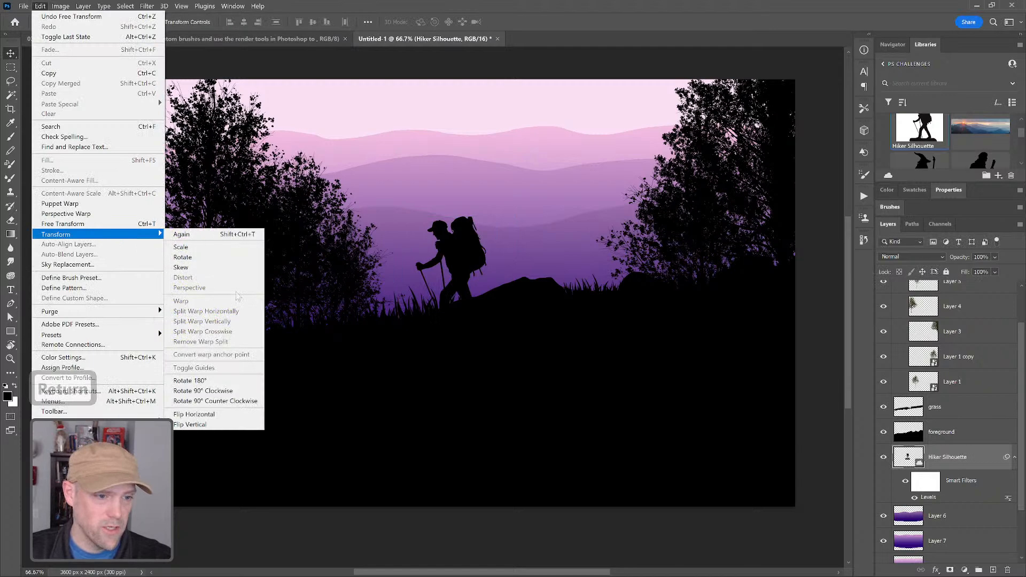
{"action": "left_click", "coordinate": [220, 414]}
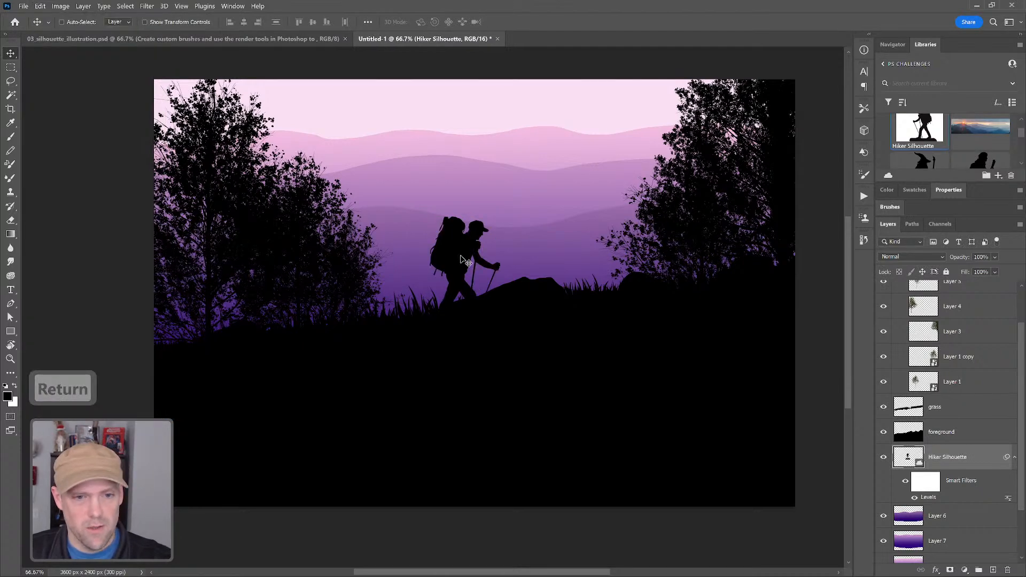
{"action": "mouse_move", "coordinate": [460, 258]}
{"action": "left_mouse_down"}
{"action": "mouse_move", "coordinate": [470, 225]}
{"action": "mouse_move", "coordinate": [456, 256]}
{"action": "left_mouse_up"}
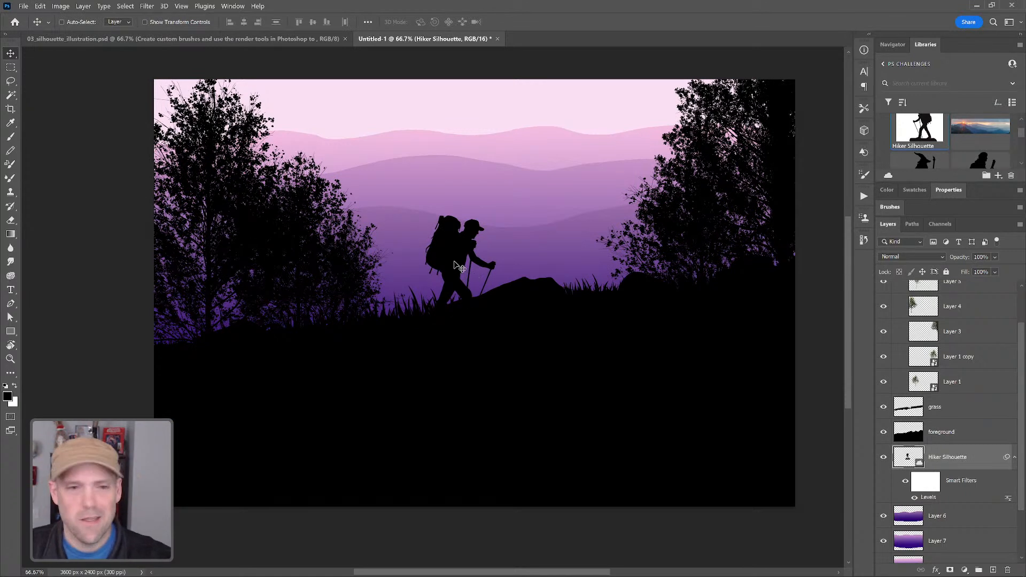
{"action": "left_click_drag", "start_coordinate": [450, 261], "coordinate": [459, 255]}
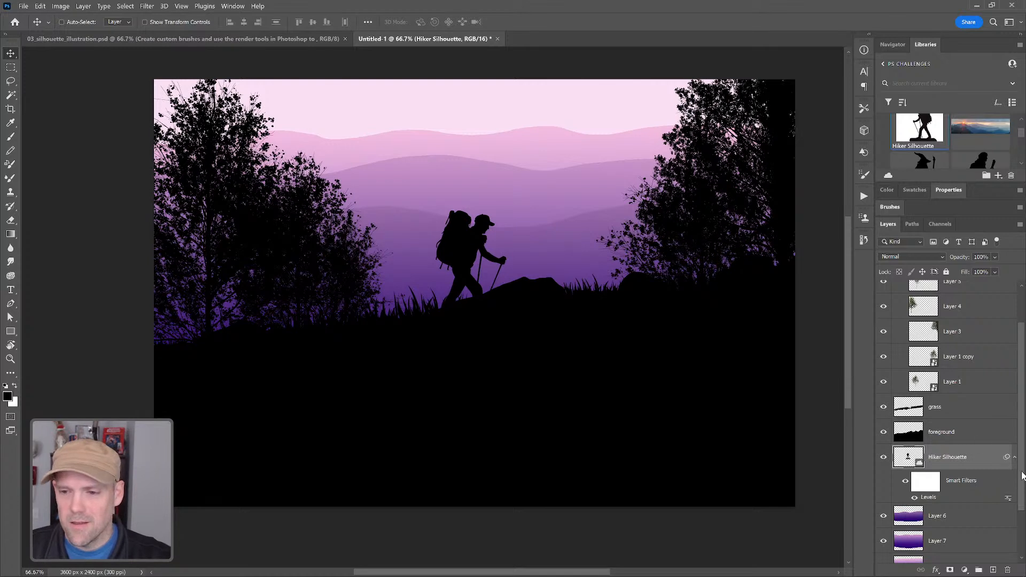
Draw a black rectangle about 3345 × 2196 px above Layer 2, inset from the canvas edges, and round its corners slightly.
{"action": "scroll", "coordinate": [1018, 344], "scroll_direction": "up", "scroll_amount": 2}
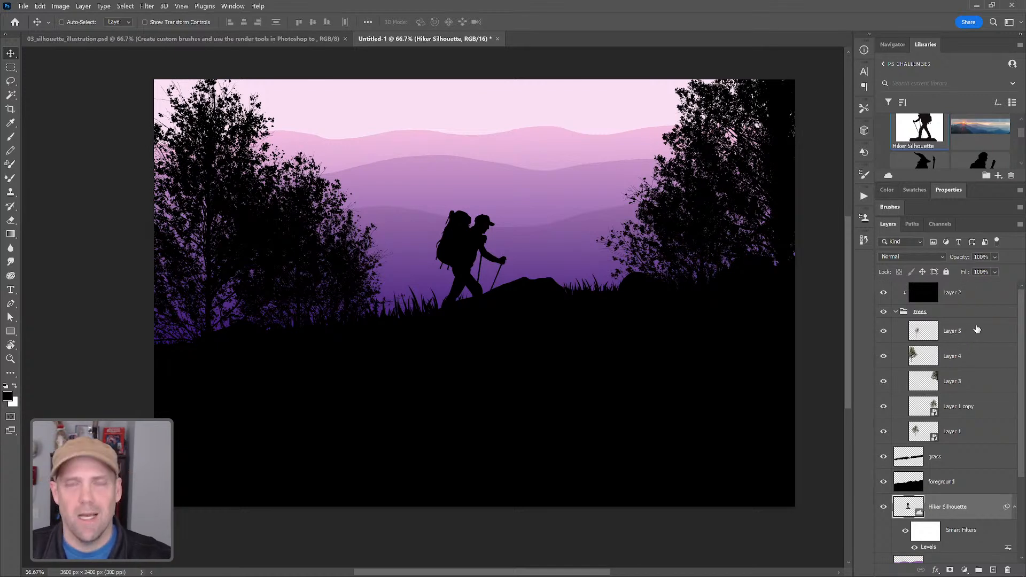
{"action": "left_click", "coordinate": [971, 331]}
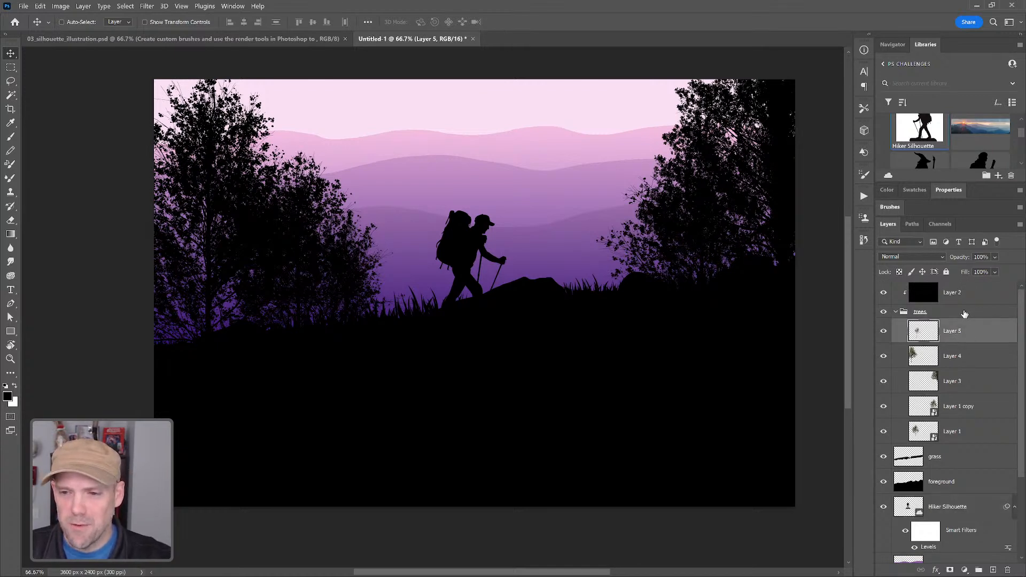
{"action": "left_click", "coordinate": [970, 311]}
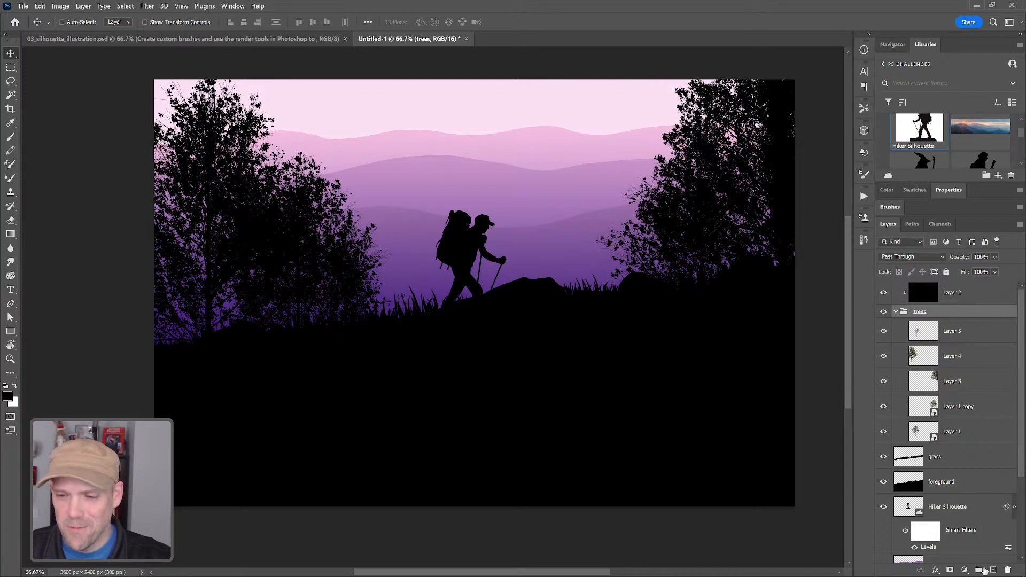
{"action": "key", "text": "alt+bracketright"}
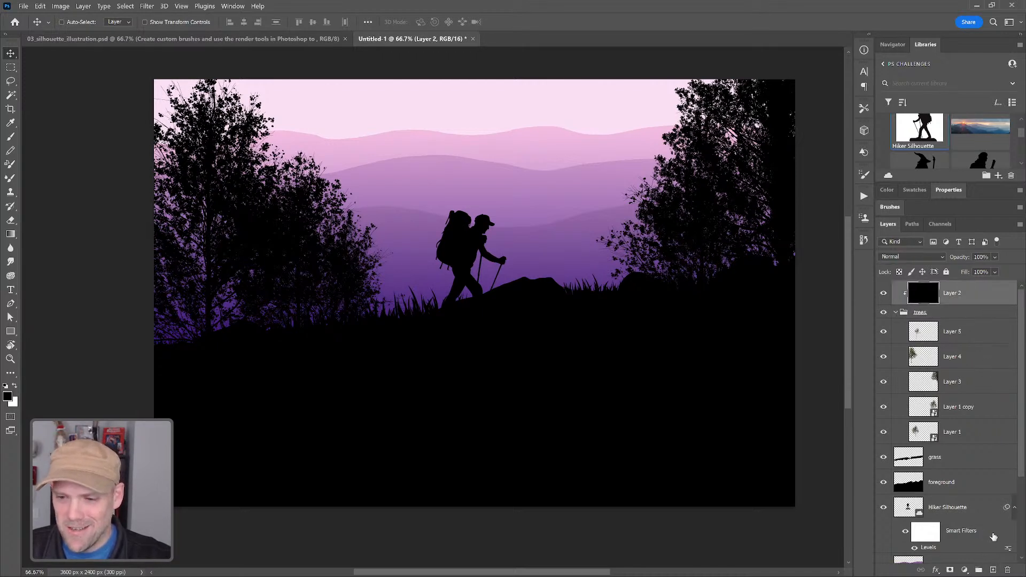
{"action": "left_click", "coordinate": [993, 570]}
{"action": "key", "text": "ctrl+z"}
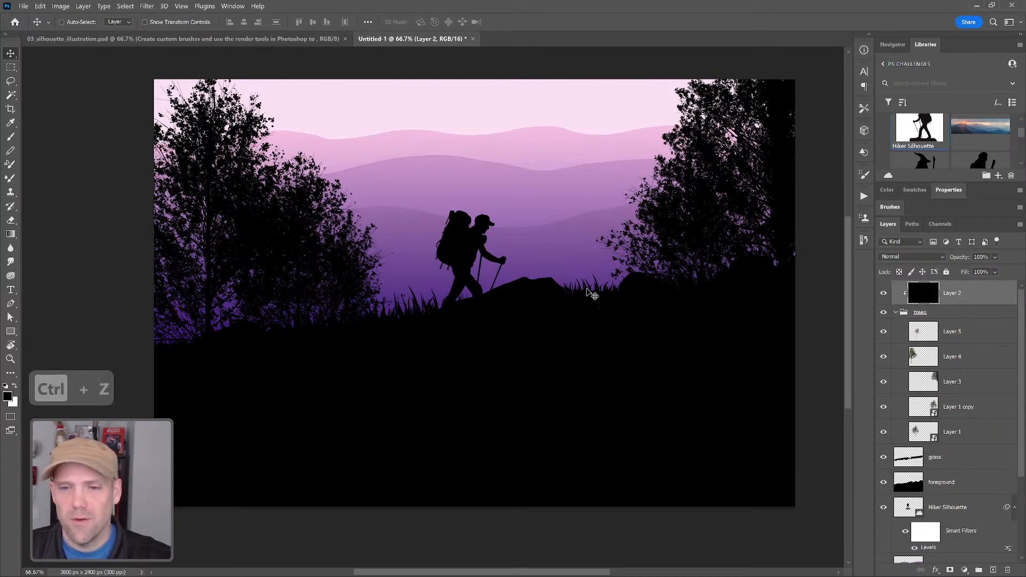
{"action": "left_click", "coordinate": [12, 331]}
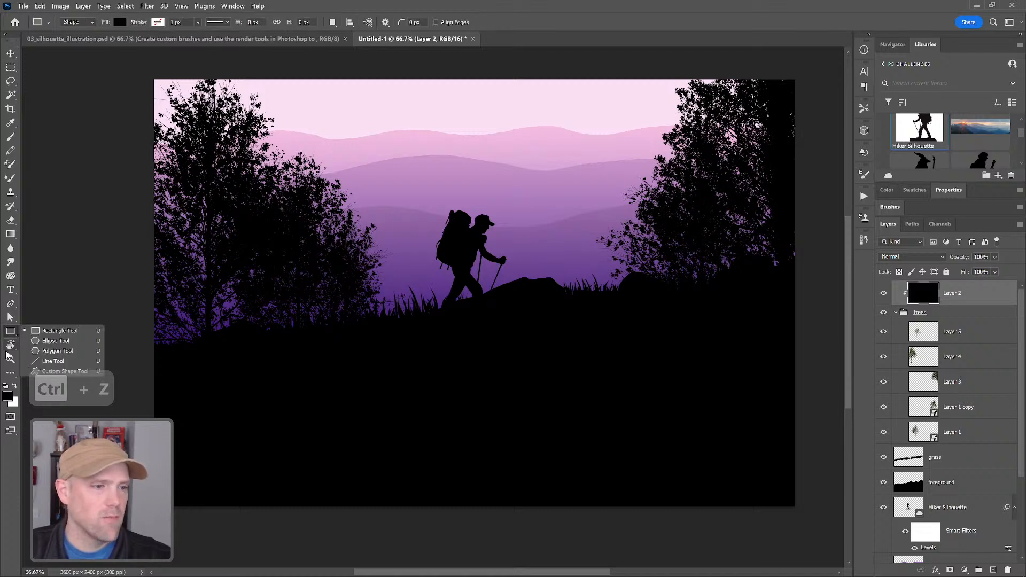
{"action": "left_click_drag", "start_coordinate": [174, 96], "coordinate": [770, 485]}
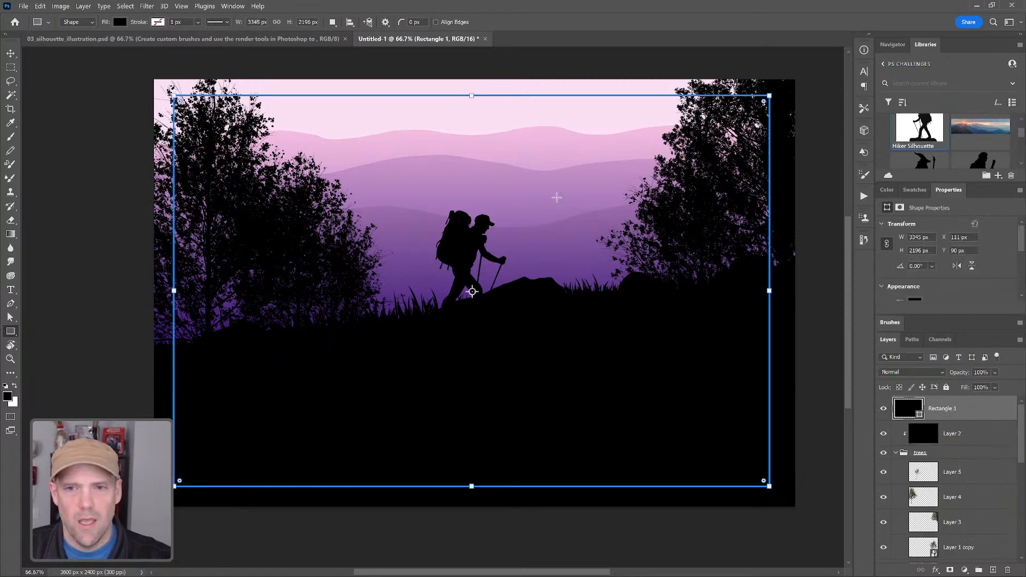
{"action": "left_click_drag", "start_coordinate": [180, 102], "coordinate": [190, 114]}
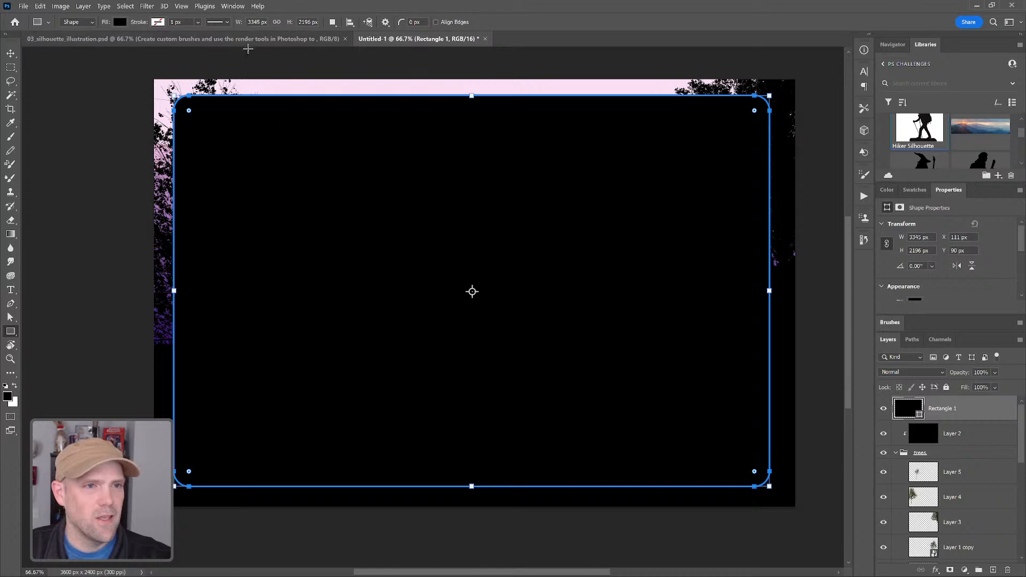
Align the rounded rectangle to the canvas, centred both horizontally and vertically.
{"action": "key", "text": "v"}
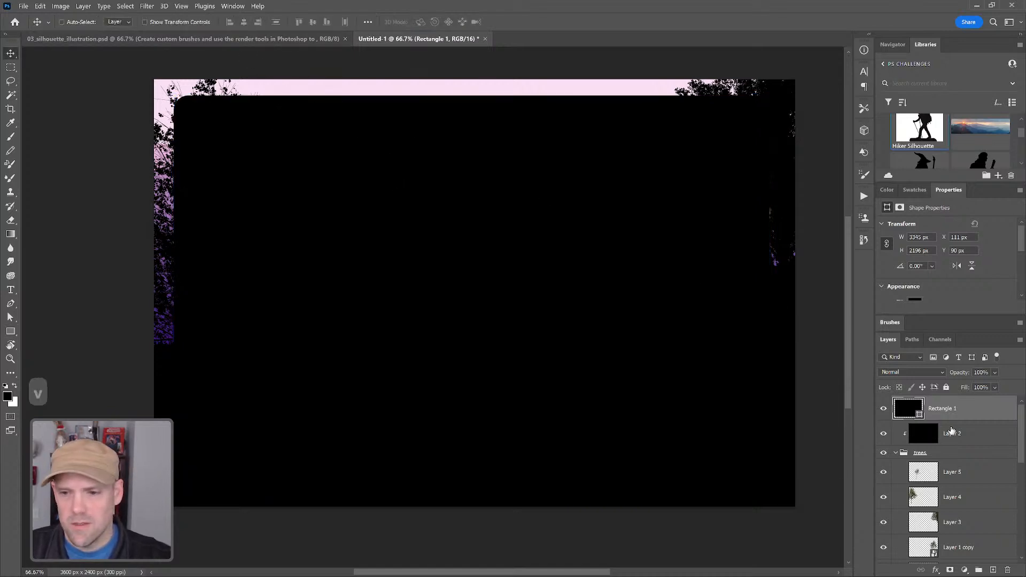
{"action": "key", "text": "v"}
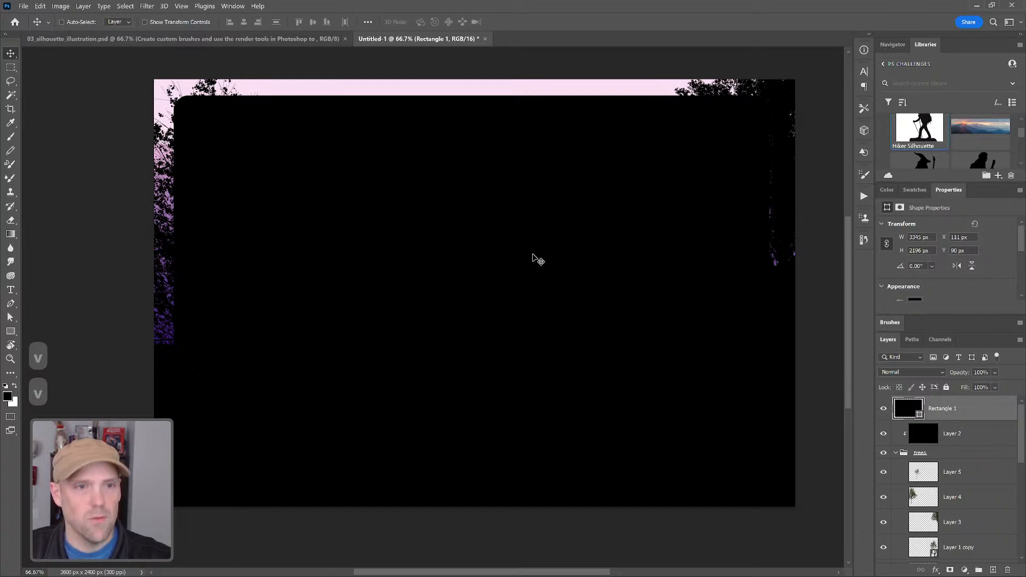
{"action": "left_click", "coordinate": [367, 23]}
{"action": "left_click", "coordinate": [410, 118]}
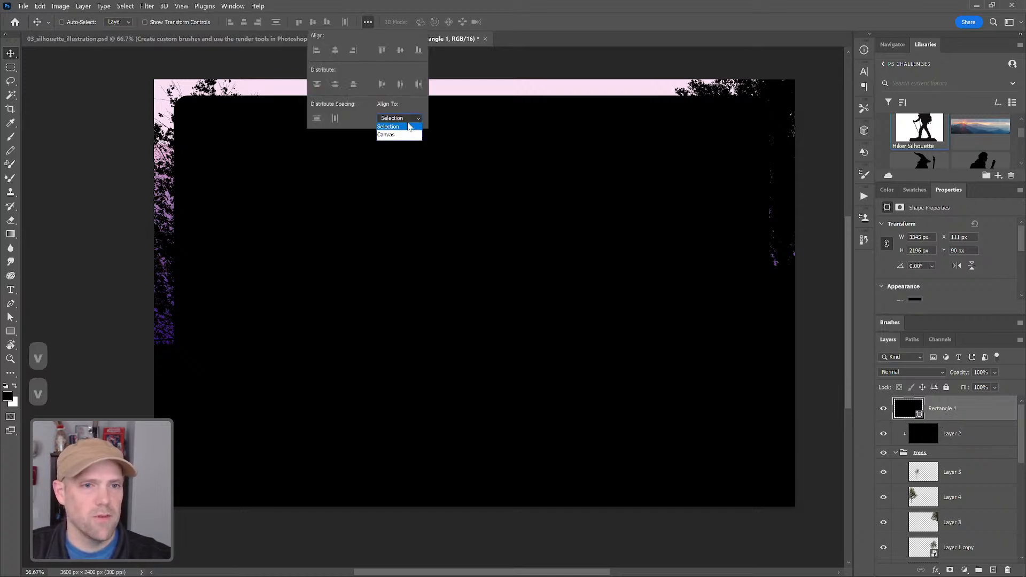
{"action": "left_click", "coordinate": [406, 138]}
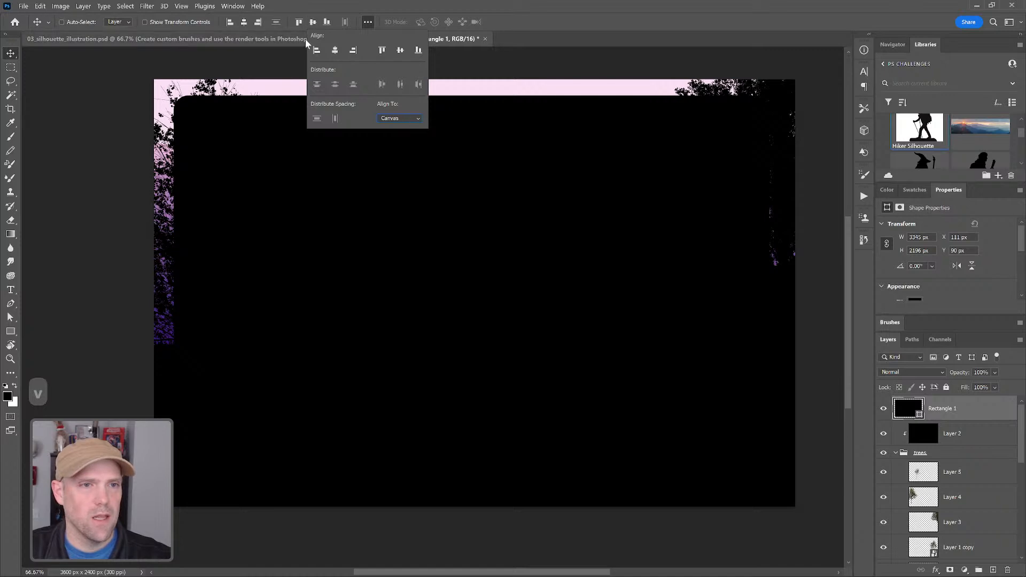
{"action": "left_click", "coordinate": [241, 23]}
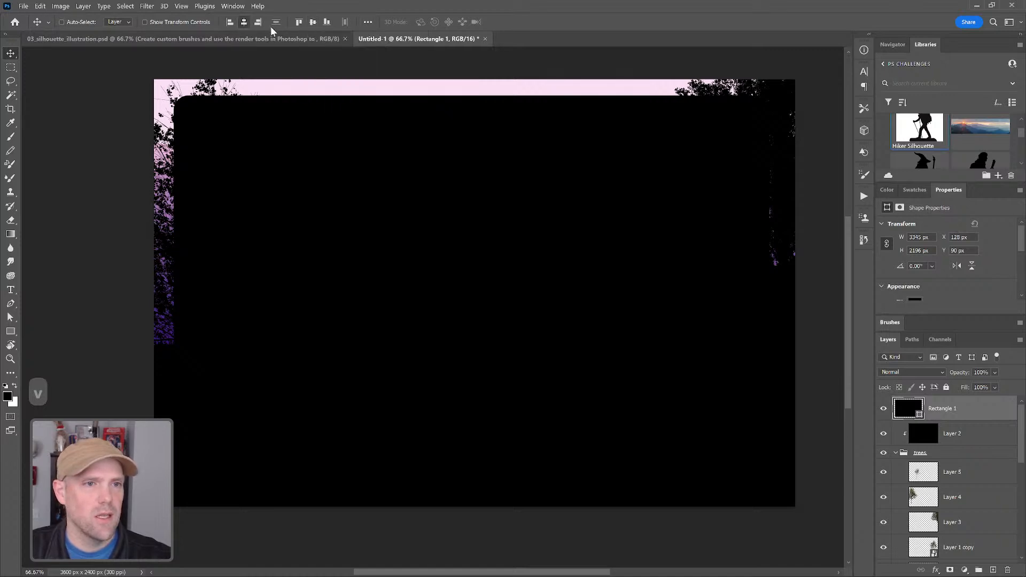
{"action": "left_click", "coordinate": [314, 22]}
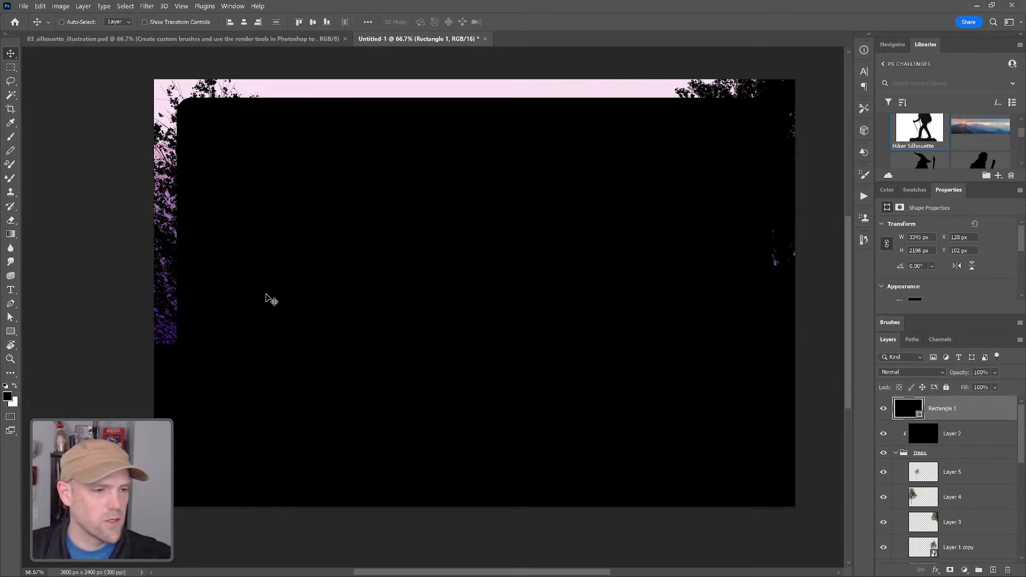
Enlarge the rounded rectangle symmetrically about its centre to about 3422 × 2233 px for an even margin around it.
{"action": "left_click", "coordinate": [10, 332]}
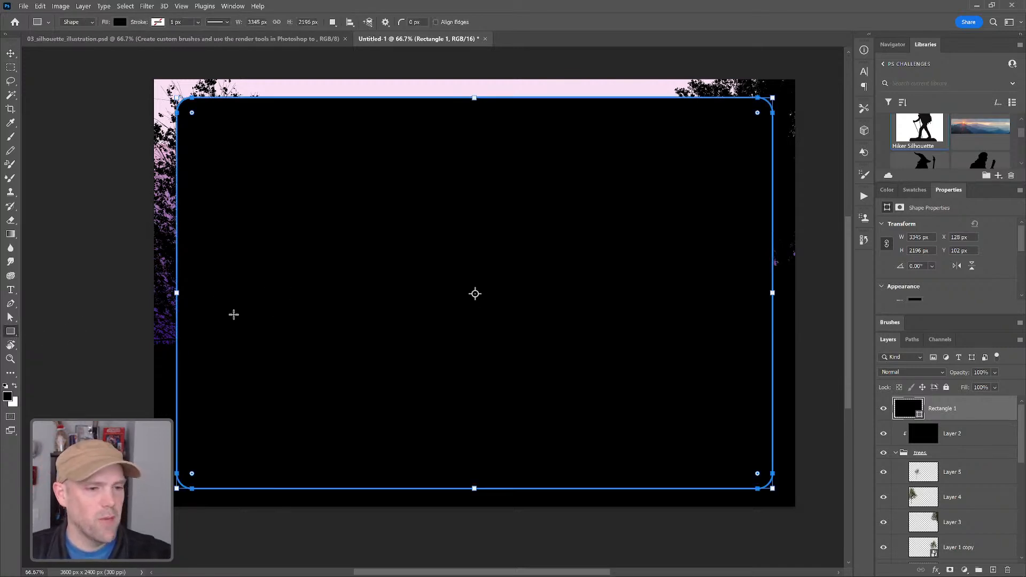
{"action": "key", "text": "alt"}
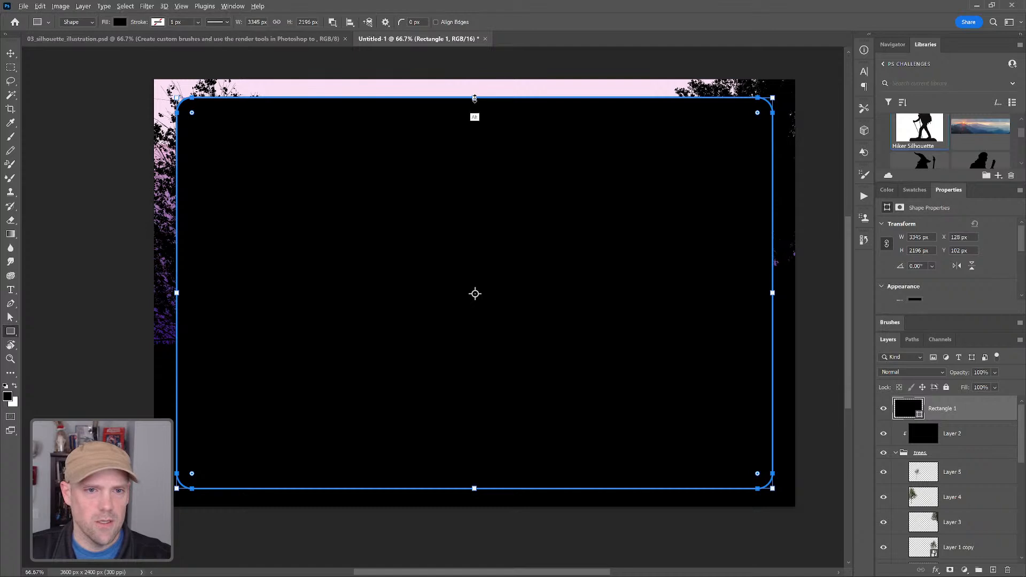
{"action": "left_click_drag", "start_coordinate": [474, 99], "coordinate": [475, 94]}
{"action": "left_click_drag", "start_coordinate": [176, 293], "coordinate": [163, 293]}
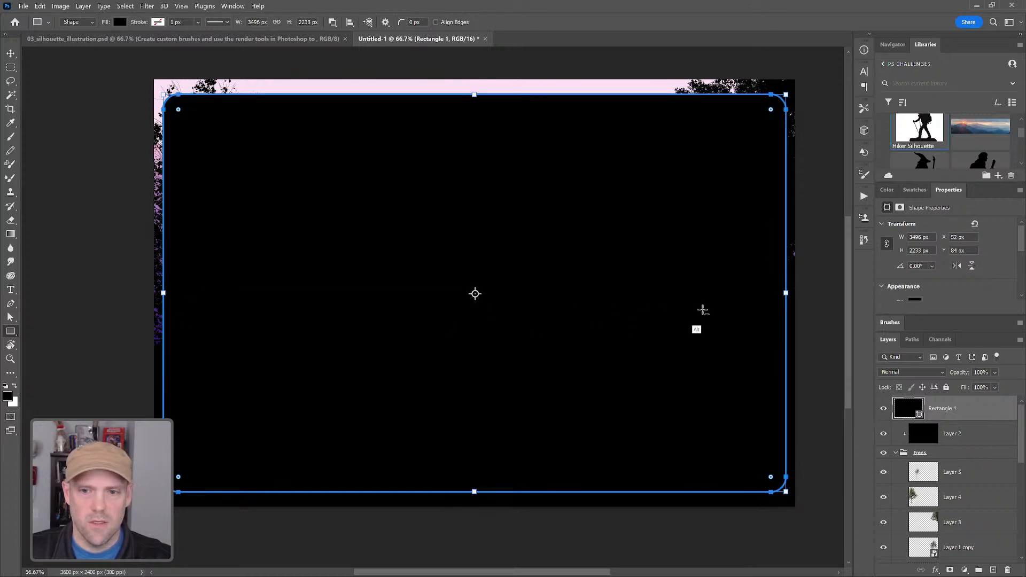
{"action": "left_click_drag", "start_coordinate": [785, 293], "coordinate": [778, 293]}
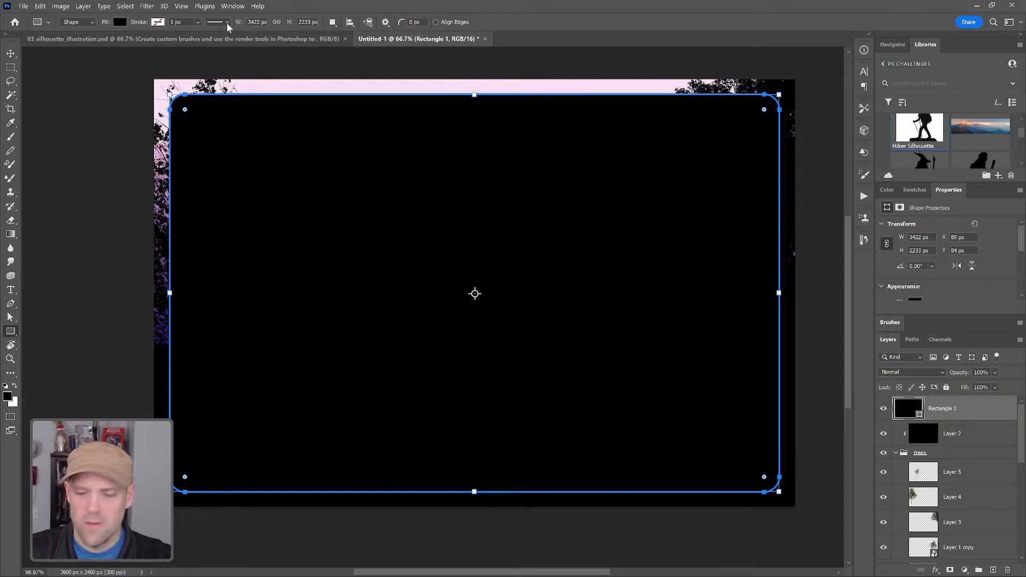
{"action": "key", "text": "Return"}
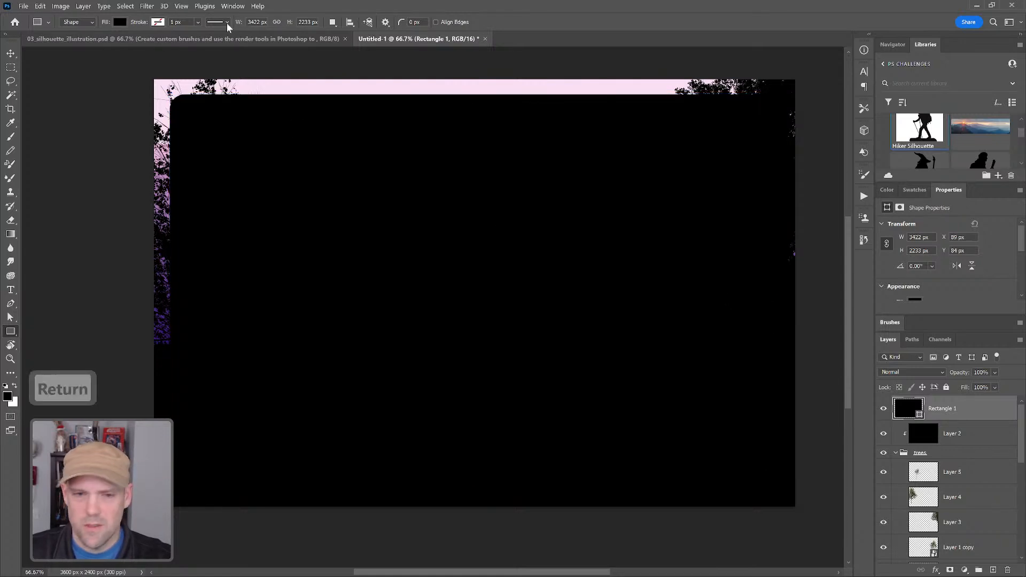
Load the rounded rectangle's outline as a selection and hide the Rectangle 1 layer.
{"action": "left_click", "coordinate": [126, 5]}
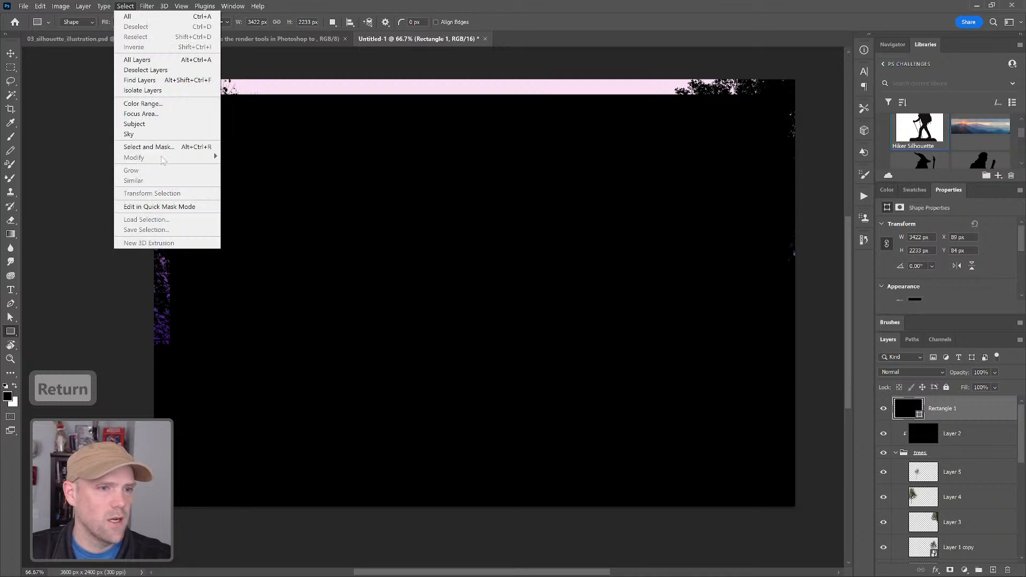
{"action": "left_click", "coordinate": [676, 115]}
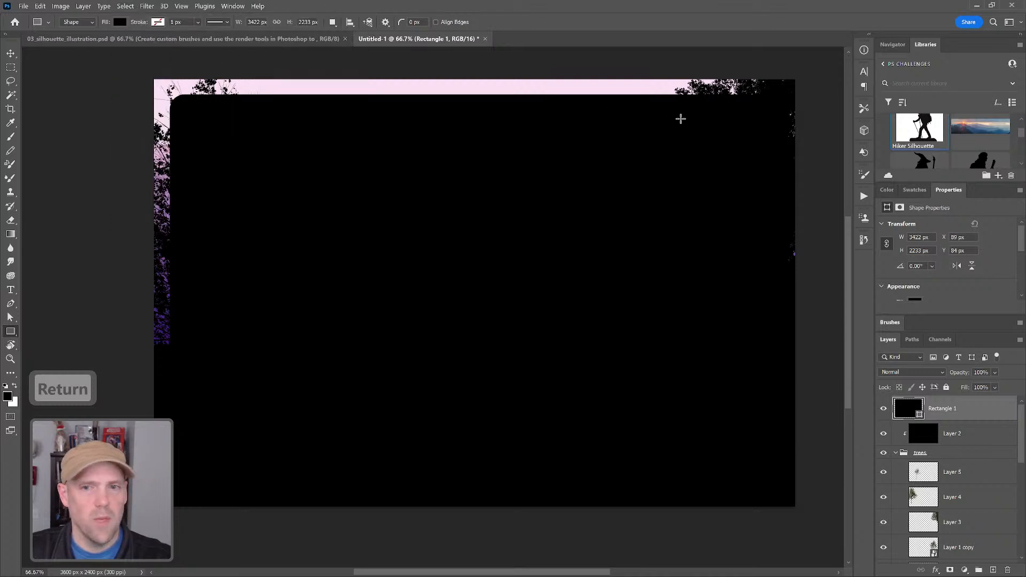
{"action": "left_click", "coordinate": [910, 412], "text": "ctrl"}
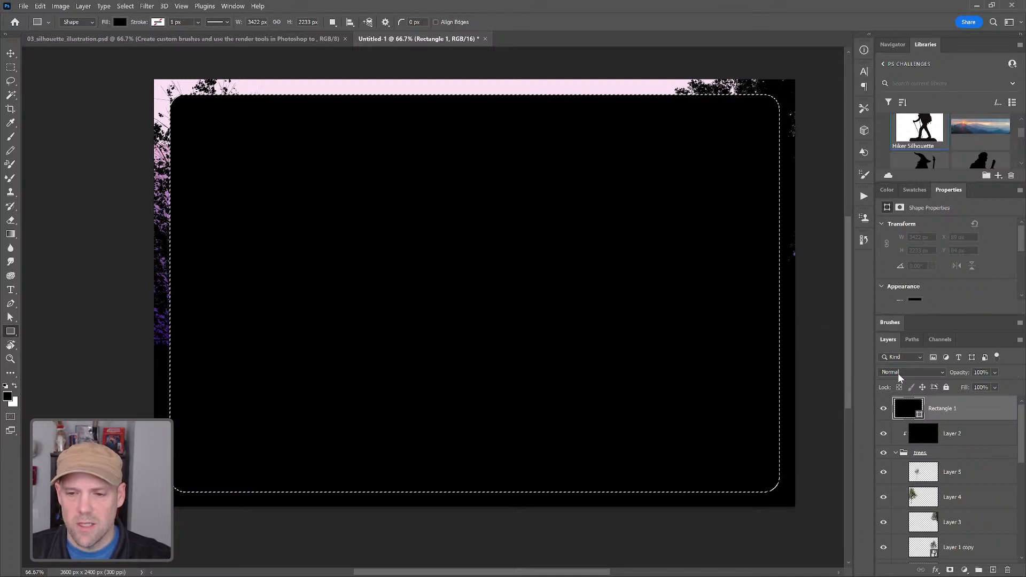
{"action": "left_click", "coordinate": [883, 410]}
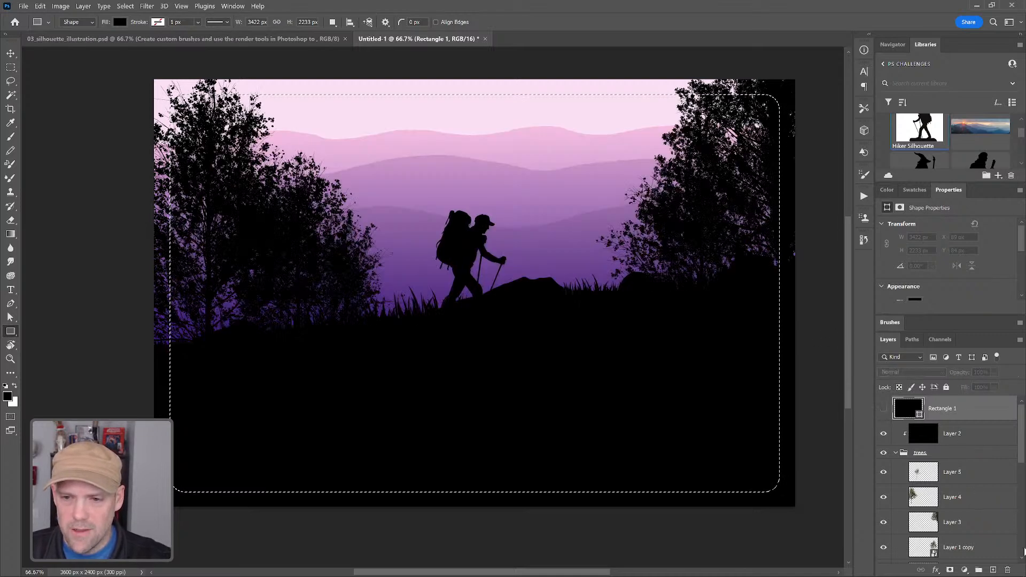
On a new top layer, invert the selection and fill the outer frame with a darker blue-purple based on a colour sampled from the hills.
{"action": "left_click", "coordinate": [992, 570]}
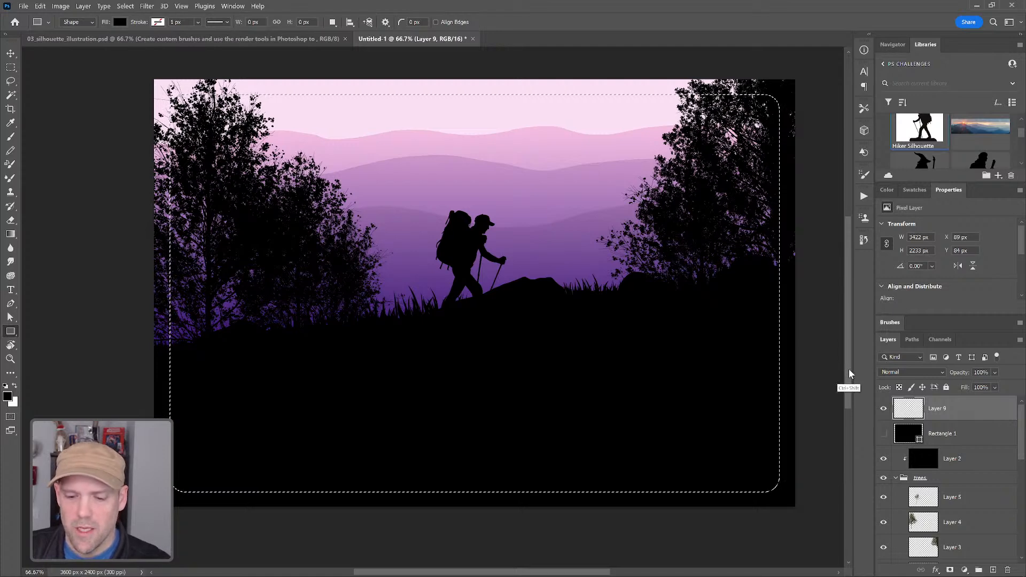
{"action": "key", "text": "ctrl+shift+i"}
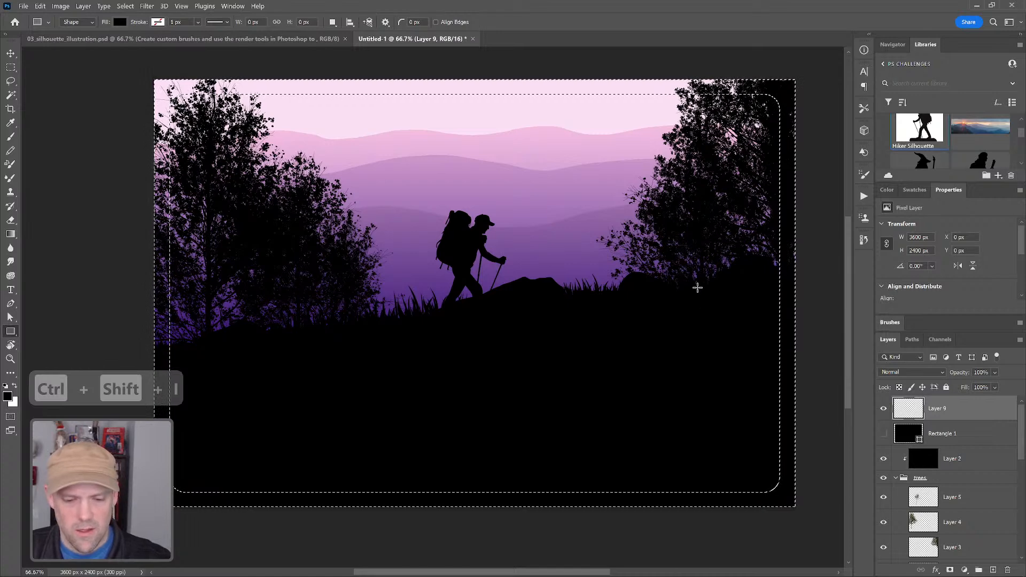
{"action": "key", "text": "shift+F5"}
{"action": "left_click", "coordinate": [775, 110]}
{"action": "left_click", "coordinate": [729, 138]}
{"action": "left_click", "coordinate": [561, 241]}
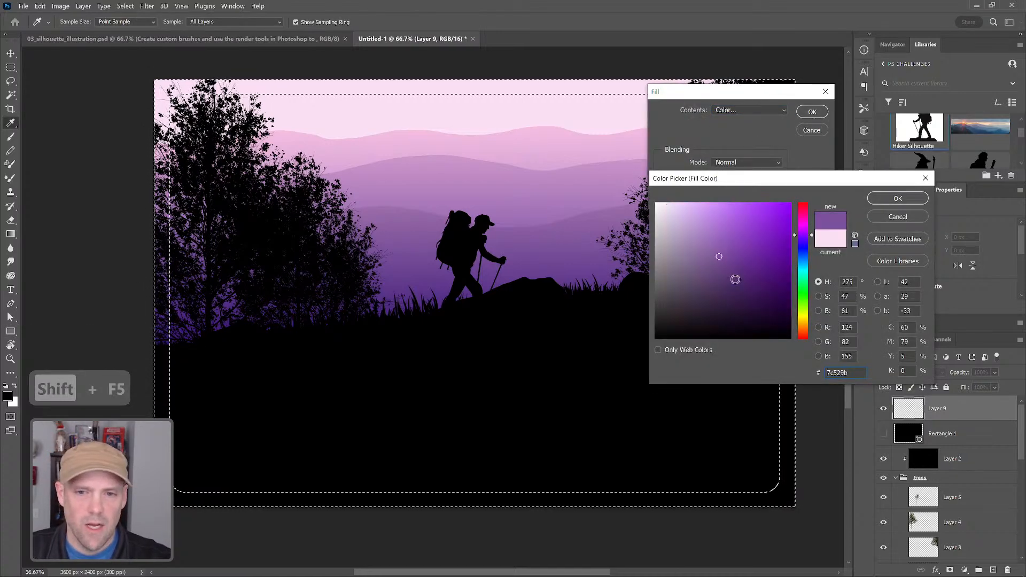
{"action": "left_click", "coordinate": [802, 244]}
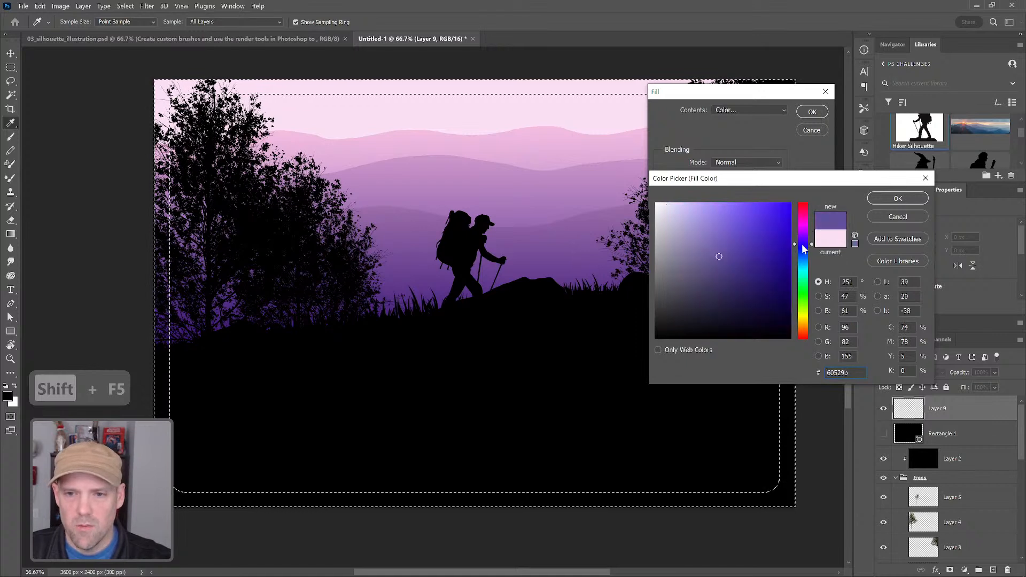
{"action": "left_click", "coordinate": [716, 275]}
{"action": "left_click", "coordinate": [897, 198]}
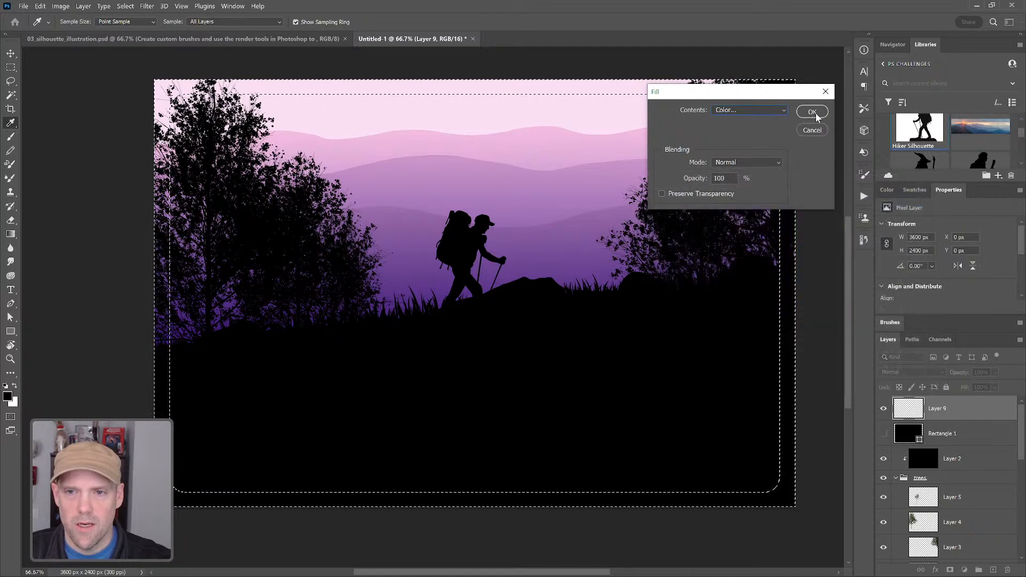
{"action": "left_click", "coordinate": [812, 111]}
{"action": "key", "text": "u"}
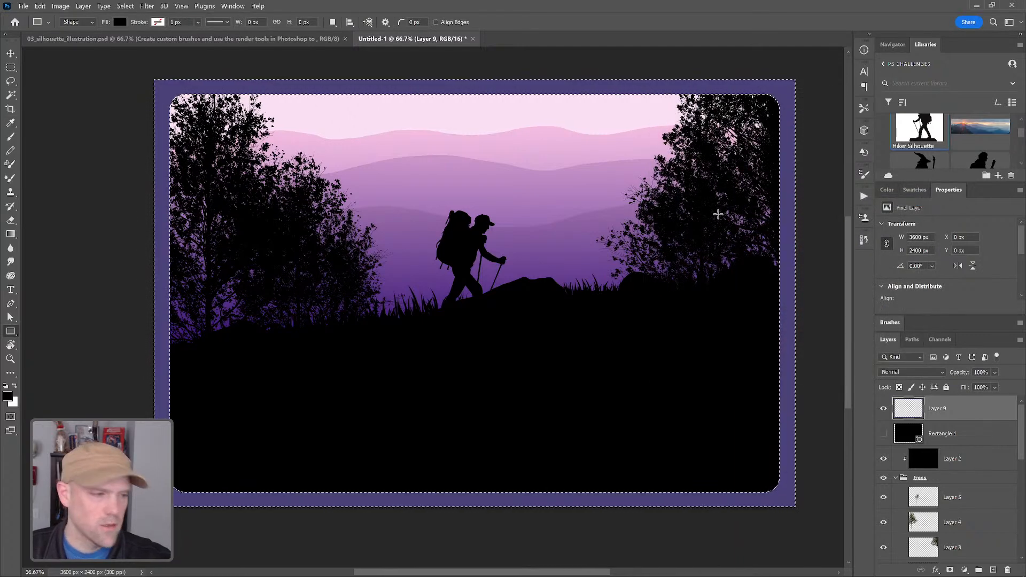
Clear the selection and rename the frame layer to border.
{"action": "key", "text": "ctrl+d"}
{"action": "double_click", "coordinate": [943, 411]}
{"action": "type", "text": "border"}
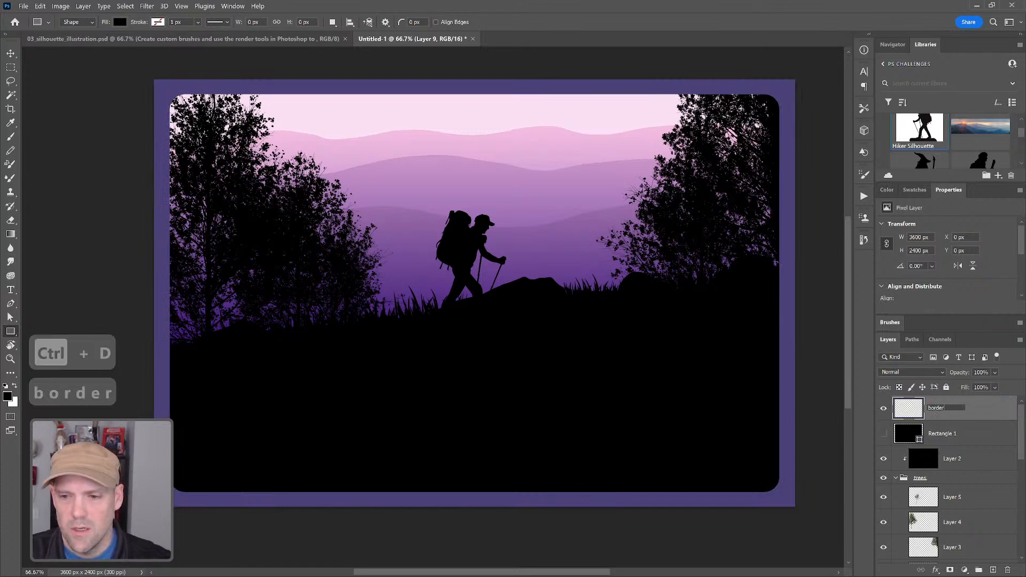
{"action": "key", "text": "Return"}
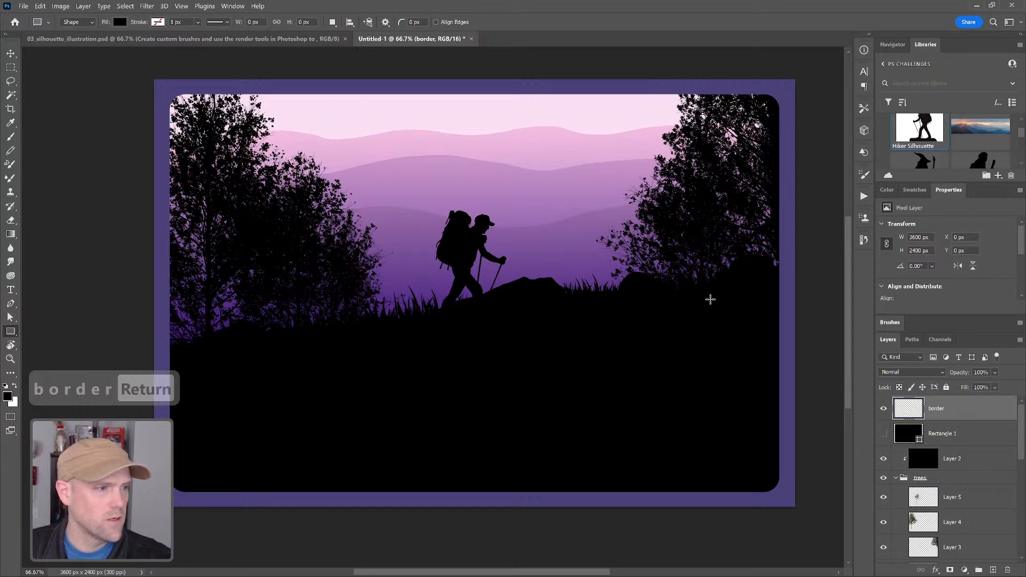
Add a white line of placeholder text in Fairwater Script Bold at 149 pt and place it across the black slope.
{"action": "key", "text": "t"}
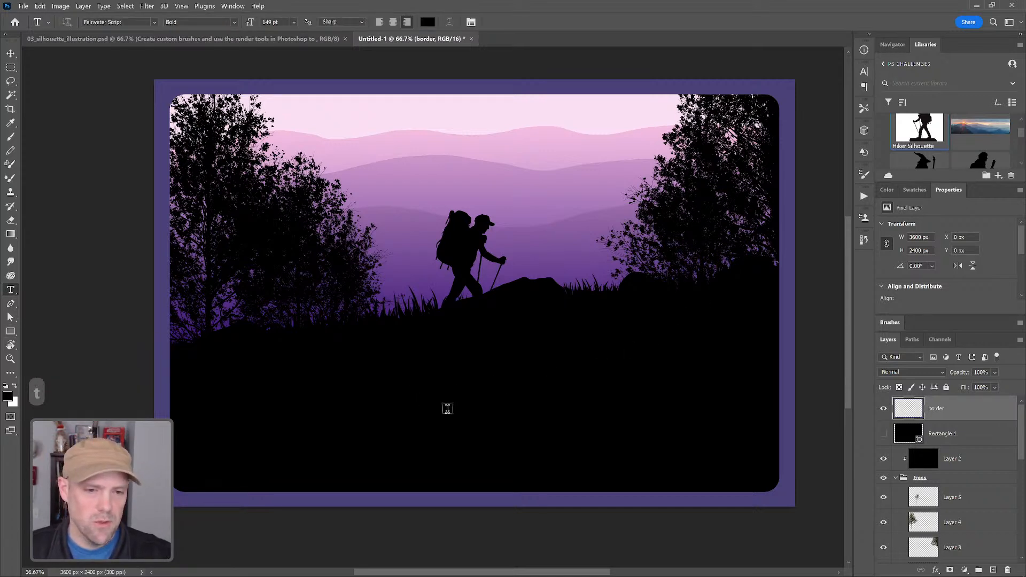
{"action": "left_click", "coordinate": [419, 393]}
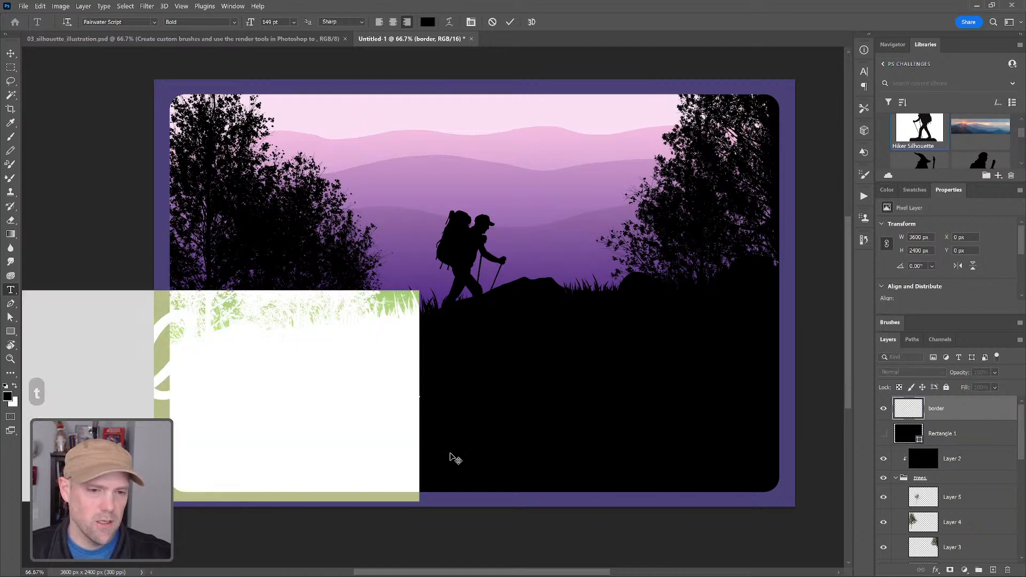
{"action": "left_click", "coordinate": [863, 86]}
{"action": "left_click", "coordinate": [864, 72]}
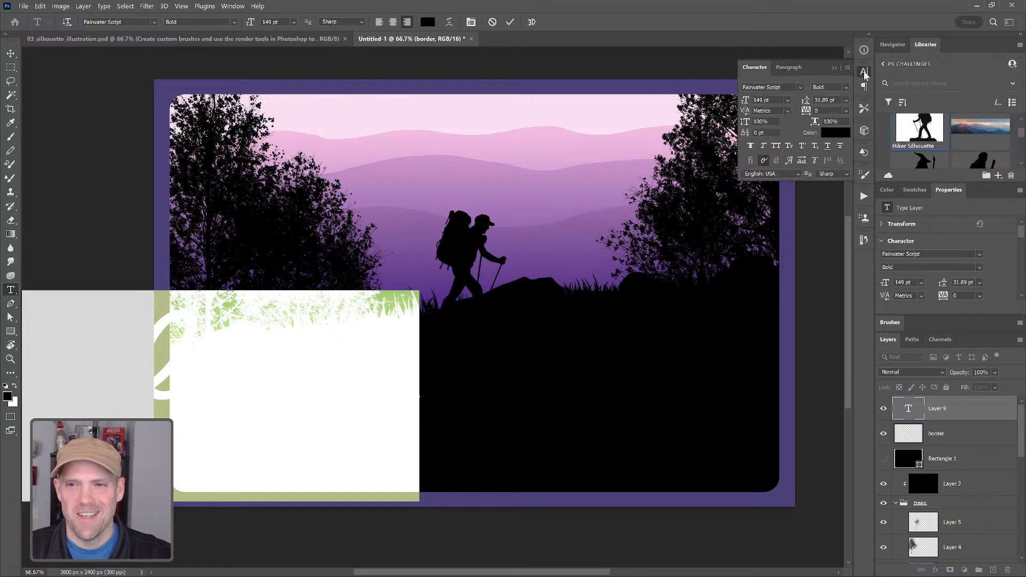
{"action": "left_click", "coordinate": [838, 134]}
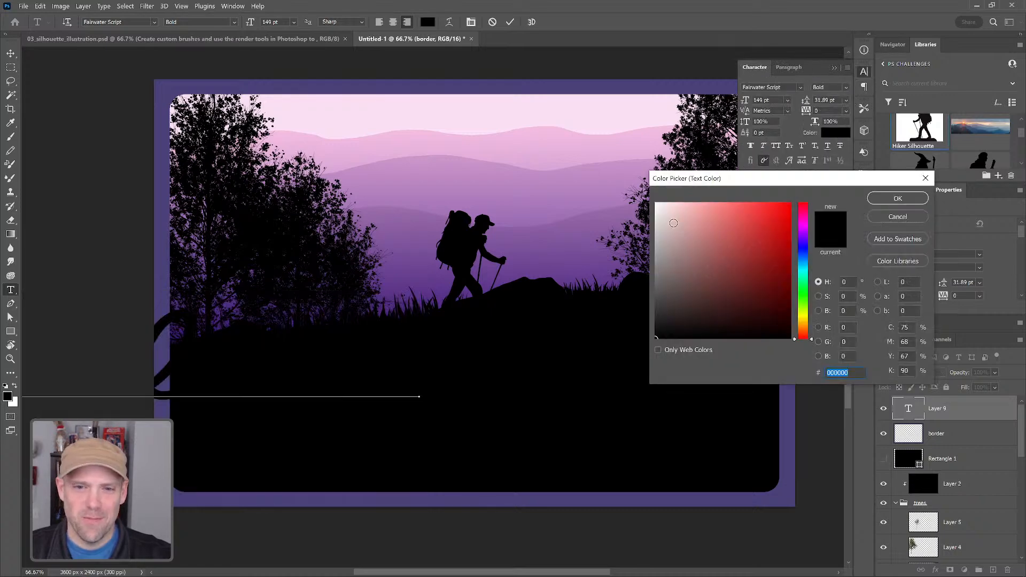
{"action": "left_click_drag", "start_coordinate": [678, 224], "coordinate": [656, 203]}
{"action": "left_click", "coordinate": [897, 198]}
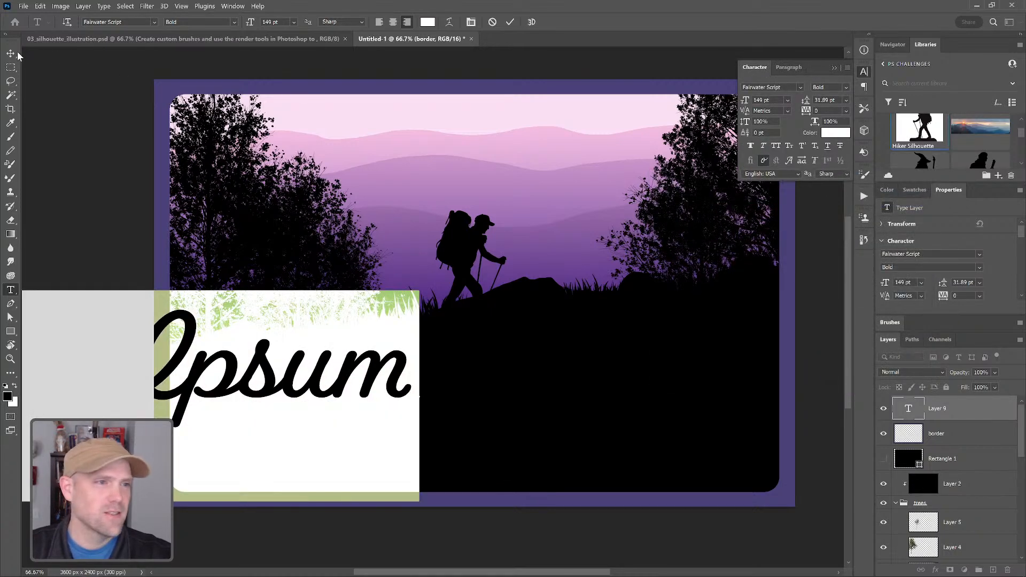
{"action": "left_click", "coordinate": [10, 54]}
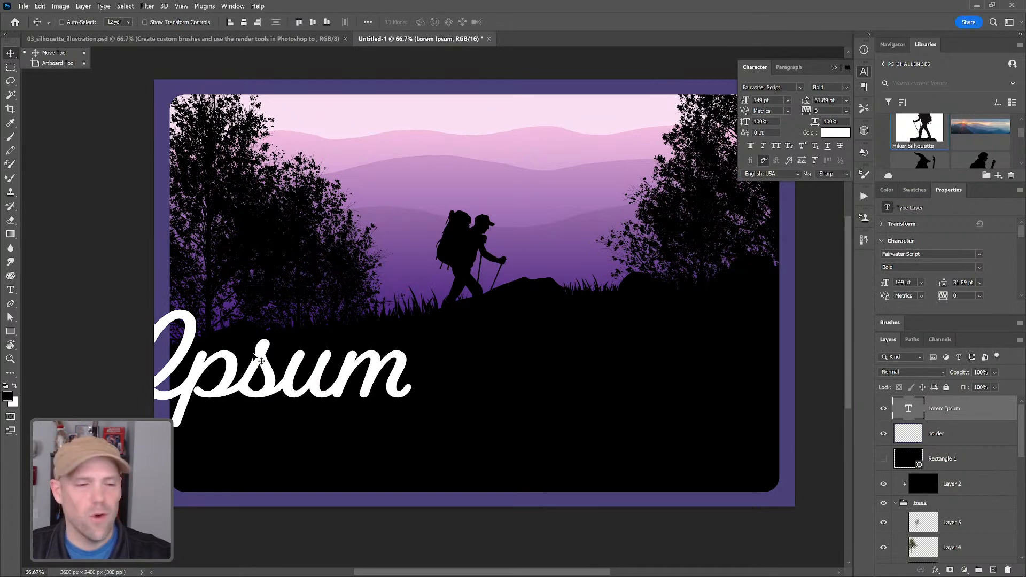
{"action": "left_click_drag", "start_coordinate": [235, 395], "coordinate": [576, 421]}
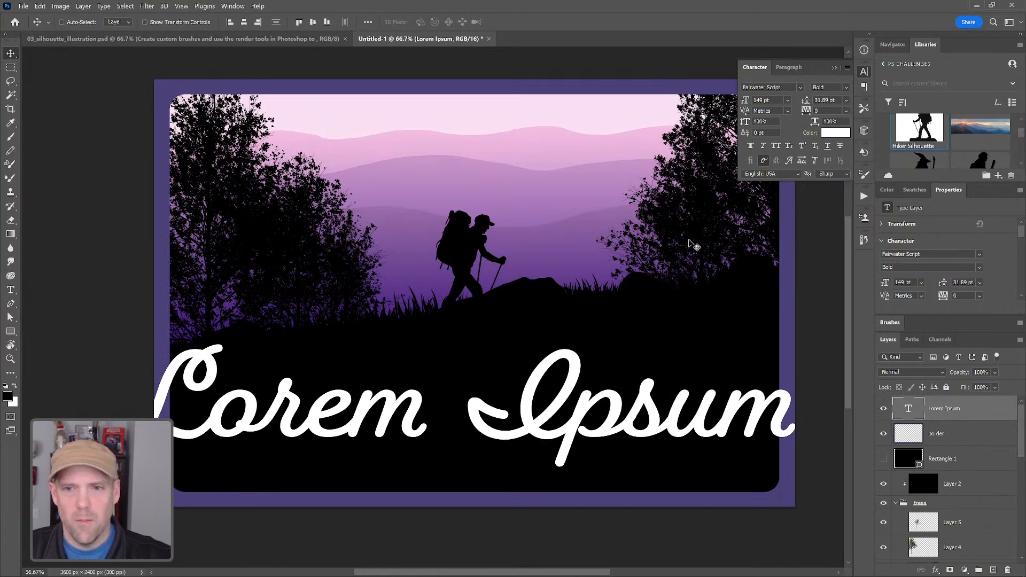
Replace the placeholder text with "take a hike!".
{"action": "double_click", "coordinate": [909, 410]}
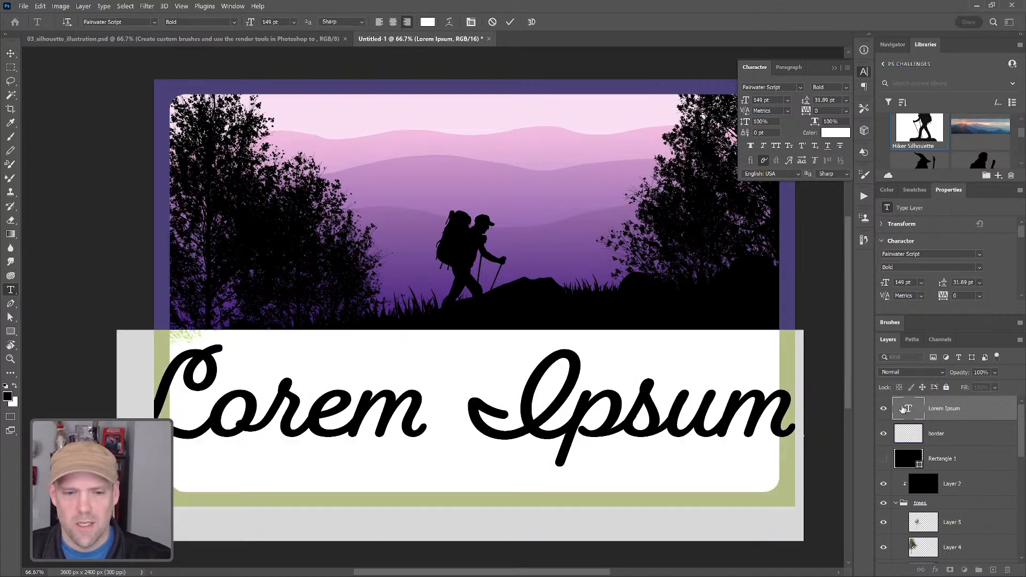
{"action": "type", "text": "t"}
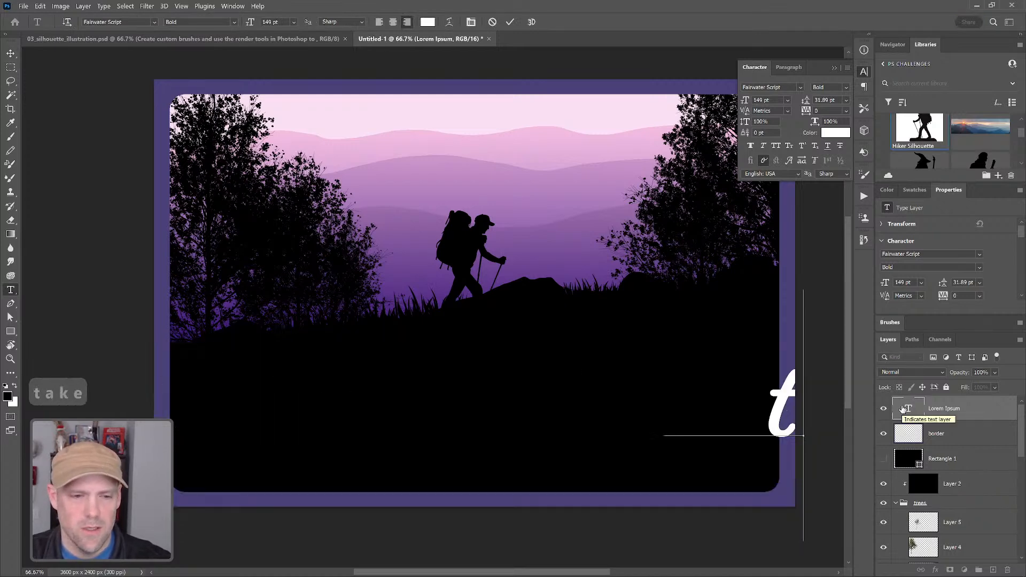
{"action": "type", "text": "ake a hike!"}
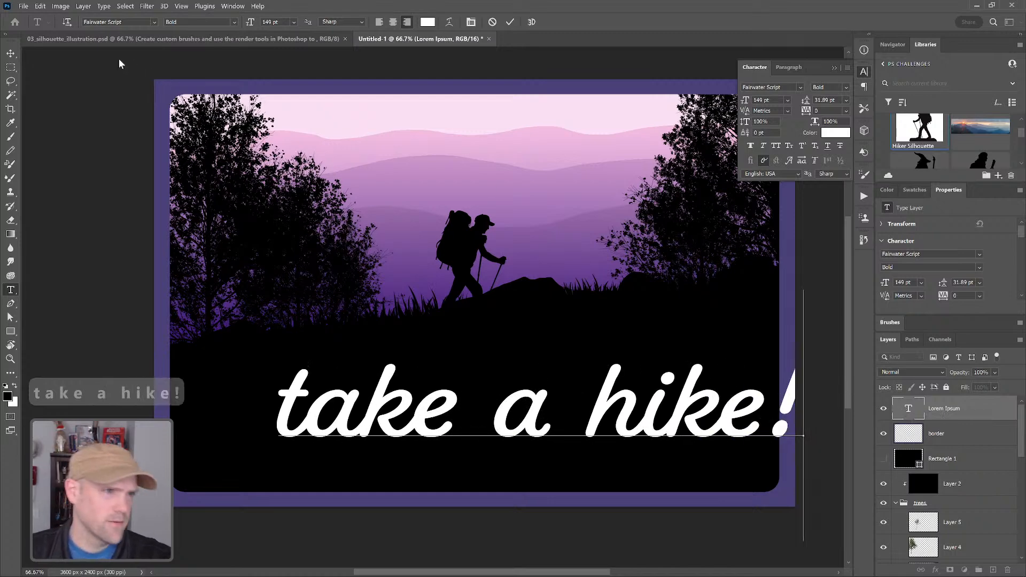
Centre the "take a hike!" text by eye within the lower part of the black slope.
{"action": "left_click", "coordinate": [11, 53]}
{"action": "left_click_drag", "start_coordinate": [532, 425], "coordinate": [469, 443]}
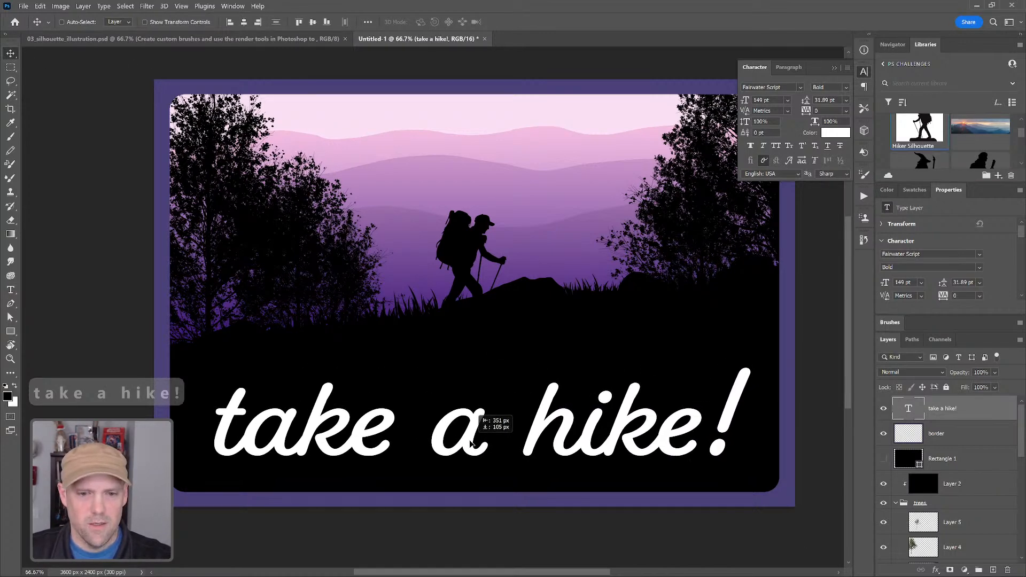
{"action": "left_click", "coordinate": [244, 22]}
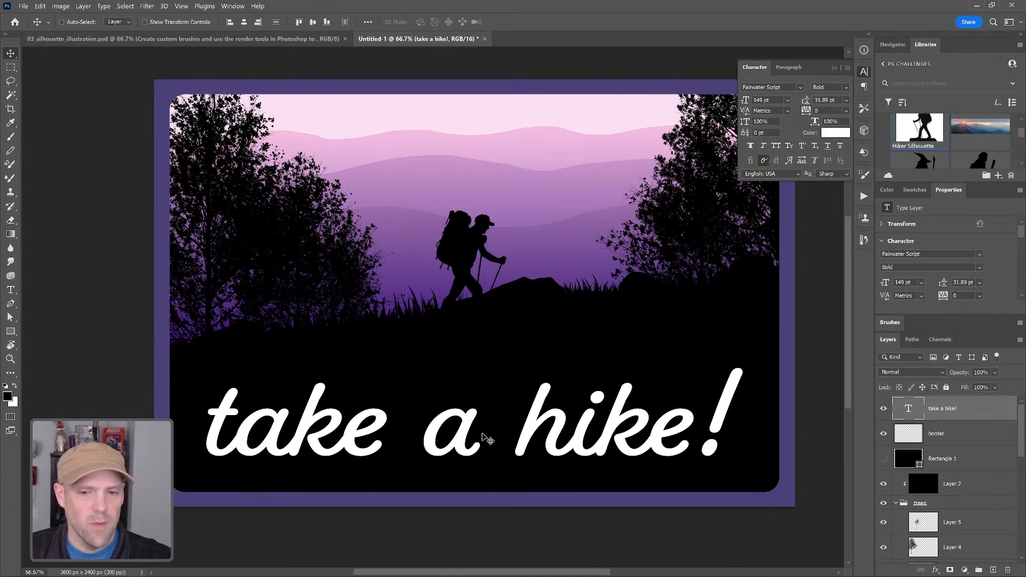
{"action": "left_click_drag", "start_coordinate": [466, 453], "coordinate": [477, 455]}
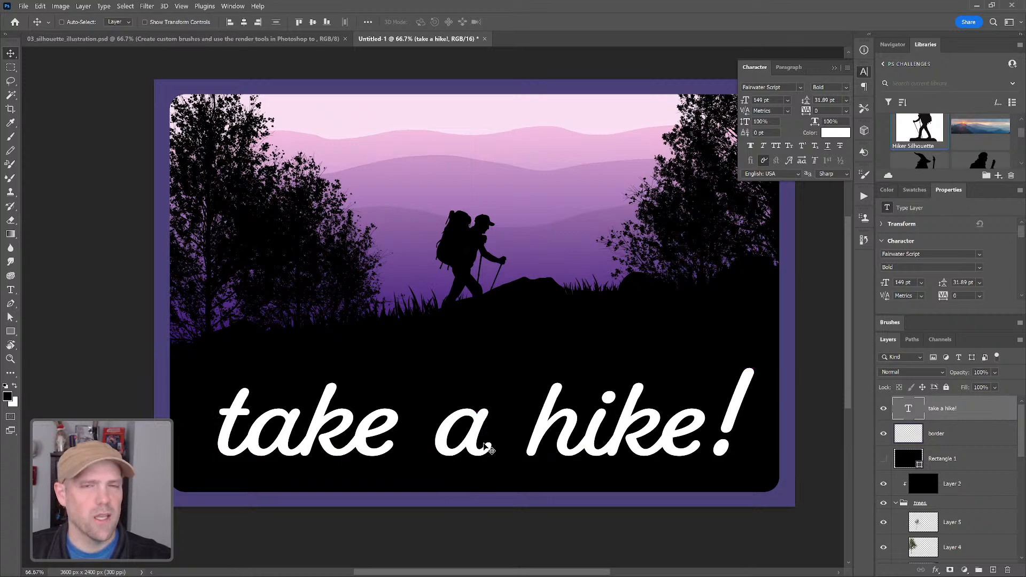
Recolour the "take a hike!" text to a pale cream yellow, about #e1d8b0.
{"action": "left_click_drag", "start_coordinate": [562, 259], "coordinate": [590, 255]}
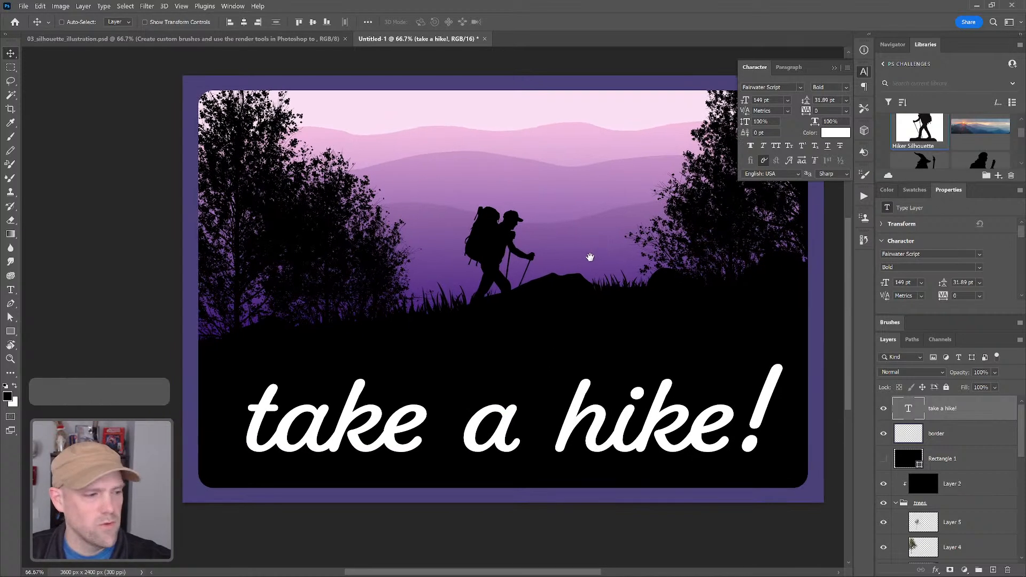
{"action": "left_click", "coordinate": [834, 68]}
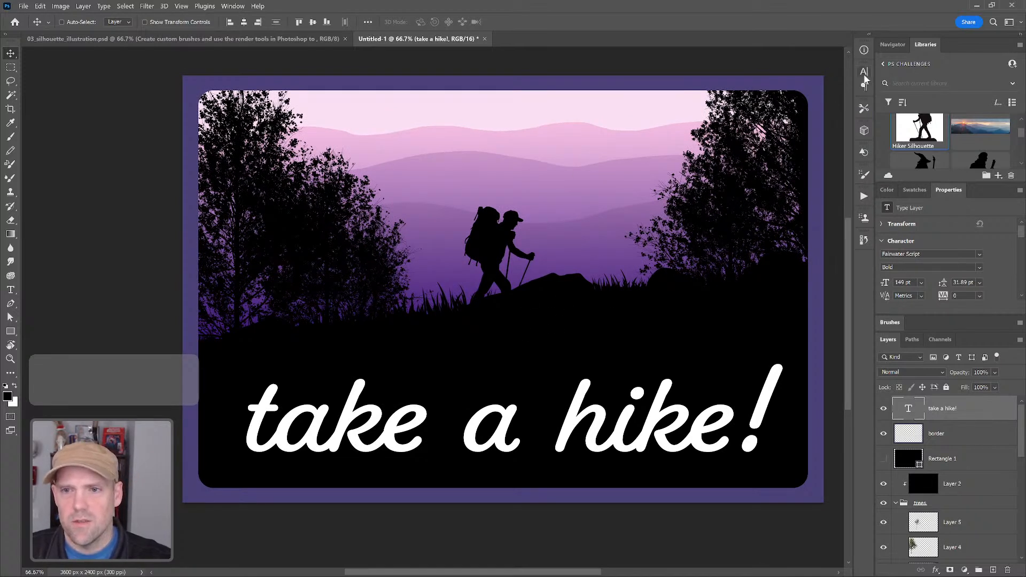
{"action": "left_click", "coordinate": [864, 73]}
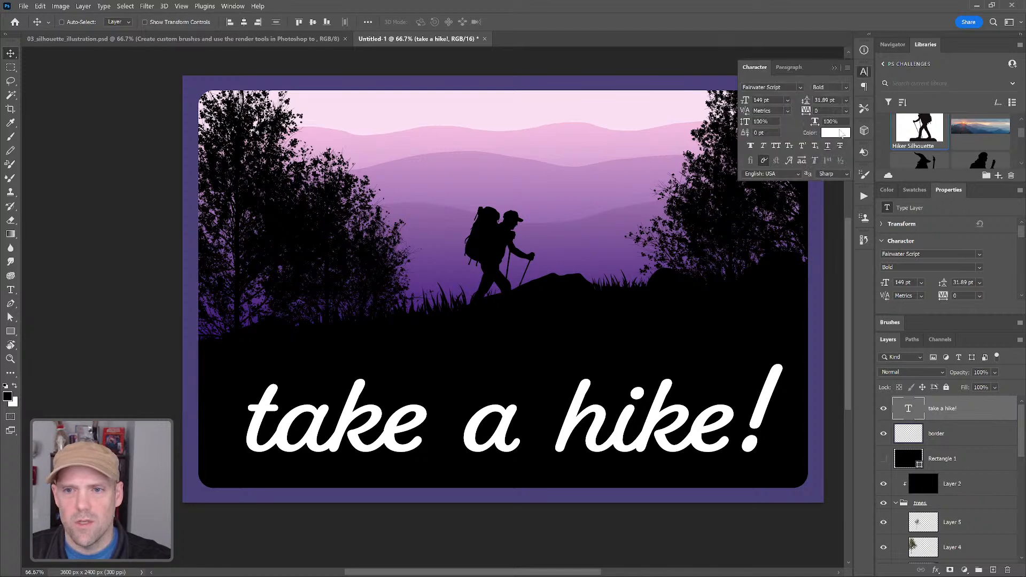
{"action": "left_click", "coordinate": [835, 133]}
{"action": "left_click", "coordinate": [677, 99]}
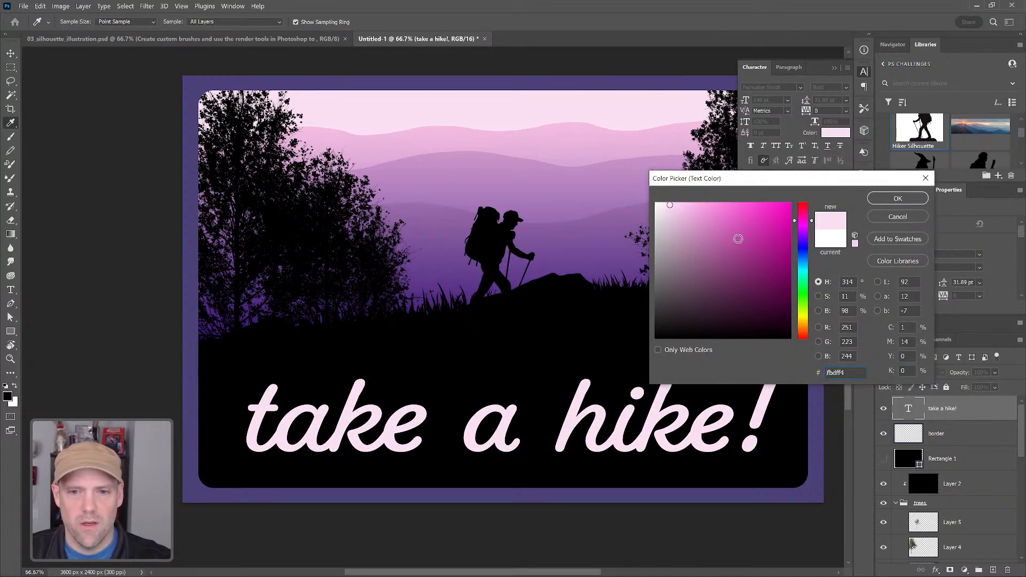
{"action": "left_click", "coordinate": [803, 317]}
{"action": "left_click", "coordinate": [668, 218]}
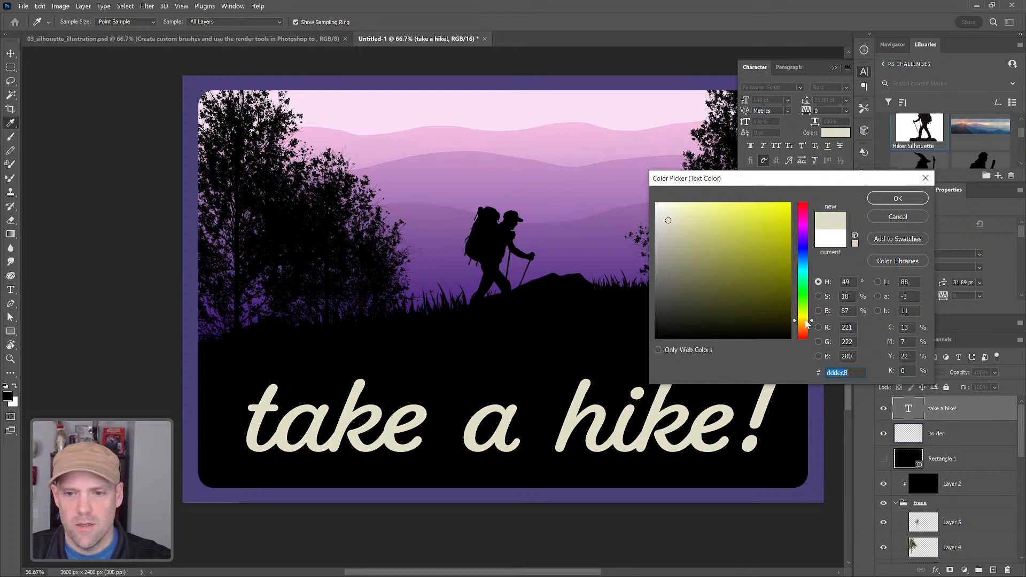
{"action": "left_click", "coordinate": [804, 321]}
{"action": "left_click", "coordinate": [679, 222]}
{"action": "left_click", "coordinate": [681, 220]}
{"action": "left_click", "coordinate": [682, 220]}
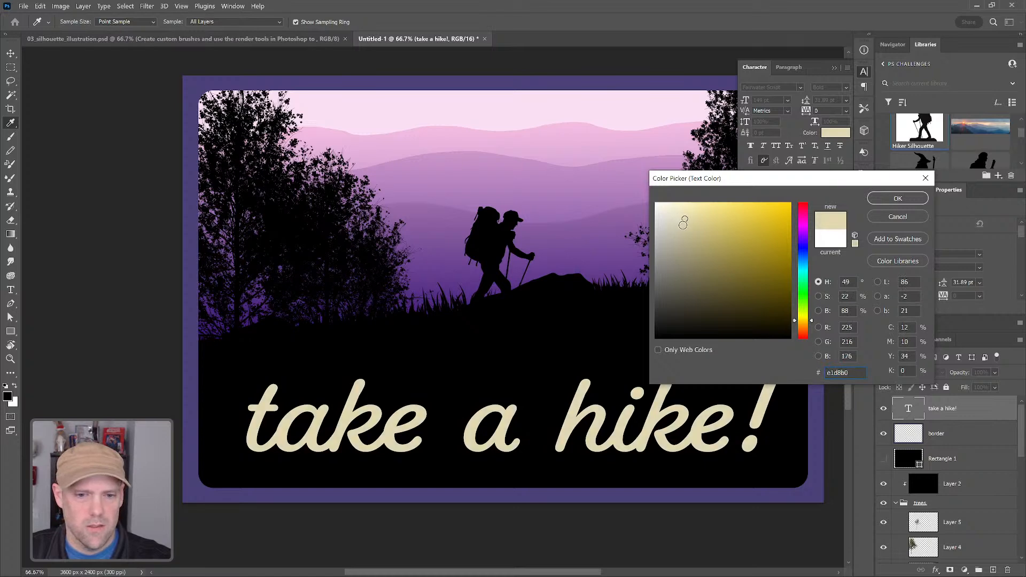
{"action": "left_click", "coordinate": [881, 198]}
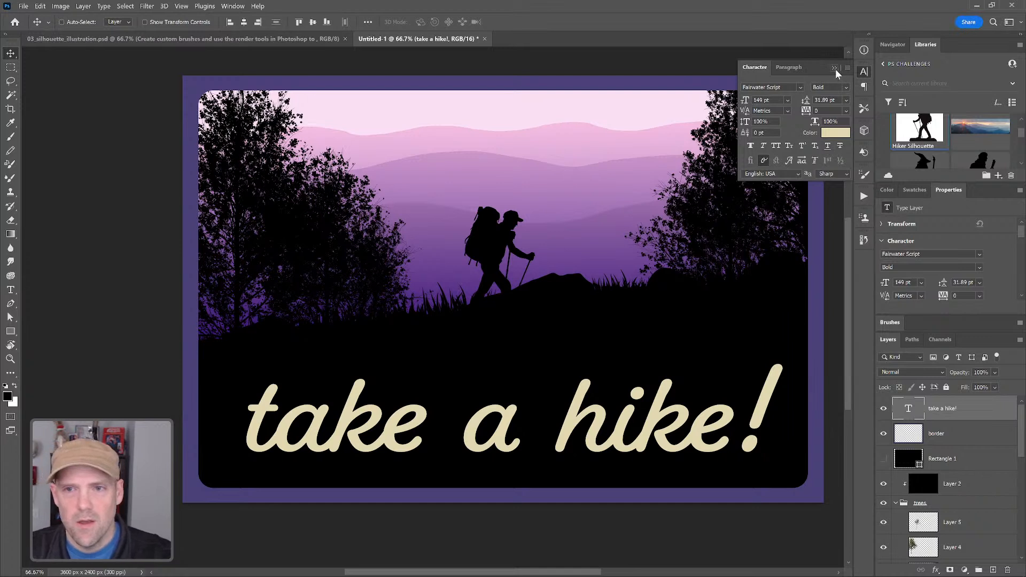
{"action": "left_click", "coordinate": [834, 69]}
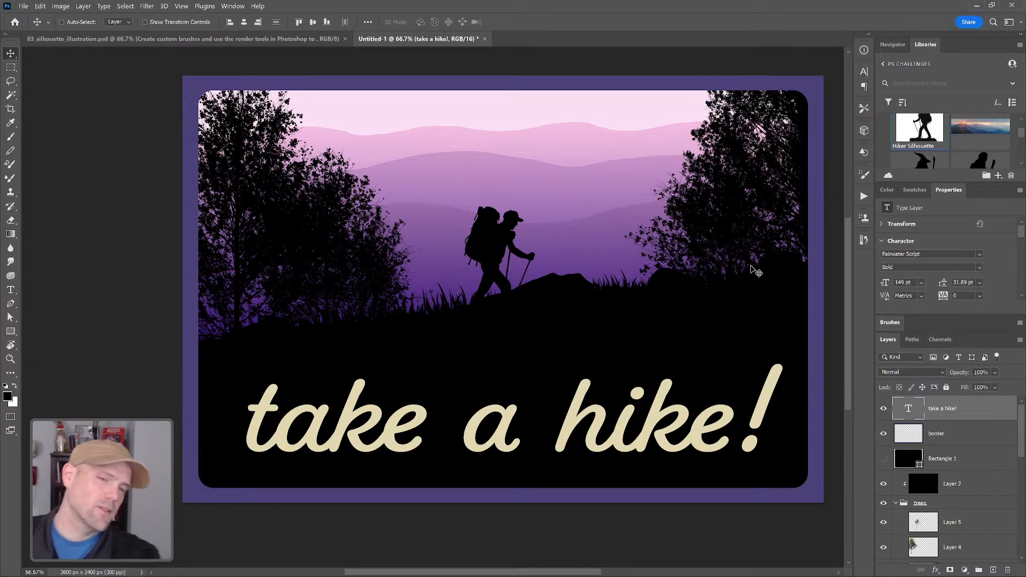
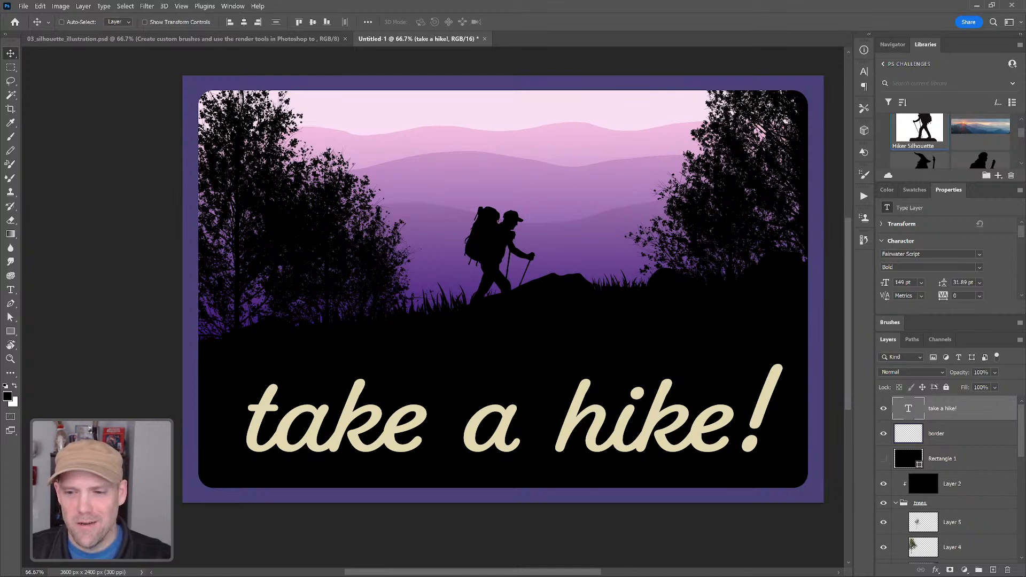
Hide the three purple hill layers, then place the panoramic mountain sunrise photo from the library and scale it to 38.92% across the canvas width.
{"action": "left_click_drag", "start_coordinate": [1022, 430], "coordinate": [1022, 512]}
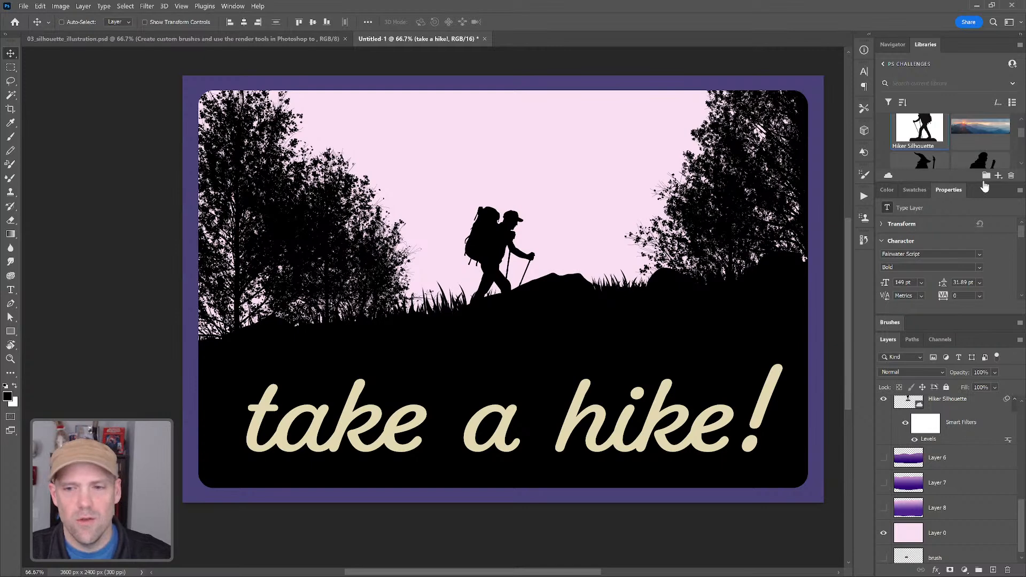
{"action": "left_click_drag", "start_coordinate": [987, 129], "coordinate": [530, 206]}
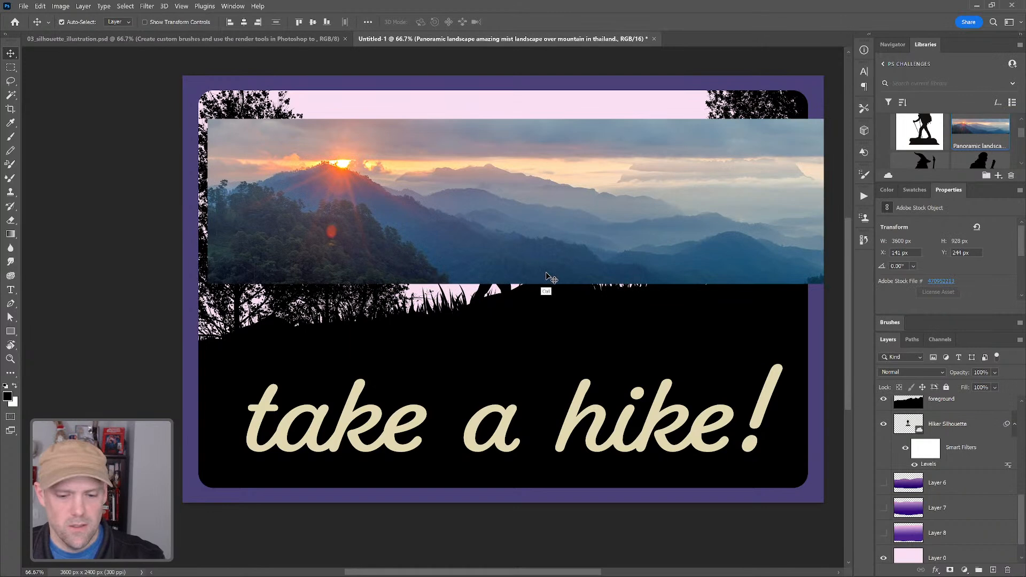
{"action": "key", "text": "ctrl+t"}
{"action": "left_click_drag", "start_coordinate": [527, 284], "coordinate": [538, 416]}
{"action": "left_click_drag", "start_coordinate": [484, 322], "coordinate": [545, 271]}
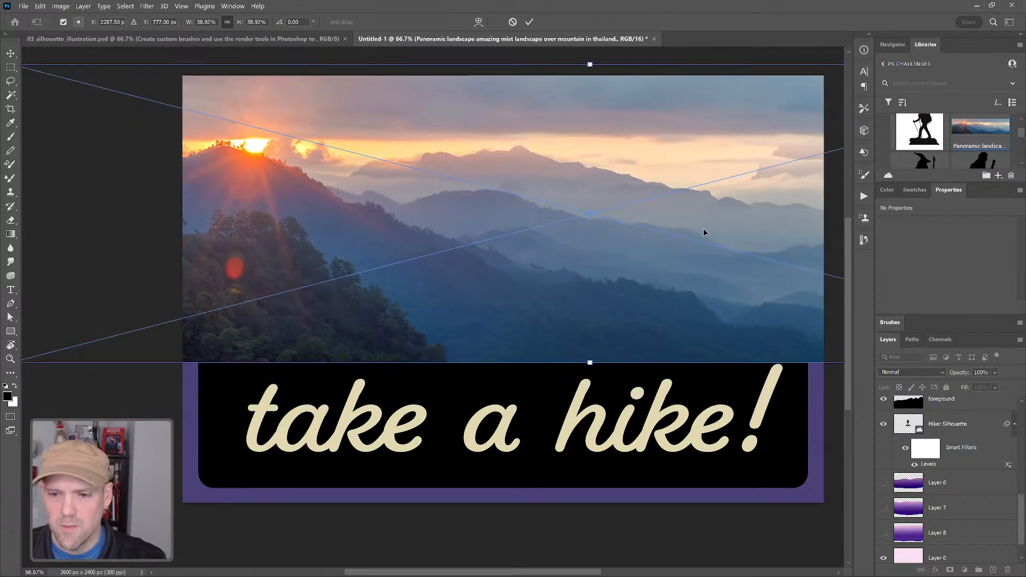
{"action": "key", "text": "Return"}
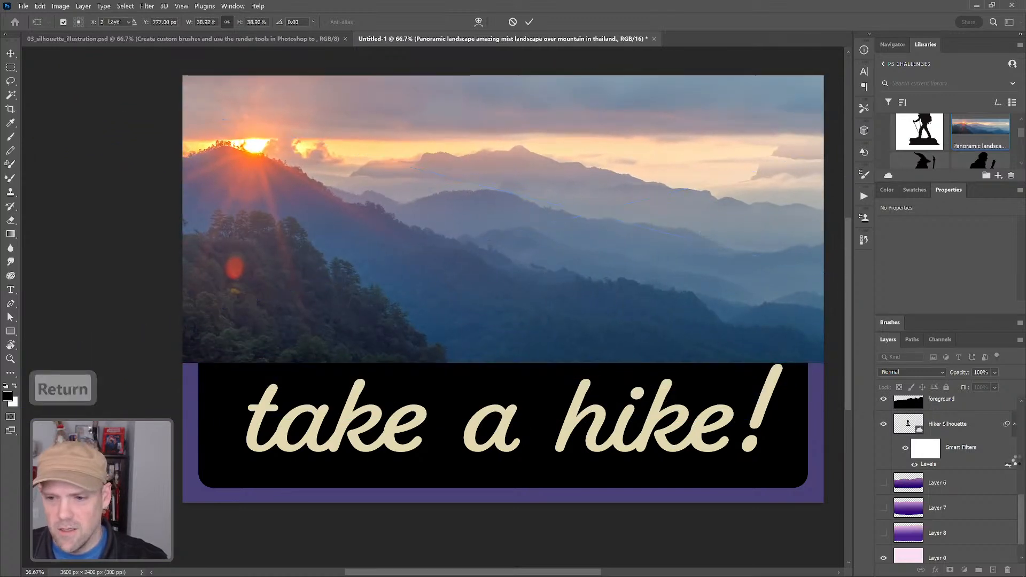
Move the panoramic photo layer directly below Hiker Silhouette and shift the photo slightly up and to the right.
{"action": "left_click_drag", "start_coordinate": [1022, 505], "coordinate": [970, 514]}
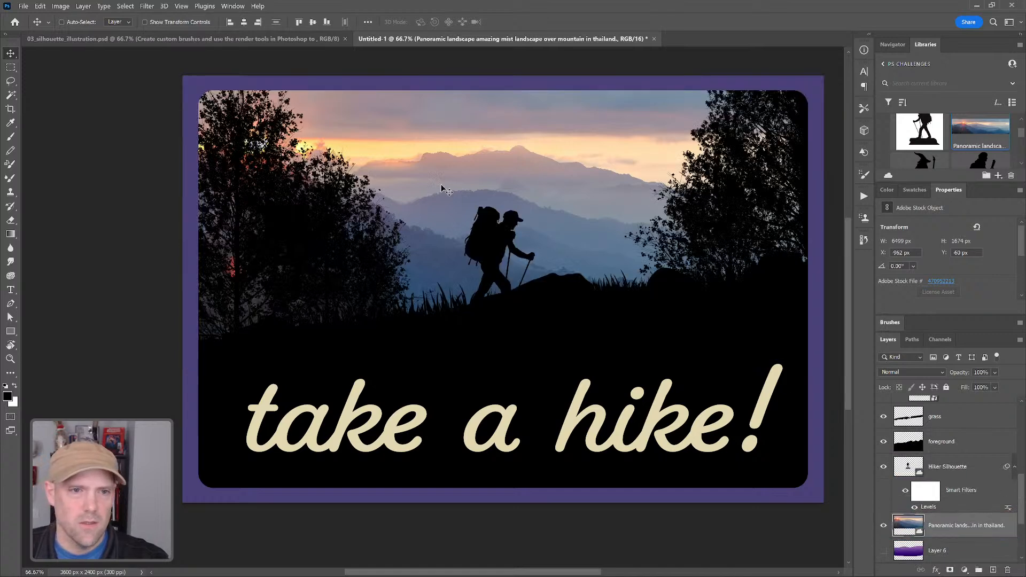
{"action": "left_click_drag", "start_coordinate": [498, 171], "coordinate": [523, 160]}
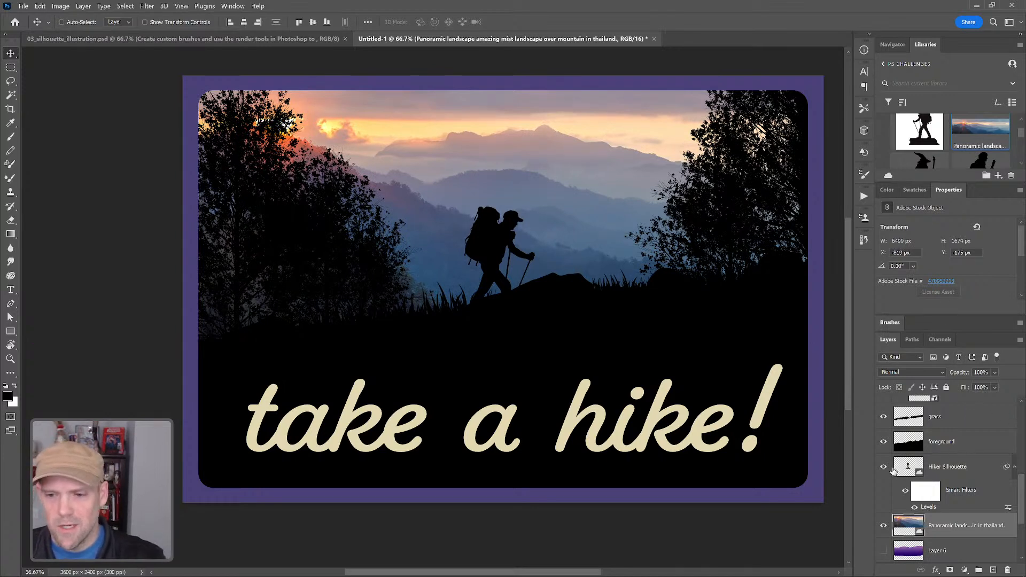
Hide the hiker silhouette and place the wizard silhouette and the smaller backpacker silhouette from the library on the slope, backpacker behind wizard.
{"action": "left_click", "coordinate": [883, 469]}
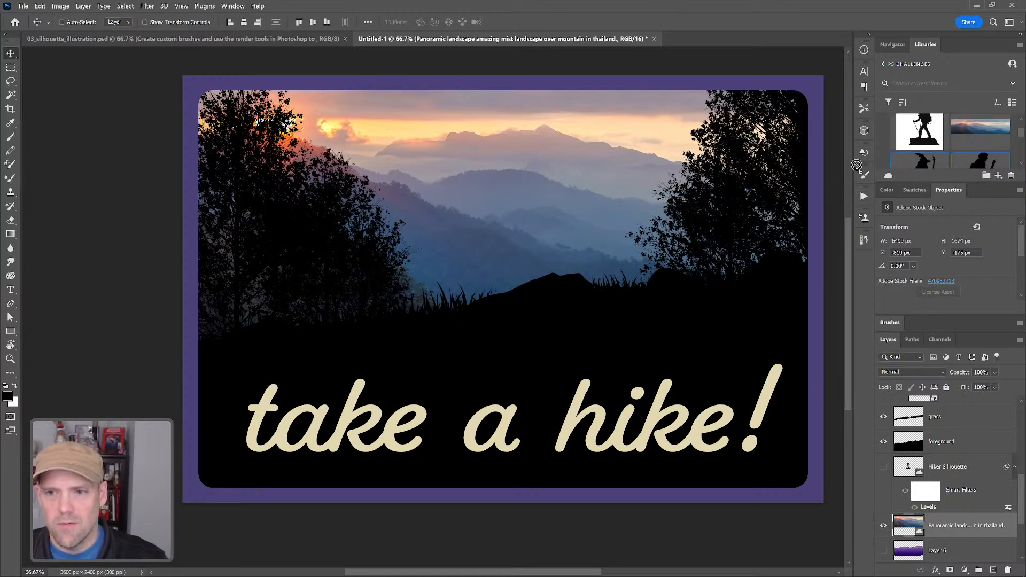
{"action": "left_click_drag", "start_coordinate": [920, 157], "coordinate": [564, 242]}
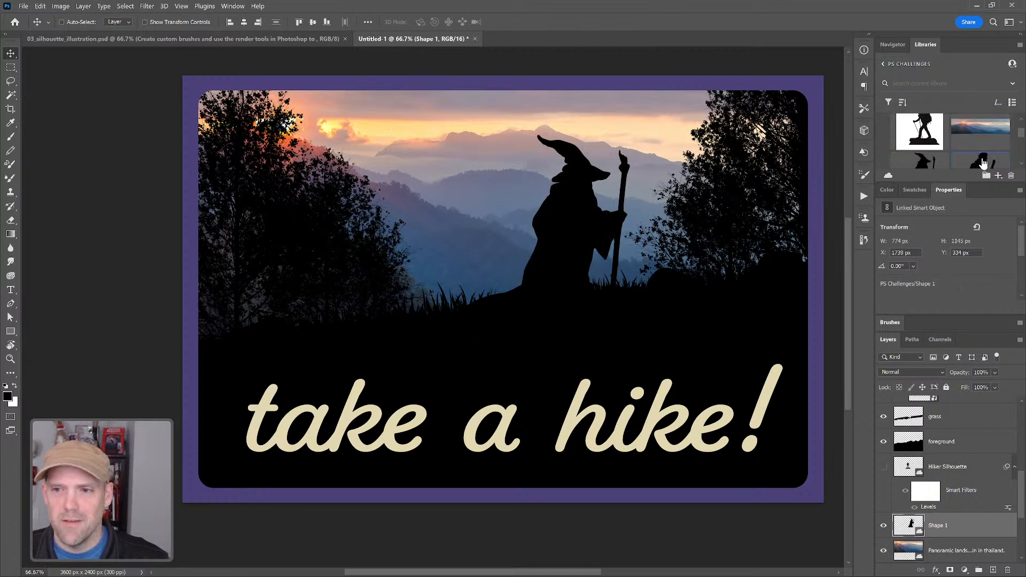
{"action": "left_click_drag", "start_coordinate": [982, 159], "coordinate": [456, 241]}
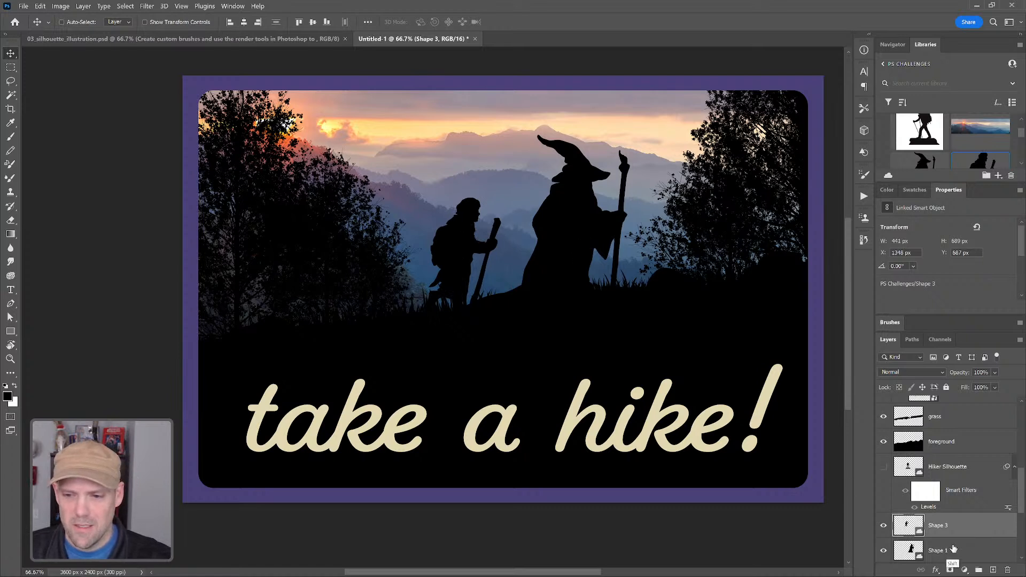
Scale the wizard and backpacker silhouettes together to about 85% and nudge them up slightly so they stand on the slope.
{"action": "left_click", "coordinate": [937, 550], "text": "shift"}
{"action": "key", "text": "ctrl+t"}
{"action": "left_click_drag", "start_coordinate": [631, 134], "coordinate": [601, 164]}
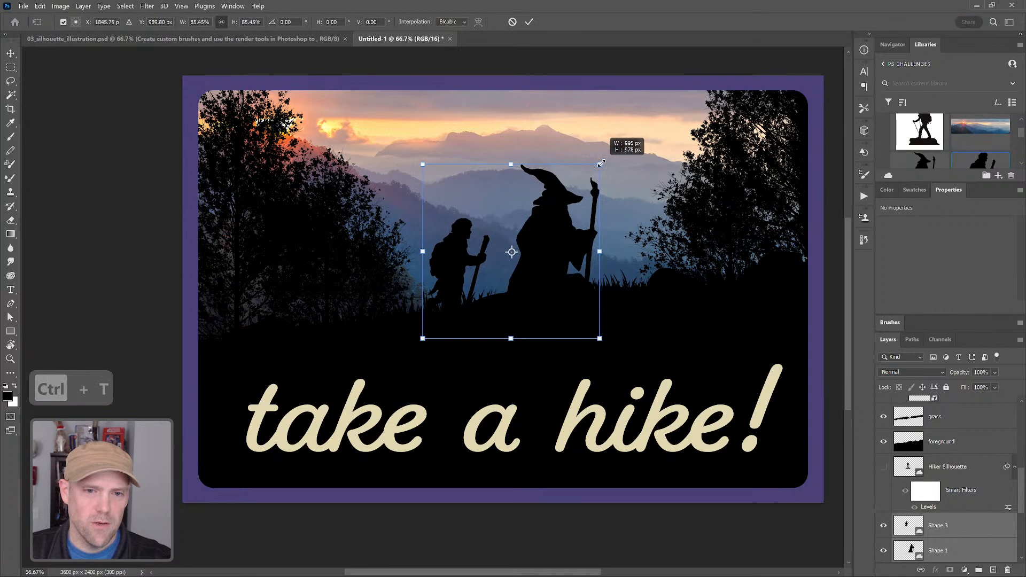
{"action": "key", "text": "Return"}
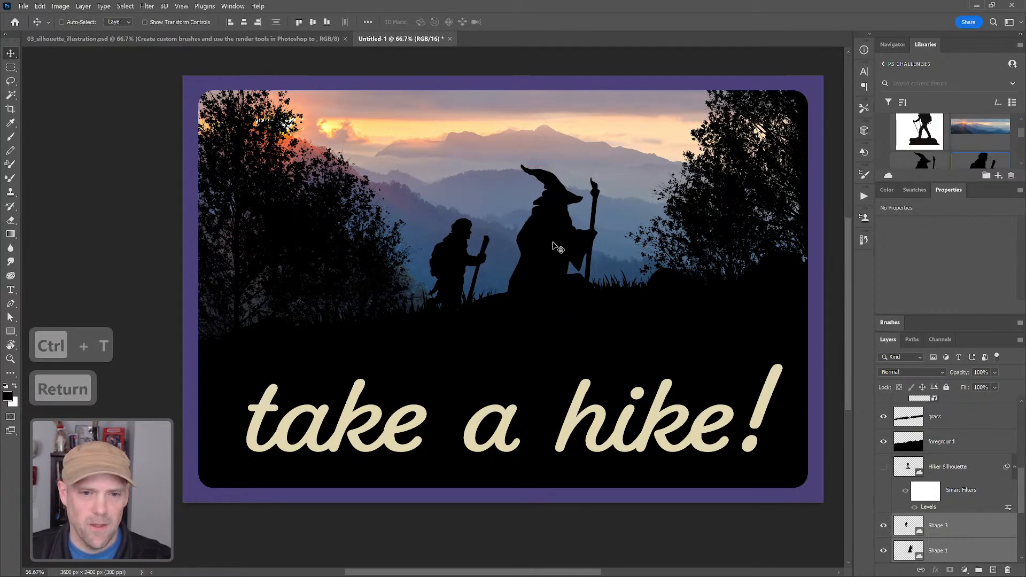
{"action": "left_click_drag", "start_coordinate": [558, 248], "coordinate": [560, 240]}
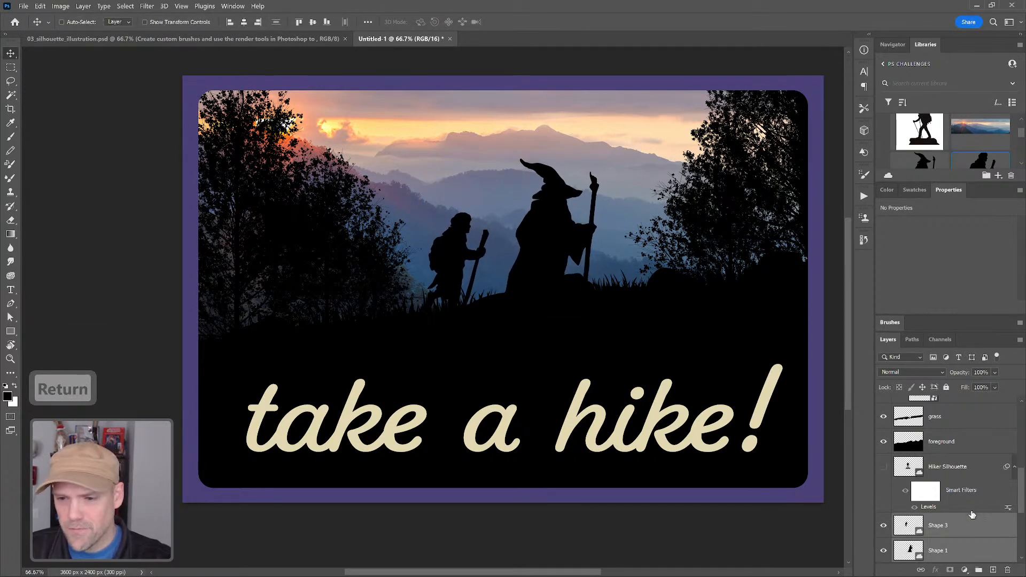
Look through the custom shapes to examine the wizard and backpacker silhouettes in the characters group.
{"action": "left_click", "coordinate": [960, 494]}
{"action": "left_click", "coordinate": [961, 528]}
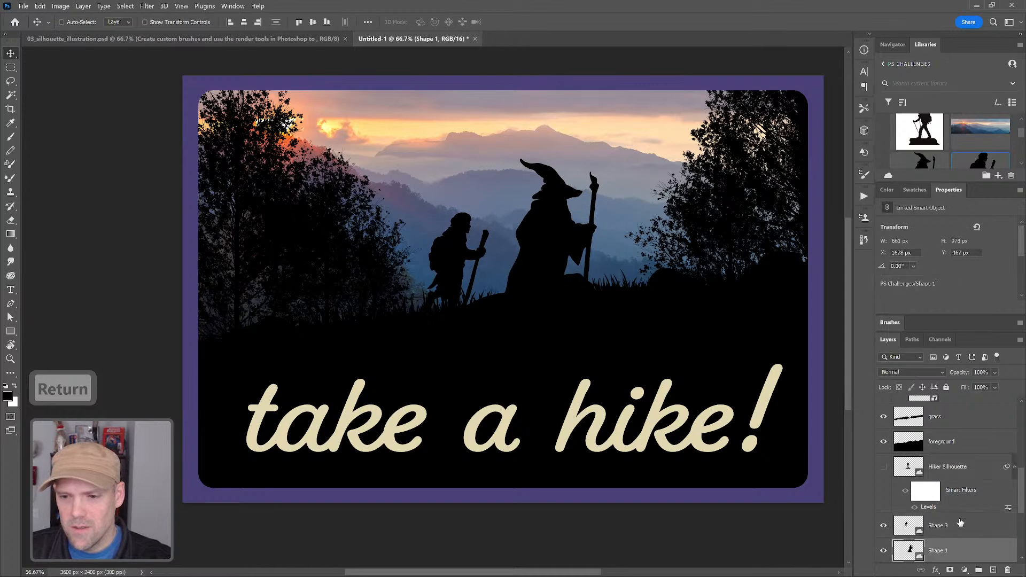
{"action": "left_click", "coordinate": [864, 199]}
{"action": "left_click", "coordinate": [865, 198]}
{"action": "left_click", "coordinate": [864, 153]}
{"action": "left_click_drag", "start_coordinate": [853, 210], "coordinate": [848, 257]}
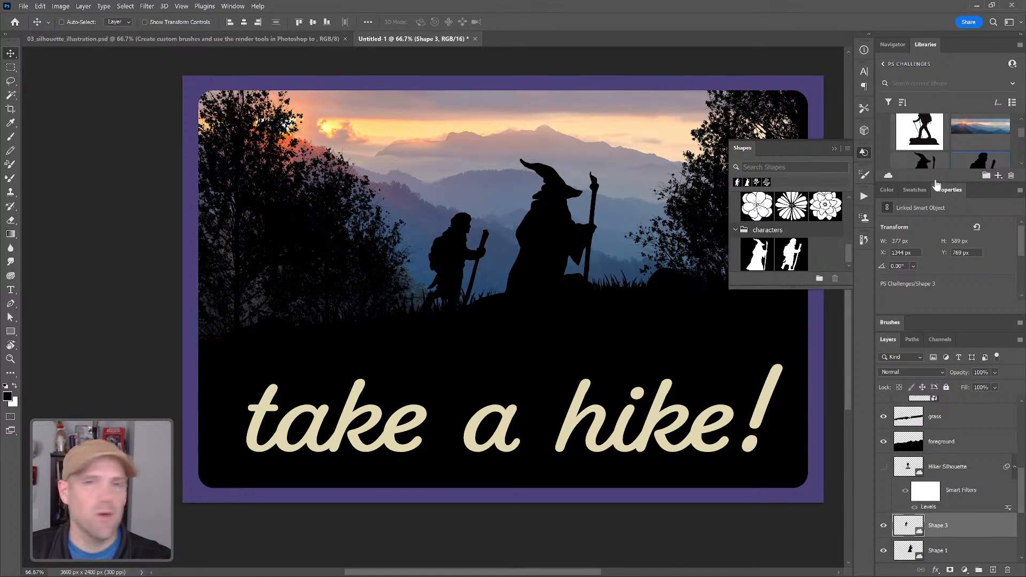
{"action": "left_click", "coordinate": [832, 150]}
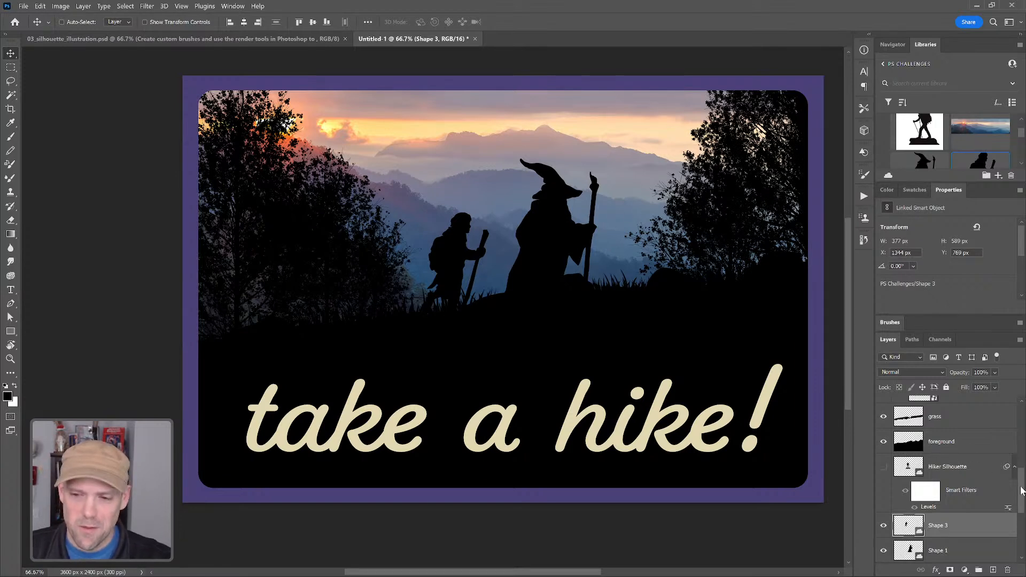
Add a new empty layer directly above the hidden Rectangle 1 layer, below the border.
{"action": "scroll", "coordinate": [1021, 491], "scroll_direction": "down", "scroll_amount": 2}
{"action": "scroll", "coordinate": [1022, 490], "scroll_direction": "up", "scroll_amount": 1}
{"action": "scroll", "coordinate": [950, 478], "scroll_direction": "up", "scroll_amount": 2}
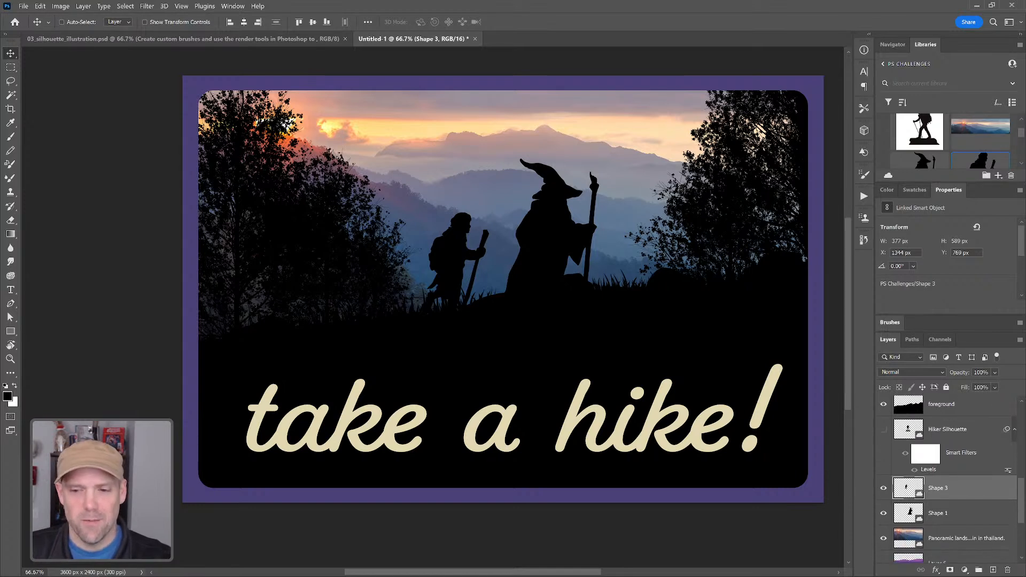
{"action": "scroll", "coordinate": [950, 478], "scroll_direction": "down", "scroll_amount": 2}
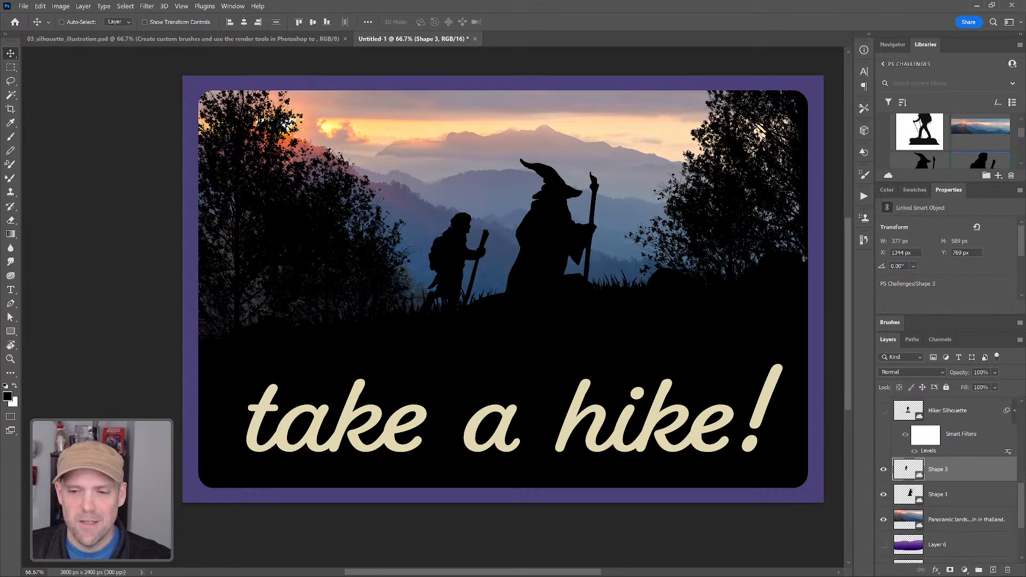
{"action": "left_click_drag", "start_coordinate": [1022, 495], "coordinate": [1023, 417]}
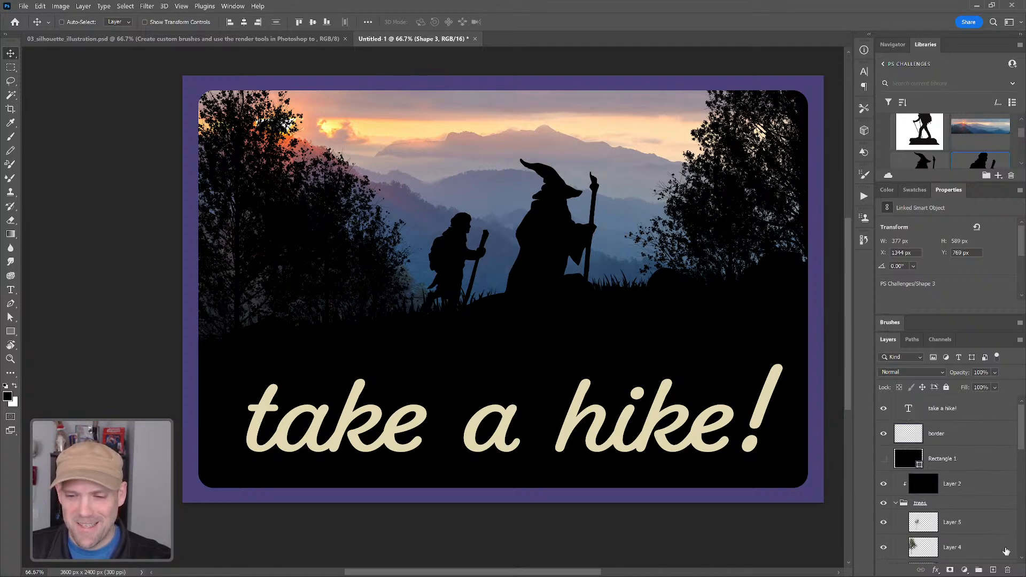
{"action": "left_click", "coordinate": [964, 461]}
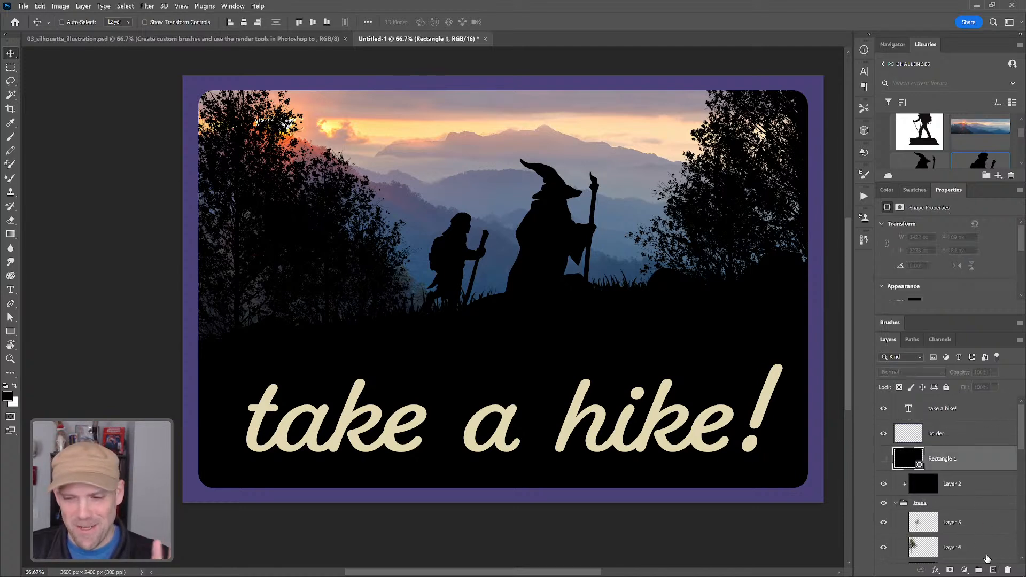
{"action": "left_click", "coordinate": [993, 570]}
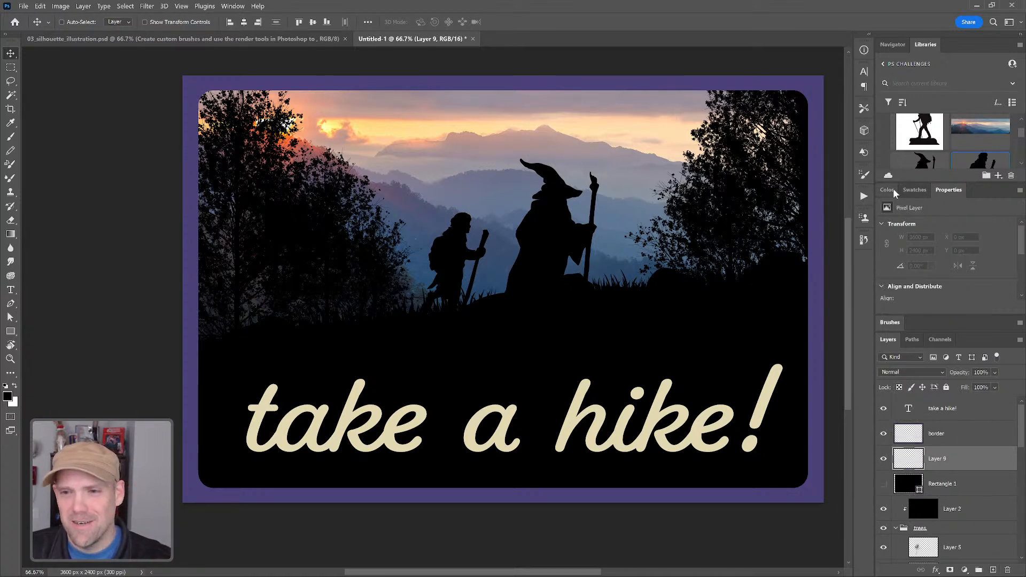
Choose the 400 px Soft Round Pressure brush from the General Brushes group.
{"action": "double_click", "coordinate": [948, 192]}
{"action": "left_click", "coordinate": [891, 209]}
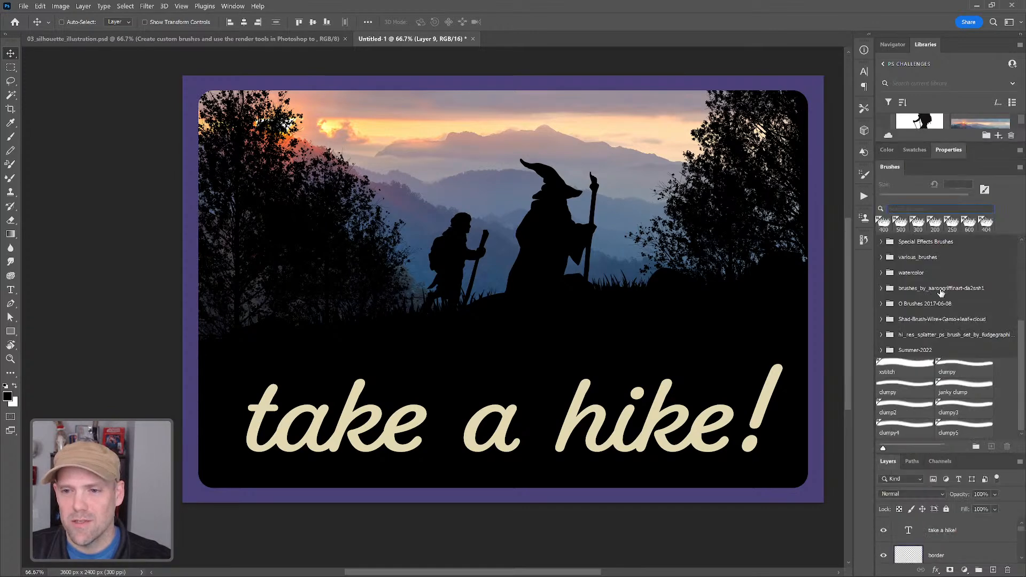
{"action": "scroll", "coordinate": [1024, 307], "scroll_direction": "up", "scroll_amount": 3}
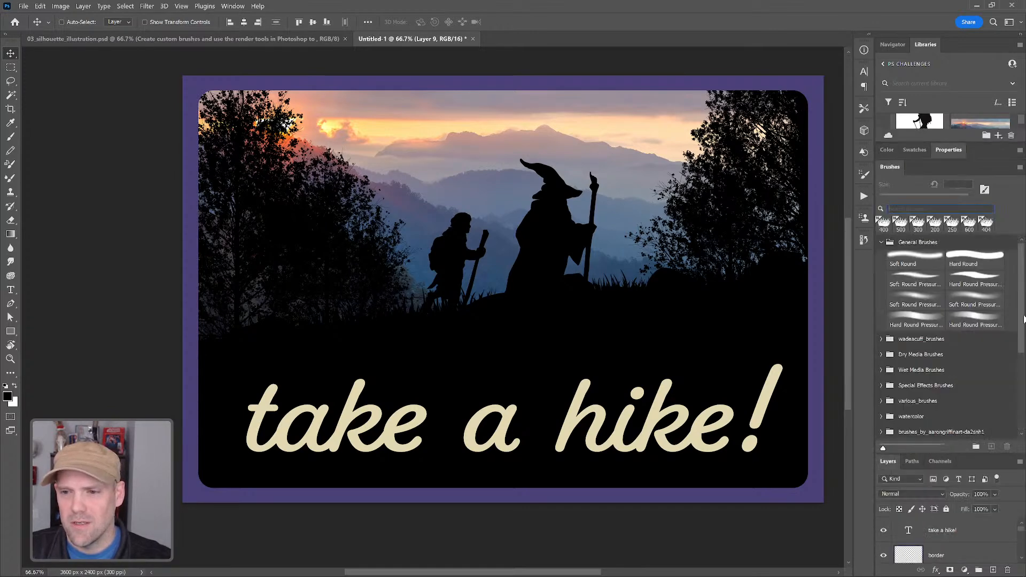
{"action": "left_click", "coordinate": [921, 299]}
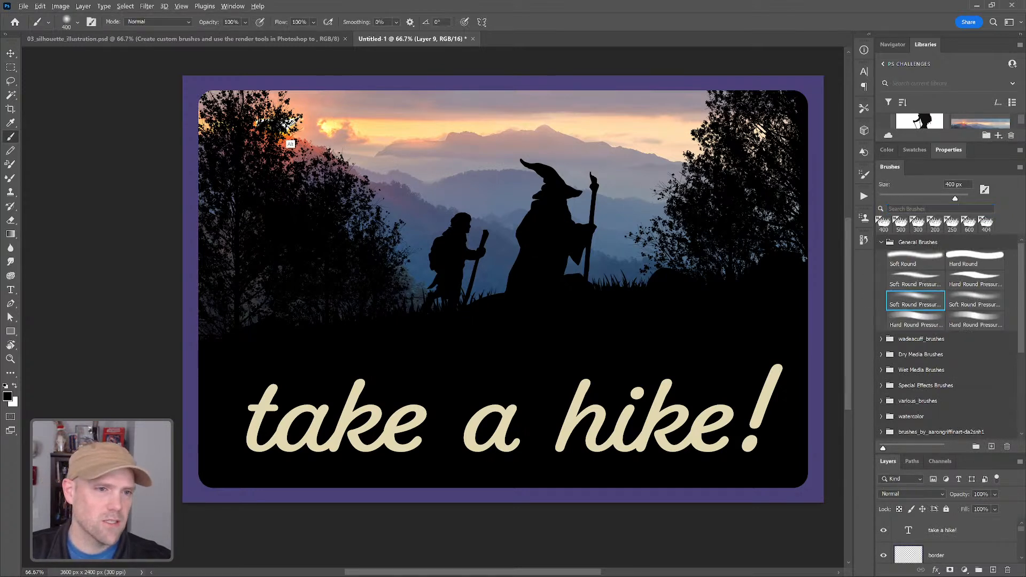
Sample orange from the sunrise sky beside the left-hand tree and lighten the foreground colour to fac39c.
{"action": "left_click", "coordinate": [292, 125], "text": "alt"}
{"action": "left_click_drag", "start_coordinate": [293, 122], "coordinate": [293, 123]}
{"action": "left_click", "coordinate": [278, 113], "text": "alt"}
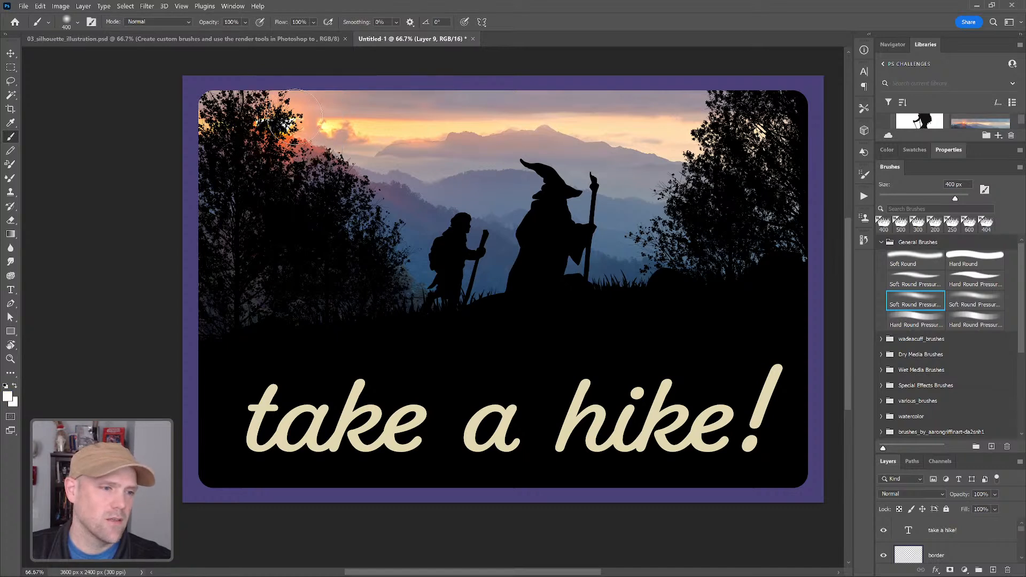
{"action": "left_click", "coordinate": [294, 115], "text": "alt"}
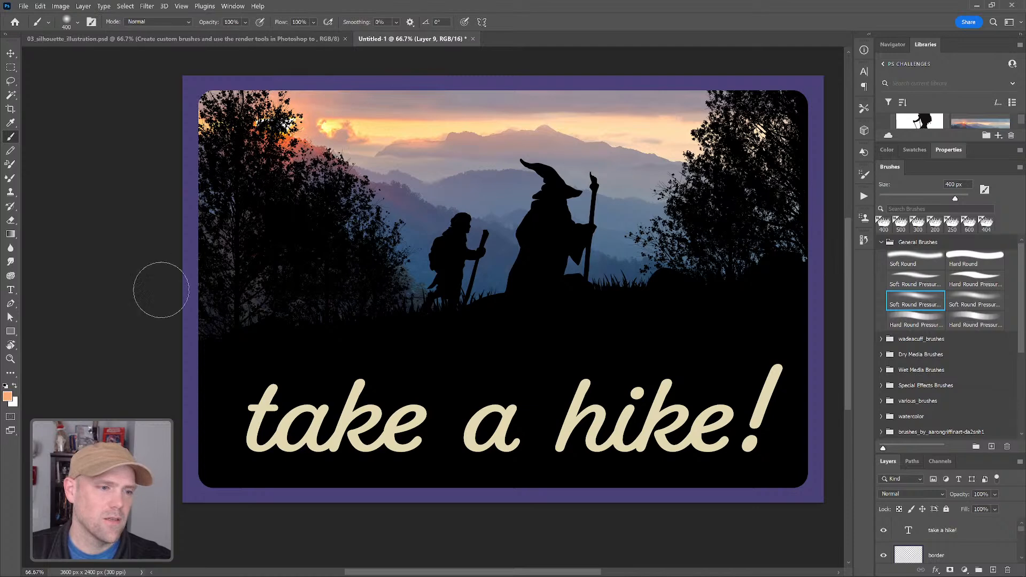
{"action": "left_click", "coordinate": [7, 395]}
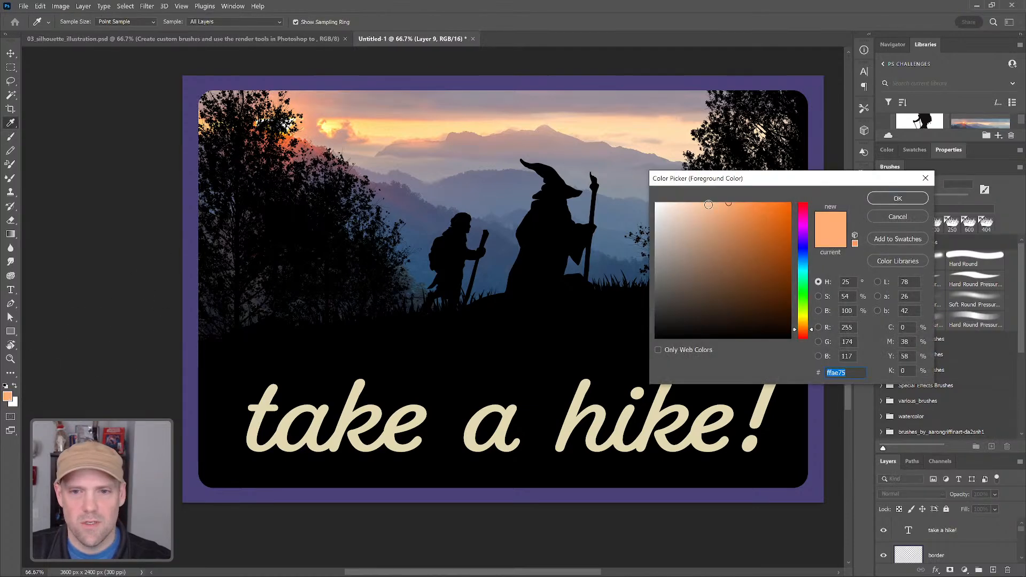
{"action": "left_click", "coordinate": [706, 205]}
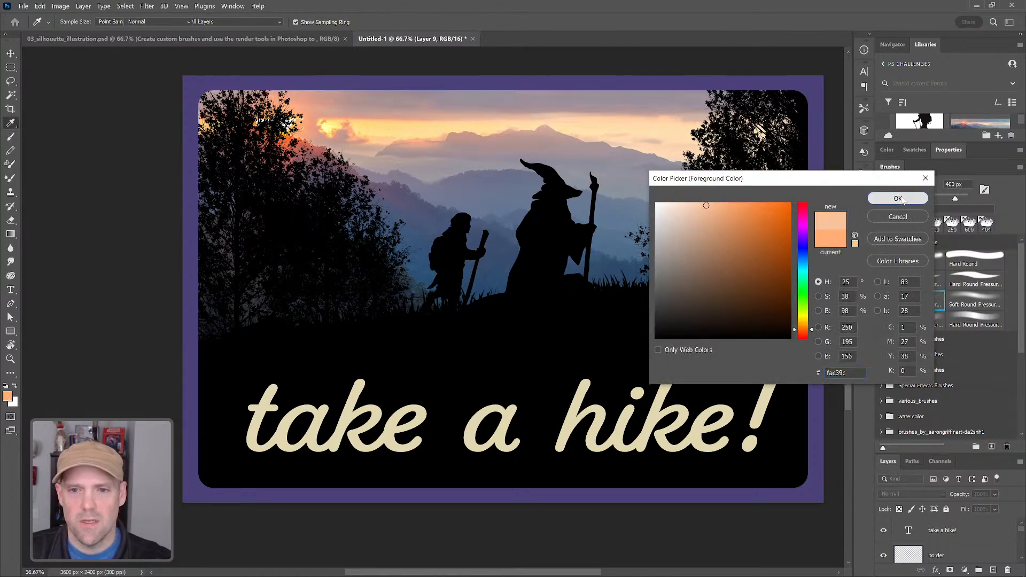
{"action": "left_click", "coordinate": [897, 198]}
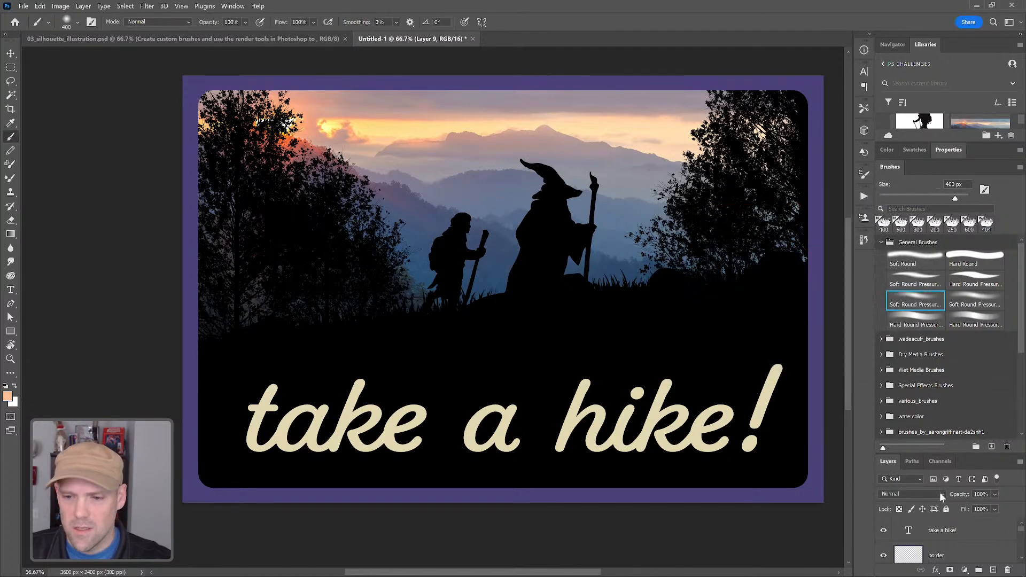
Rename the new empty layer above Rectangle 1 as sun.
{"action": "double_click", "coordinate": [887, 168]}
{"action": "double_click", "coordinate": [937, 304]}
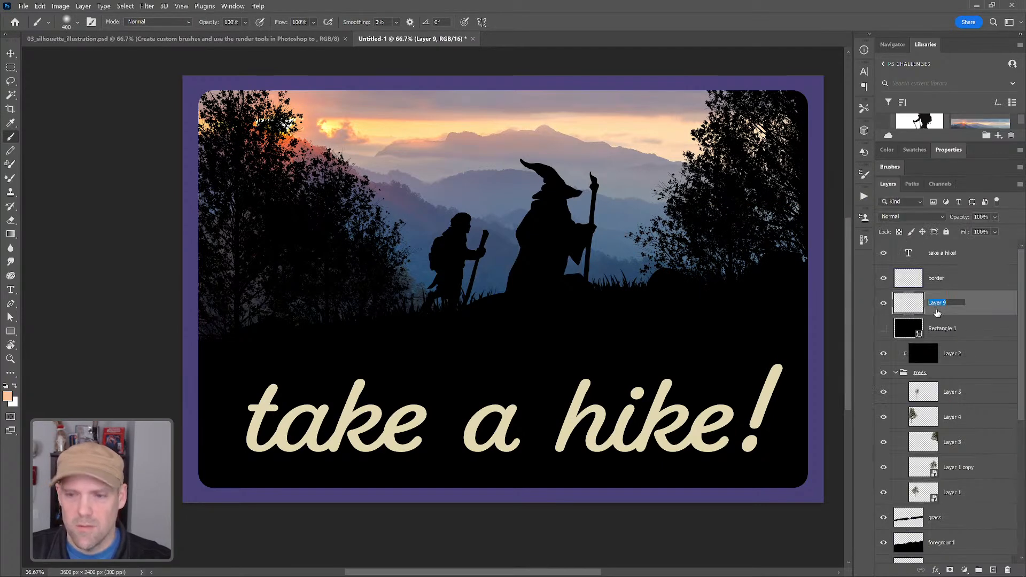
{"action": "type", "text": "sun"}
{"action": "key", "text": "Return"}
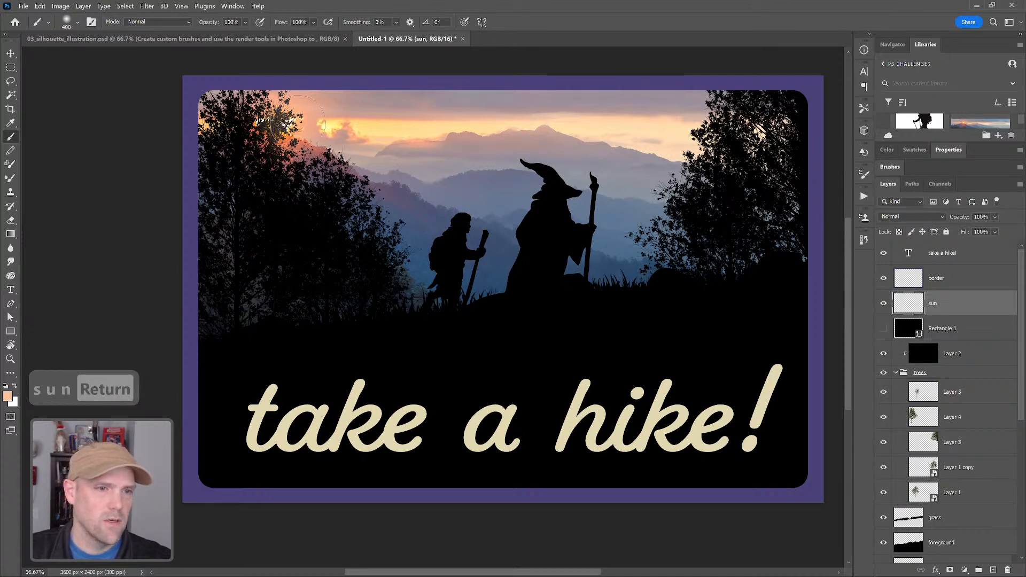
Undo the first stroke and build a soft peach glow over the sunrise and left-hand tree, enlarging the brush up to 1400 px.
{"action": "key", "text": "ctrl+z"}
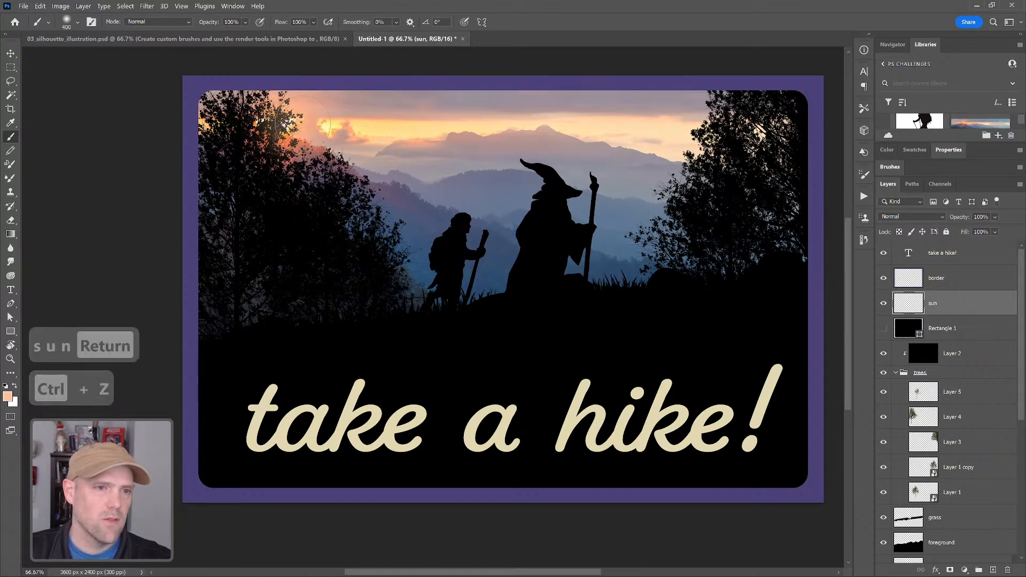
{"action": "key", "text": "bracketleft"}
{"action": "key", "text": "bracketleft"}
{"action": "key", "text": "bracketleft"}
{"action": "key", "text": "bracketleft"}
{"action": "key", "text": "bracketleft"}
{"action": "key", "text": "bracketleft"}
{"action": "key", "text": "bracketleft"}
{"action": "key", "text": "bracketleft"}
{"action": "key", "text": "bracketright"}
{"action": "key", "text": "bracketright"}
{"action": "key", "text": "bracketright"}
{"action": "key", "text": "bracketright"}
{"action": "key", "text": "bracketright"}
{"action": "key", "text": "bracketright"}
{"action": "key", "text": "bracketright"}
{"action": "key", "text": "bracketright"}
{"action": "key", "text": "bracketright"}
{"action": "key", "text": "bracketright"}
{"action": "key", "text": "bracketright"}
{"action": "key", "text": "bracketright"}
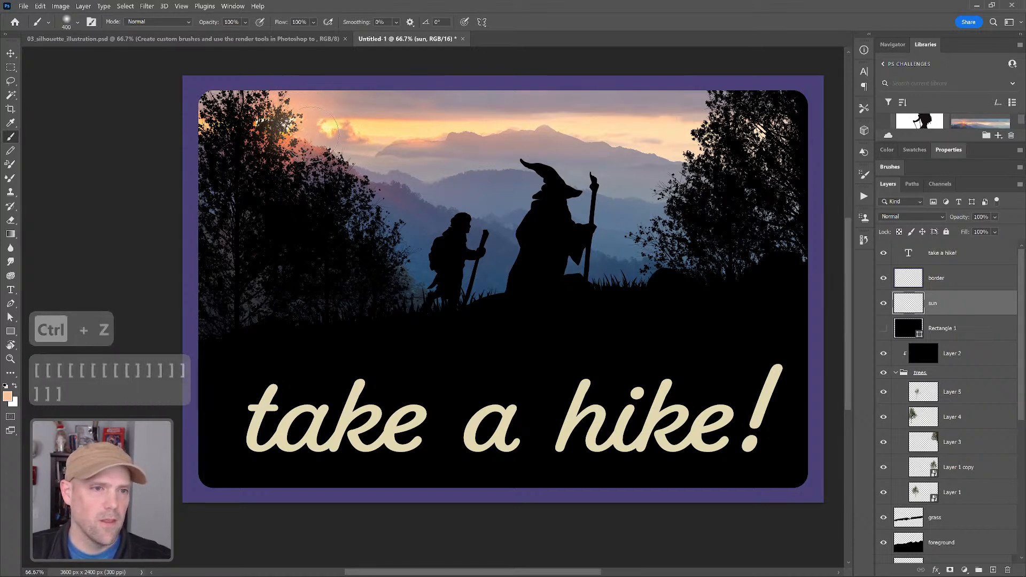
{"action": "key", "text": "bracketright"}
{"action": "key", "text": "bracketright"}
{"action": "key", "text": "bracketright"}
{"action": "key", "text": "bracketright"}
{"action": "key", "text": "bracketright"}
{"action": "key", "text": "bracketright"}
{"action": "key", "text": "bracketright"}
{"action": "key", "text": "bracketright"}
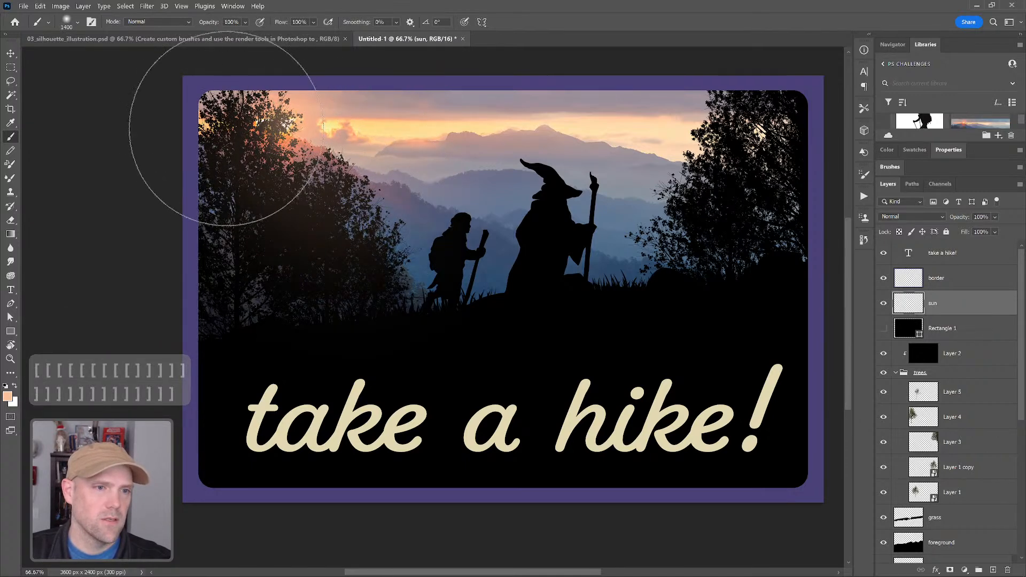
Reduce the brush to 800 px and set the sun layer's blend mode to Lighten.
{"action": "key", "text": "bracketleft"}
{"action": "key", "text": "bracketleft"}
{"action": "key", "text": "bracketleft"}
{"action": "key", "text": "bracketleft"}
{"action": "key", "text": "bracketleft"}
{"action": "key", "text": "bracketleft"}
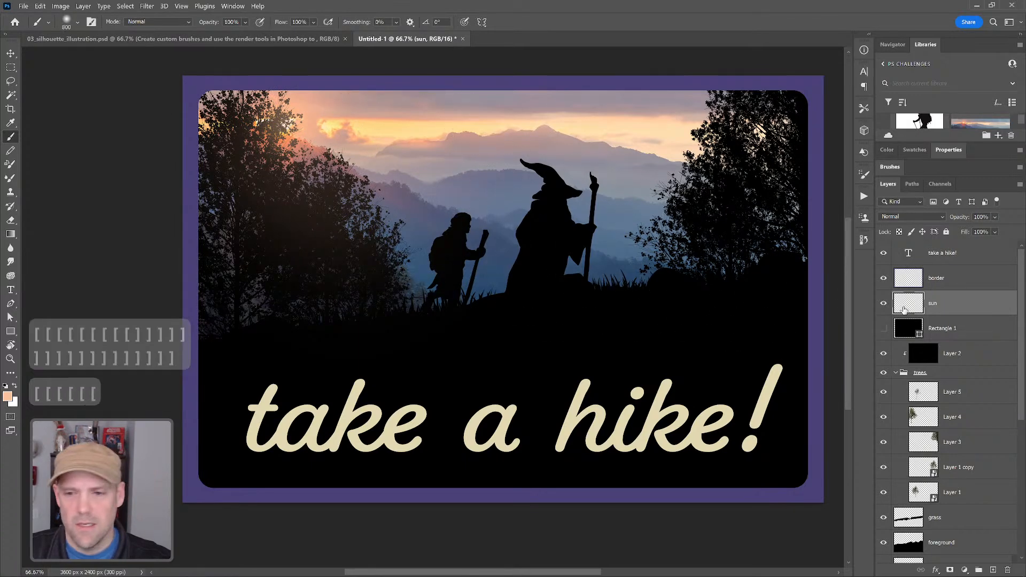
{"action": "left_click", "coordinate": [932, 218]}
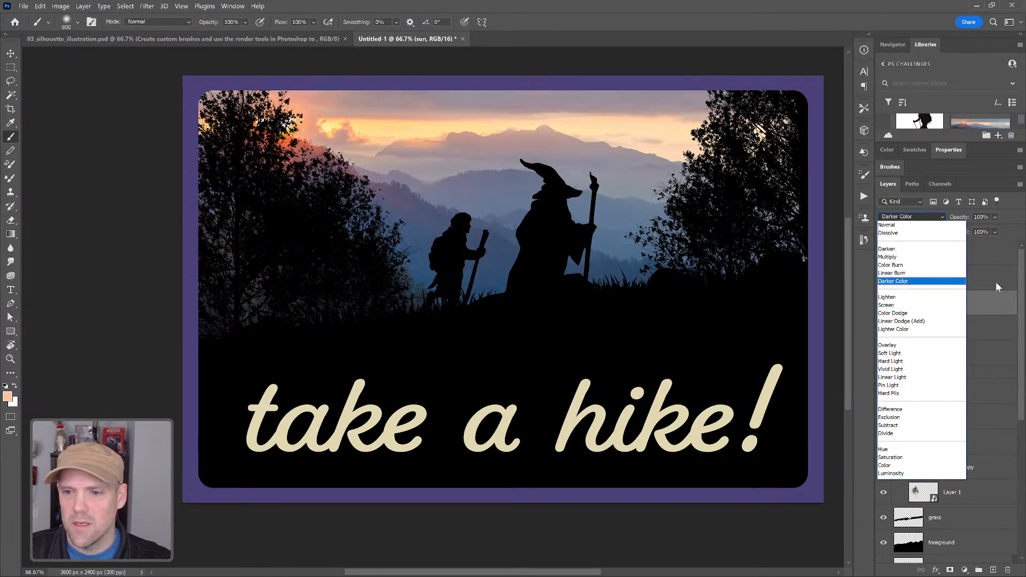
{"action": "left_click", "coordinate": [947, 297]}
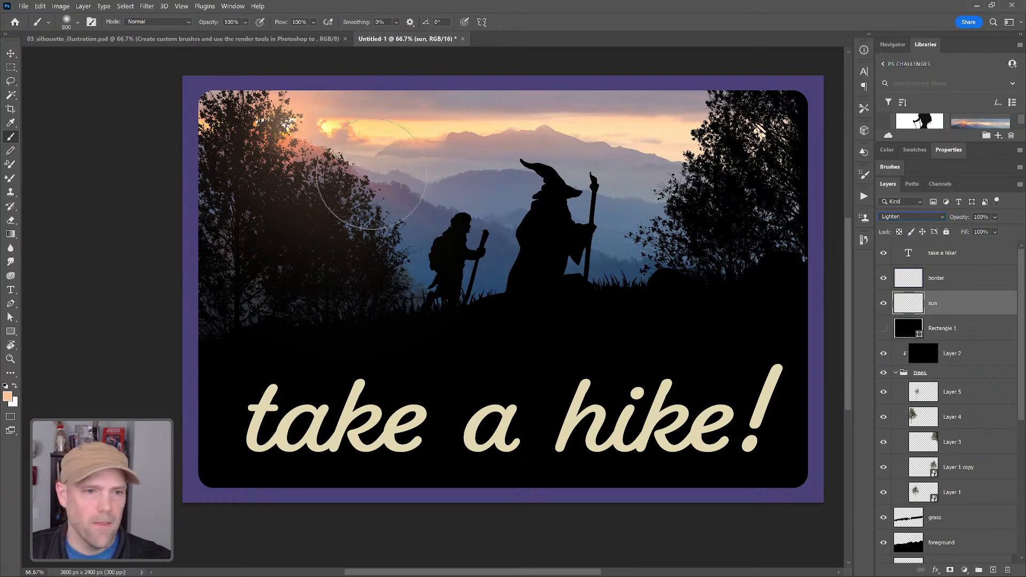
Reduce the soft brush to 300 px and brush pale peach light along the inner edge of the right-hand tree.
{"action": "key", "text": "bracketleft"}
{"action": "key", "text": "bracketleft"}
{"action": "key", "text": "bracketleft"}
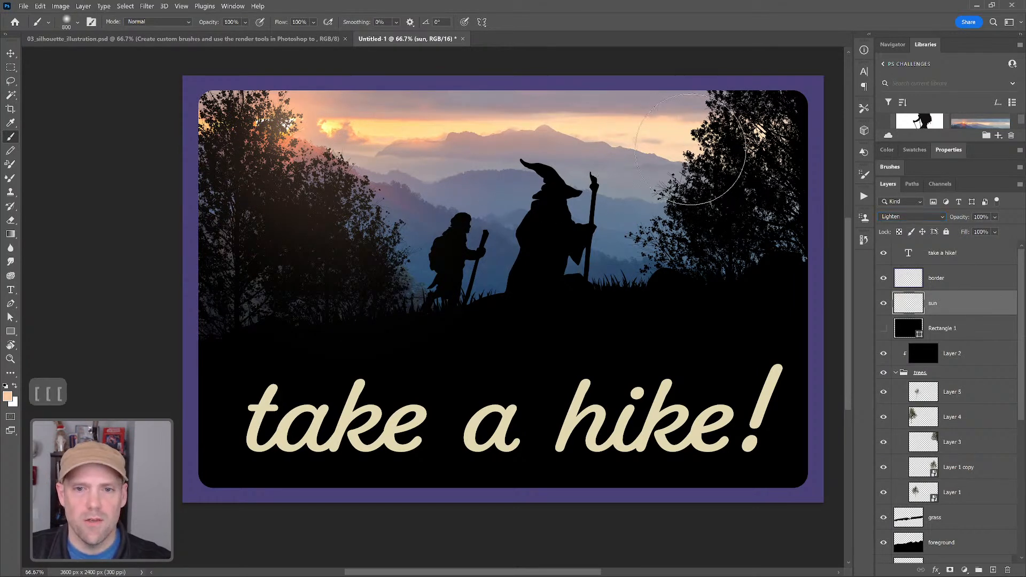
{"action": "key", "text": "bracketleft"}
{"action": "key", "text": "bracketleft"}
{"action": "key", "text": "bracketleft"}
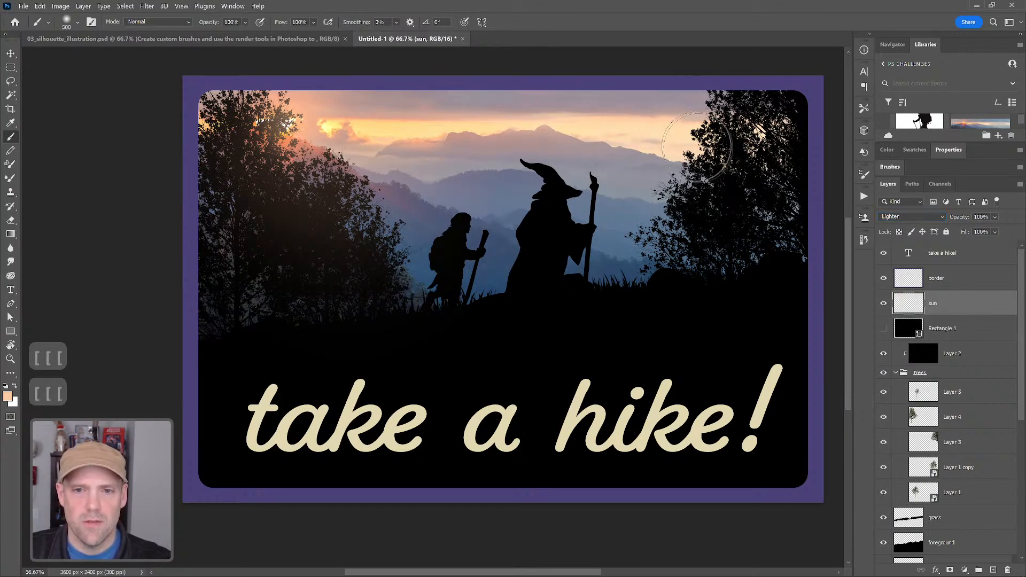
{"action": "key", "text": "bracketleft"}
{"action": "key", "text": "bracketleft"}
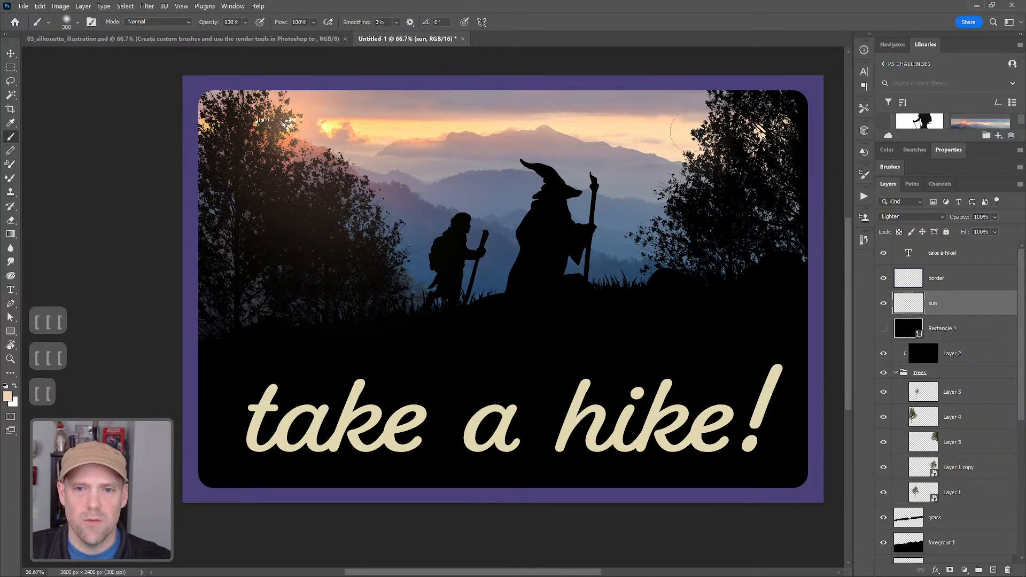
{"action": "key", "text": "bracketright"}
{"action": "key", "text": "bracketleft"}
{"action": "key", "text": "bracketleft"}
{"action": "key", "text": "bracketleft"}
{"action": "key", "text": "bracketleft"}
{"action": "key", "text": "bracketleft"}
{"action": "key", "text": "bracketleft"}
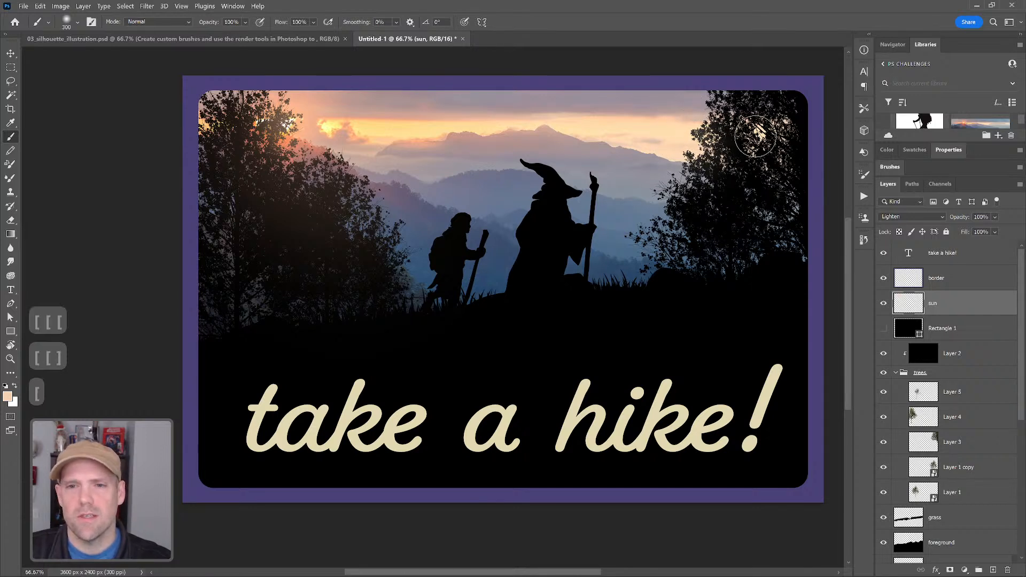